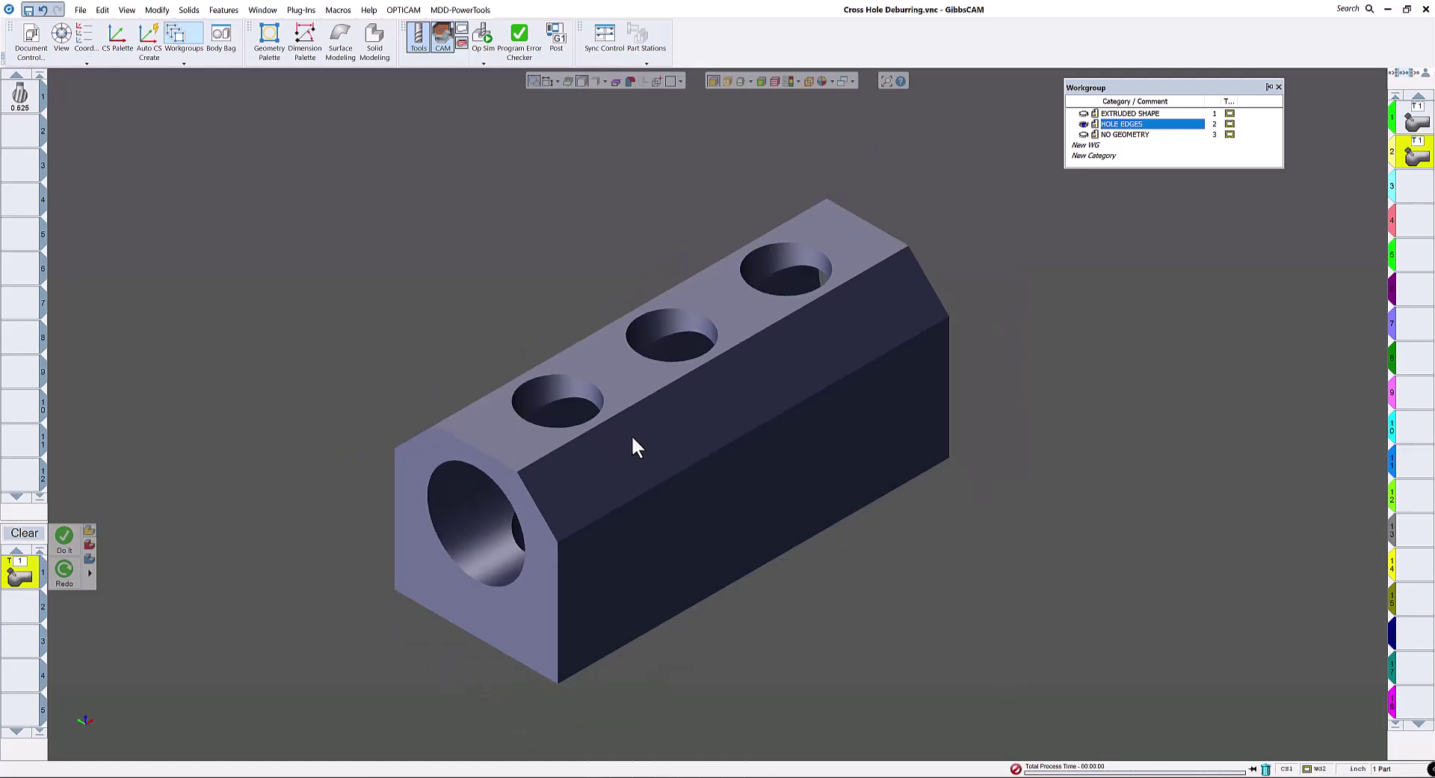
Step: Examine the block's cross holes and main bore from several angles, with the hidden edges shown and turned off again
{"action": "scroll", "coordinate": [657, 435], "scroll_direction": "down", "scroll_amount": 2}
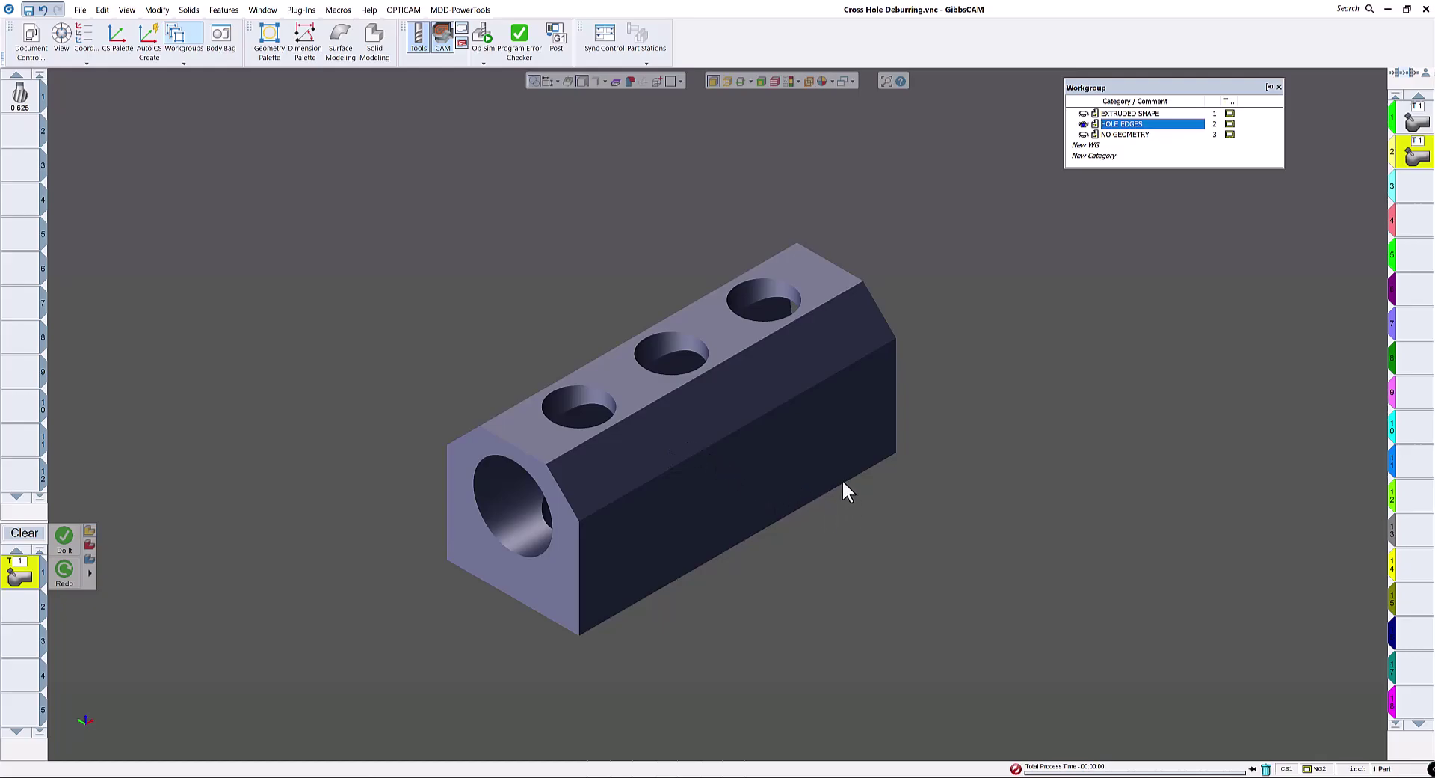
{"action": "middle_click_drag", "start_coordinate": [840, 462], "coordinate": [801, 515]}
{"action": "key", "text": "ctrl+2"}
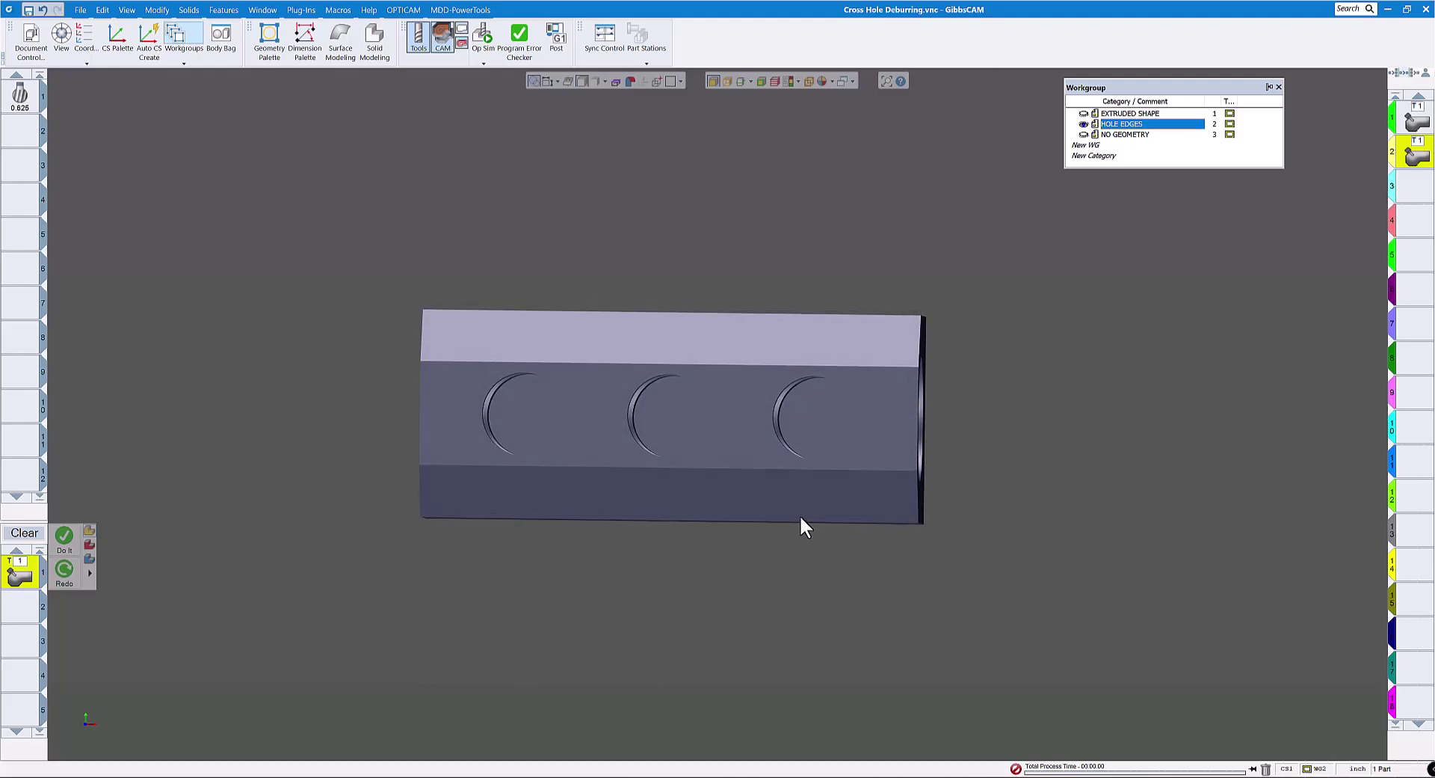
{"action": "key", "text": "ctrl+7"}
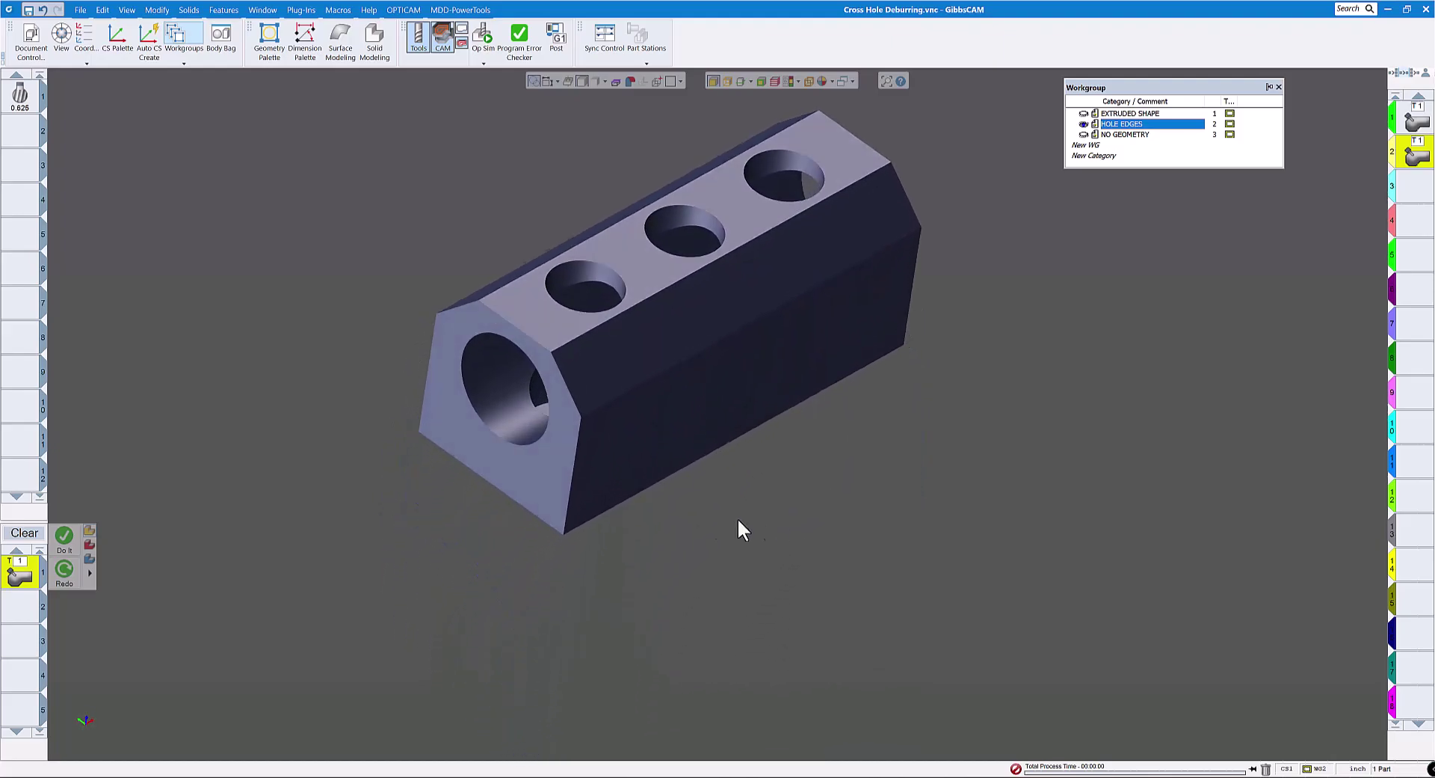
{"action": "key", "text": "ctrl+2"}
{"action": "key", "text": "ctrl+7"}
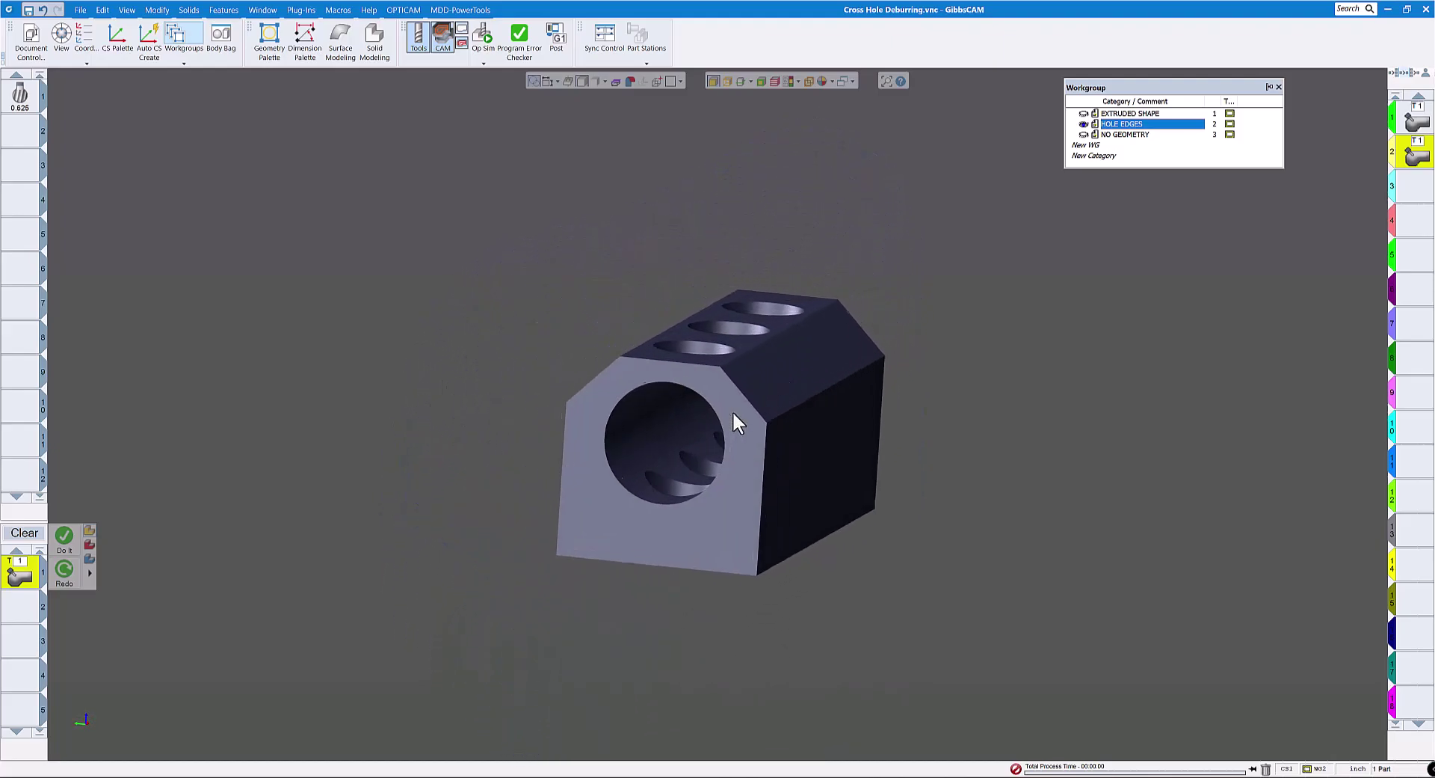
{"action": "left_click", "coordinate": [727, 81]}
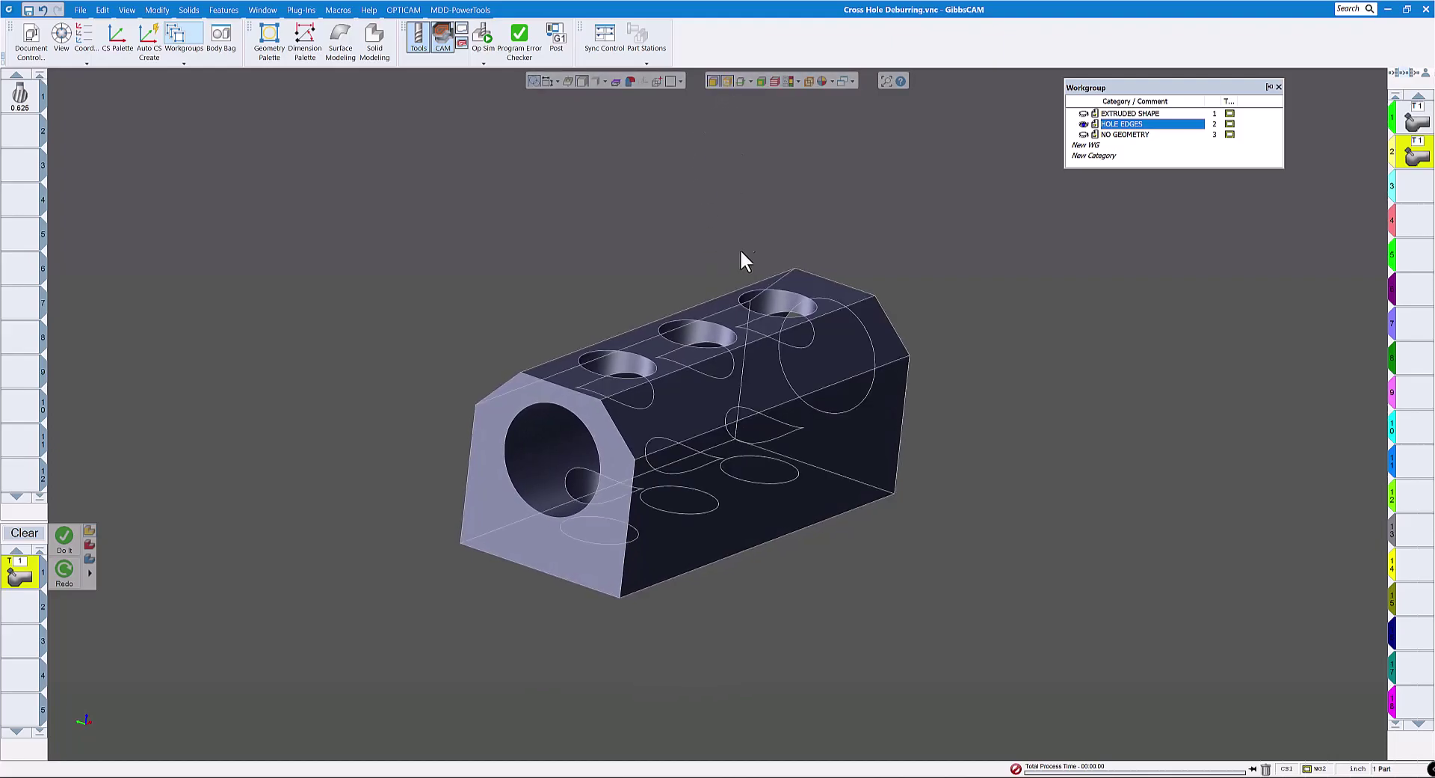
{"action": "middle_click_drag", "start_coordinate": [742, 369], "coordinate": [752, 337]}
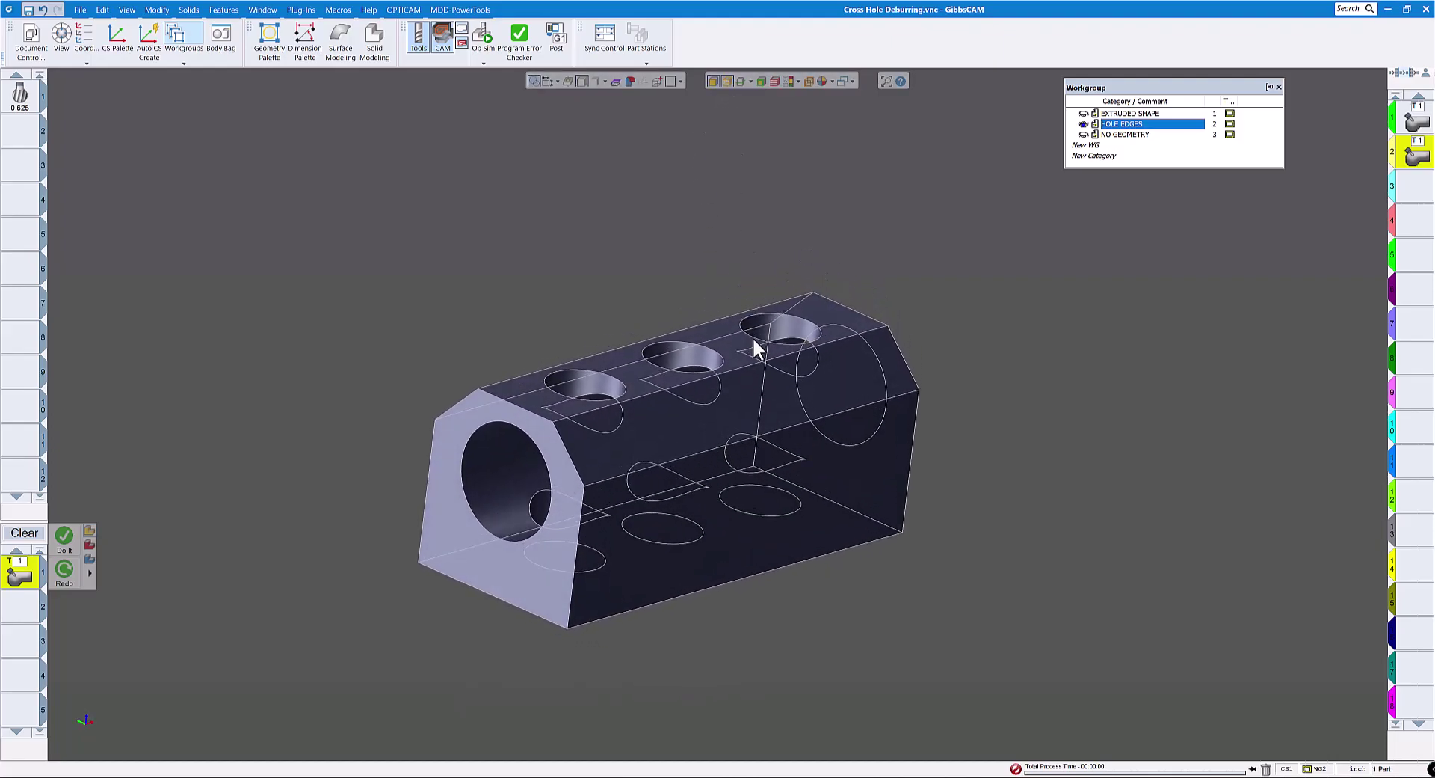
{"action": "middle_click_drag", "start_coordinate": [616, 378], "coordinate": [678, 426]}
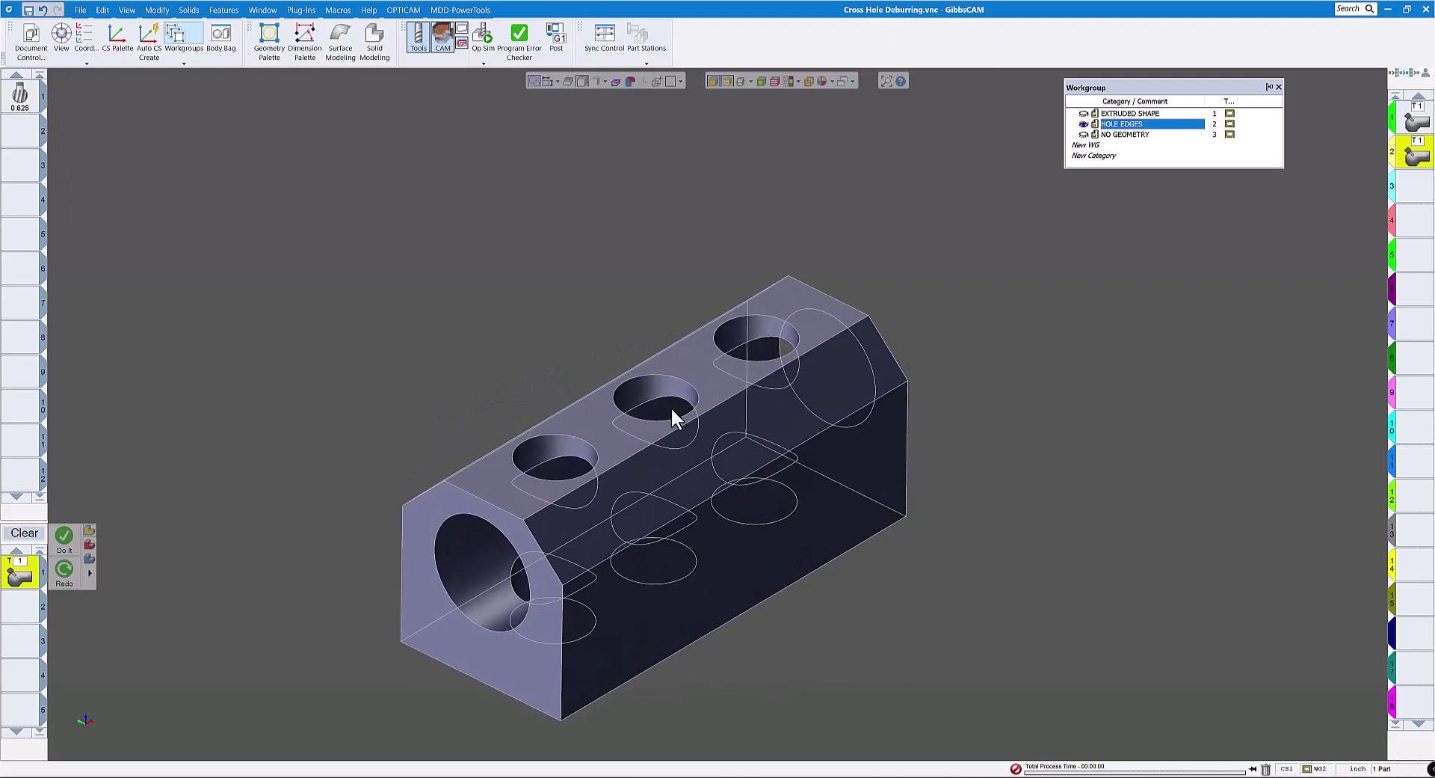
{"action": "mouse_move", "coordinate": [671, 406]}
{"action": "middle_mouse_down"}
{"action": "mouse_move", "coordinate": [701, 433]}
{"action": "mouse_move", "coordinate": [604, 388]}
{"action": "mouse_move", "coordinate": [670, 487]}
{"action": "mouse_move", "coordinate": [664, 512]}
{"action": "mouse_move", "coordinate": [696, 510]}
{"action": "mouse_move", "coordinate": [615, 516]}
{"action": "mouse_move", "coordinate": [640, 573]}
{"action": "mouse_move", "coordinate": [804, 481]}
{"action": "mouse_move", "coordinate": [679, 281]}
{"action": "middle_mouse_up"}
{"action": "left_click", "coordinate": [722, 79]}
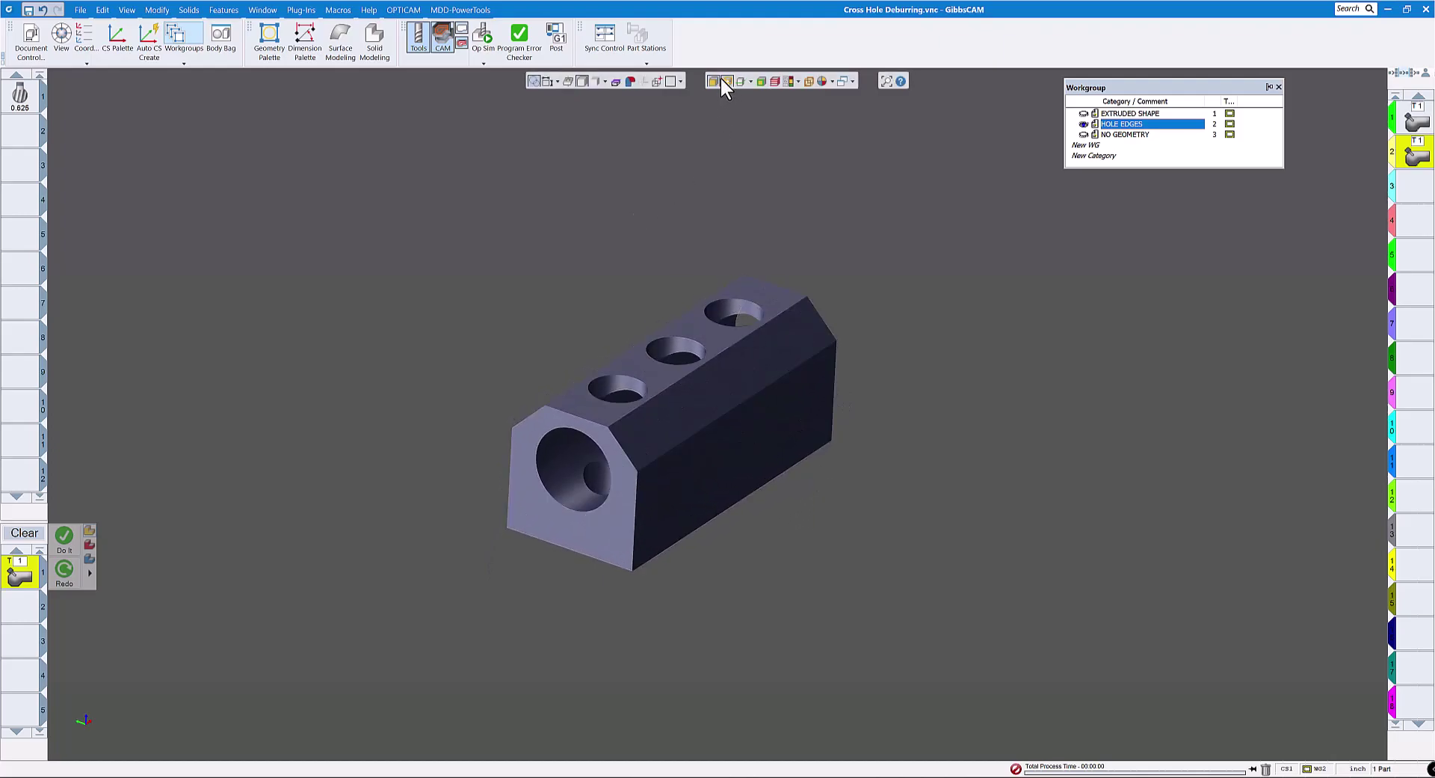
Step: Review the definition of the 0.625 inch lollipop mill in tool 1 and close it
{"action": "left_click", "coordinate": [23, 101]}
{"action": "double_click", "coordinate": [22, 104]}
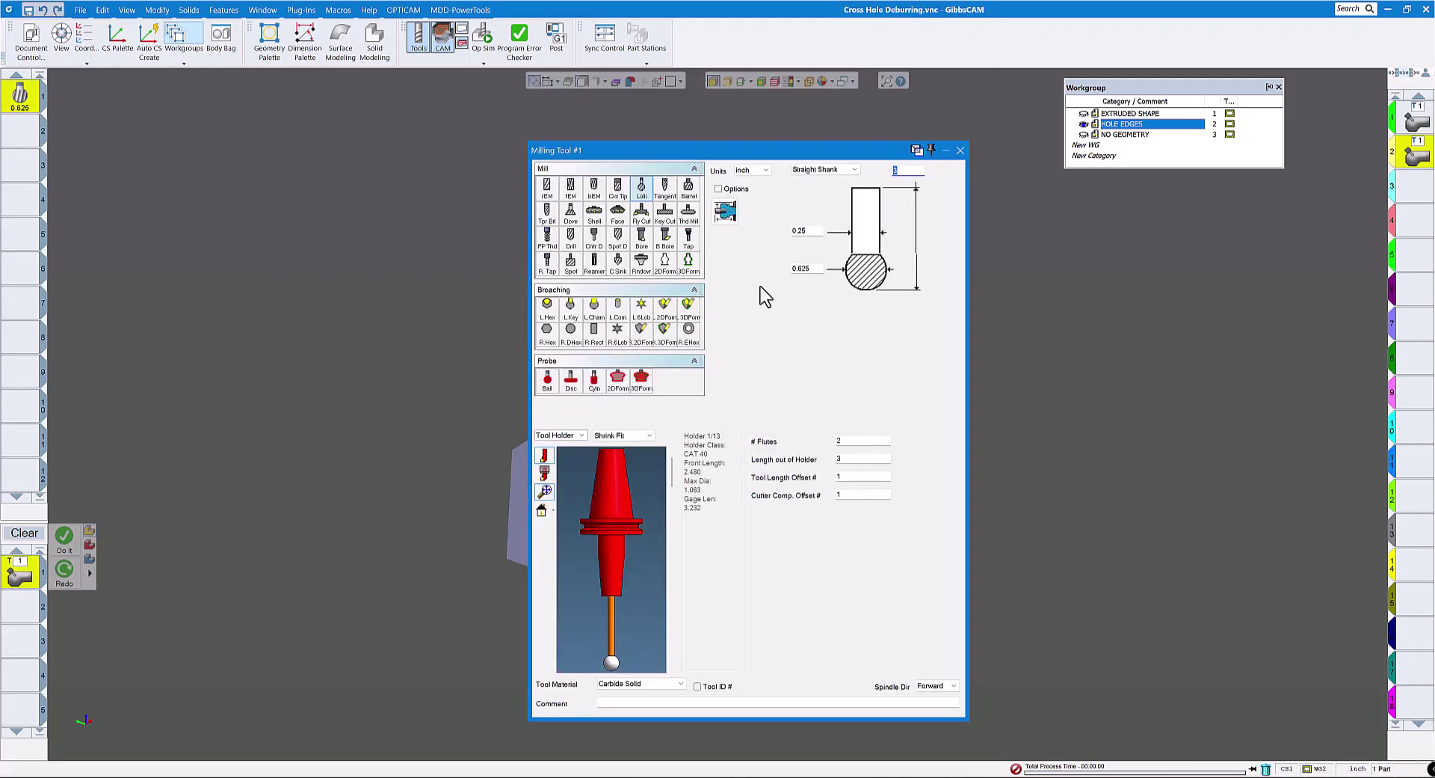
{"action": "left_click", "coordinate": [960, 151]}
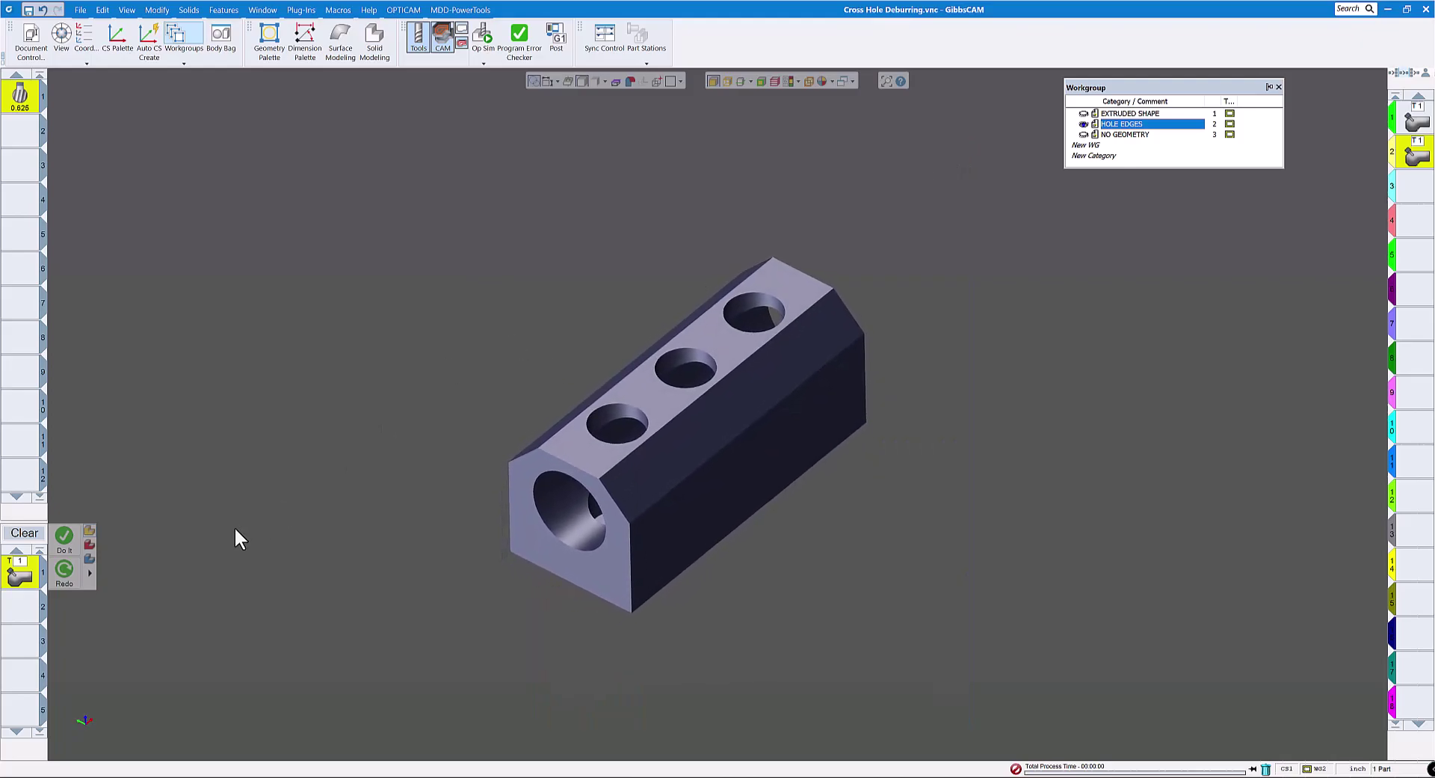
Step: Clear the process list, load operation 1's 5-axis process for editing, and make the empty operation slot 3 the target
{"action": "left_click", "coordinate": [24, 533]}
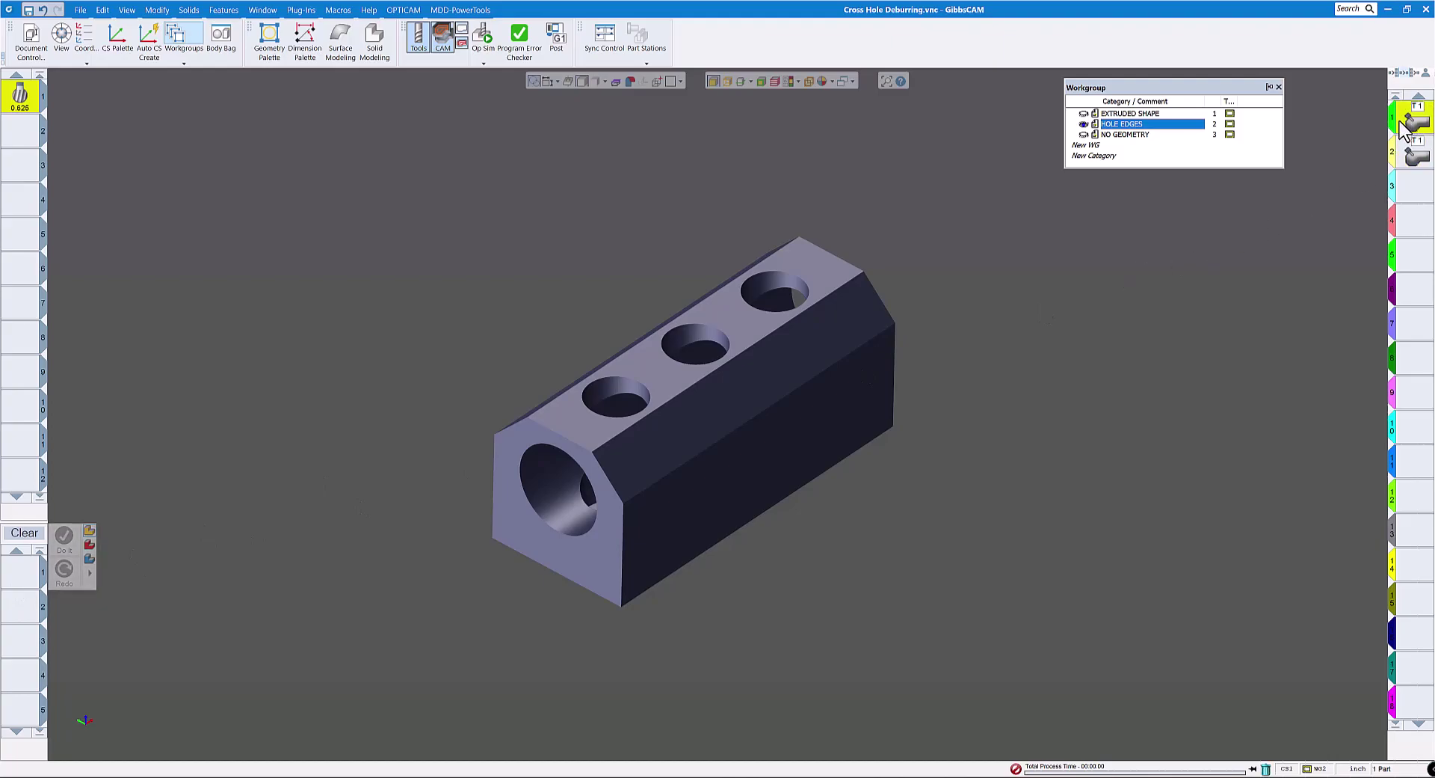
{"action": "left_click_drag", "start_coordinate": [1404, 128], "coordinate": [21, 572]}
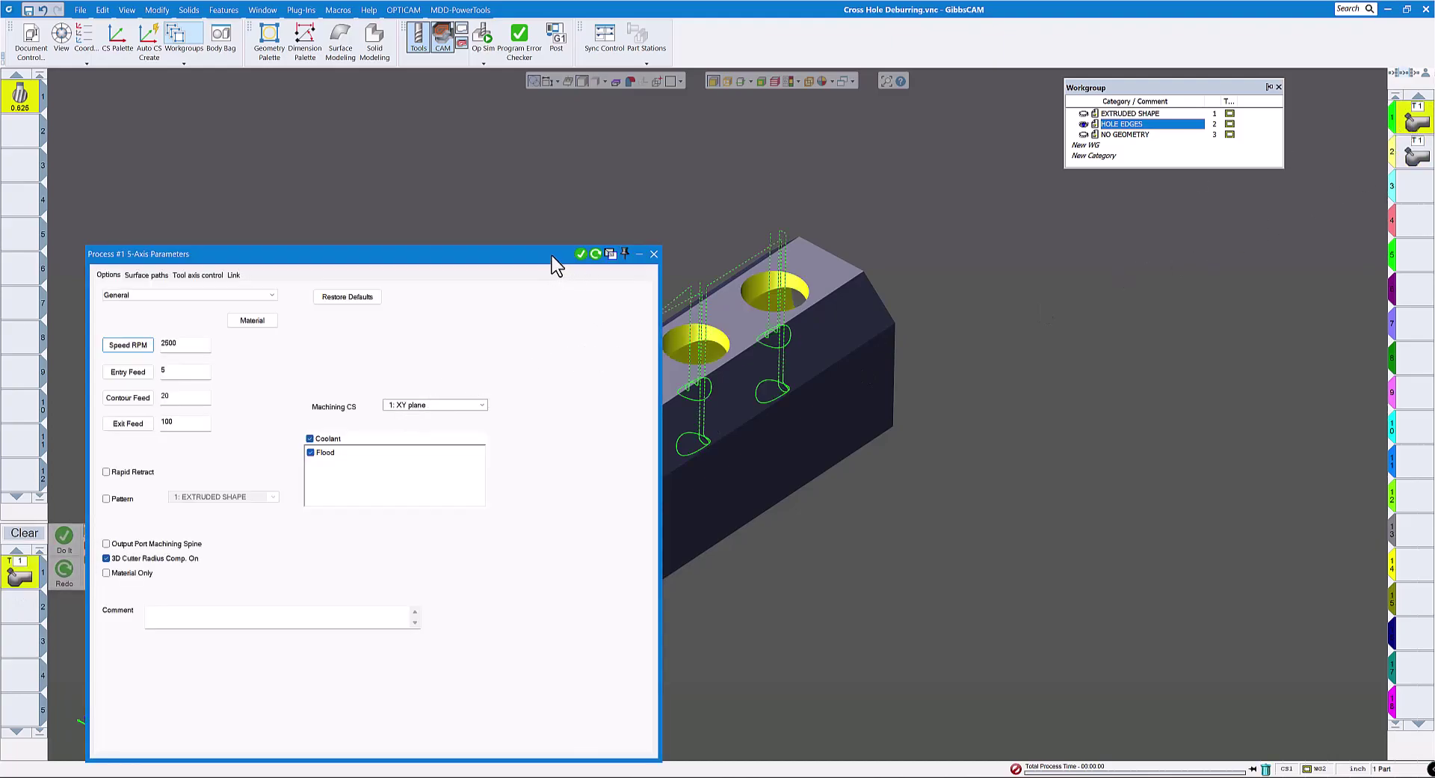
{"action": "left_click_drag", "start_coordinate": [497, 258], "coordinate": [674, 159]}
{"action": "left_click", "coordinate": [1396, 187]}
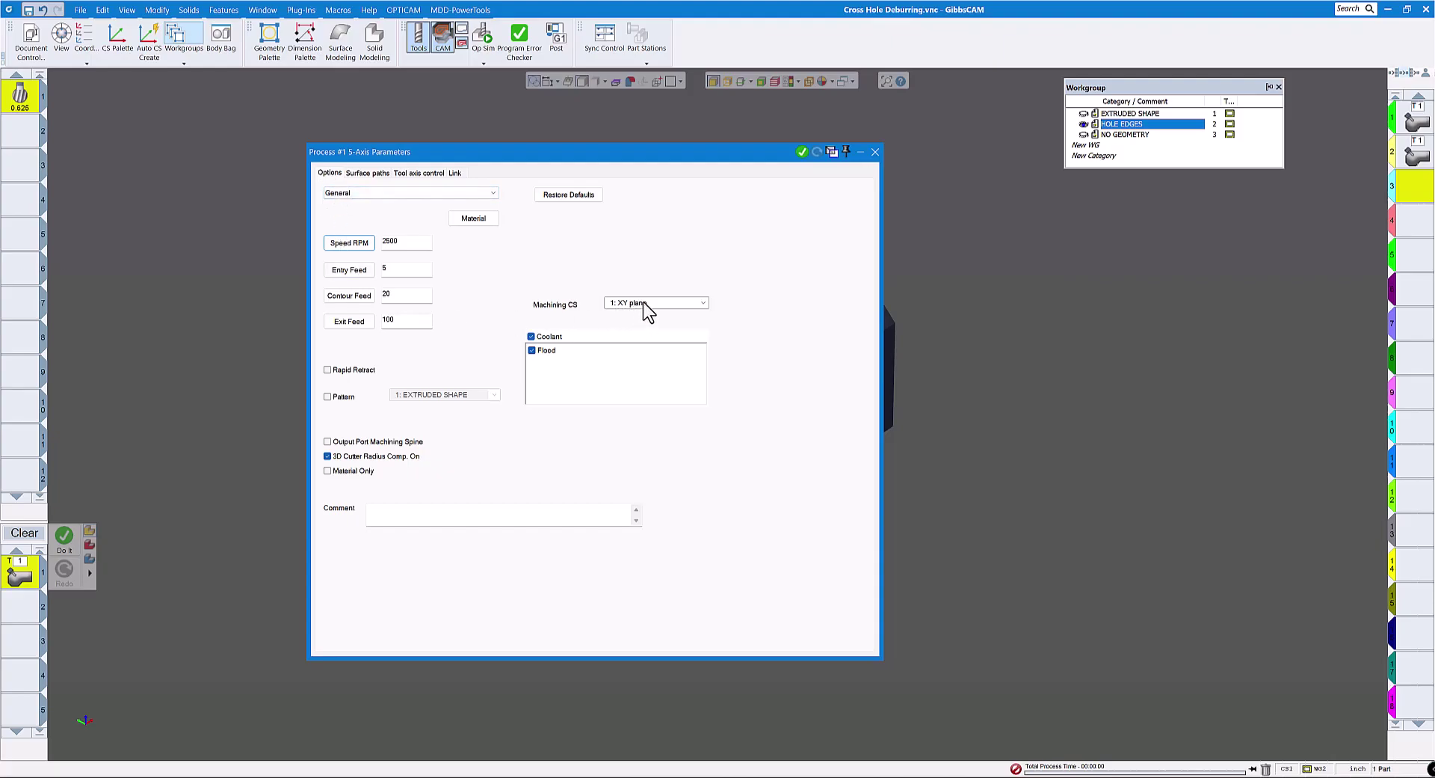
Step: Base the process's surface path calculation on Deburring and set the edge definition to User defined
{"action": "left_click", "coordinate": [328, 456]}
{"action": "left_click", "coordinate": [367, 174]}
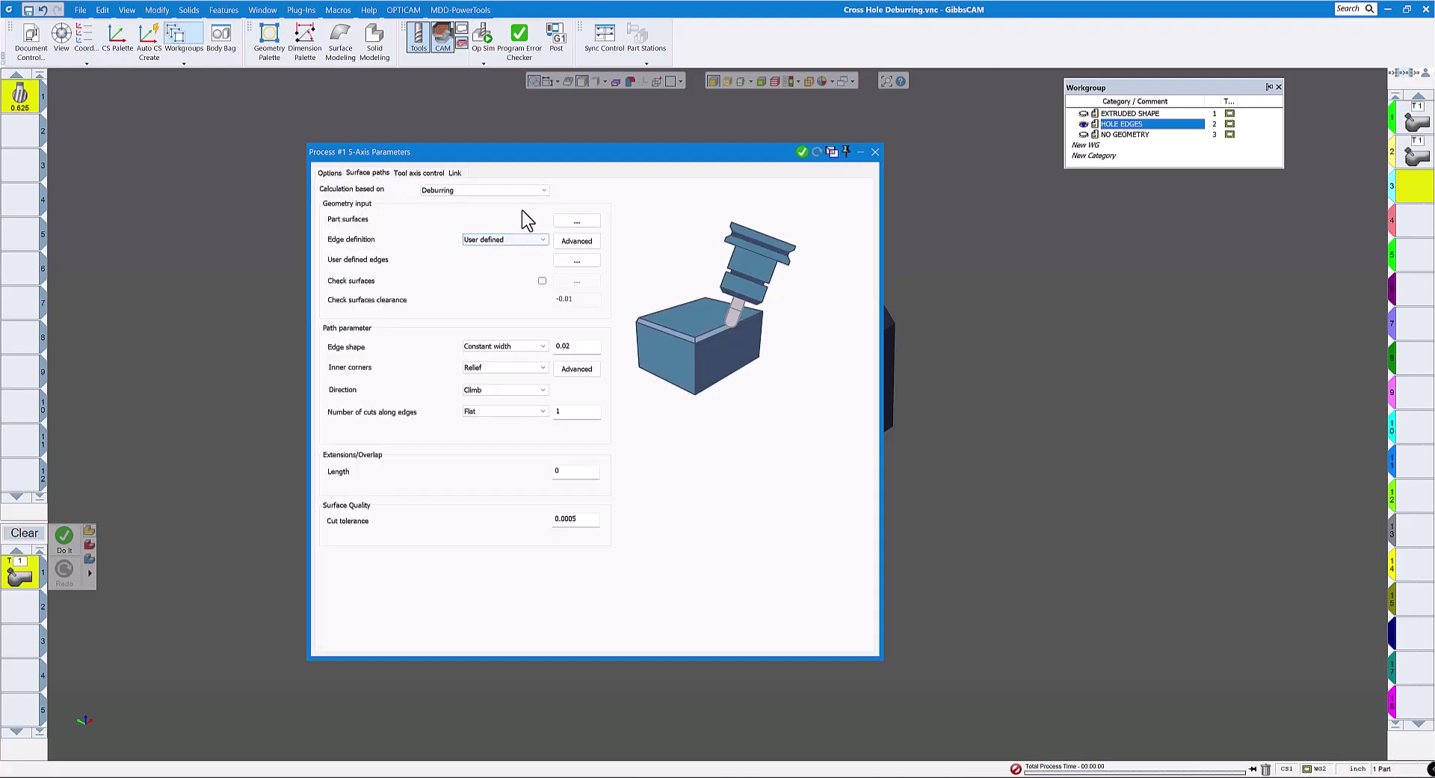
{"action": "left_click", "coordinate": [542, 190]}
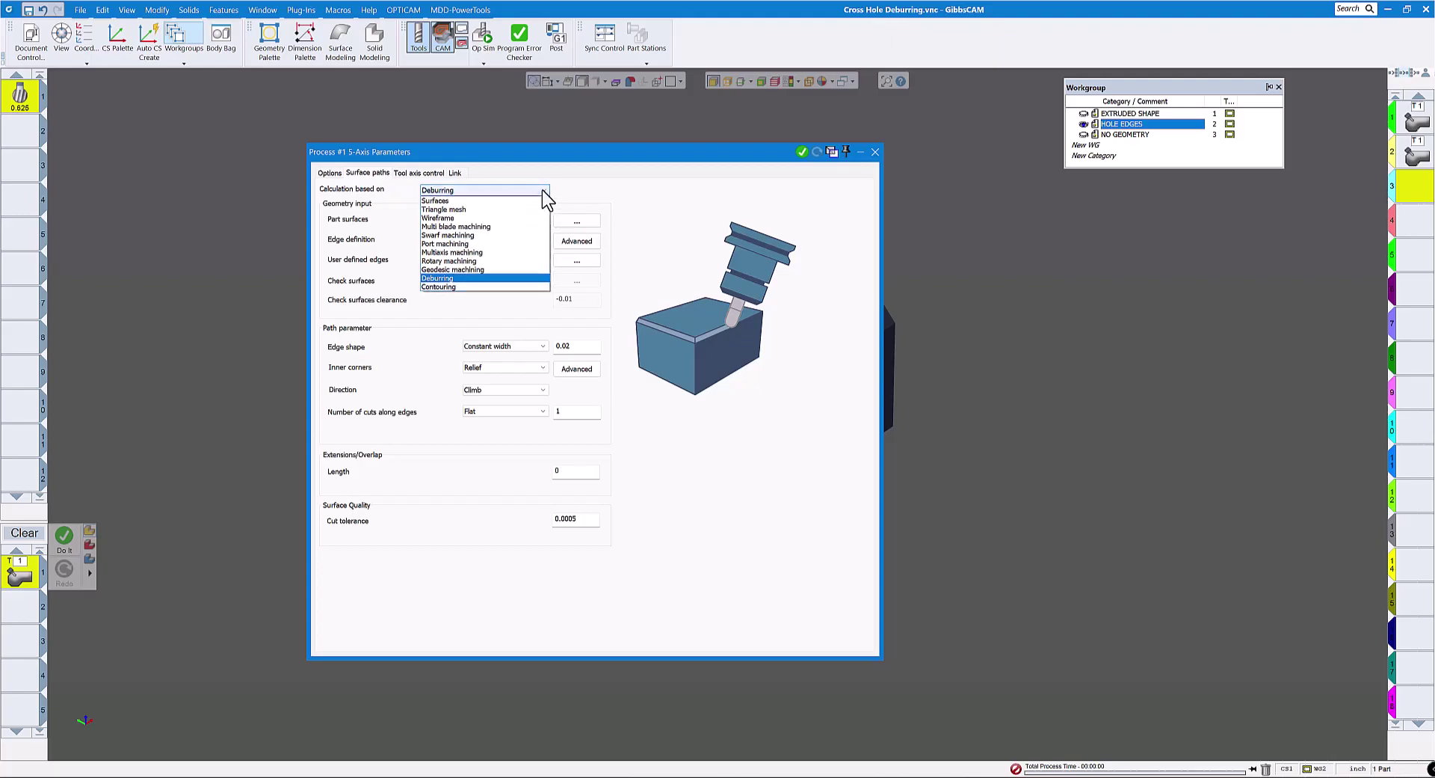
{"action": "left_click", "coordinate": [477, 278]}
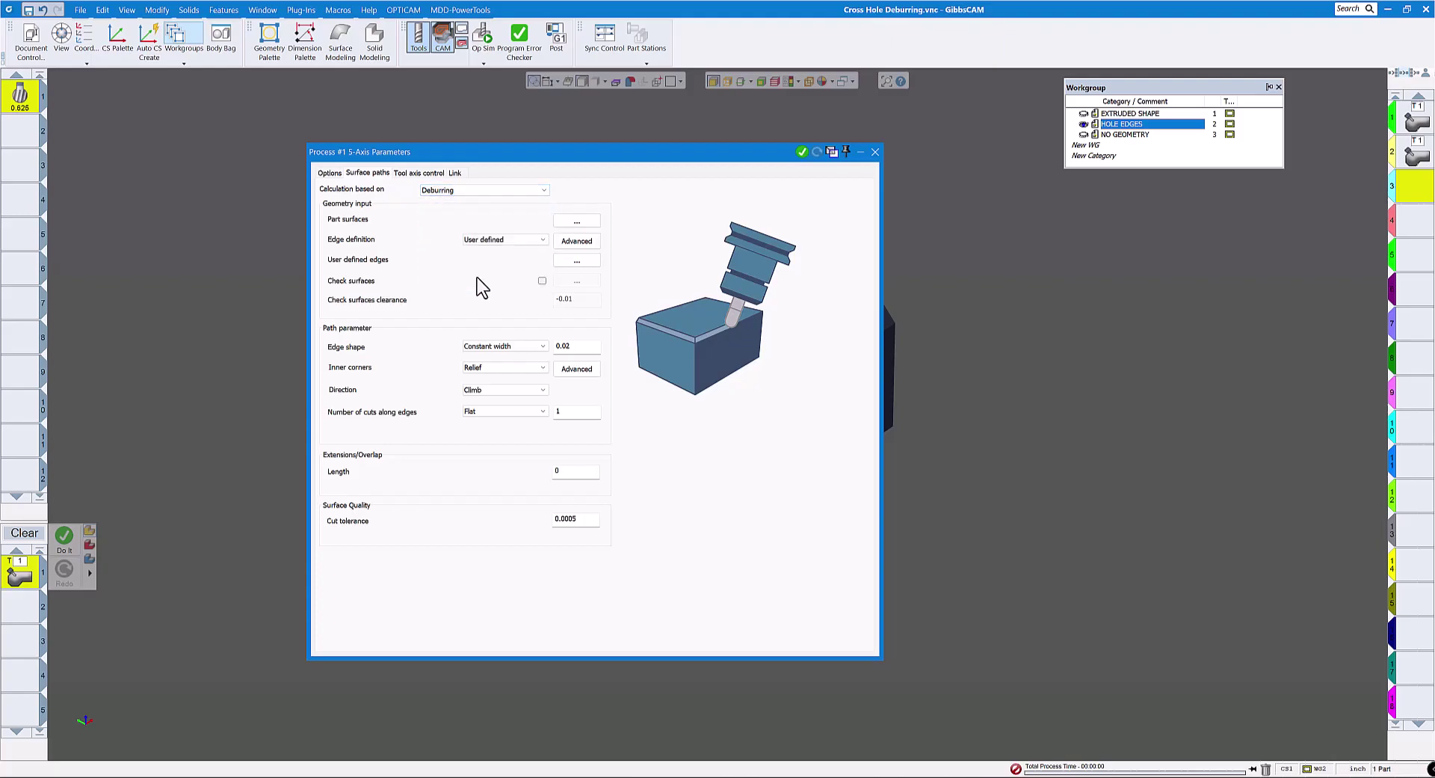
{"action": "left_click_drag", "start_coordinate": [596, 152], "coordinate": [401, 206]}
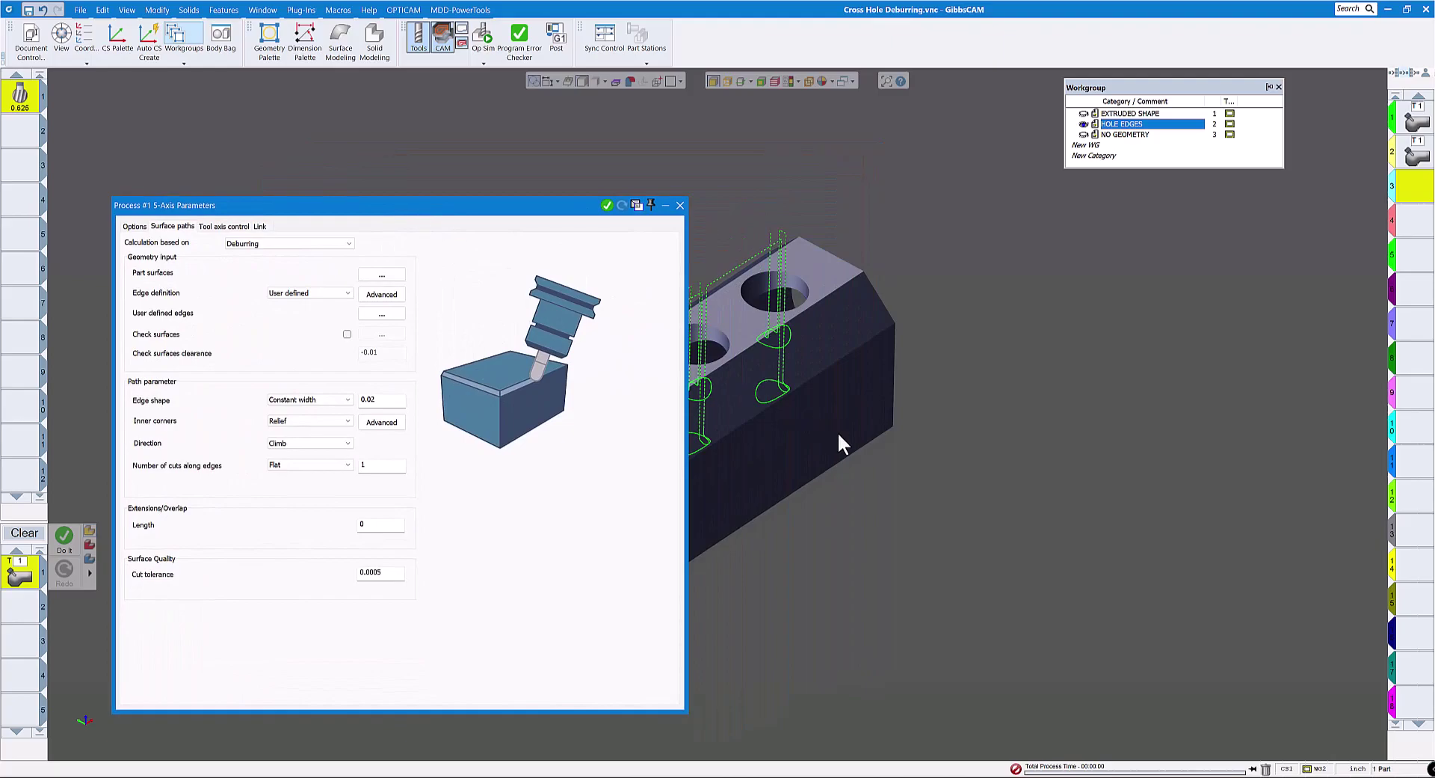
{"action": "middle_click_drag", "start_coordinate": [920, 448], "coordinate": [1197, 449]}
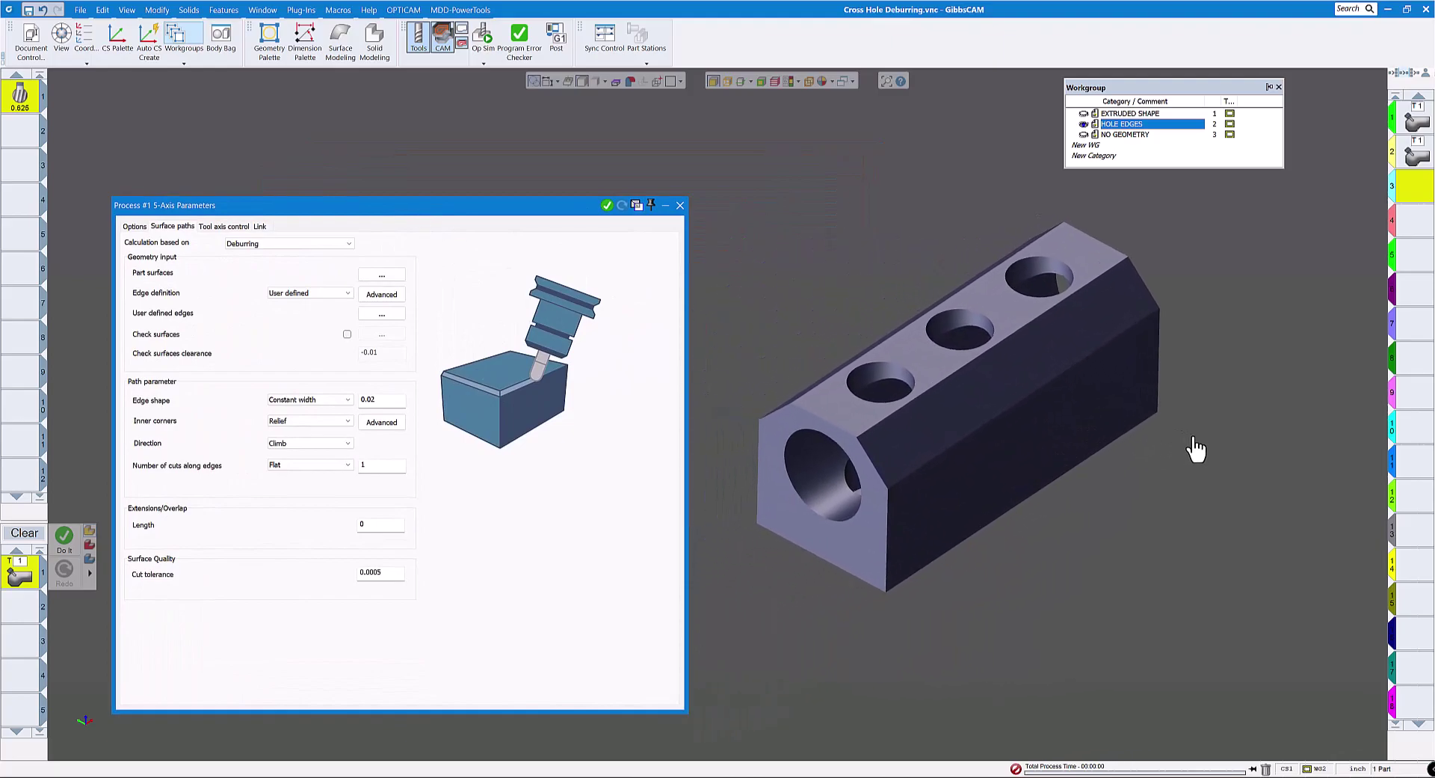
{"action": "left_click", "coordinate": [347, 293]}
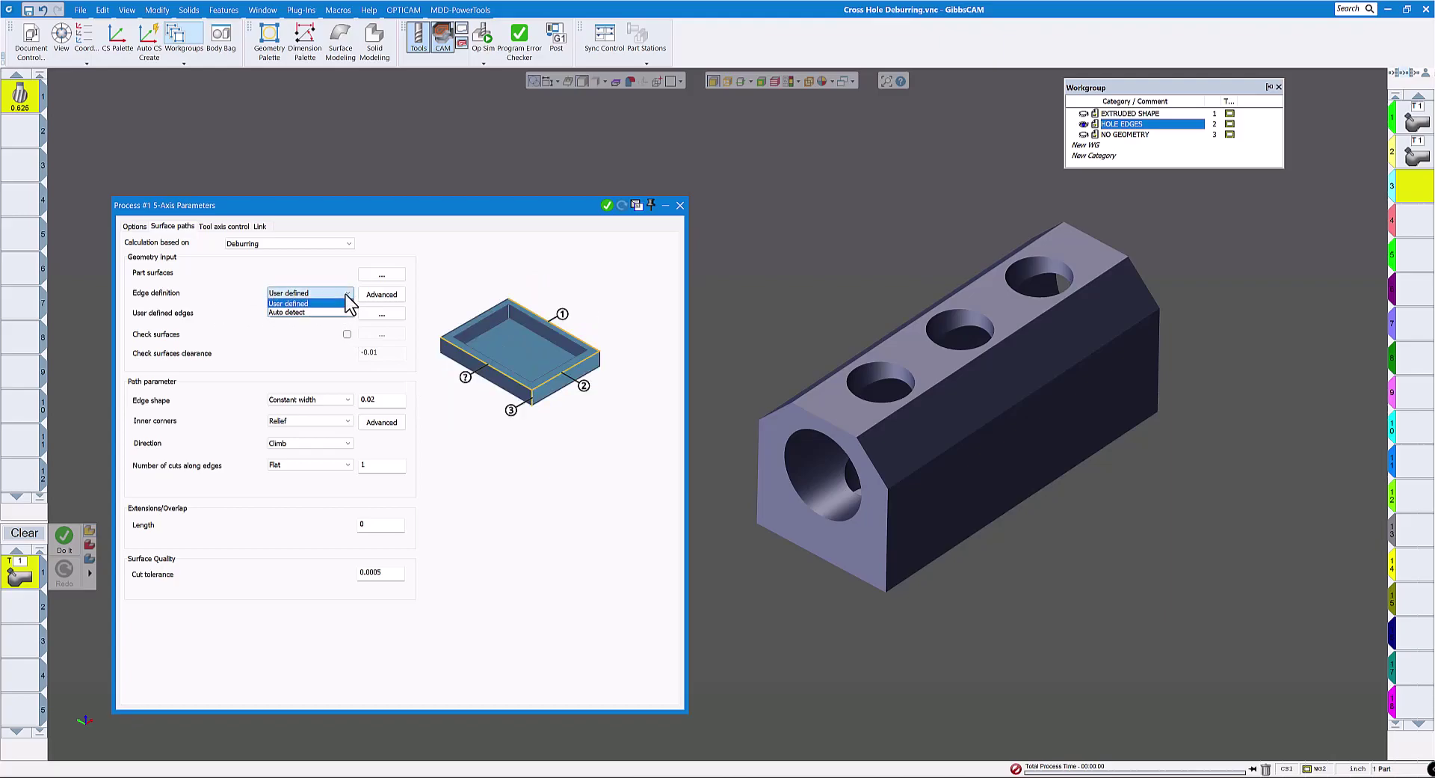
{"action": "left_click", "coordinate": [308, 303]}
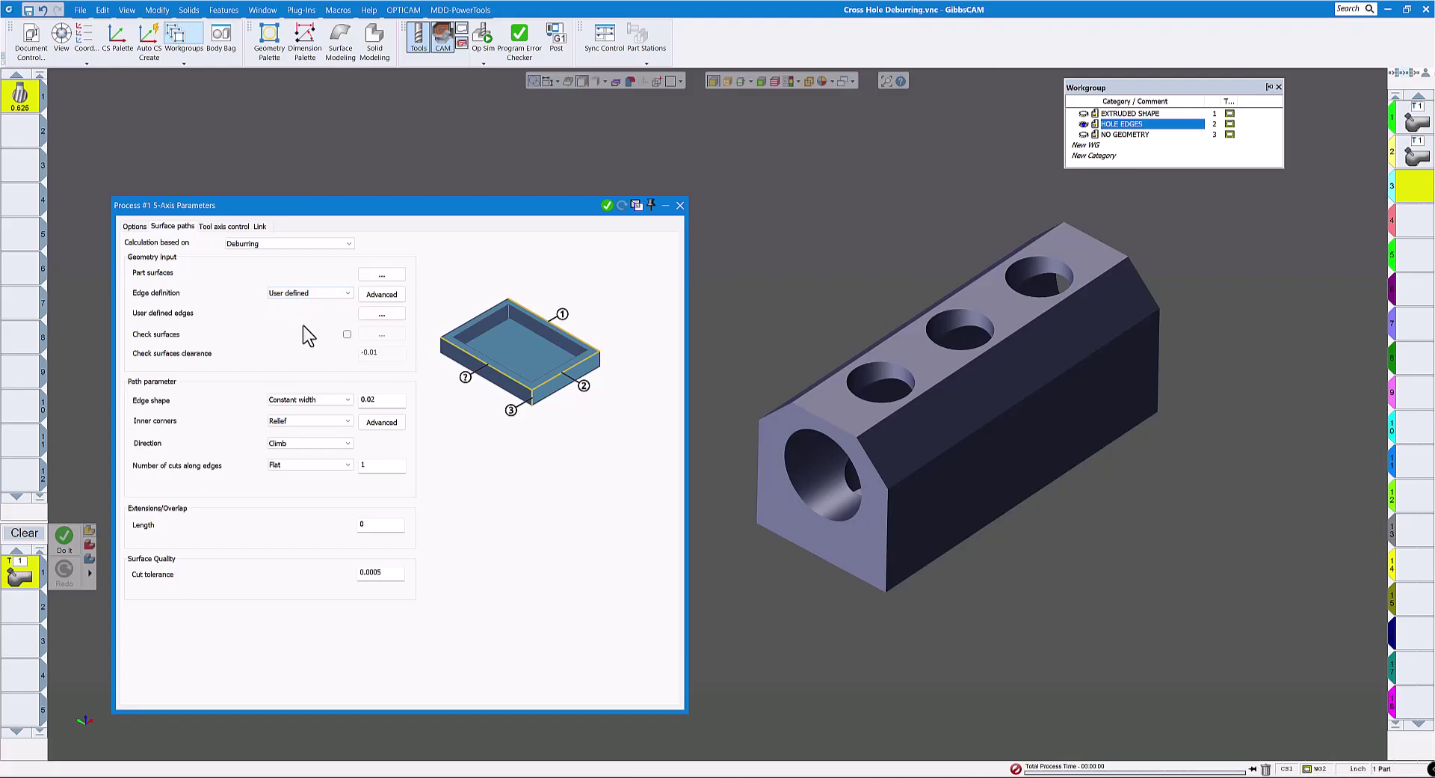
Step: Review the advanced edge detection settings and the edge shape, inner corner and direction options for the deburring path
{"action": "left_click", "coordinate": [381, 294]}
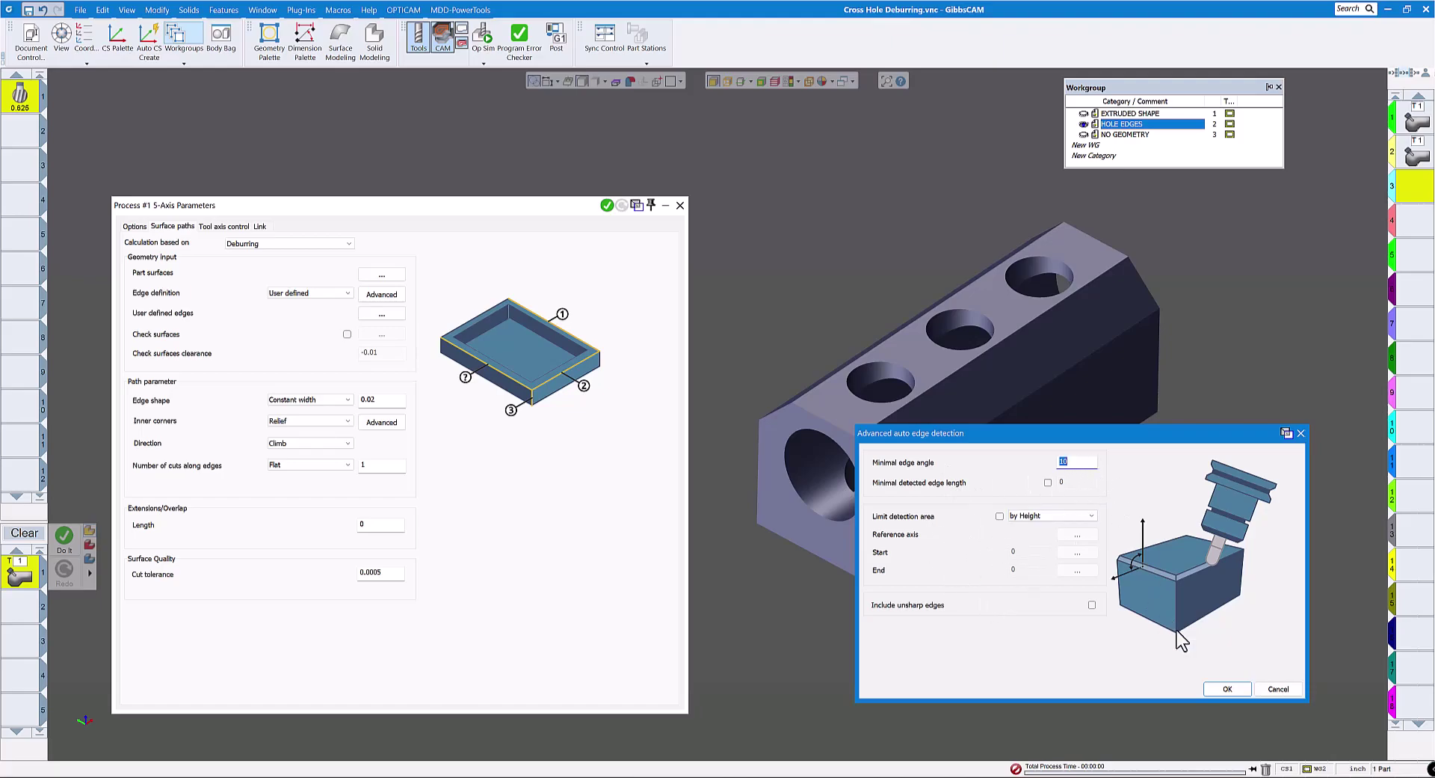
{"action": "left_click", "coordinate": [1277, 688]}
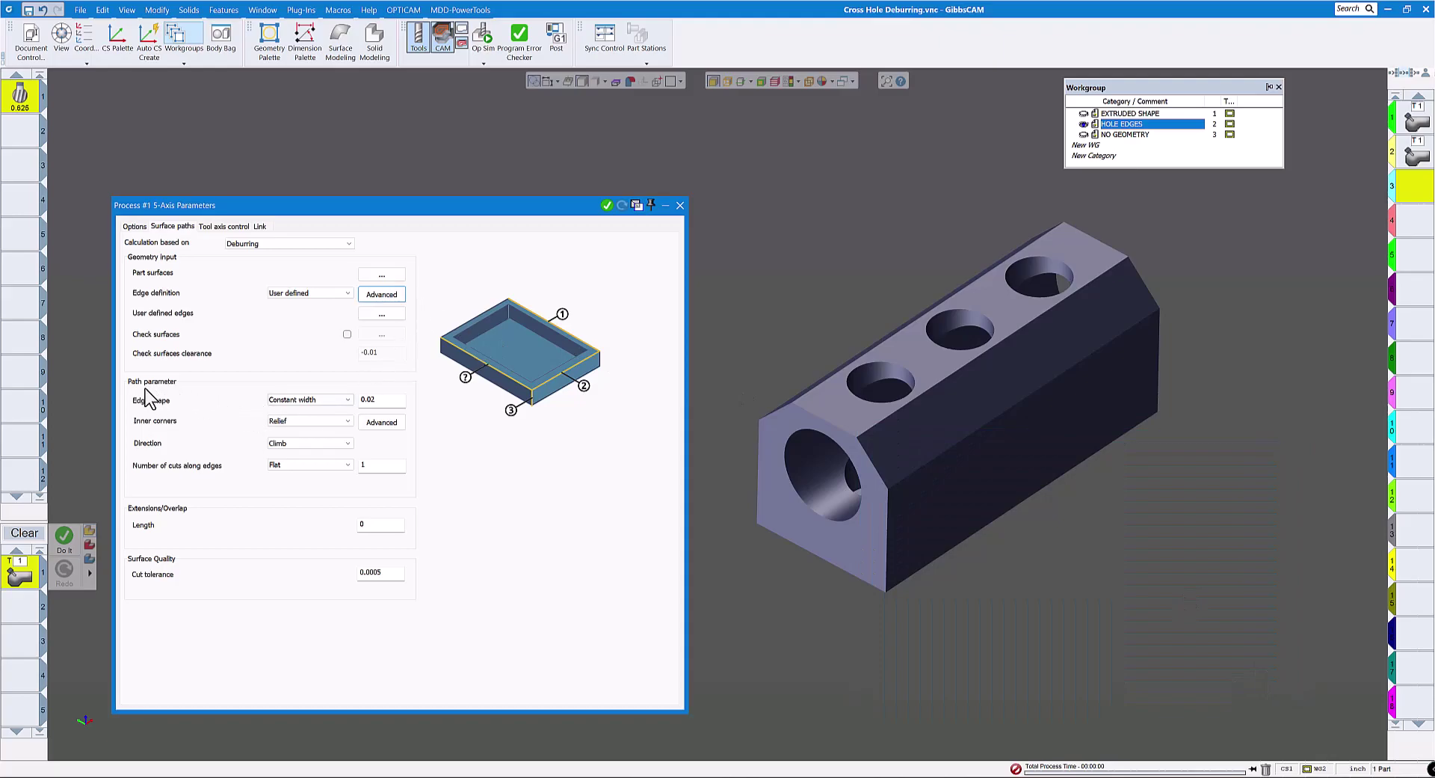
{"action": "left_click", "coordinate": [347, 401]}
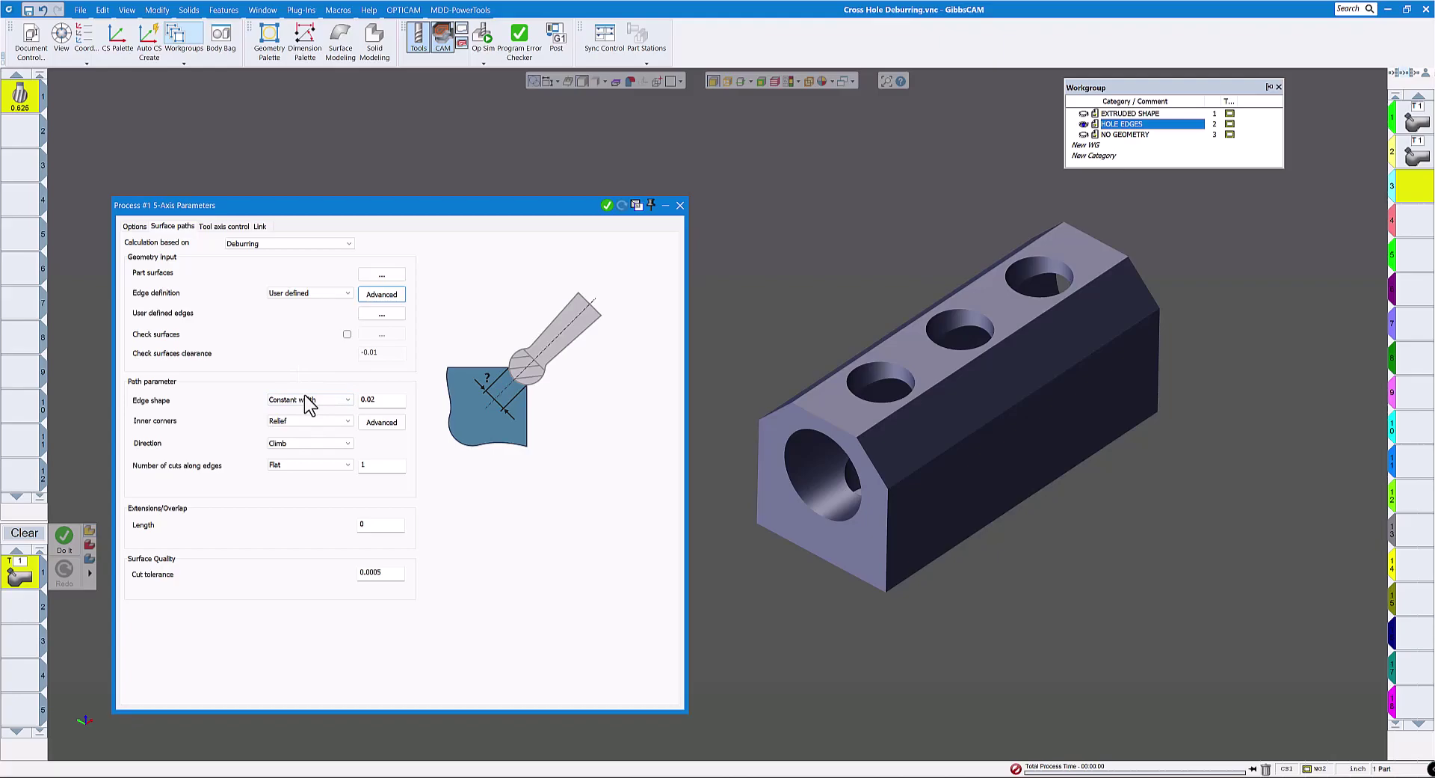
{"action": "left_click", "coordinate": [306, 409]}
{"action": "left_click", "coordinate": [341, 420]}
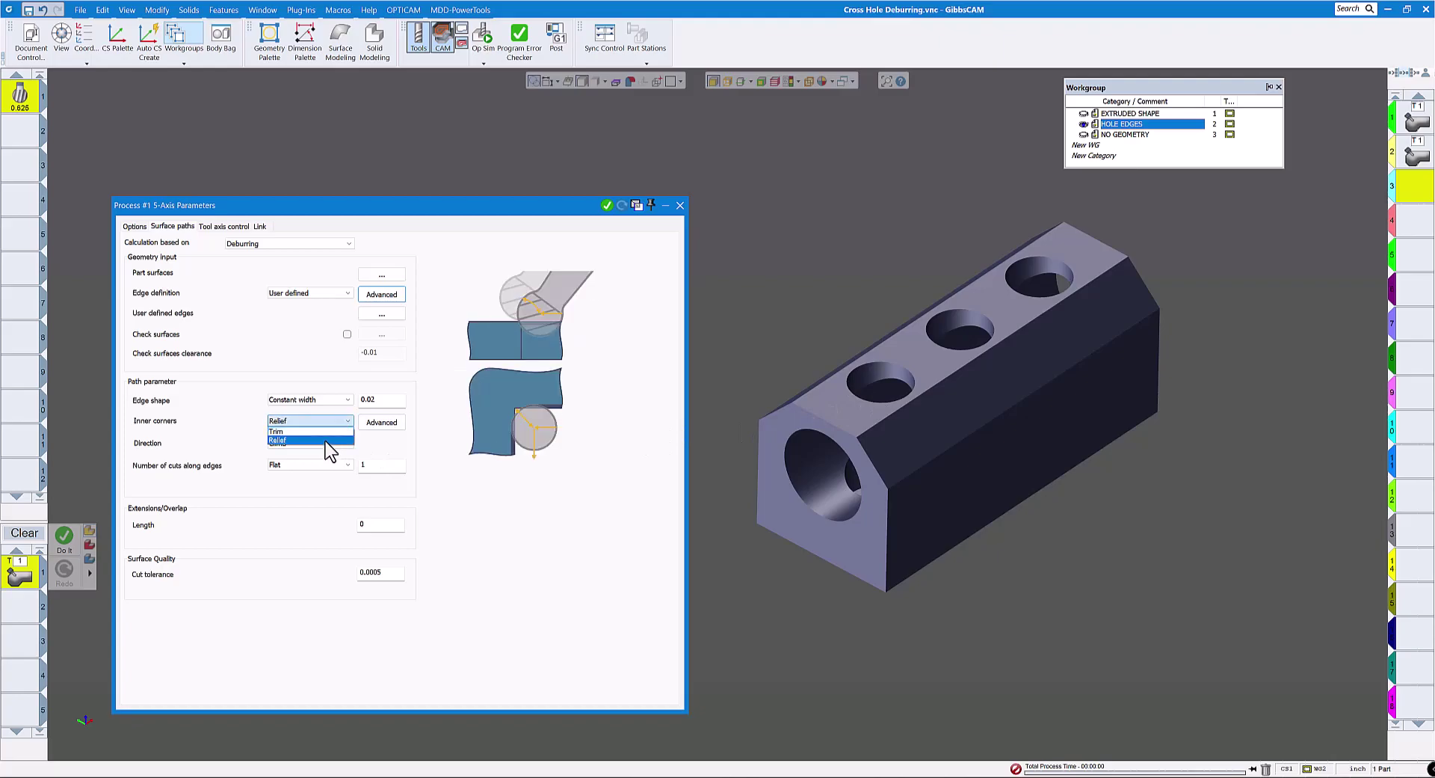
{"action": "left_click", "coordinate": [235, 405]}
{"action": "left_click", "coordinate": [287, 442]}
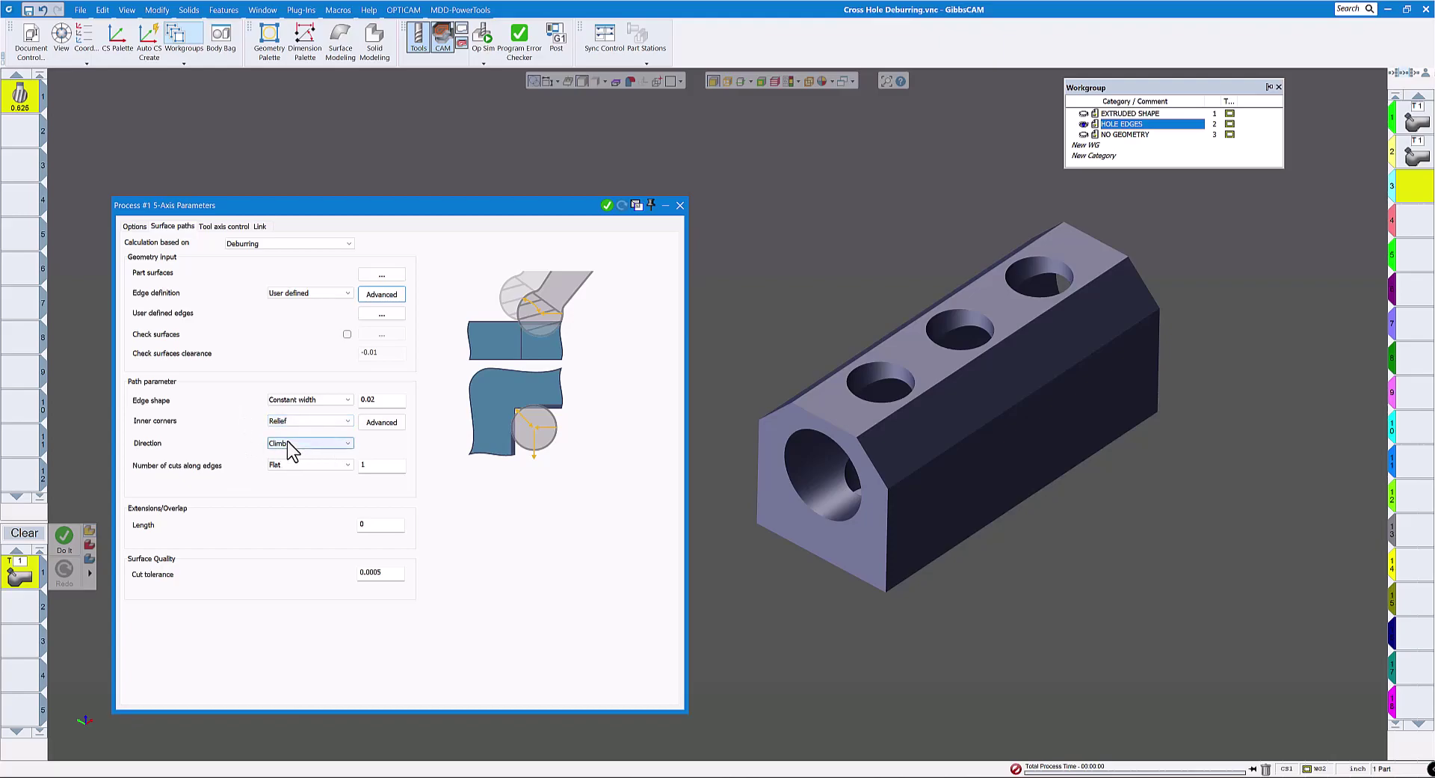
{"action": "left_click", "coordinate": [213, 467]}
Step: Try the Rounded option for the cuts along edges and return it to Flat
{"action": "left_click", "coordinate": [348, 464]}
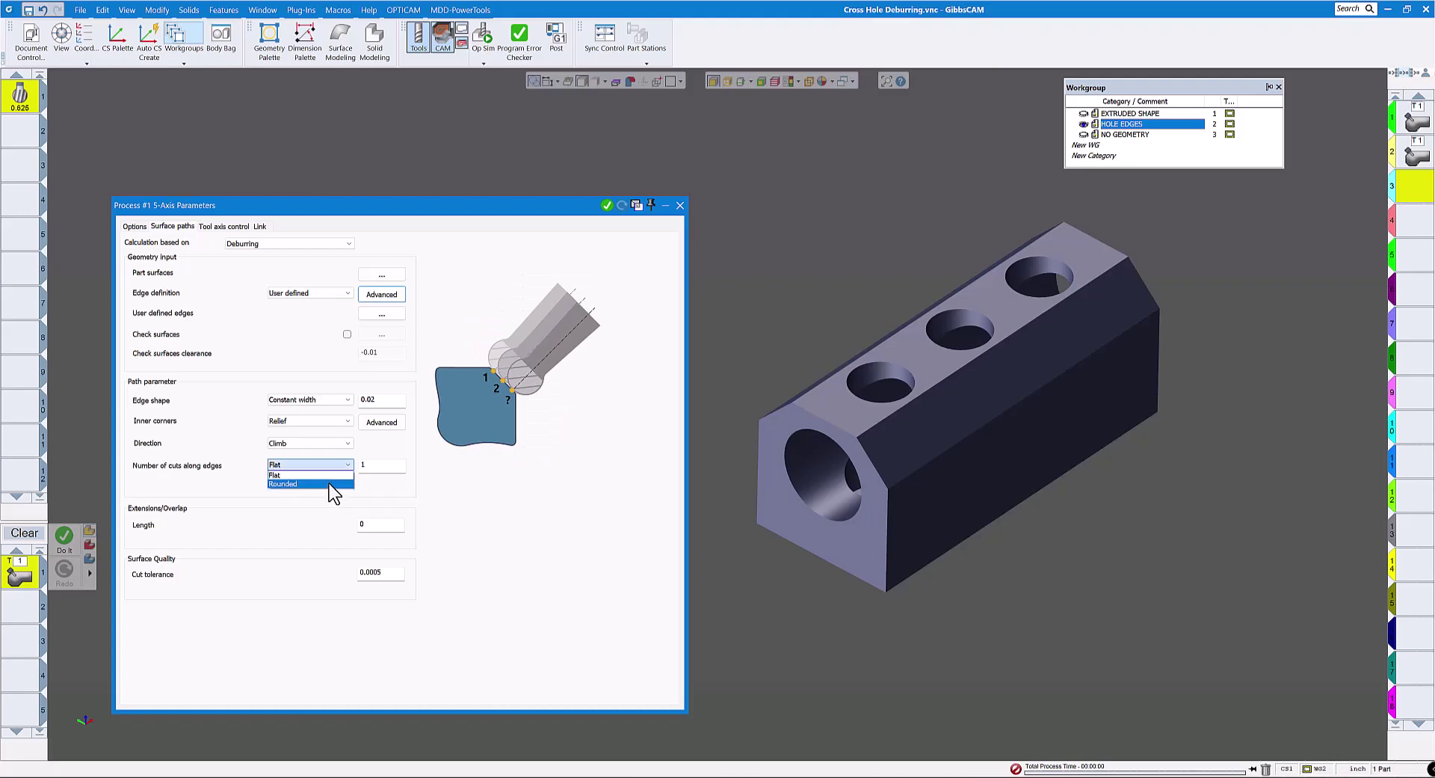
{"action": "left_click", "coordinate": [329, 484]}
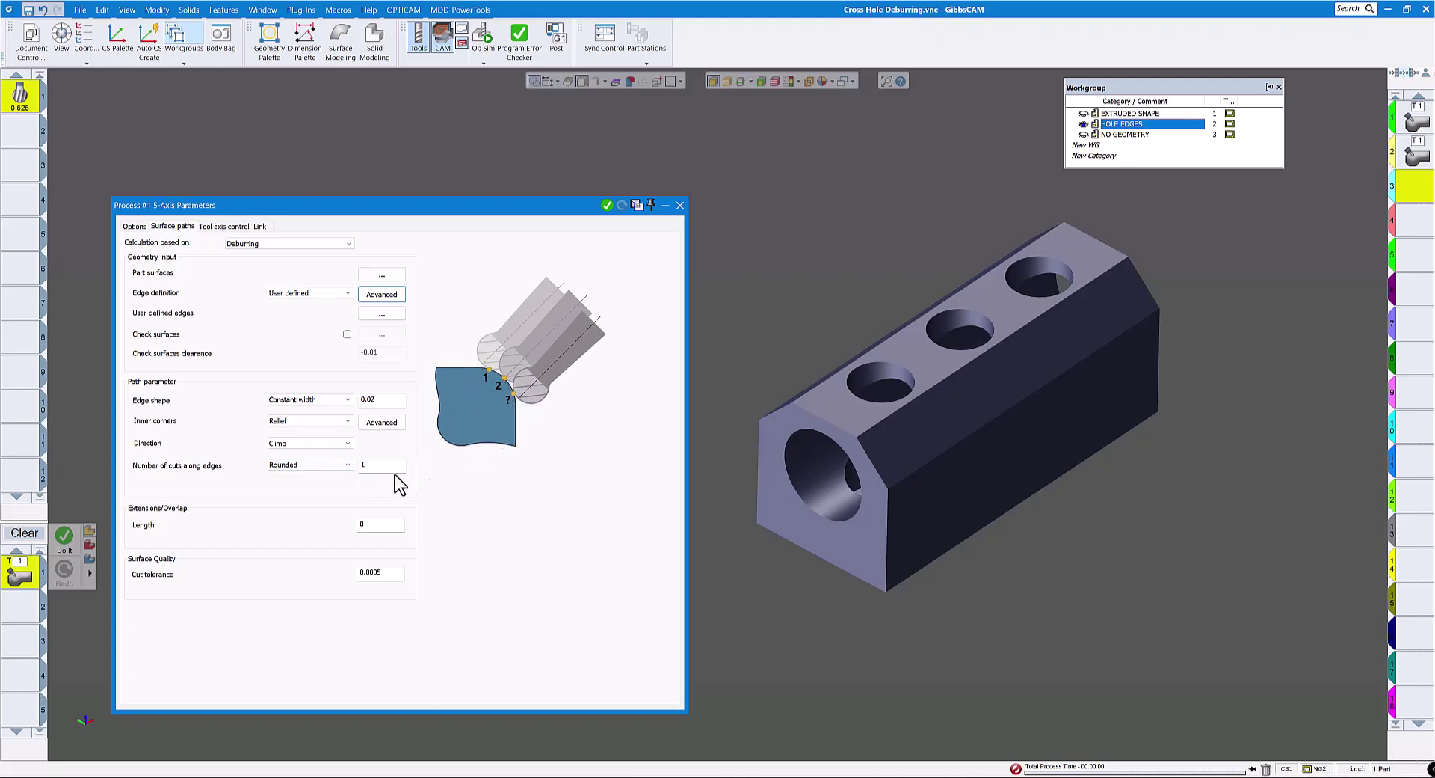
{"action": "left_click", "coordinate": [345, 465]}
{"action": "left_click", "coordinate": [327, 475]}
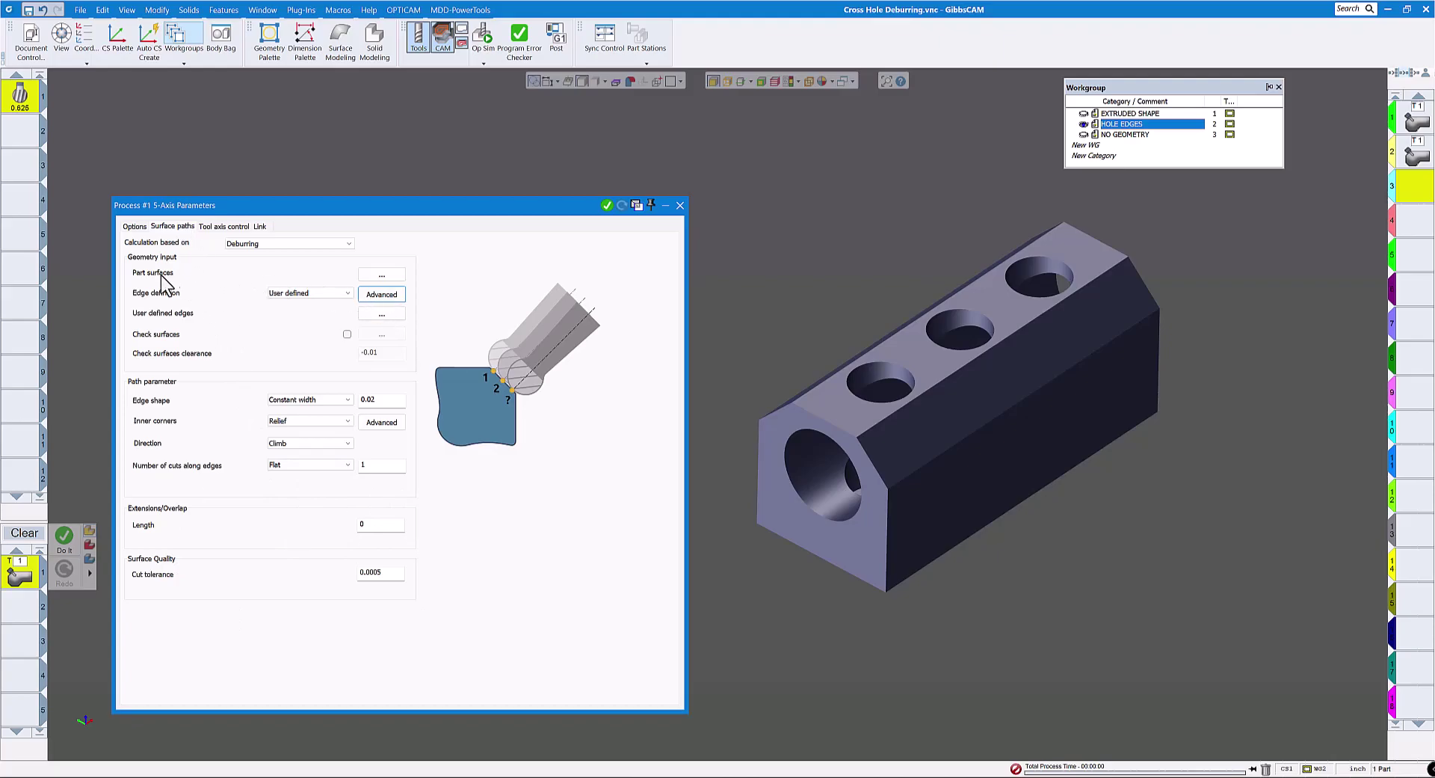
Step: Choose the block's top face and the three upper cross-hole walls as the part surfaces
{"action": "left_click", "coordinate": [381, 274]}
{"action": "left_click_drag", "start_coordinate": [1113, 102], "coordinate": [367, 234]}
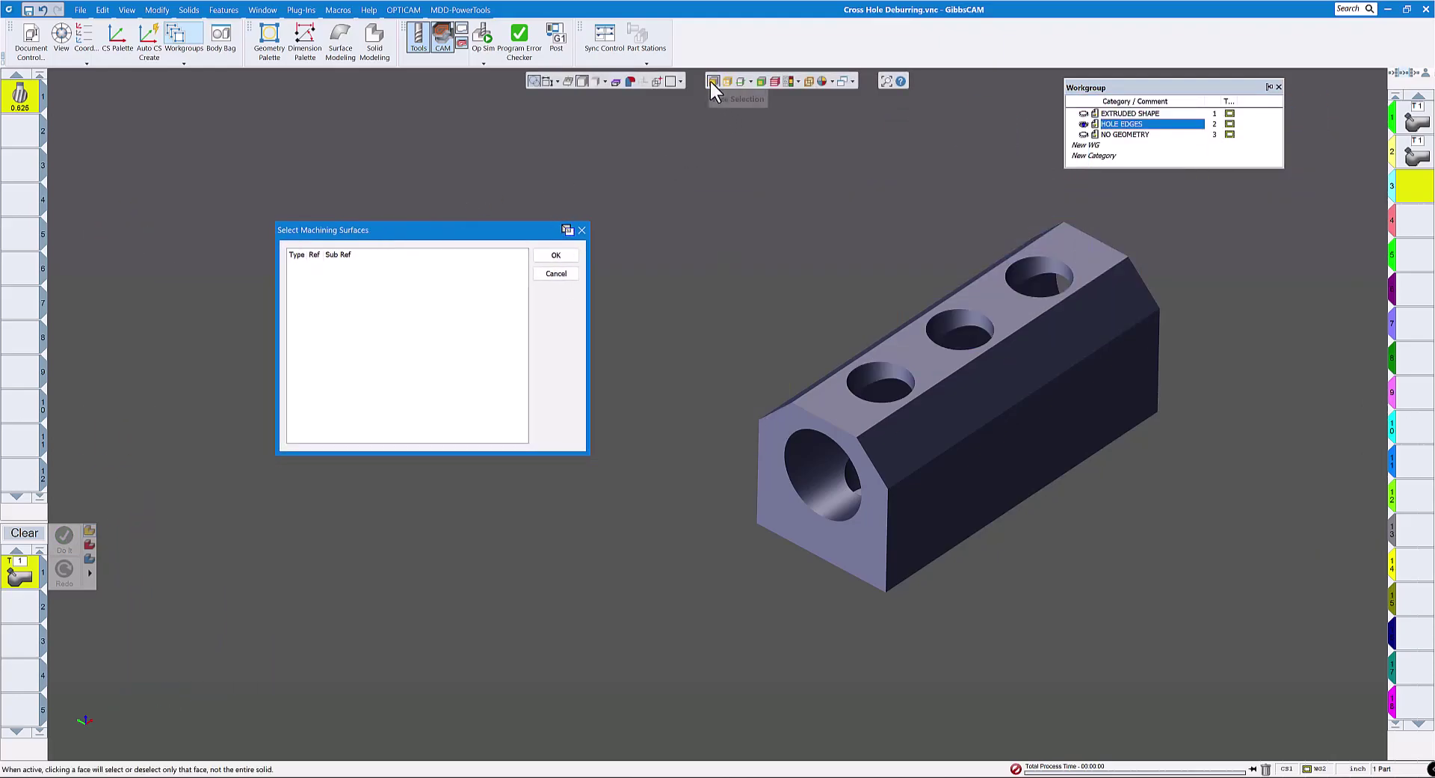
{"action": "left_click", "coordinate": [922, 398]}
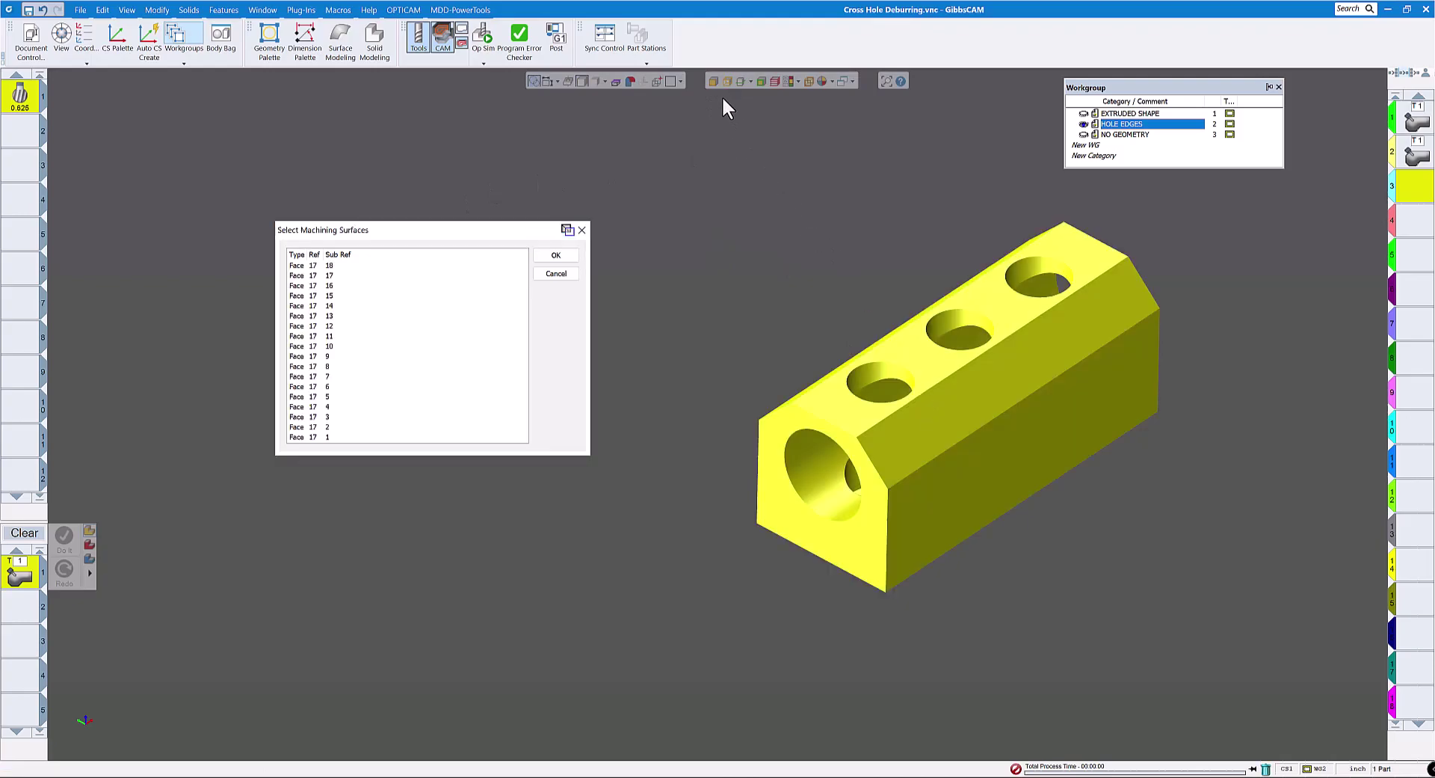
{"action": "left_click", "coordinate": [685, 335]}
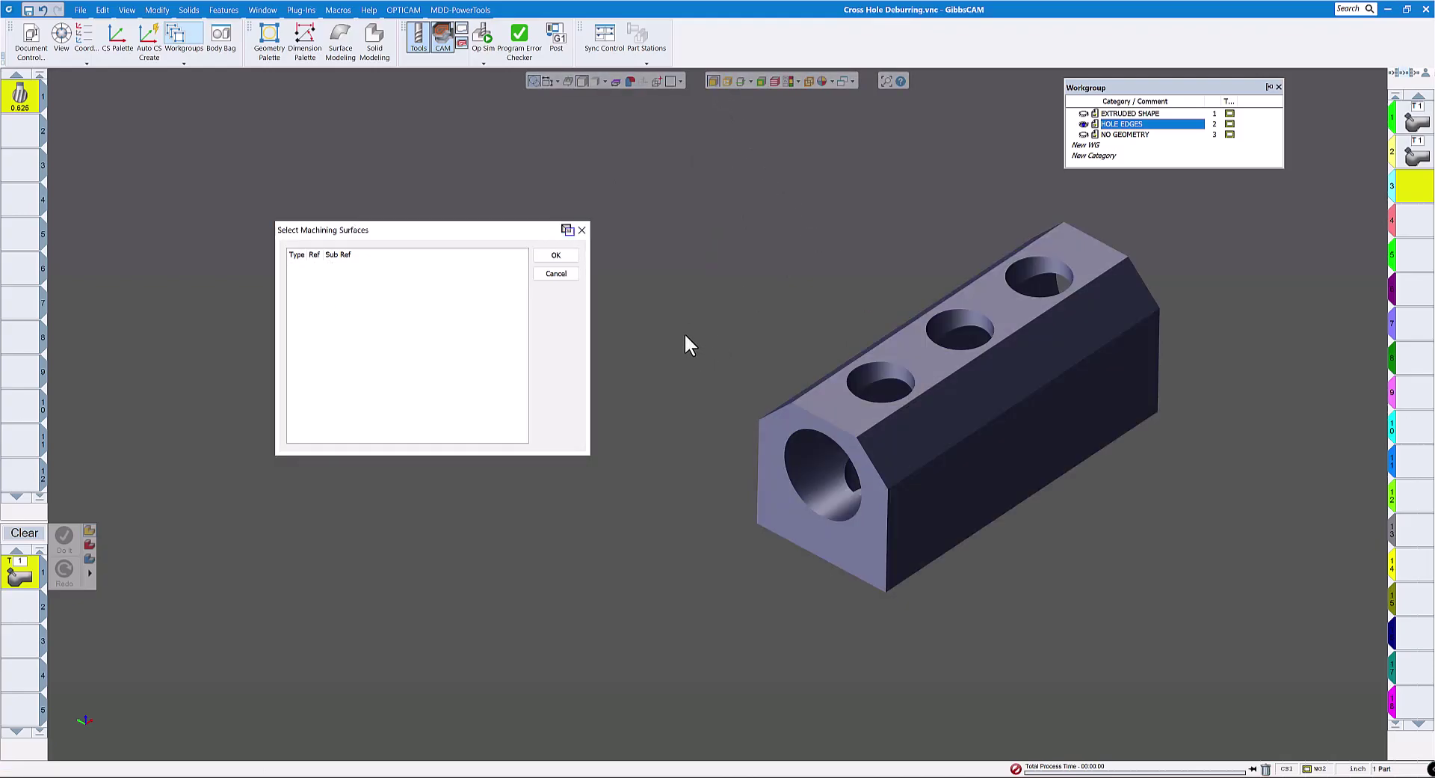
{"action": "left_click", "coordinate": [846, 417]}
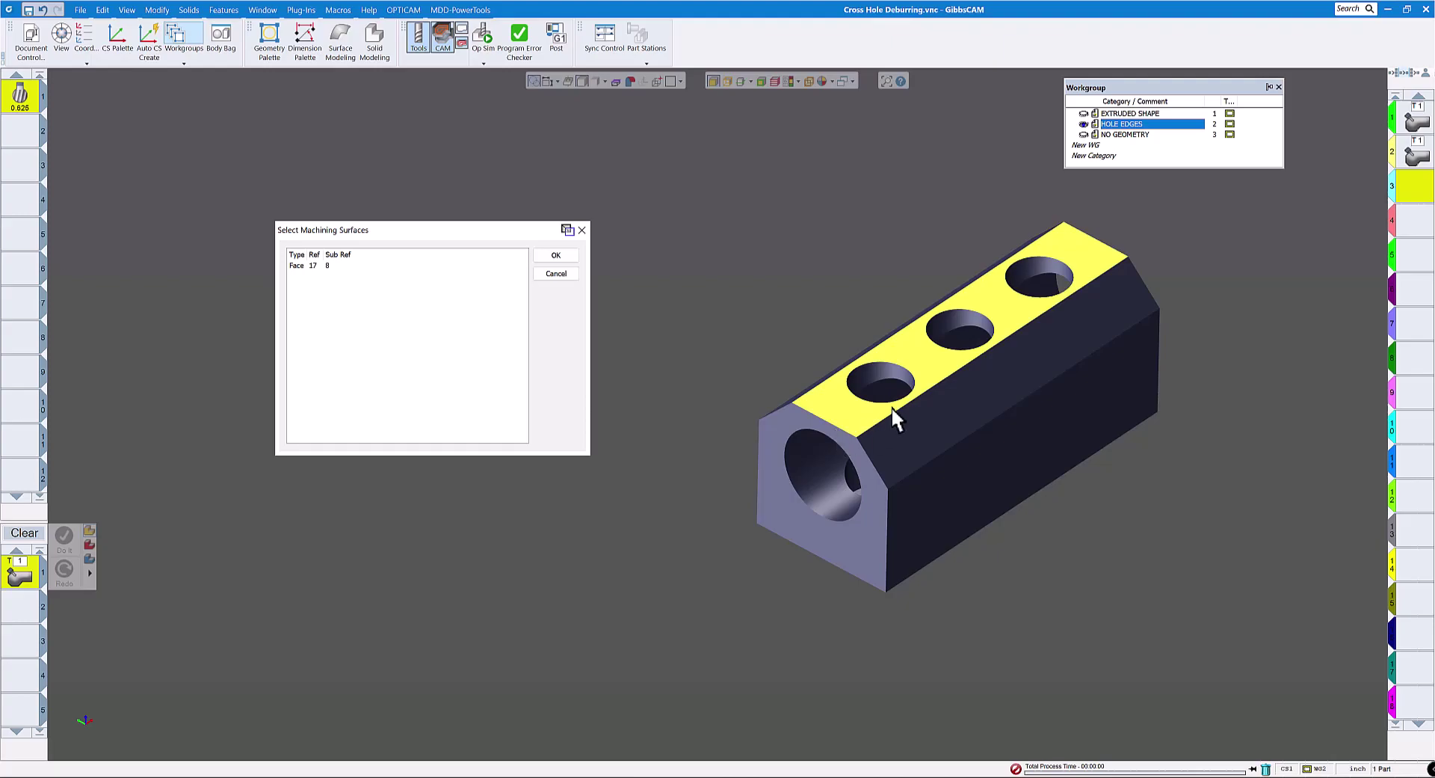
{"action": "left_click", "coordinate": [883, 371]}
{"action": "left_click", "coordinate": [970, 318]}
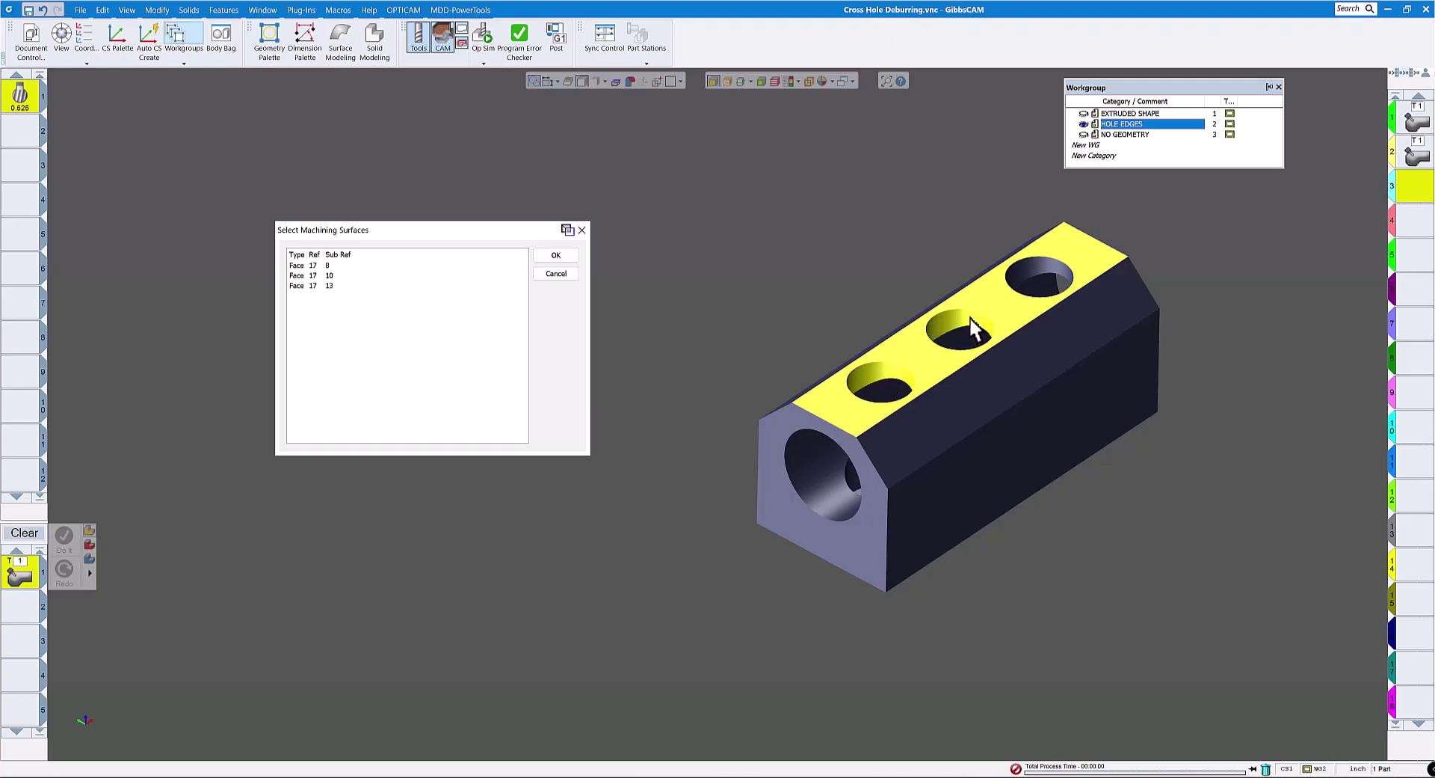
{"action": "left_click", "coordinate": [1041, 269]}
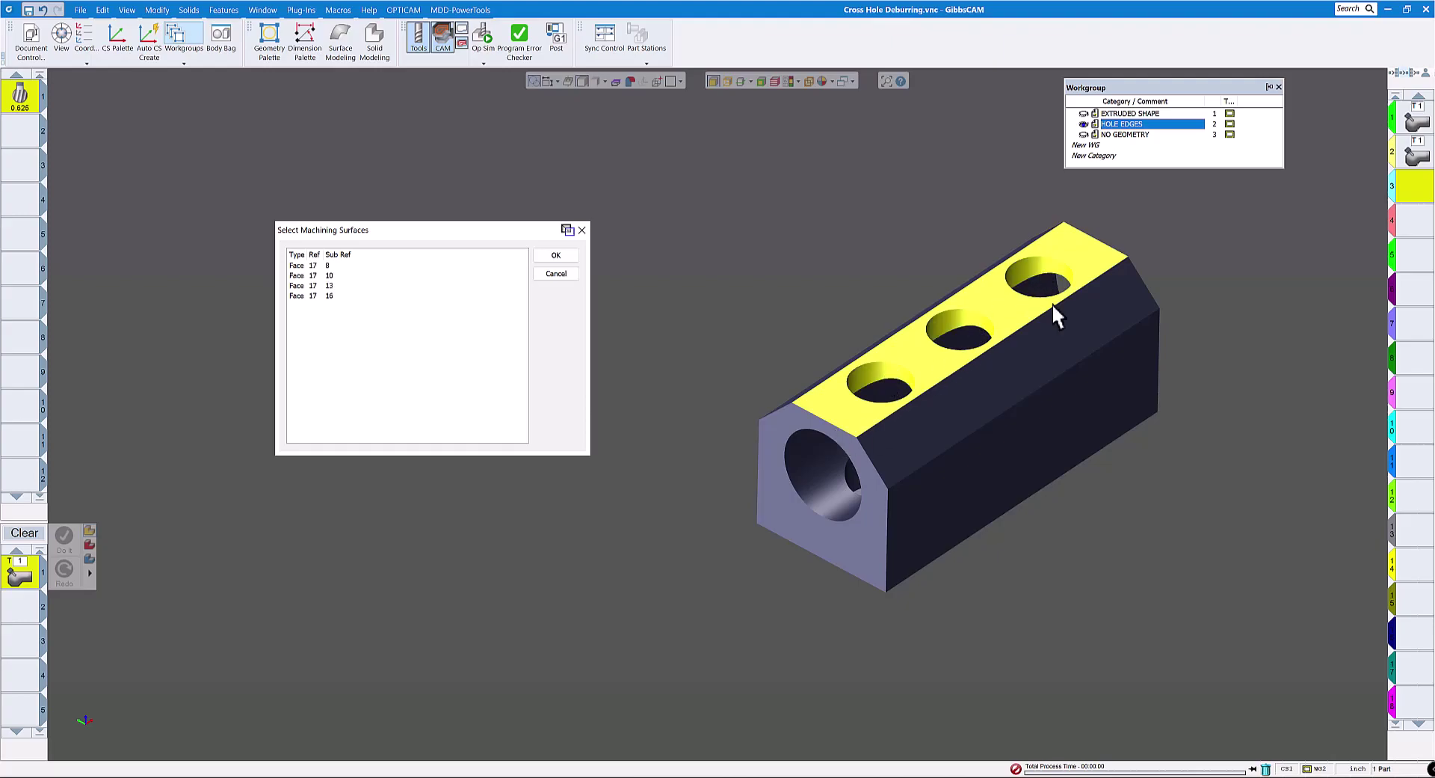
{"action": "left_click", "coordinate": [556, 255]}
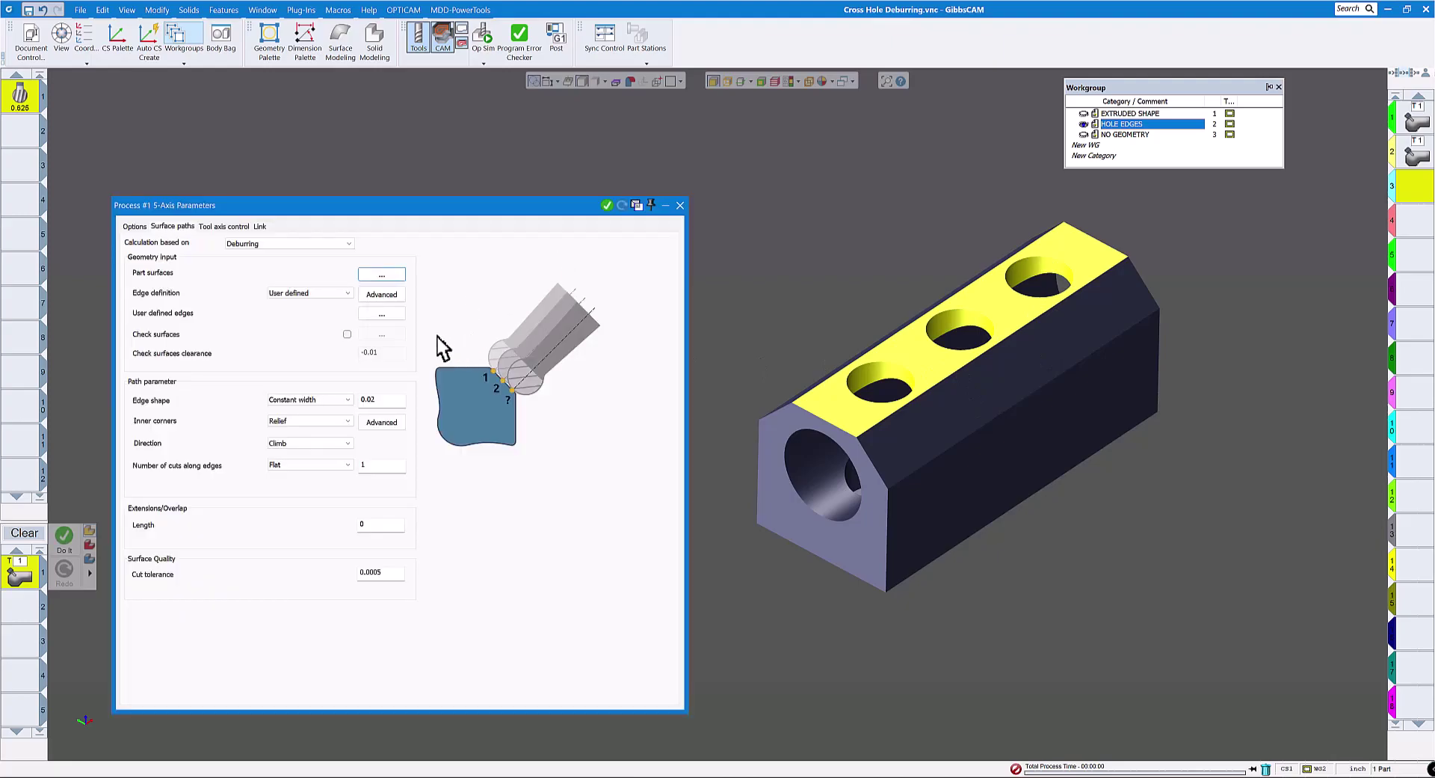
Step: Choose the top edges of the three upper cross holes as the user-defined edges and calculate the deburring toolpath
{"action": "left_click", "coordinate": [382, 312]}
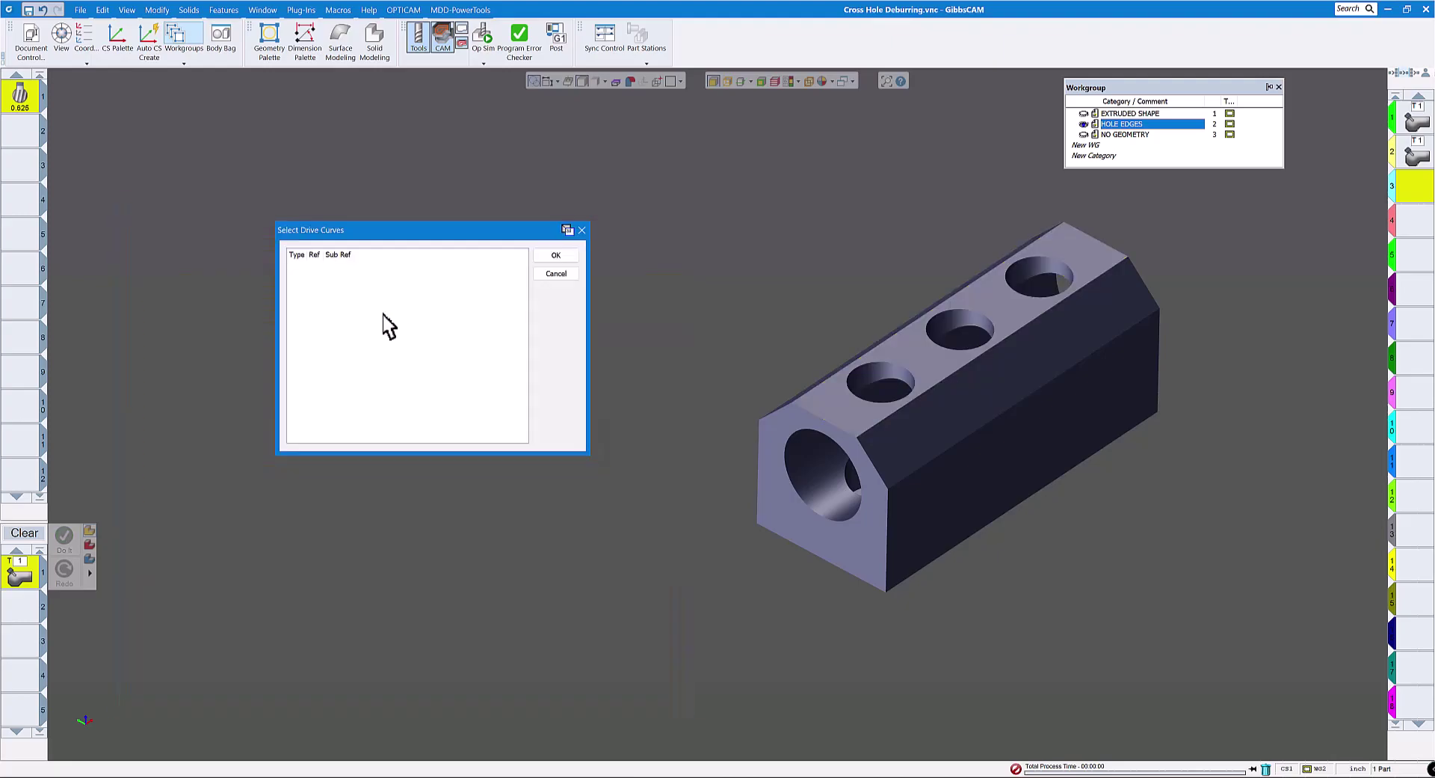
{"action": "left_click", "coordinate": [726, 80]}
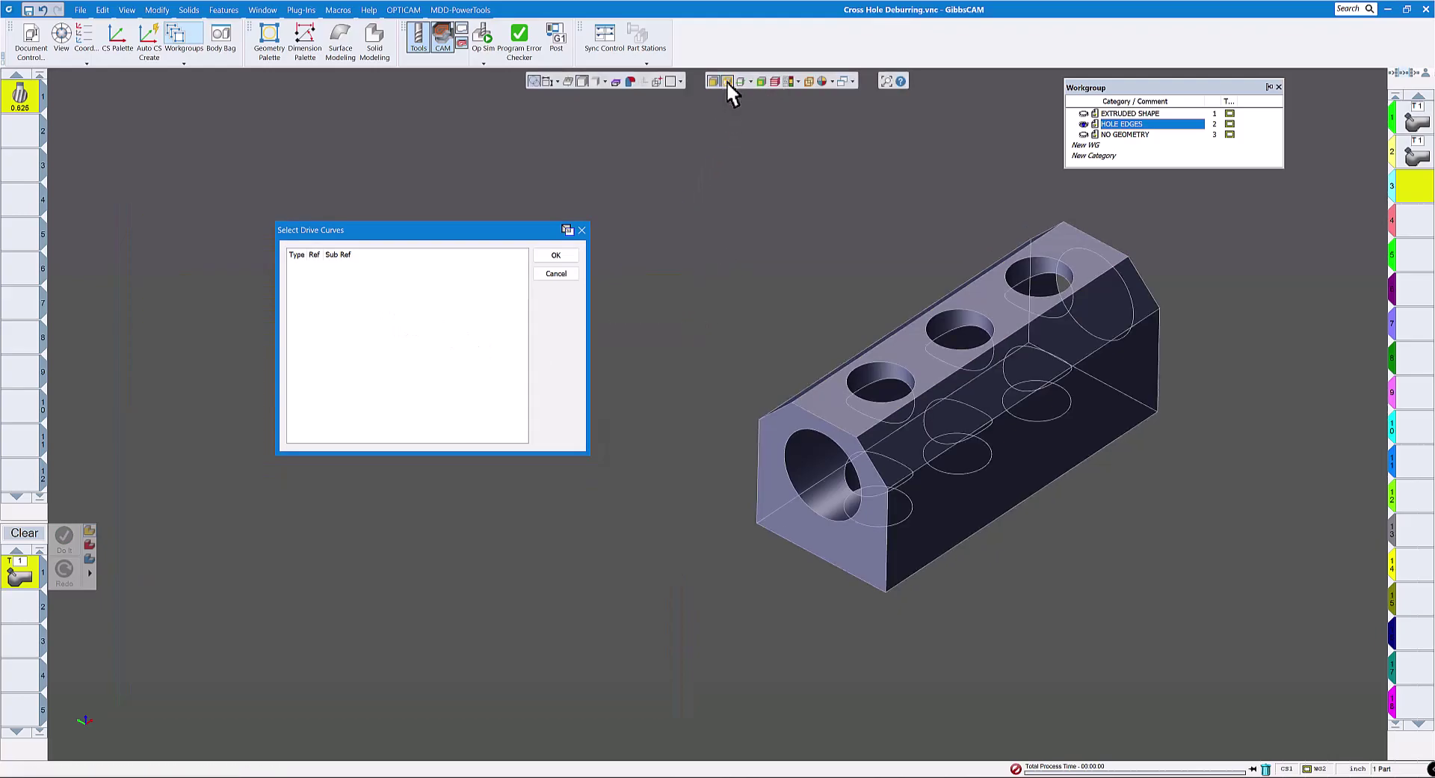
{"action": "left_click", "coordinate": [1008, 267]}
{"action": "left_click", "coordinate": [959, 317]}
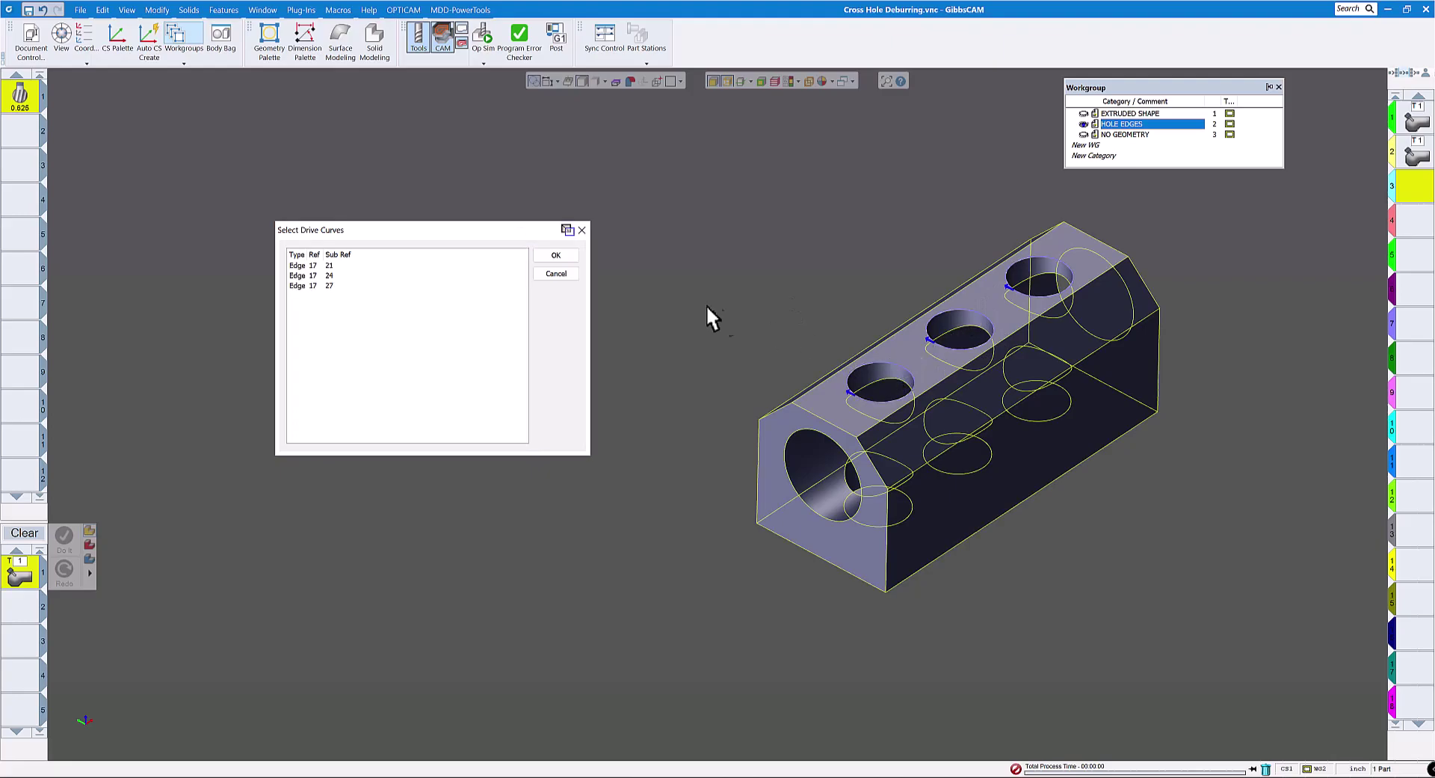
{"action": "left_click", "coordinate": [557, 255]}
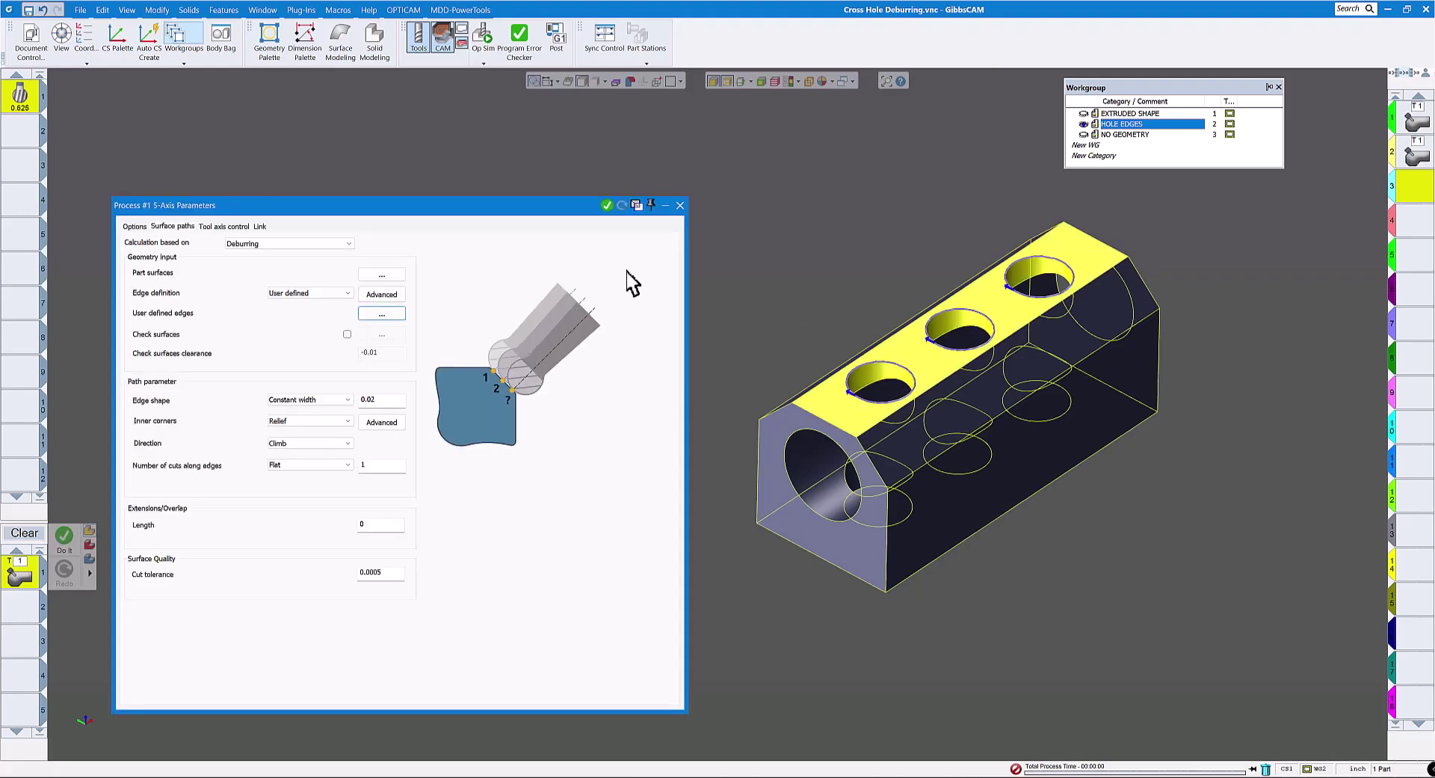
{"action": "left_click", "coordinate": [604, 203]}
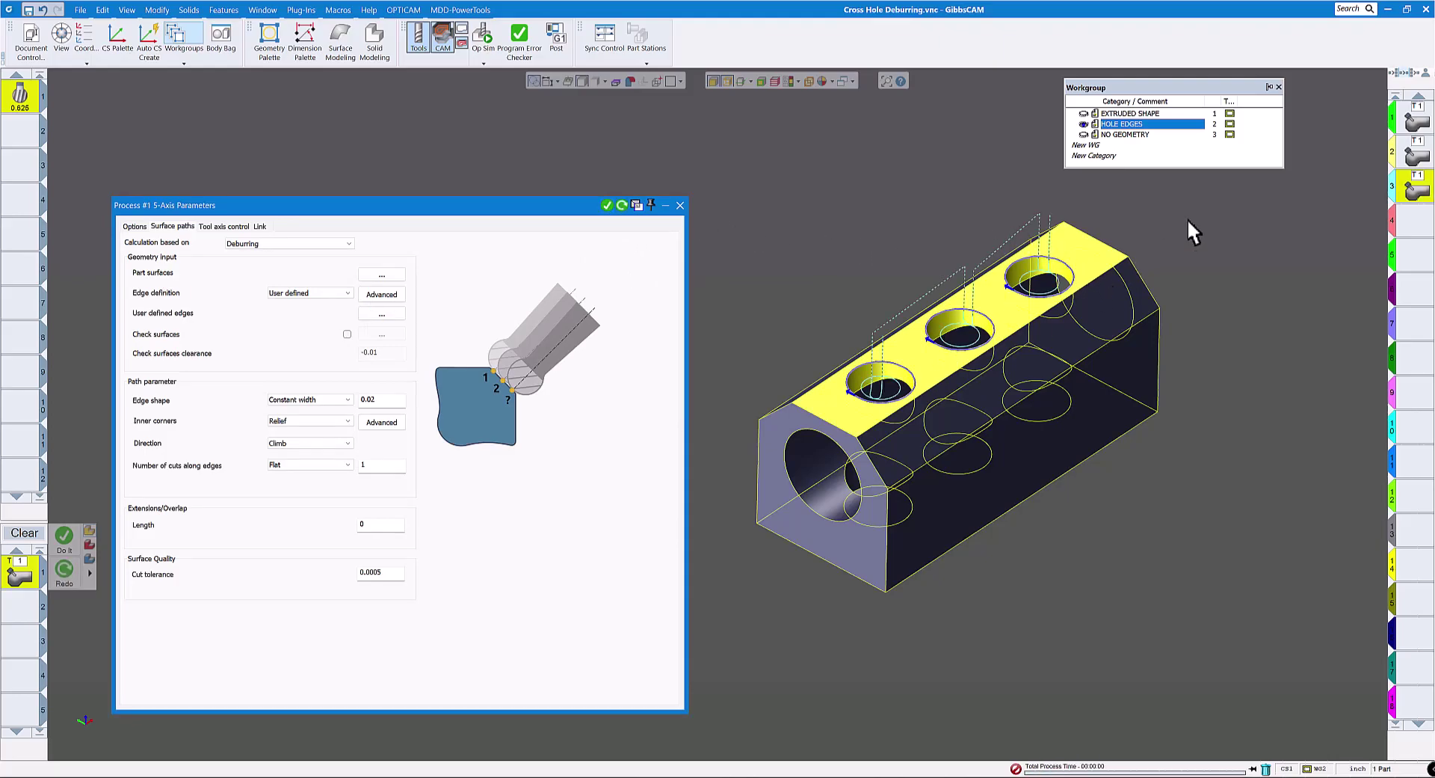
Step: Delete the two older operations from the first two slots of the operation list
{"action": "left_click", "coordinate": [1413, 152]}
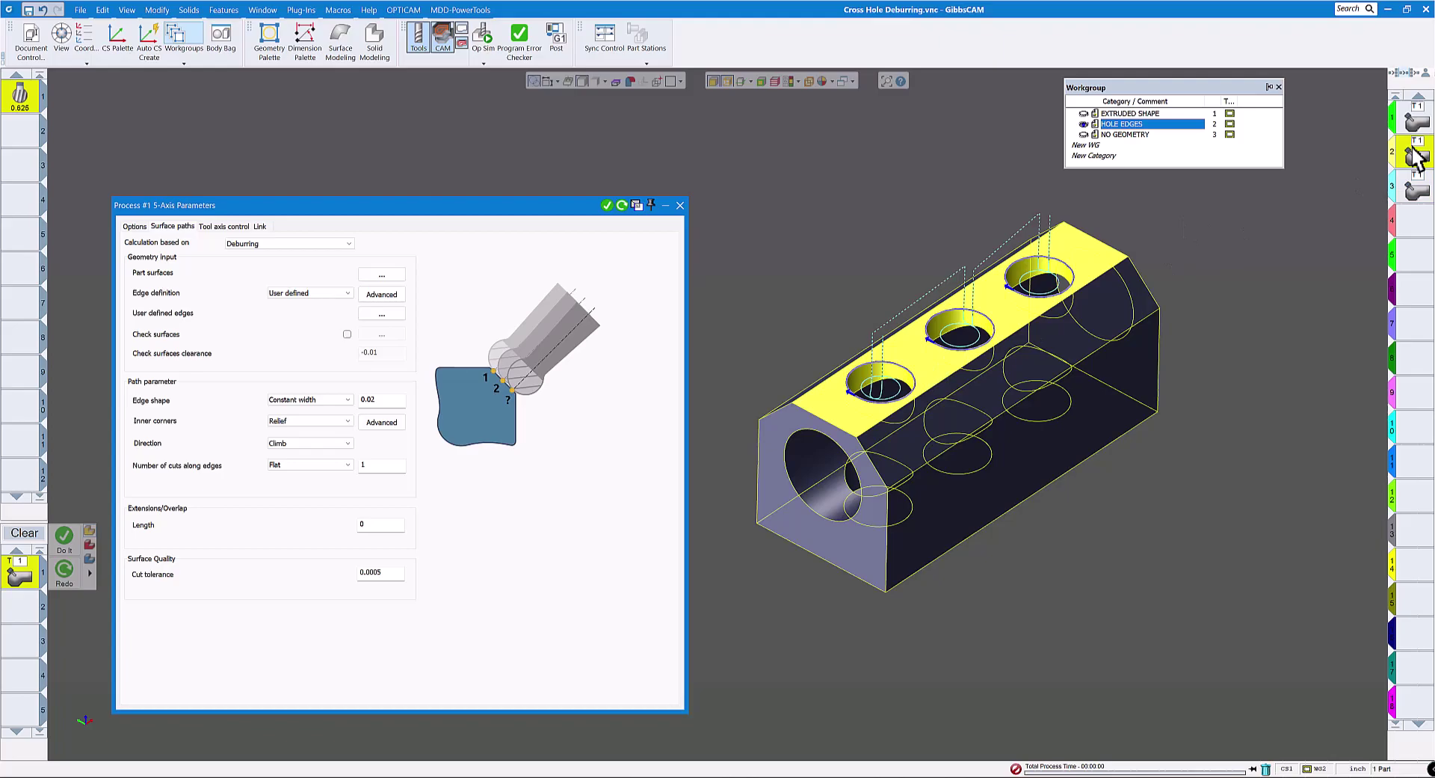
{"action": "key", "text": "Delete"}
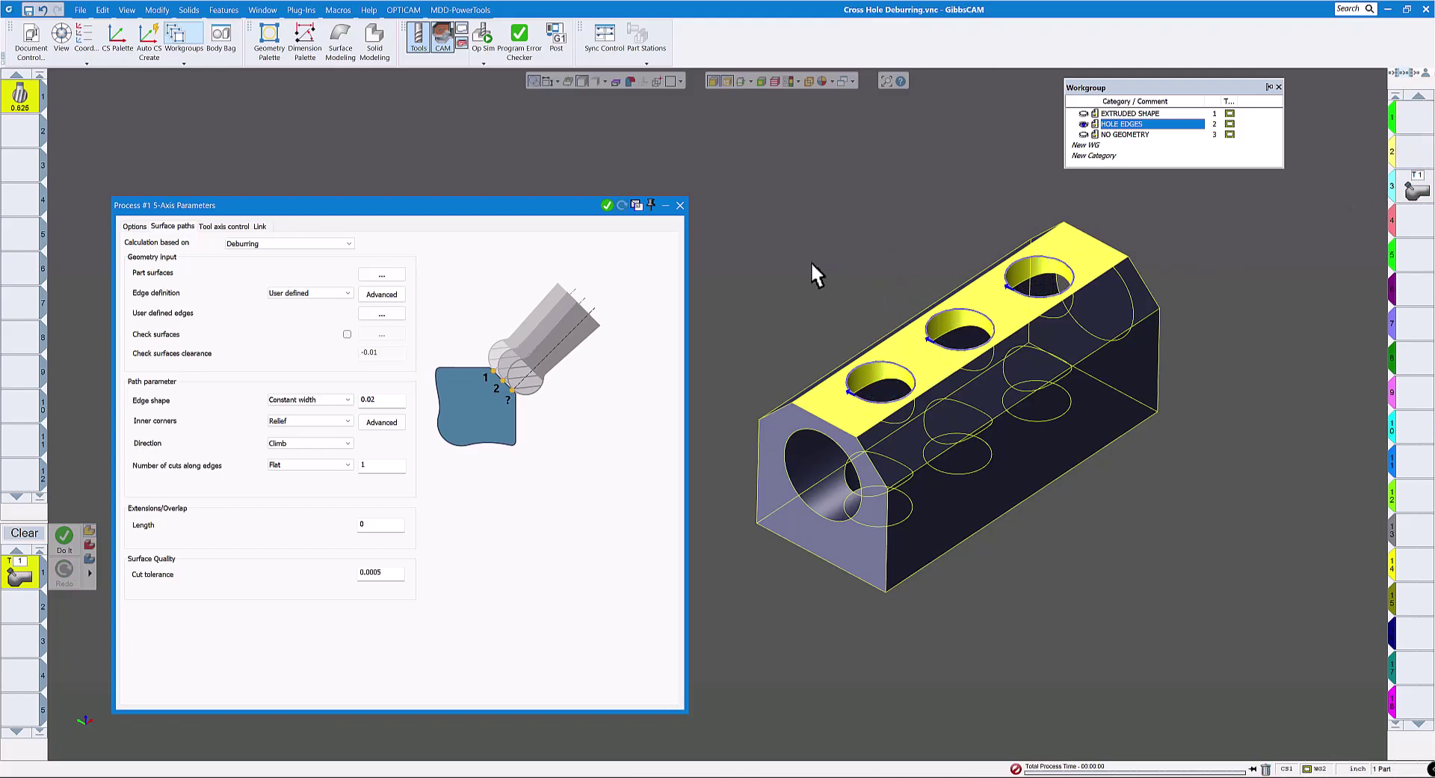
{"action": "left_click_drag", "start_coordinate": [543, 207], "coordinate": [570, 126]}
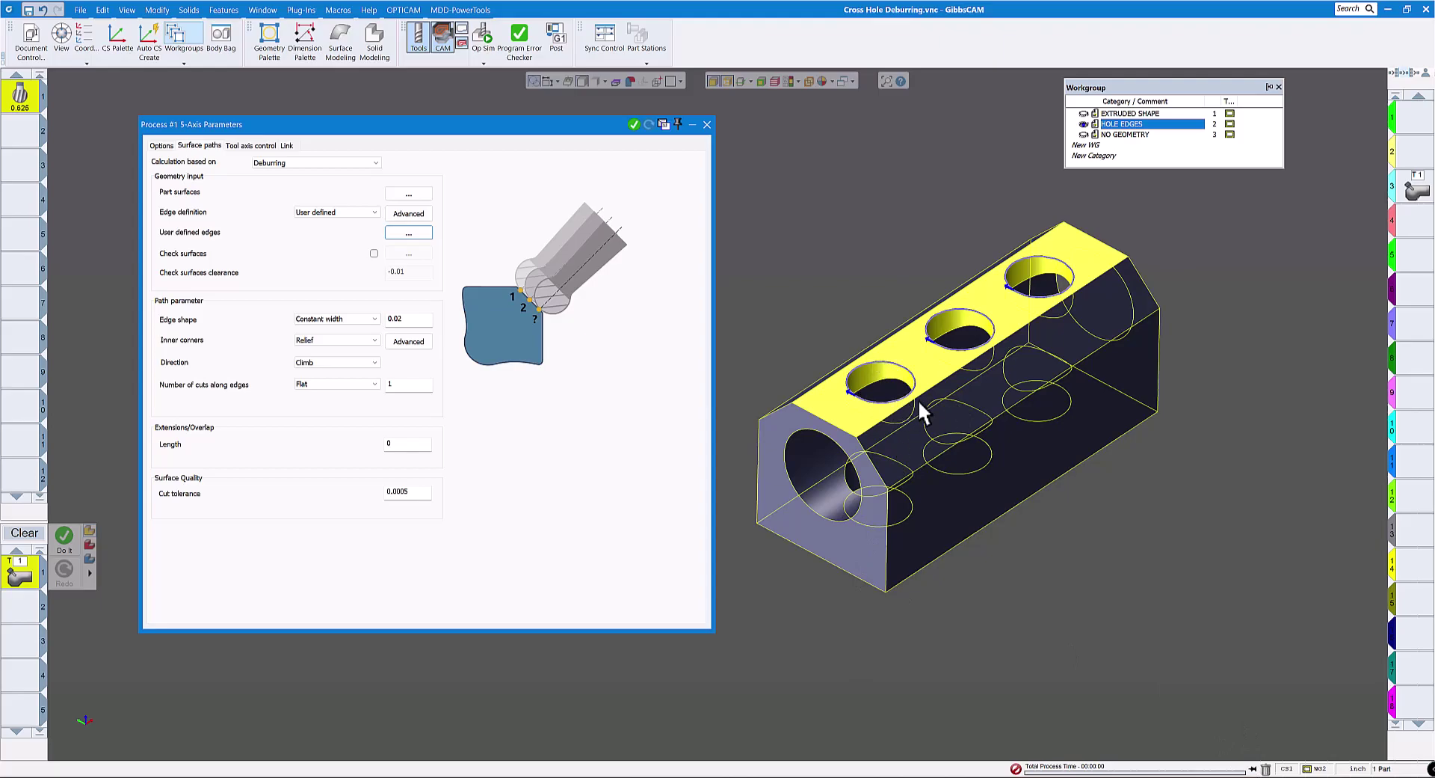
Step: Show the process progress list and widen it to make room for the status details
{"action": "middle_click_drag", "start_coordinate": [1073, 366], "coordinate": [1119, 648]}
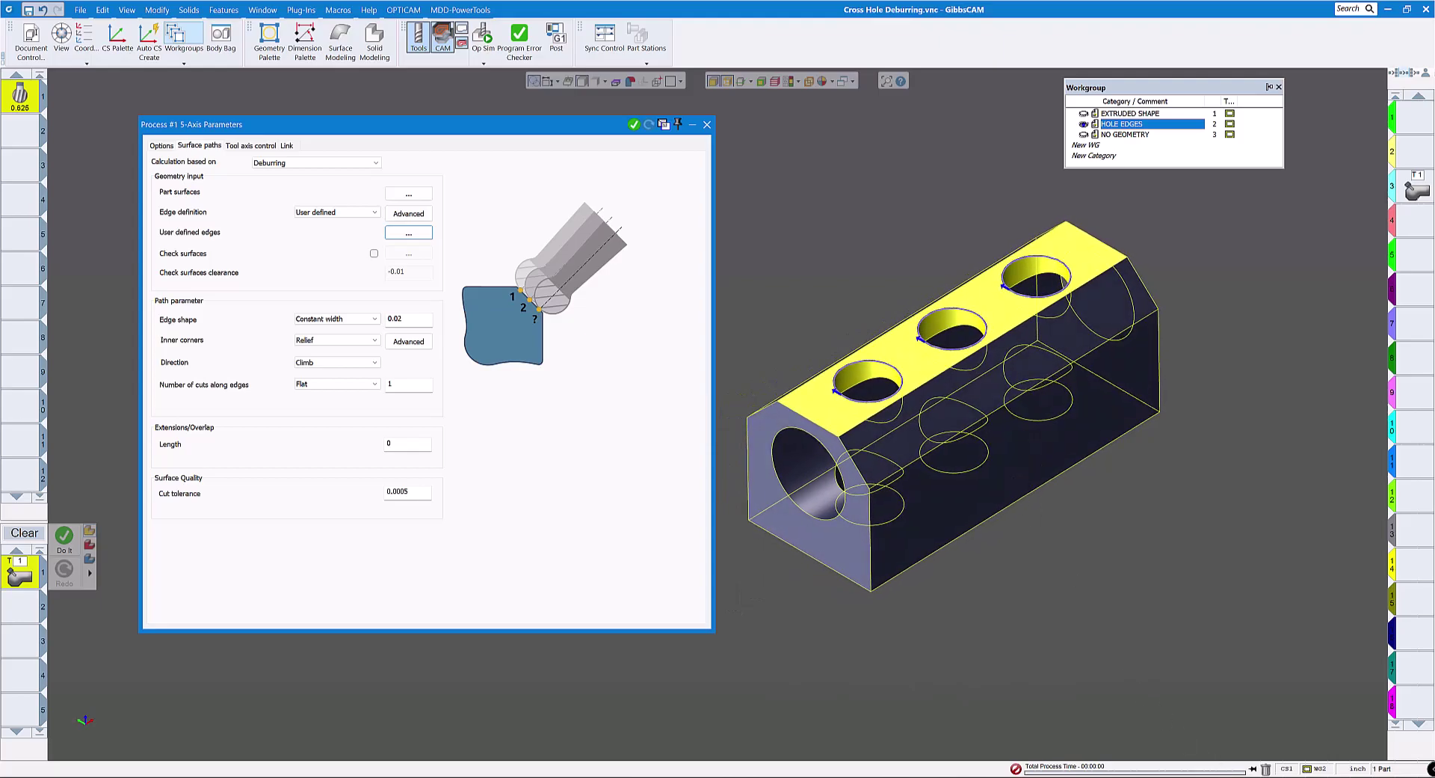
{"action": "left_click", "coordinate": [1253, 767]}
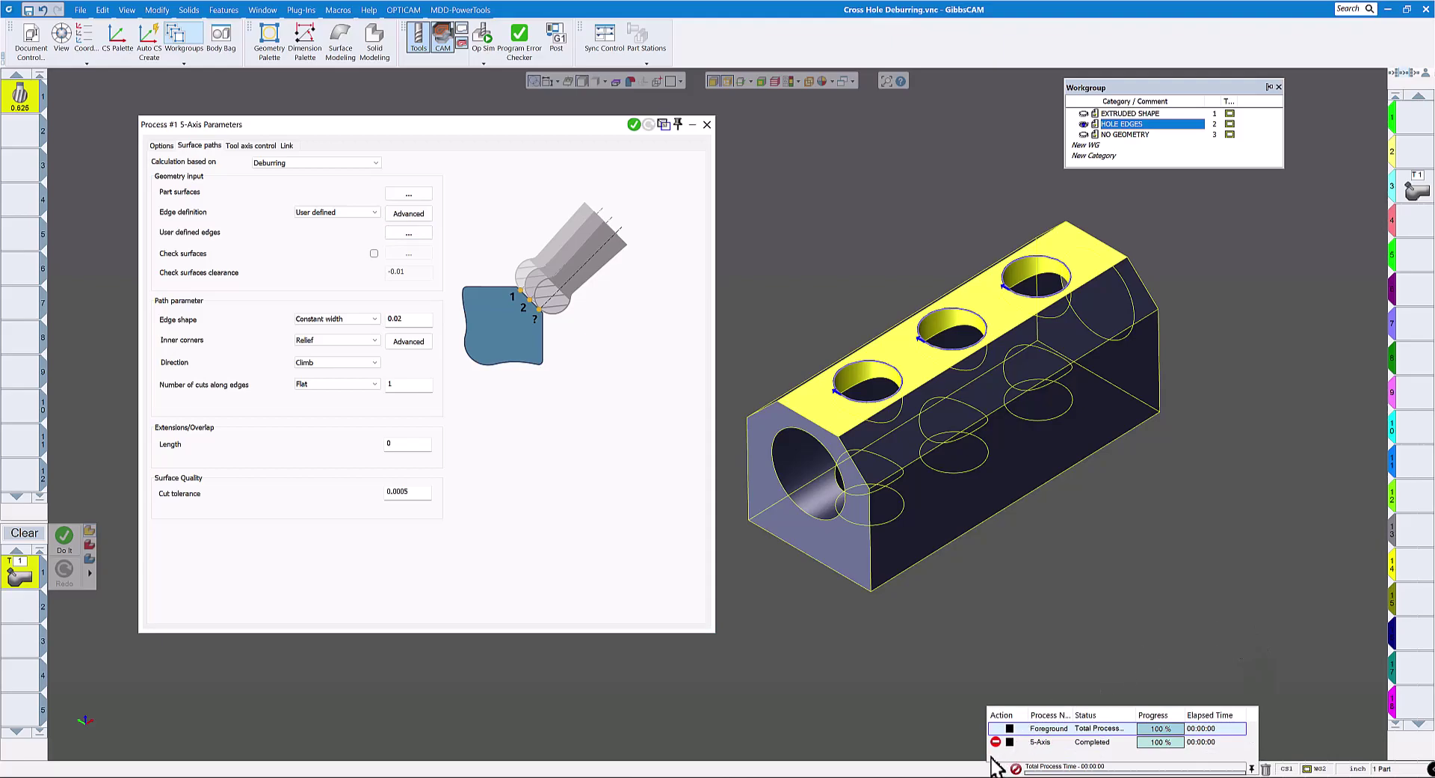
{"action": "left_click_drag", "start_coordinate": [987, 753], "coordinate": [477, 745]}
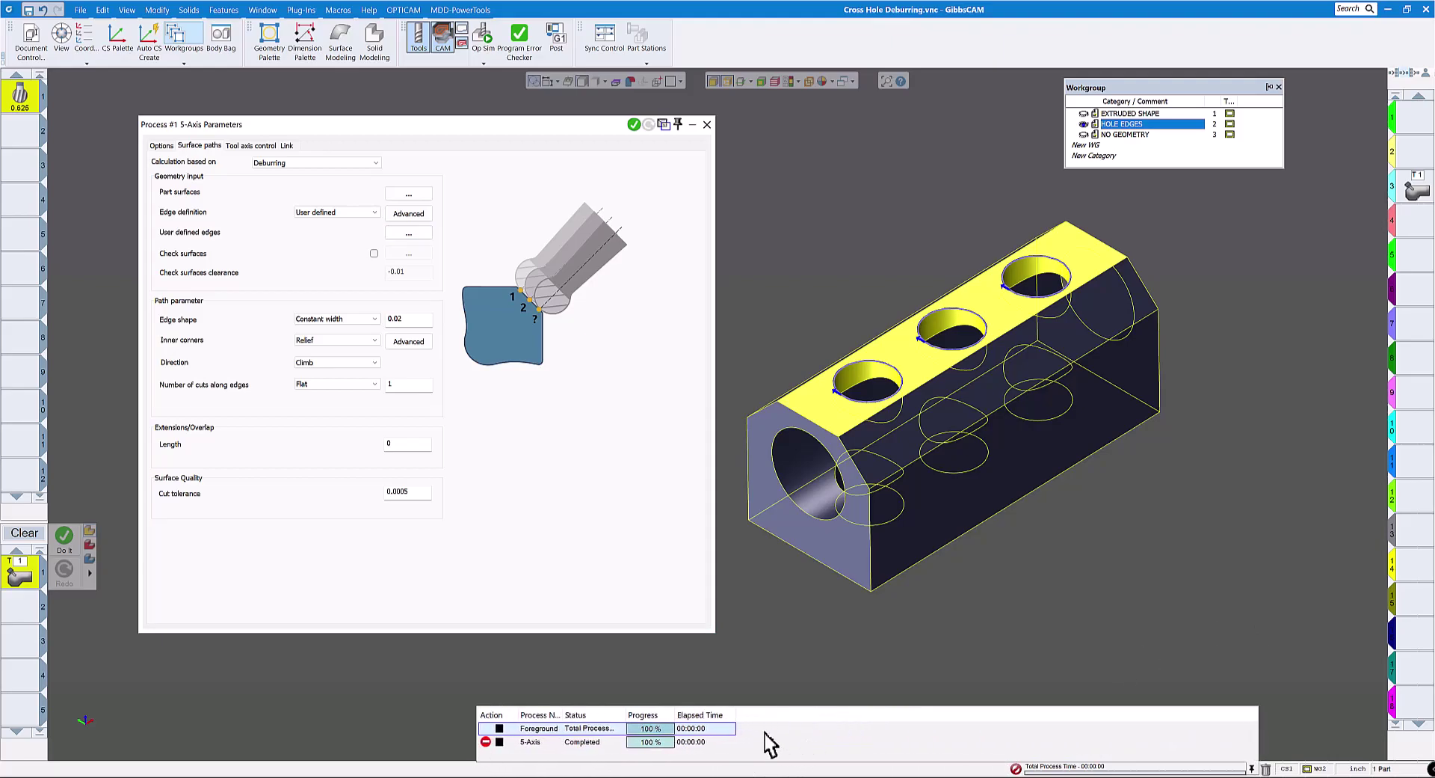
{"action": "left_click_drag", "start_coordinate": [736, 724], "coordinate": [1071, 726]}
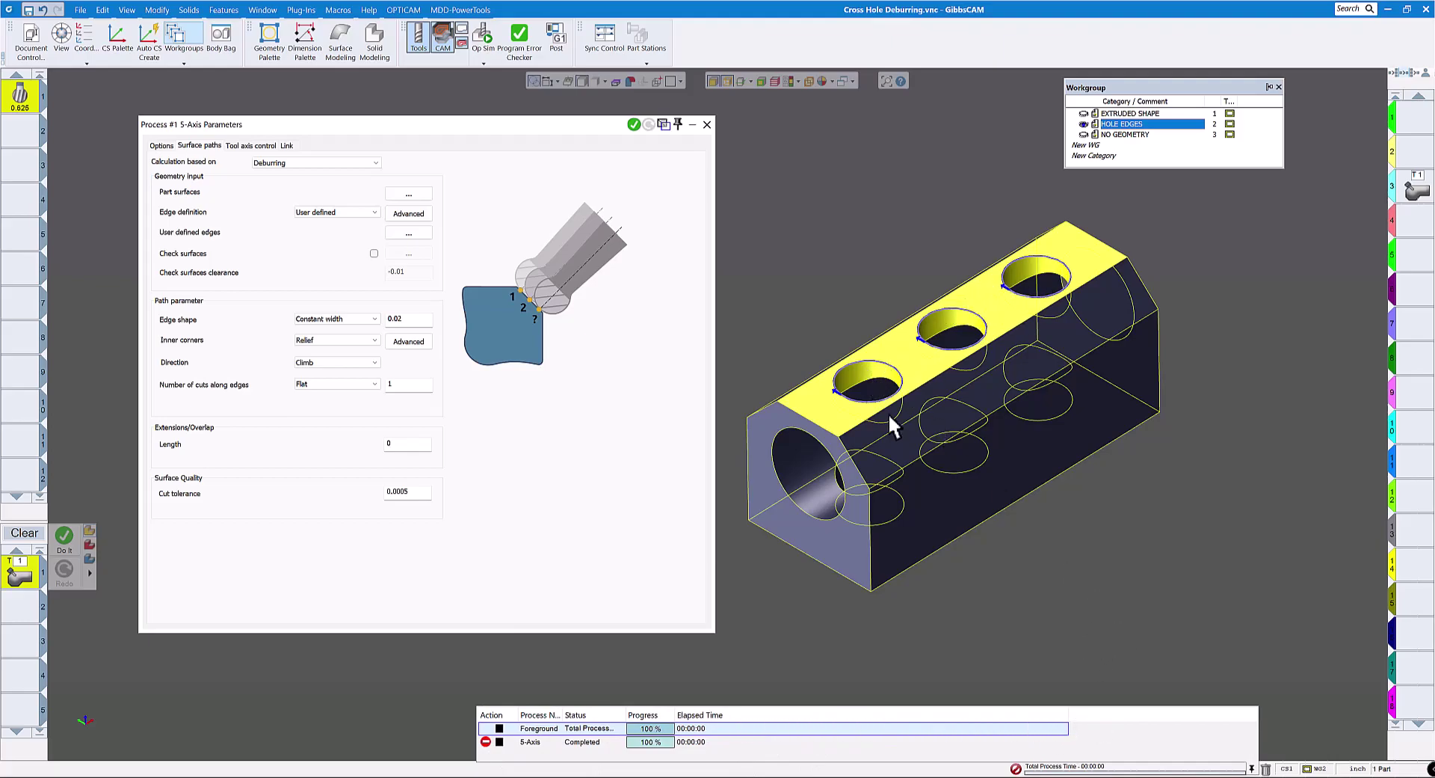
Step: Try a lead in/out radius of 0.01 with a minimum radius of 0.009, recalculate the operation and expand its status text
{"action": "left_click", "coordinate": [286, 145]}
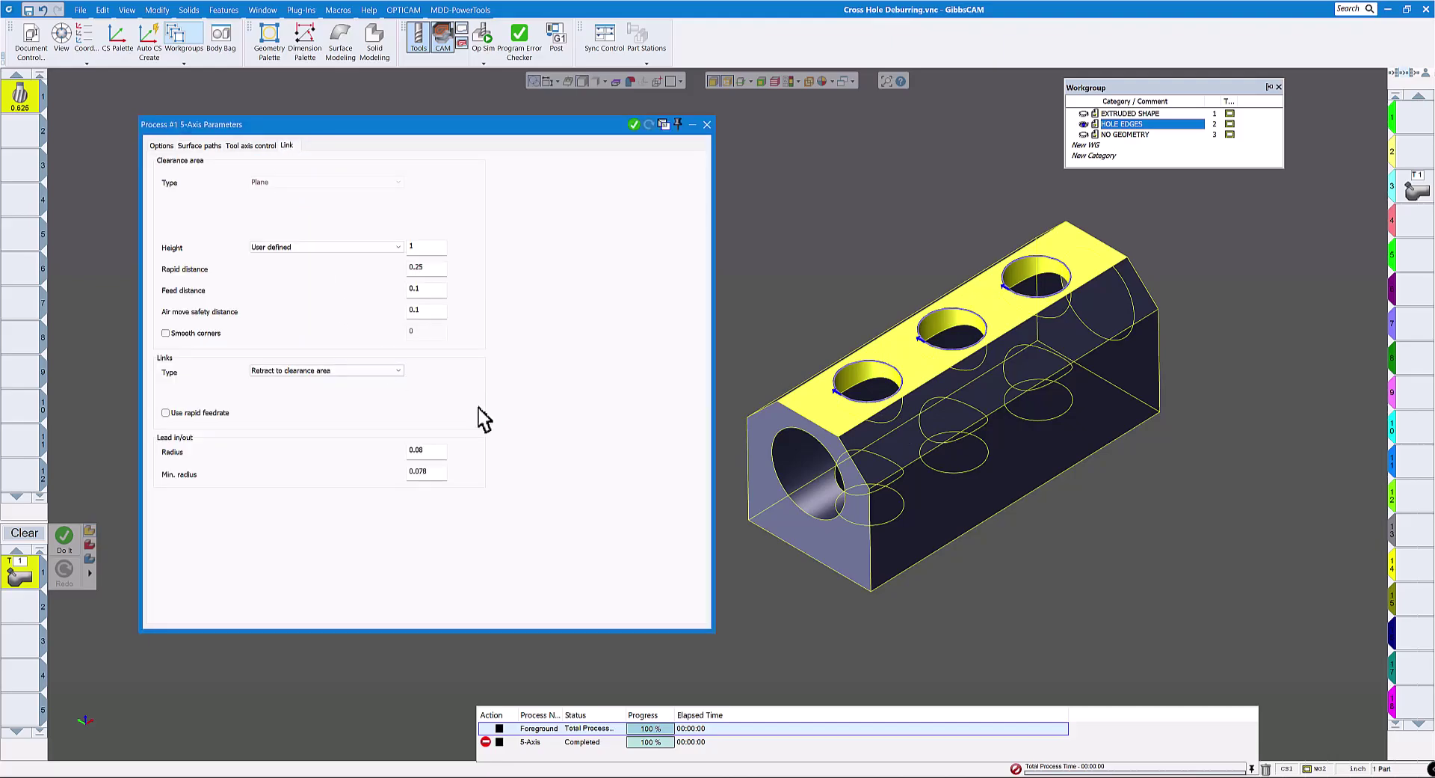
{"action": "left_click", "coordinate": [422, 449]}
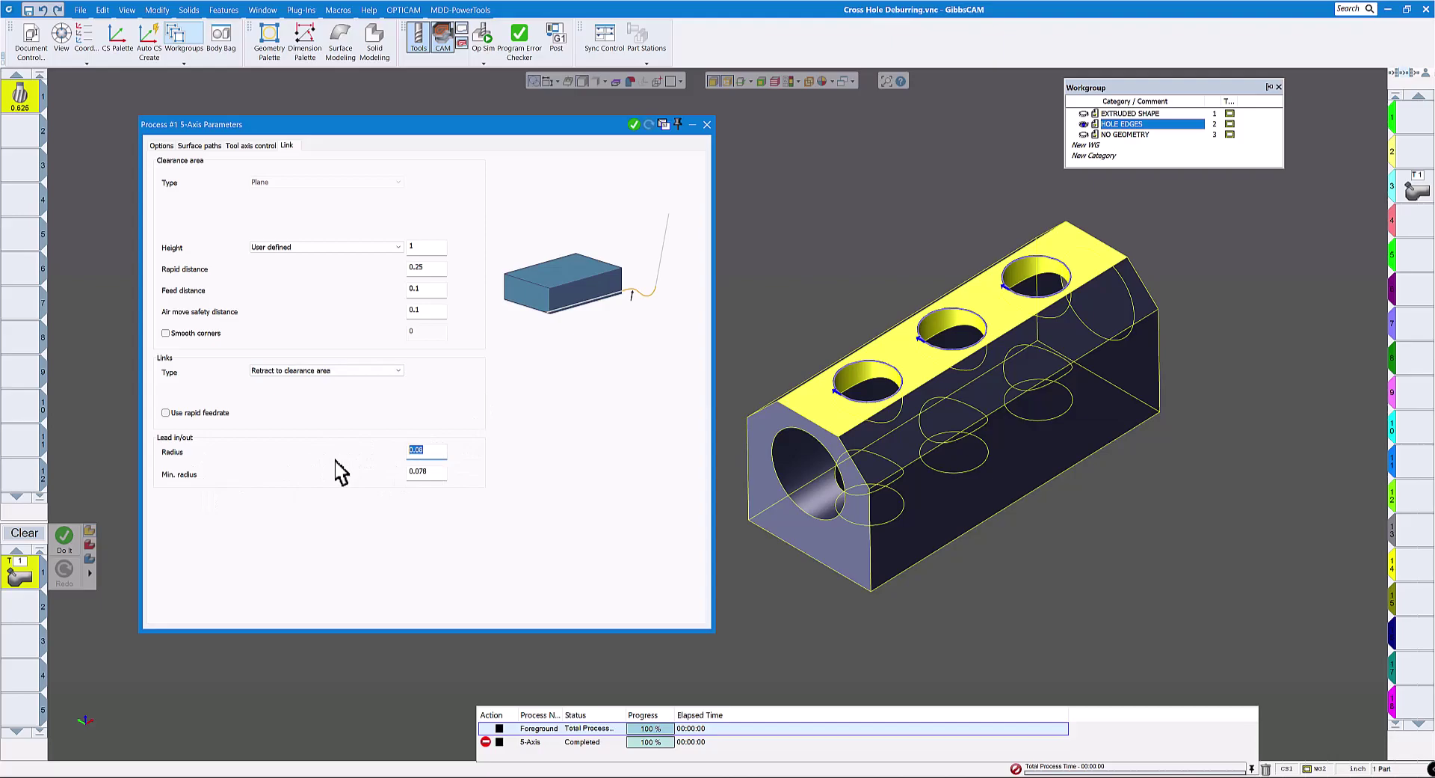
{"action": "type", "text": ".01"}
{"action": "key", "text": "Tab"}
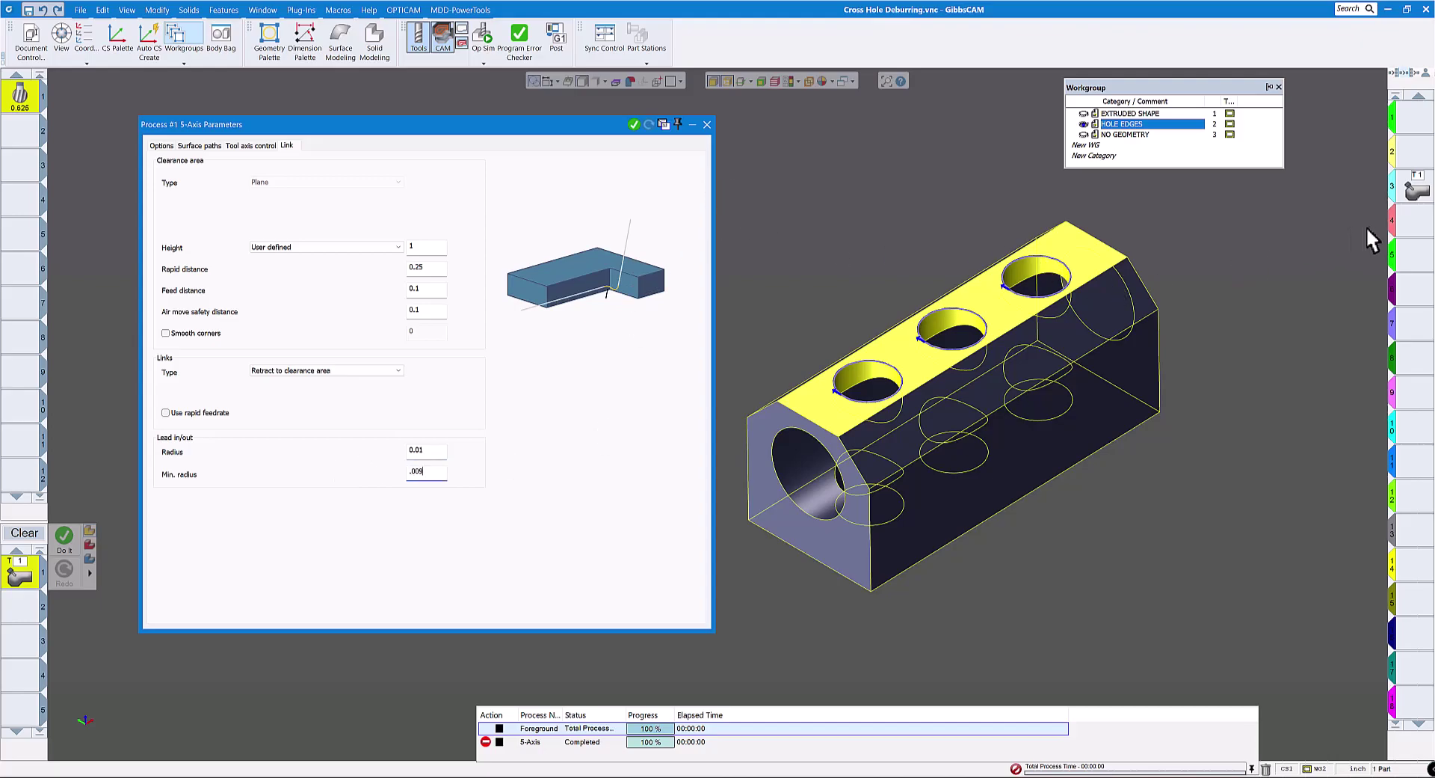
{"action": "left_click", "coordinate": [1410, 188]}
{"action": "left_click", "coordinate": [649, 125]}
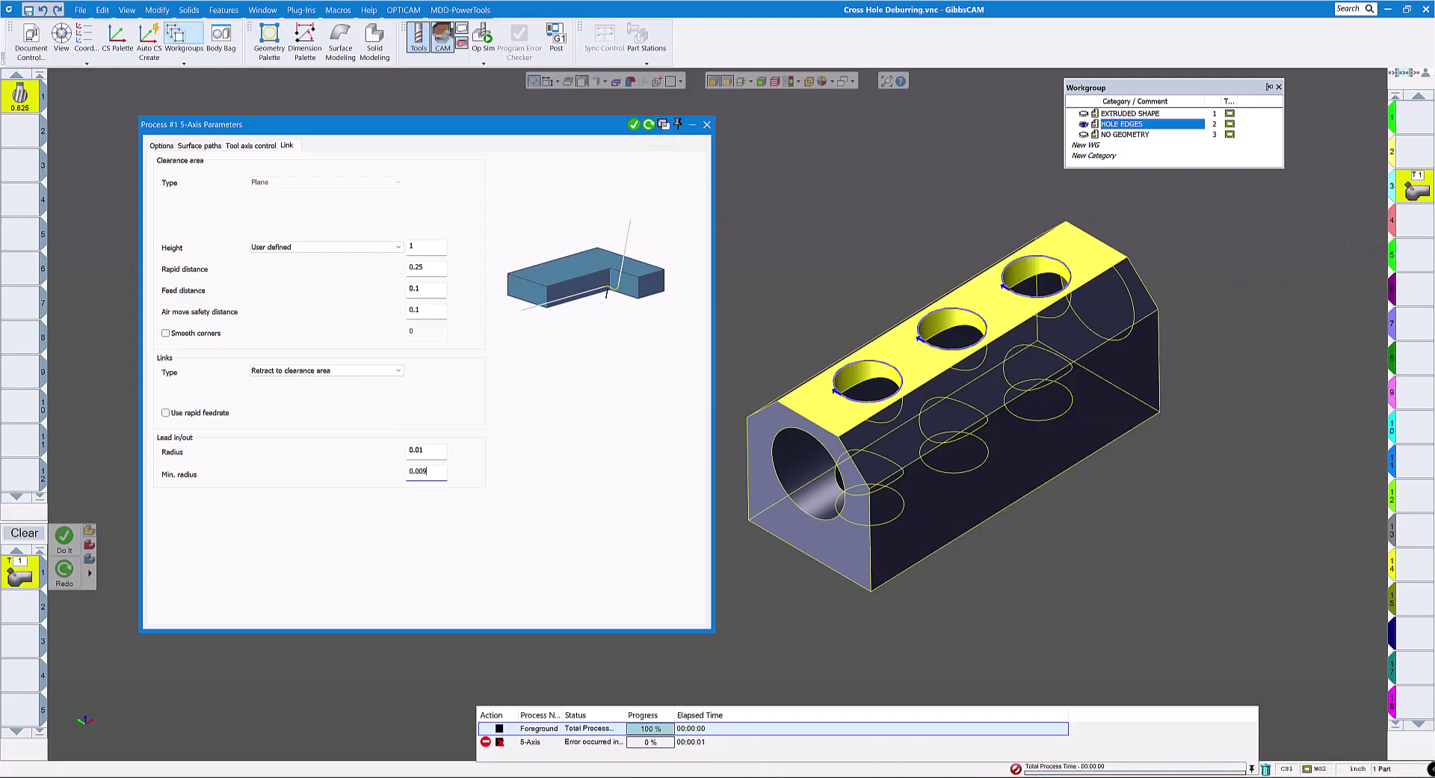
{"action": "left_click_drag", "start_coordinate": [627, 711], "coordinate": [1042, 724]}
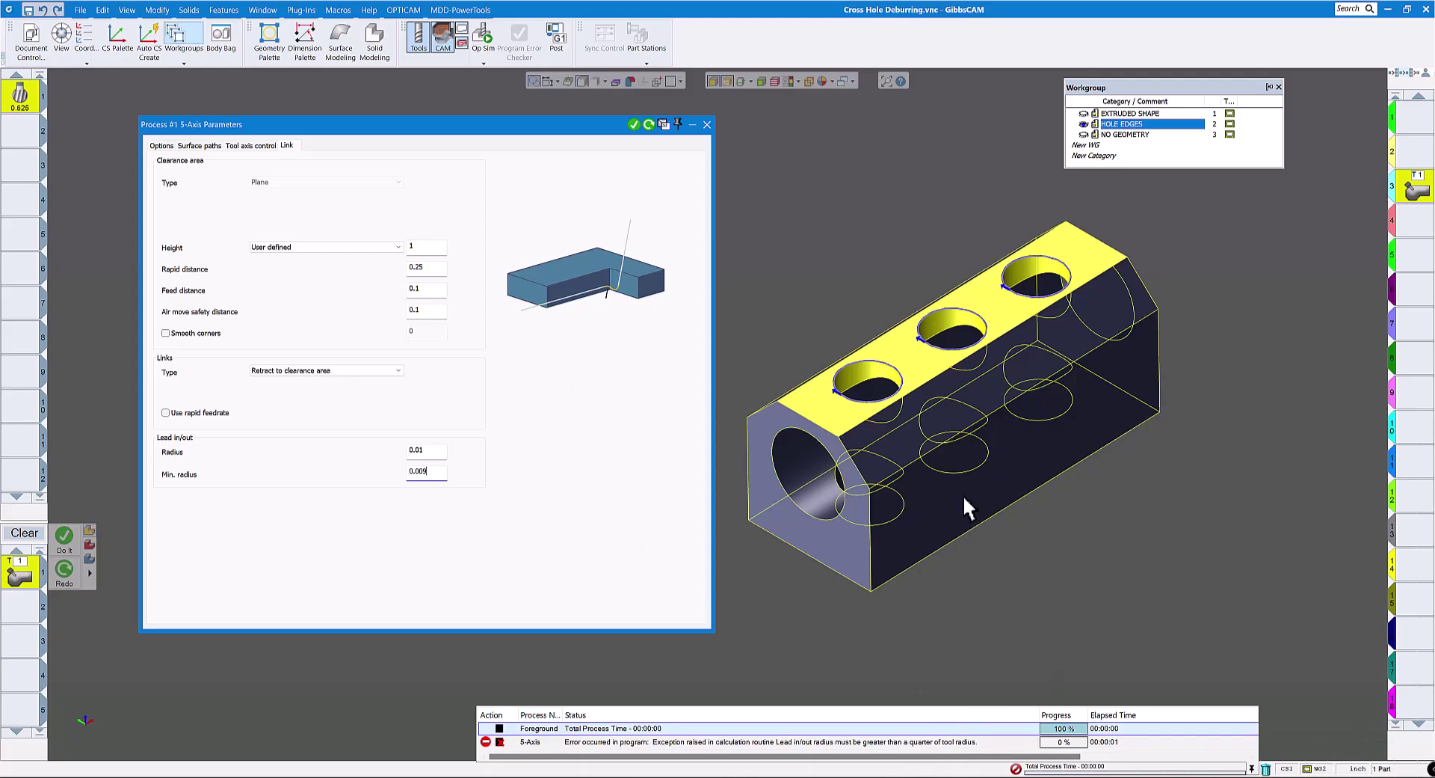
Step: Set the lead in/out radius to 0.085 and the minimum radius to 0.08, and recalculate the operation
{"action": "double_click", "coordinate": [416, 451]}
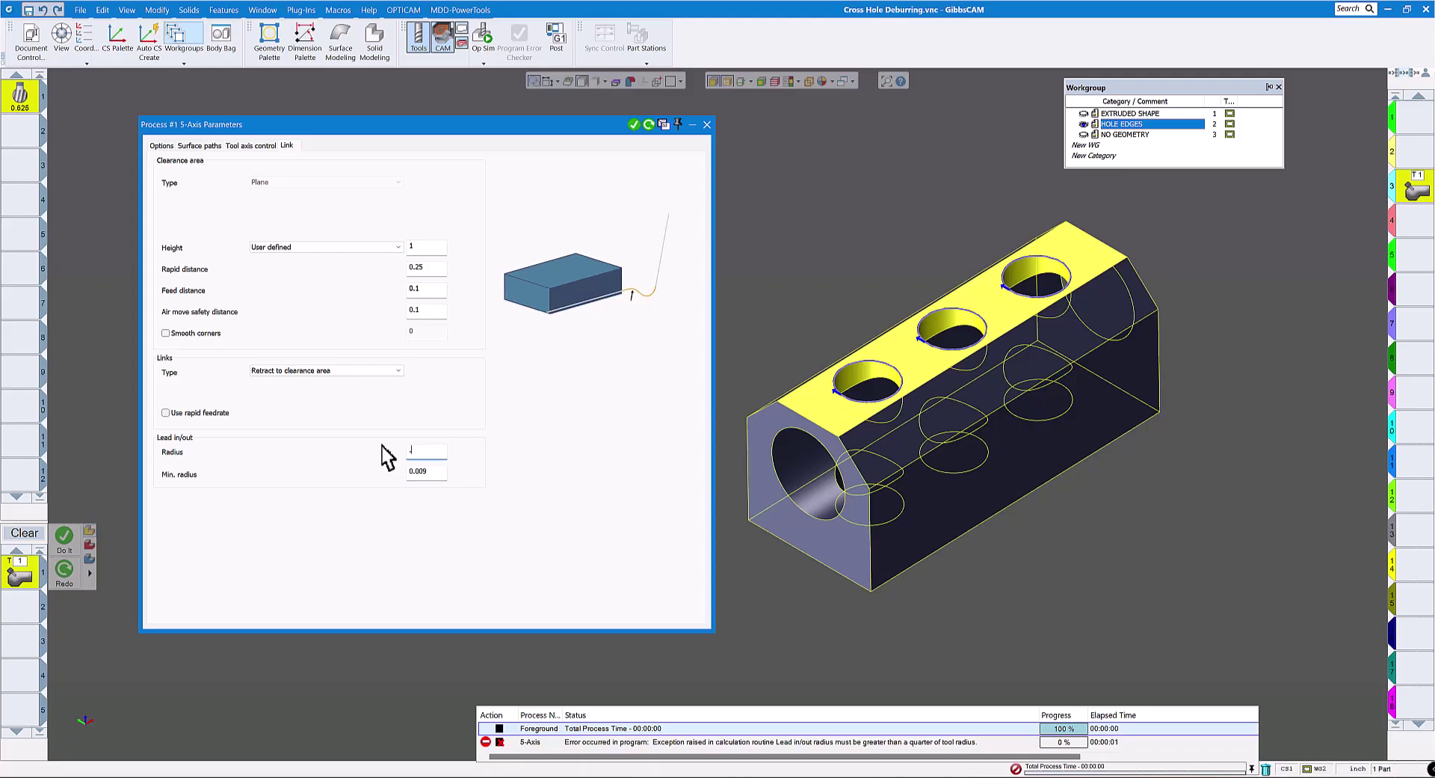
{"action": "key", "text": "Tab"}
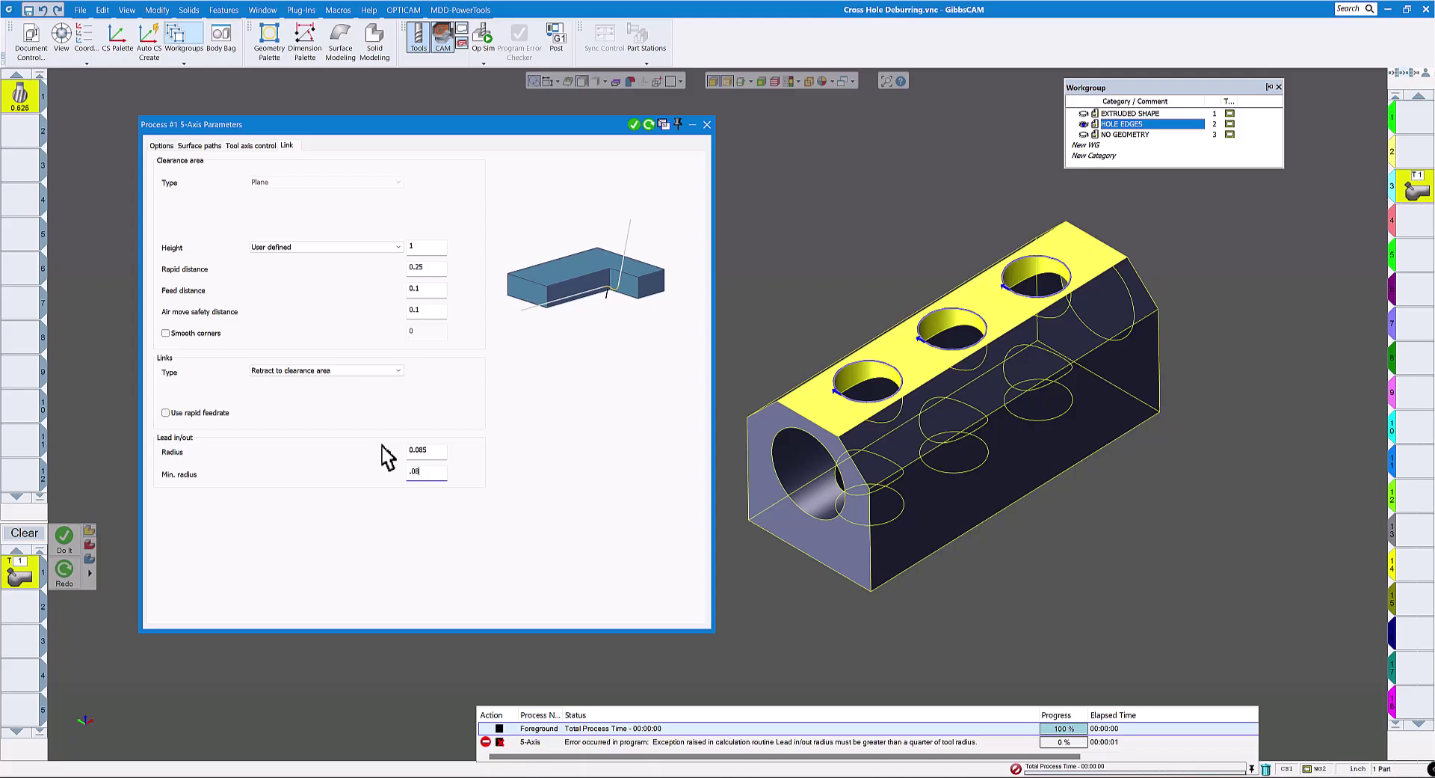
{"action": "left_click", "coordinate": [641, 123]}
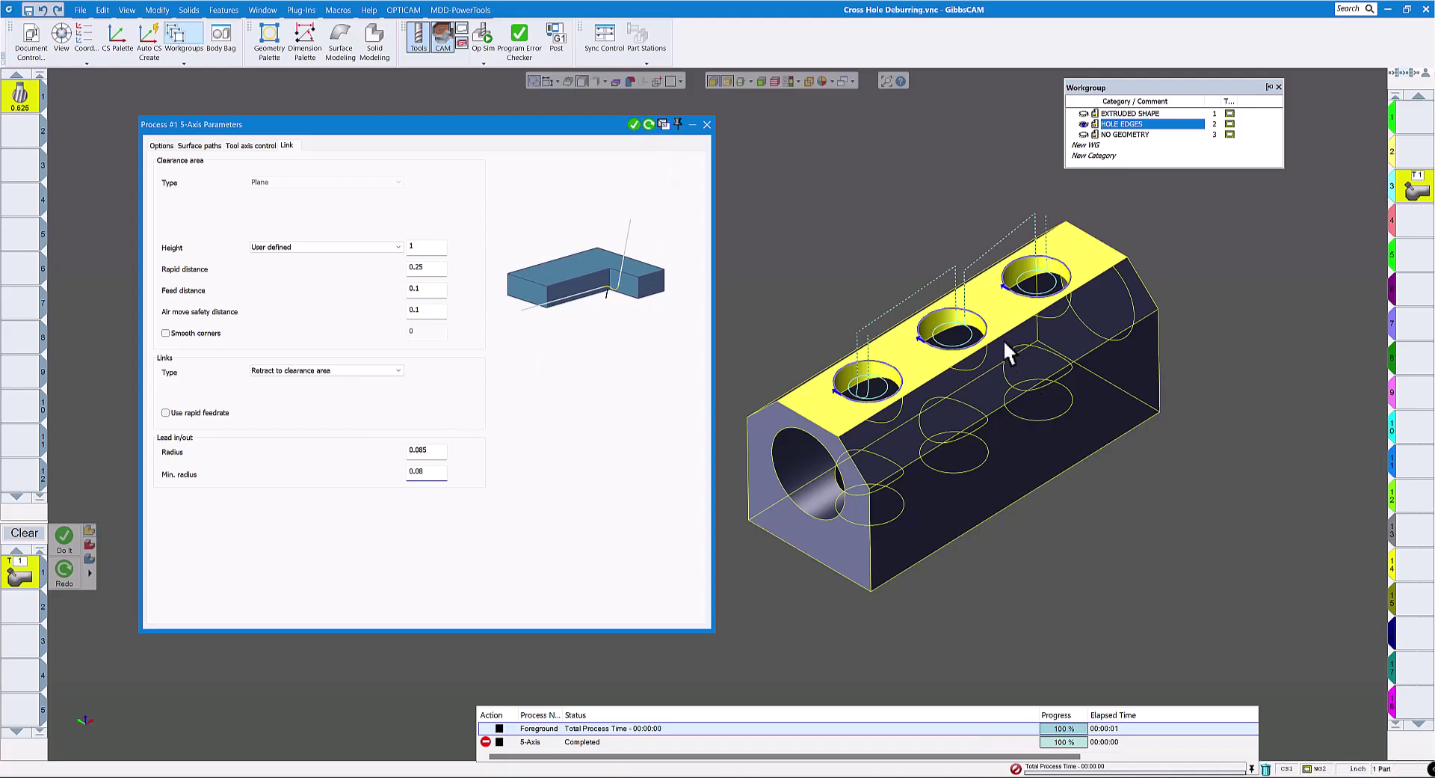
Step: Close the process parameters, move the deburring operation to the first slot and select the empty second slot
{"action": "left_click", "coordinate": [705, 125]}
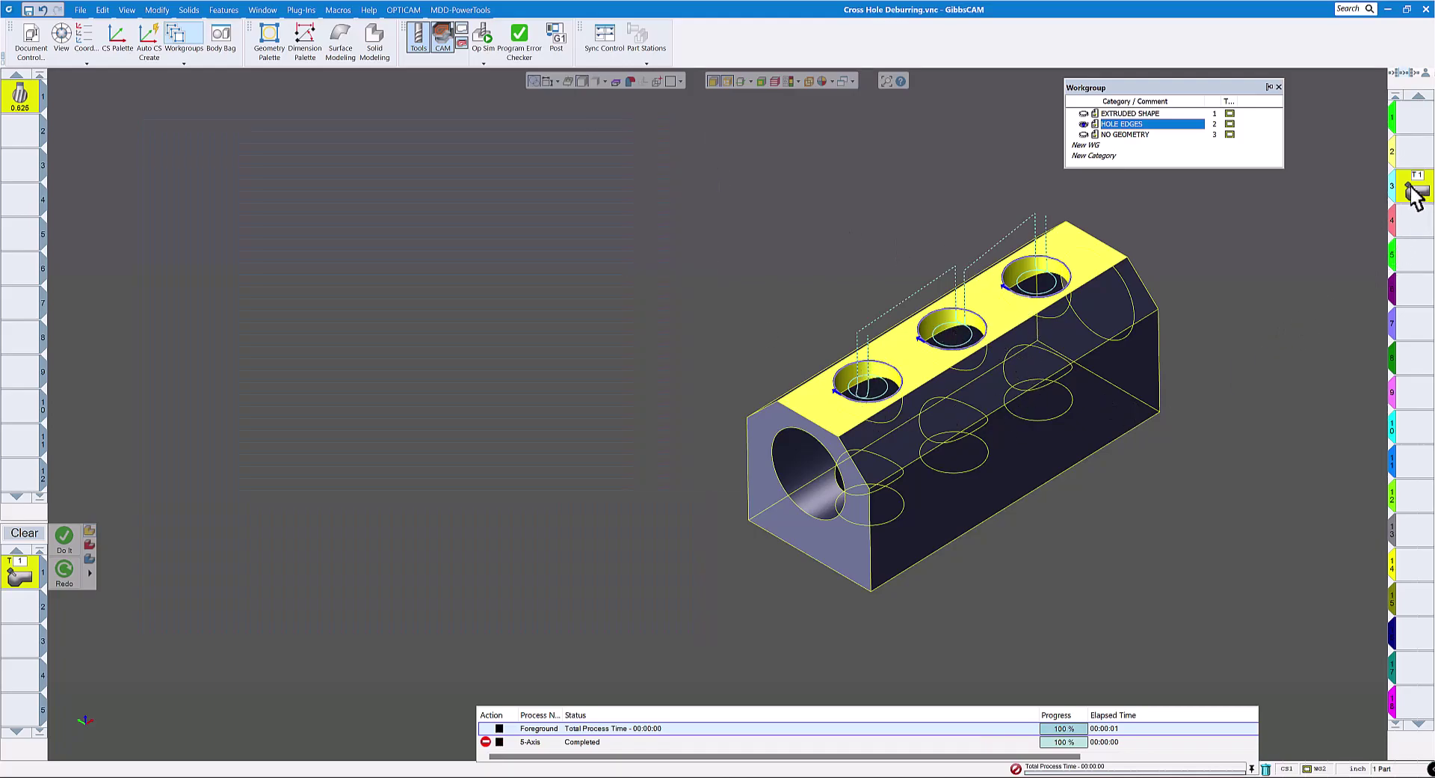
{"action": "left_click_drag", "start_coordinate": [1415, 196], "coordinate": [1416, 119]}
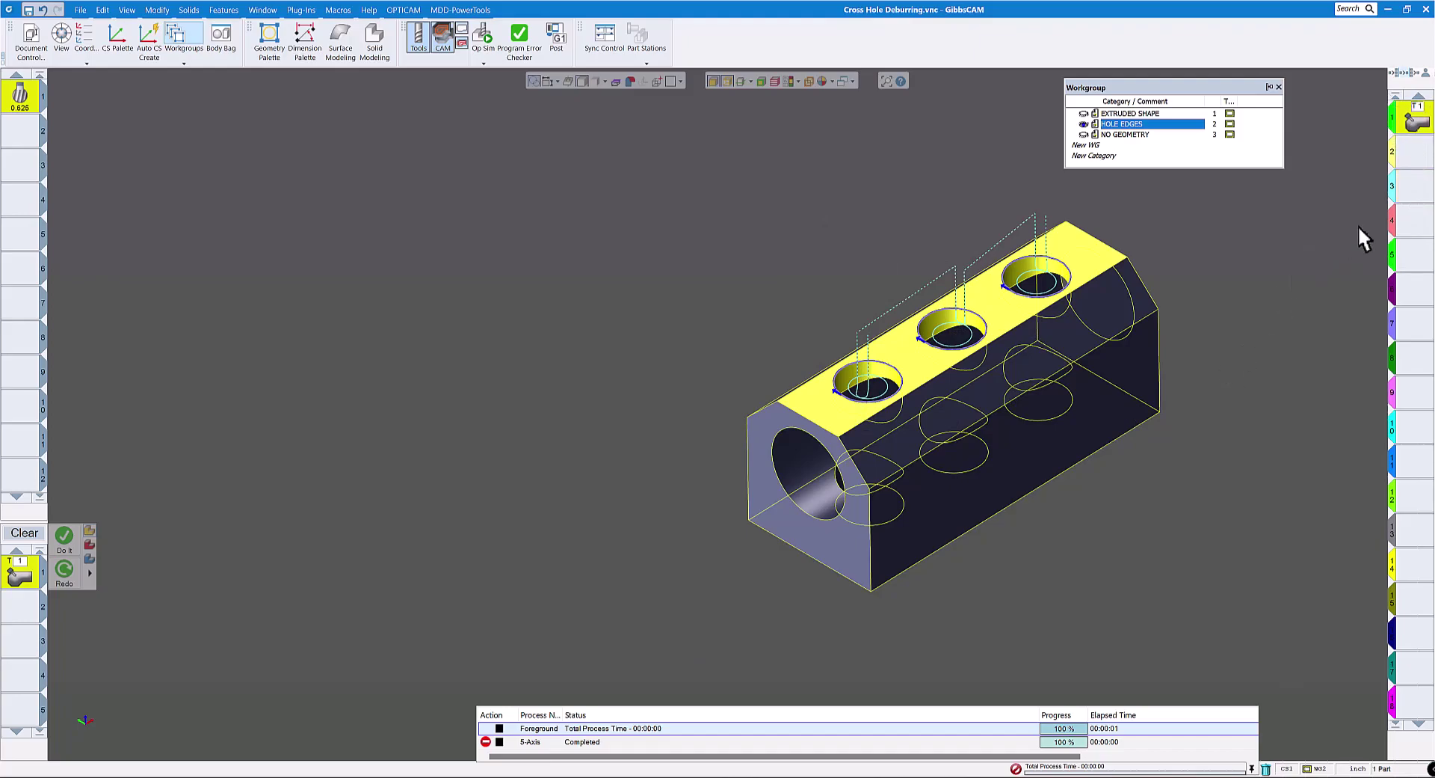
{"action": "left_click", "coordinate": [1410, 154]}
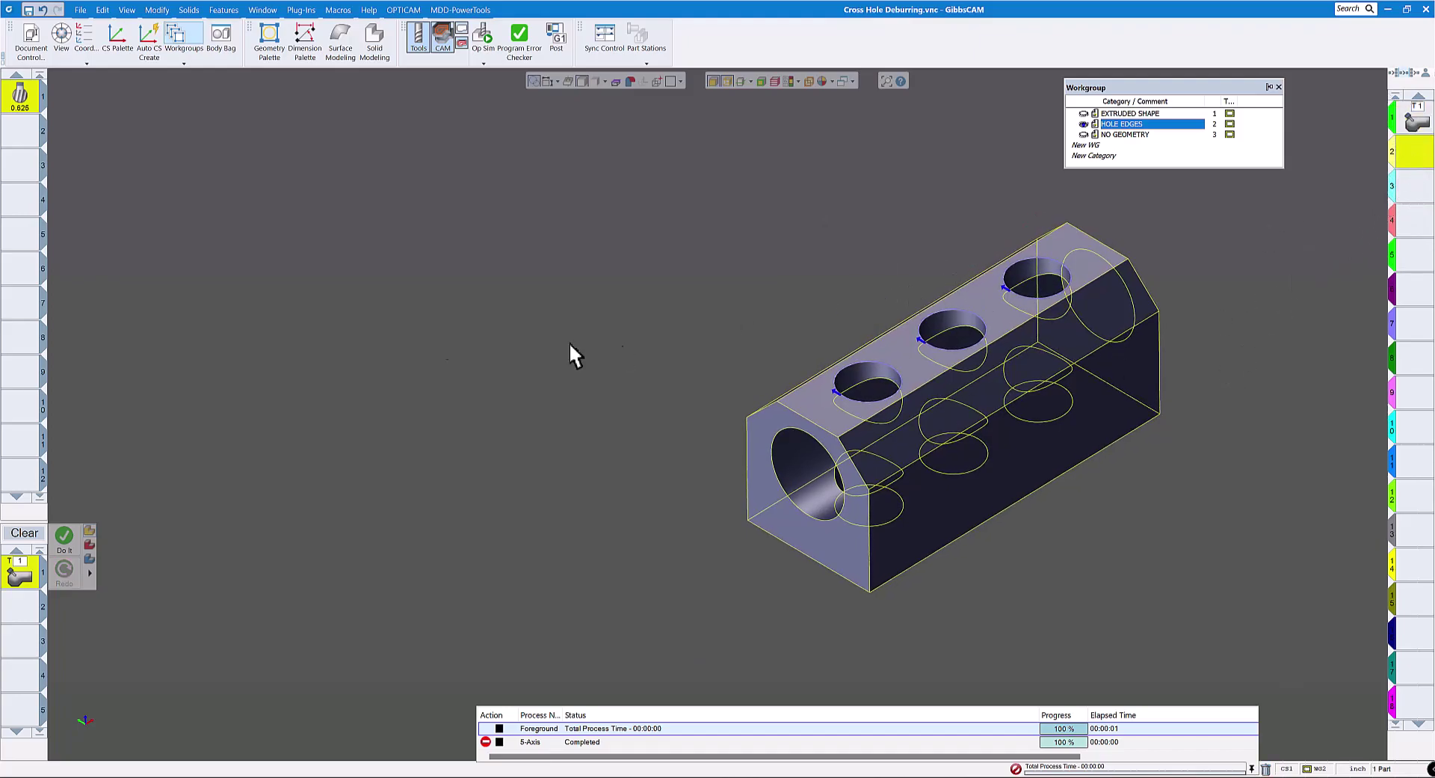
Step: Reopen the 5-axis process and review its tool axis control, holder and shaft clearances, link settings and general options
{"action": "double_click", "coordinate": [18, 574]}
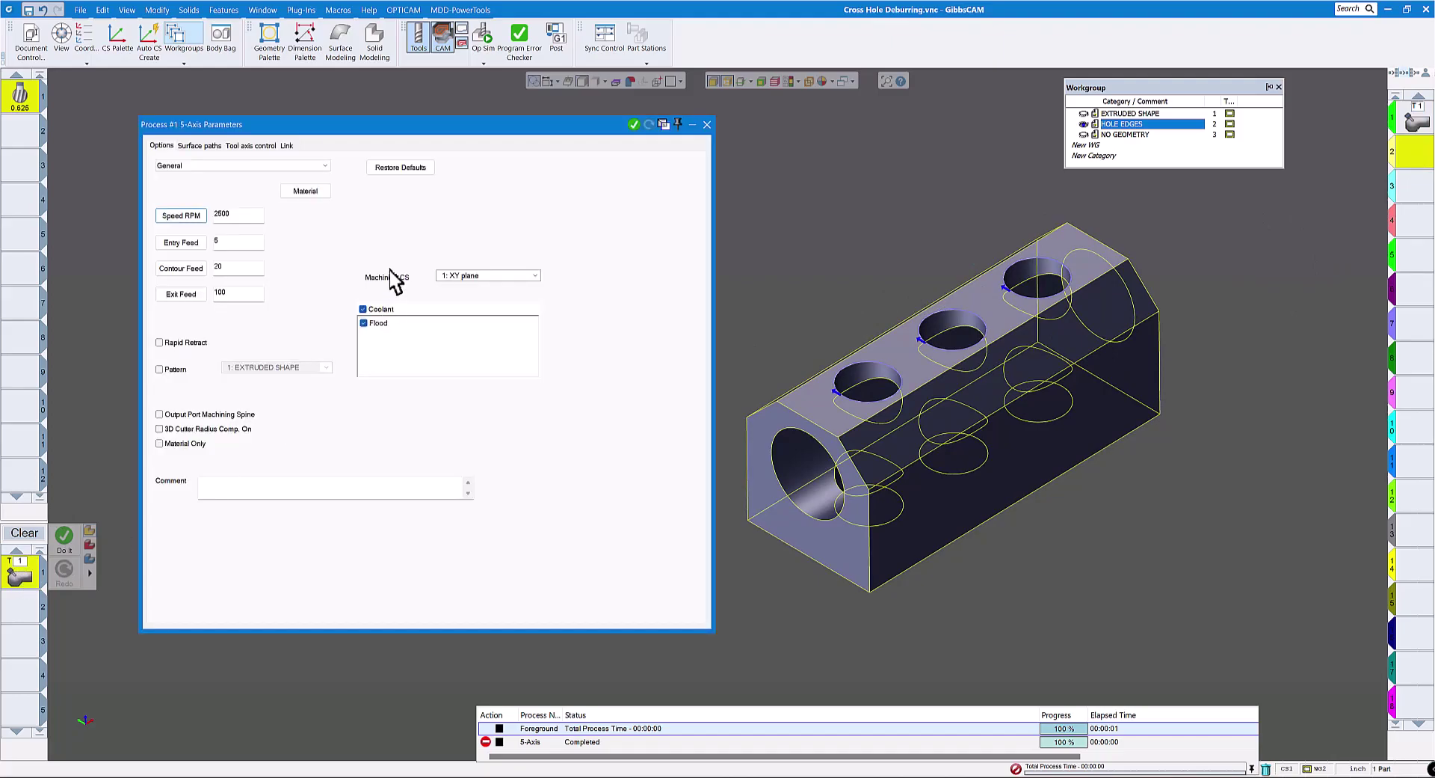
{"action": "left_click", "coordinate": [238, 145]}
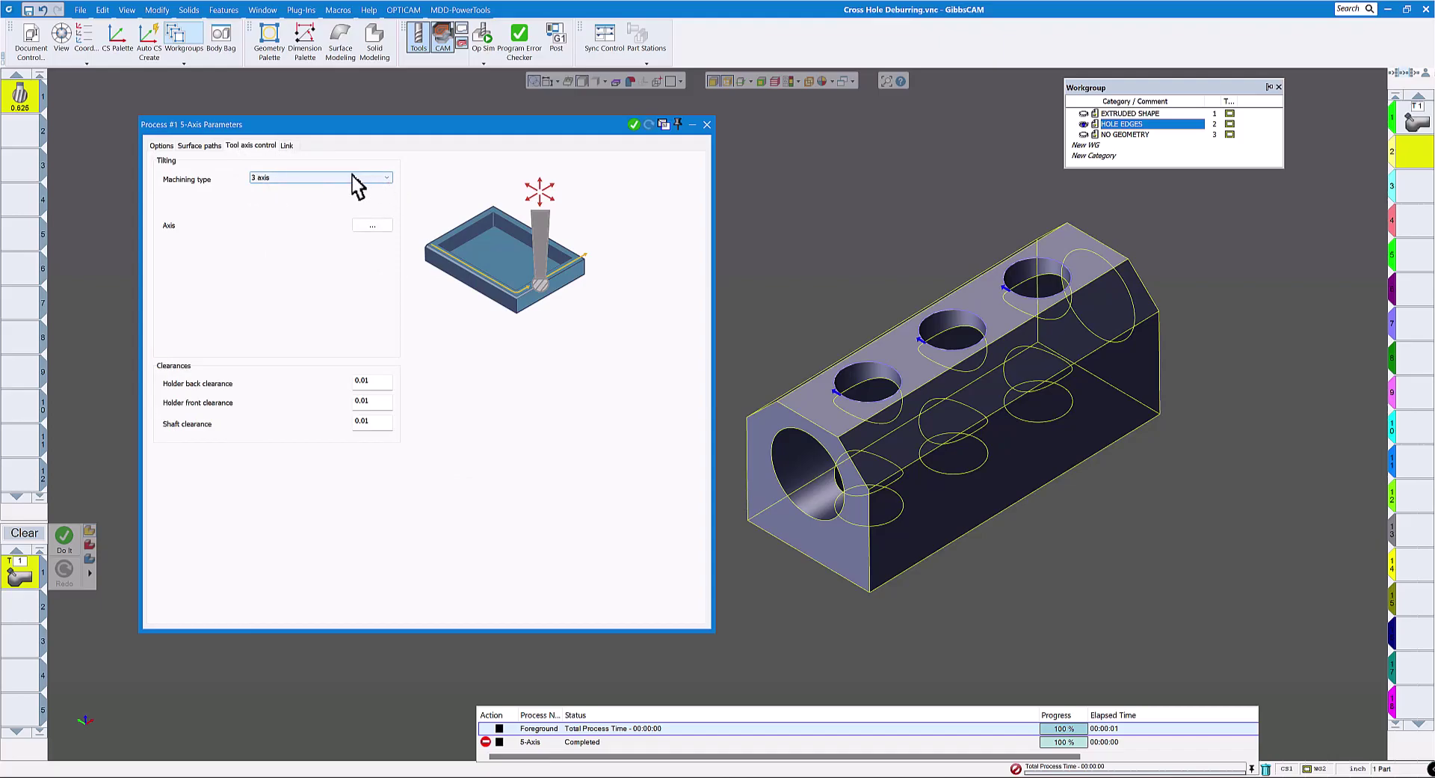
{"action": "left_click", "coordinate": [369, 379]}
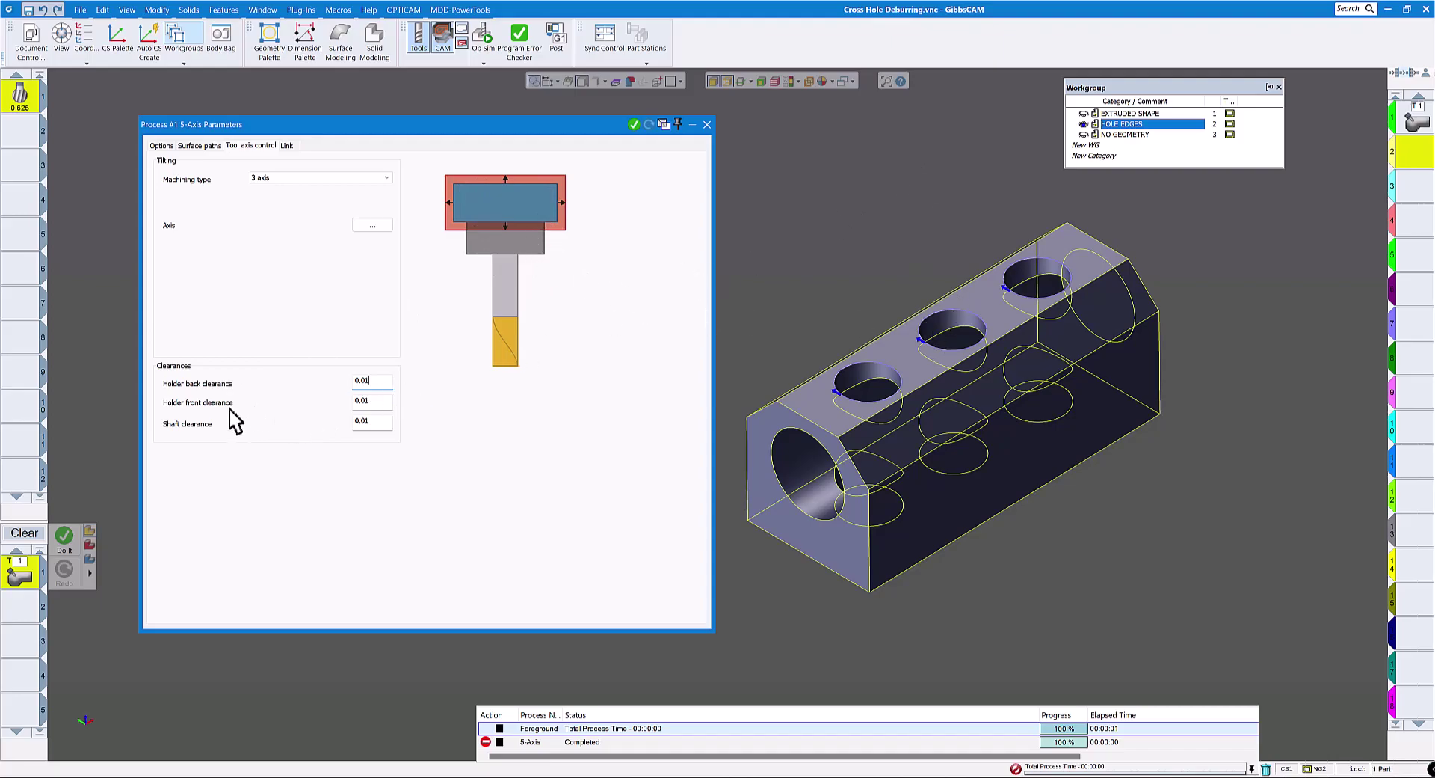
{"action": "left_click", "coordinate": [370, 401]}
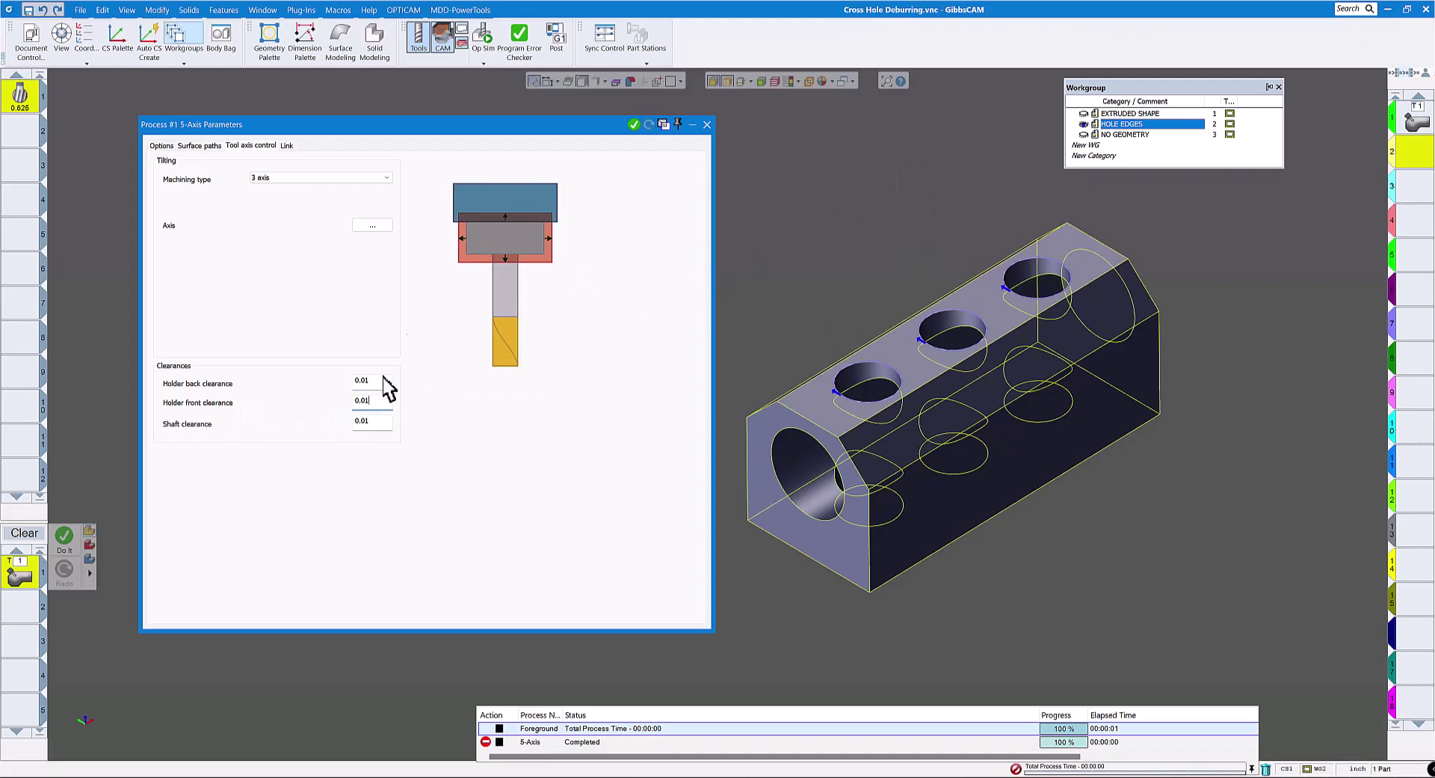
{"action": "left_click", "coordinate": [359, 422]}
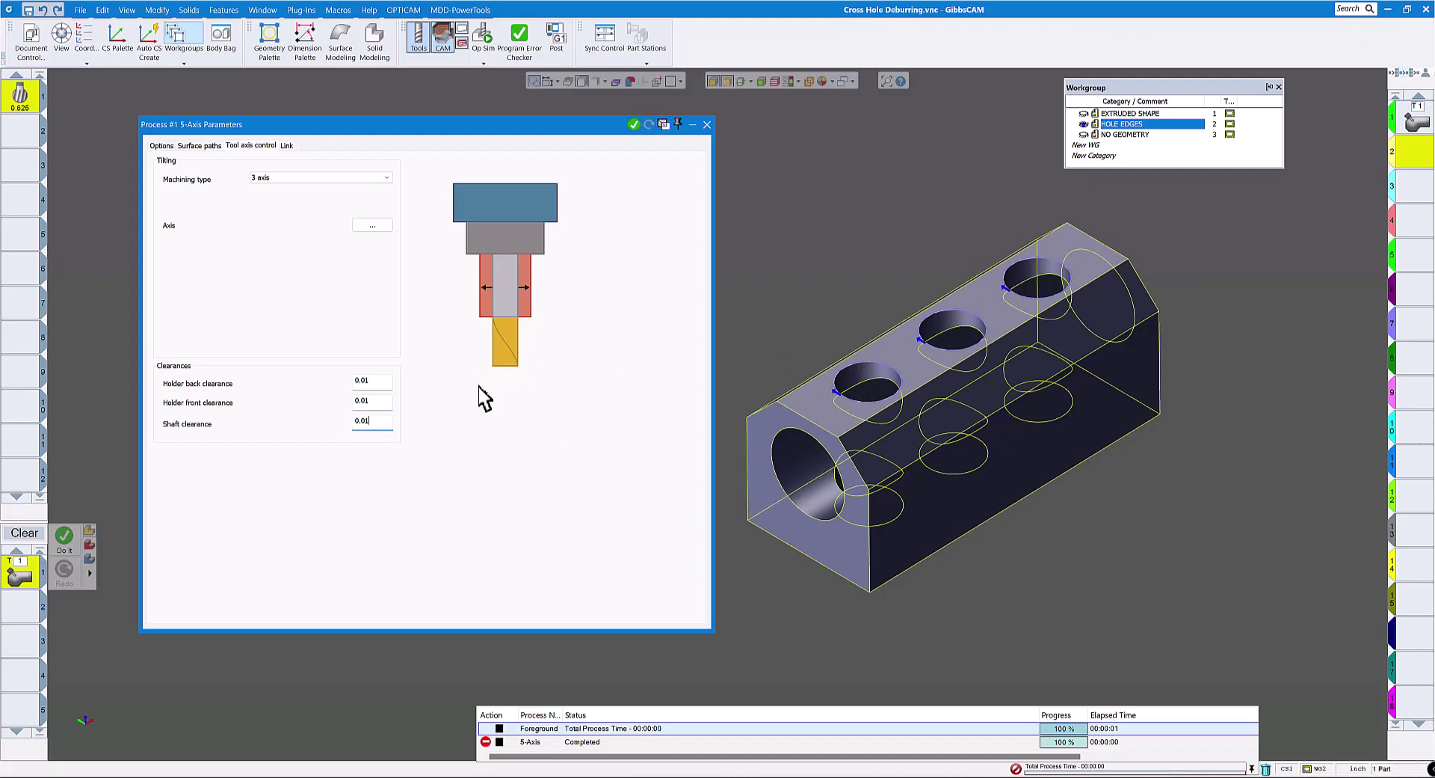
{"action": "left_click", "coordinate": [287, 145]}
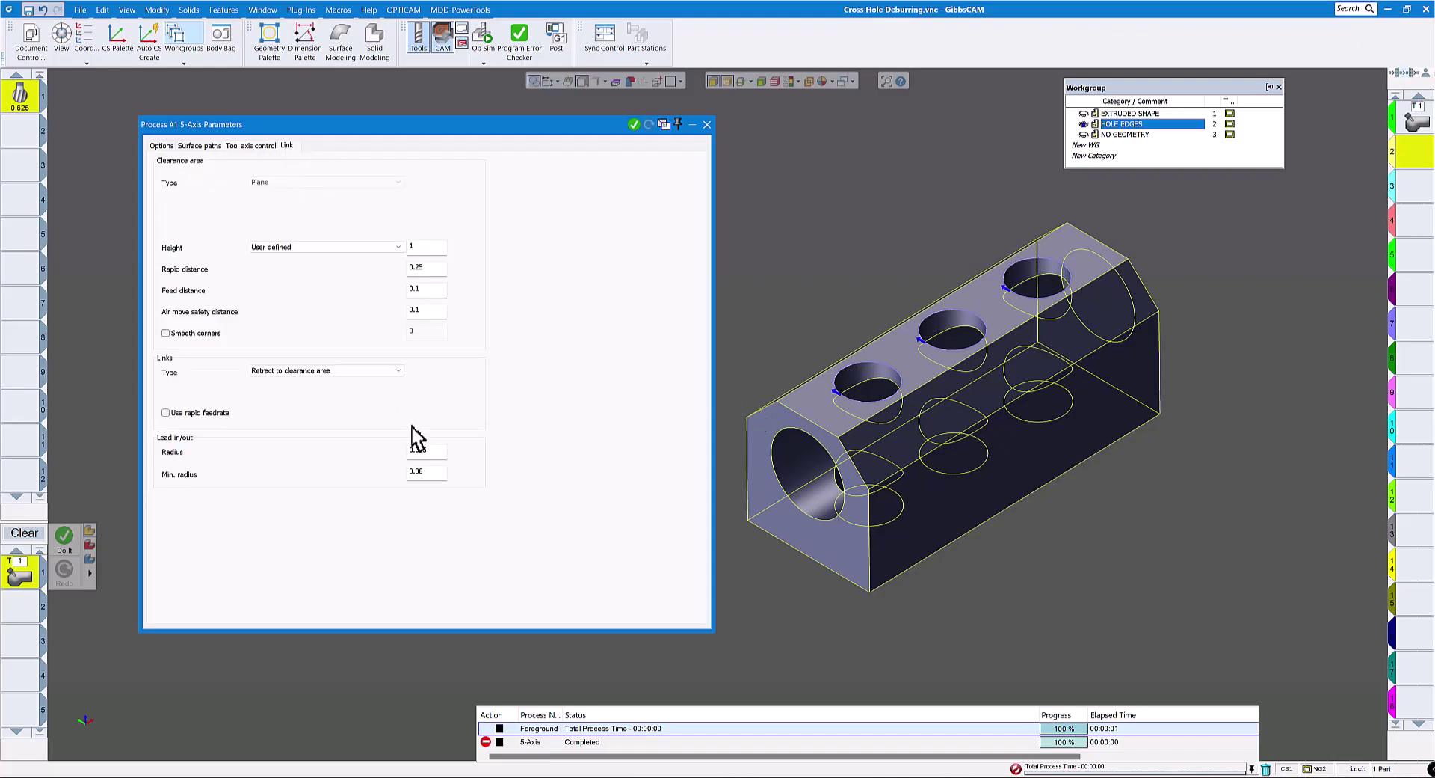
{"action": "left_click", "coordinate": [199, 146]}
{"action": "left_click", "coordinate": [162, 146]}
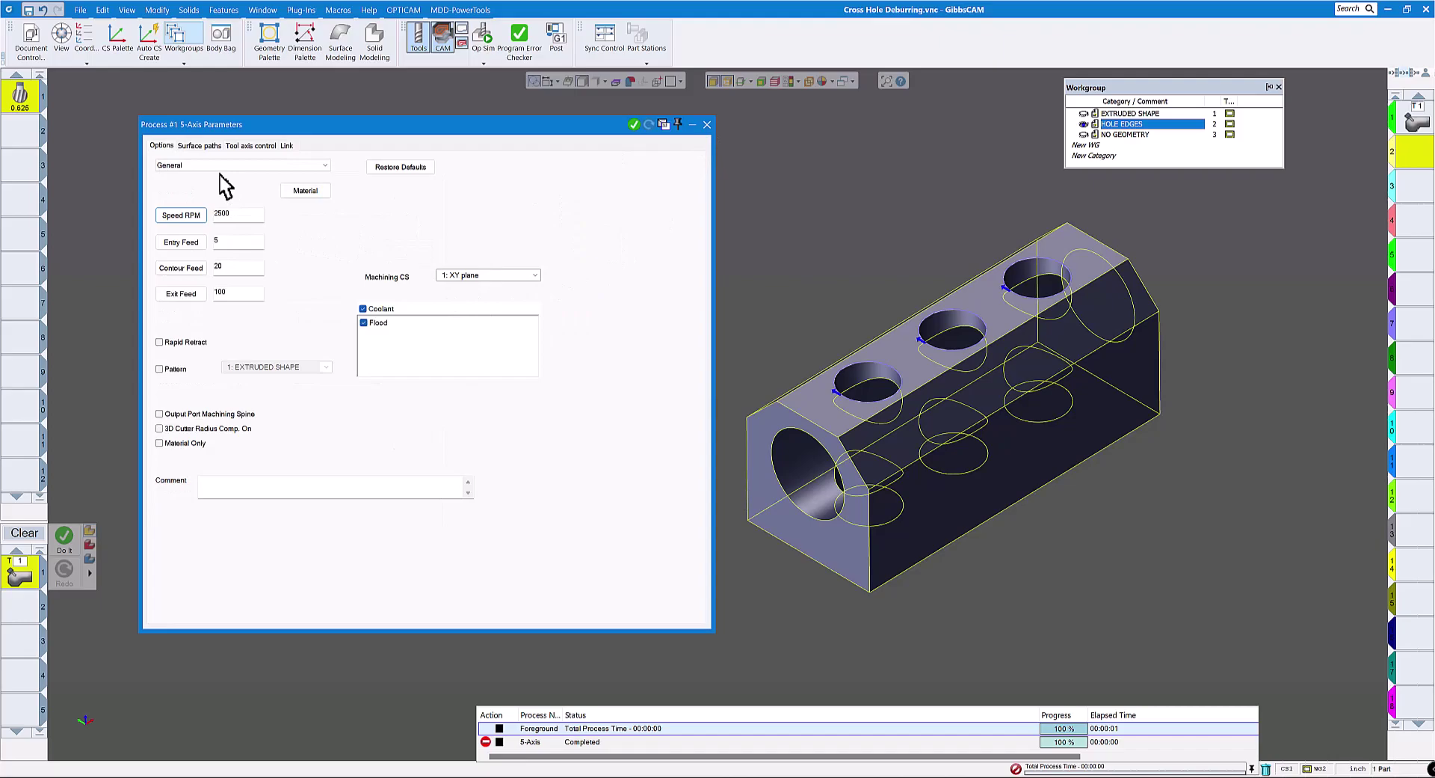
Step: Select the long bore's face and the three upper cross-hole walls as part surfaces for the deburring process
{"action": "left_click", "coordinate": [203, 146]}
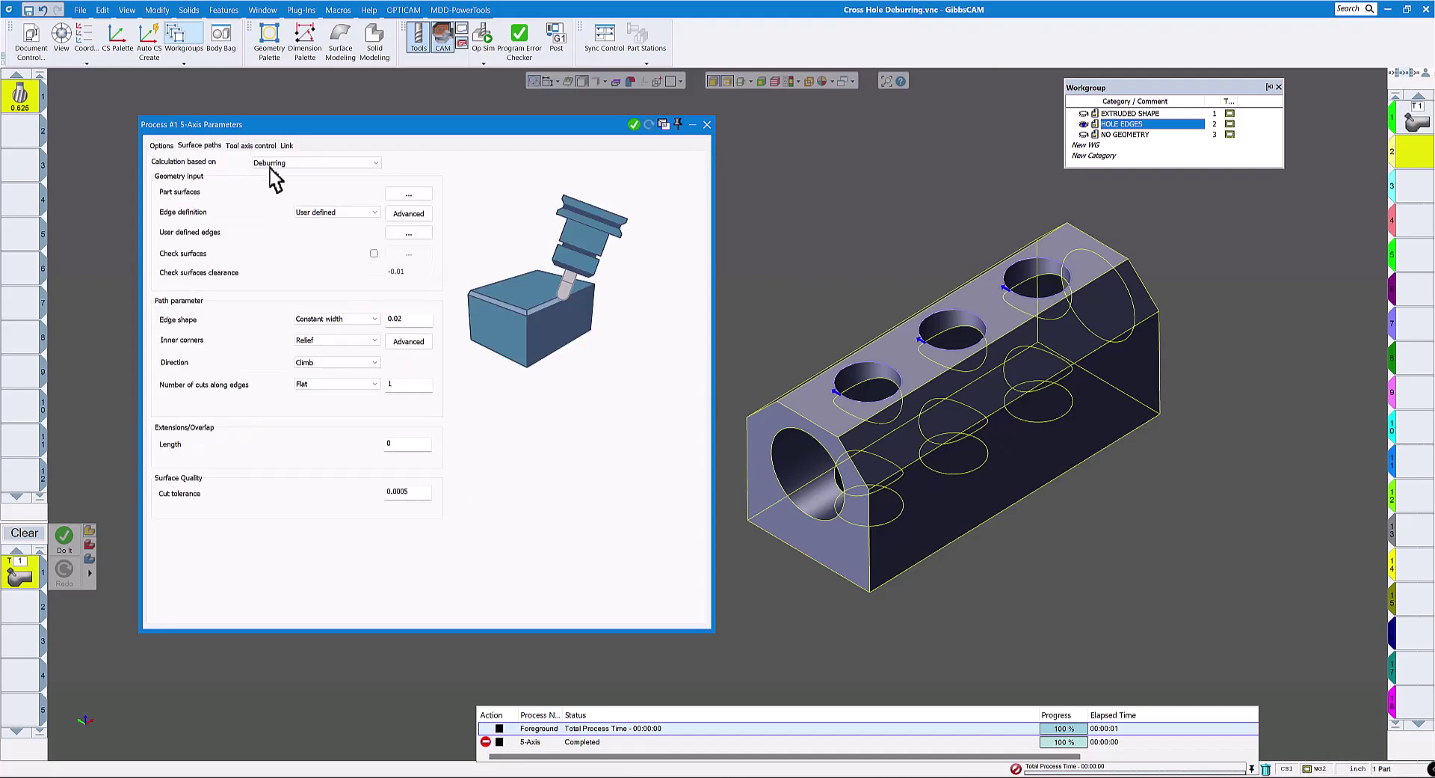
{"action": "left_click", "coordinate": [414, 194]}
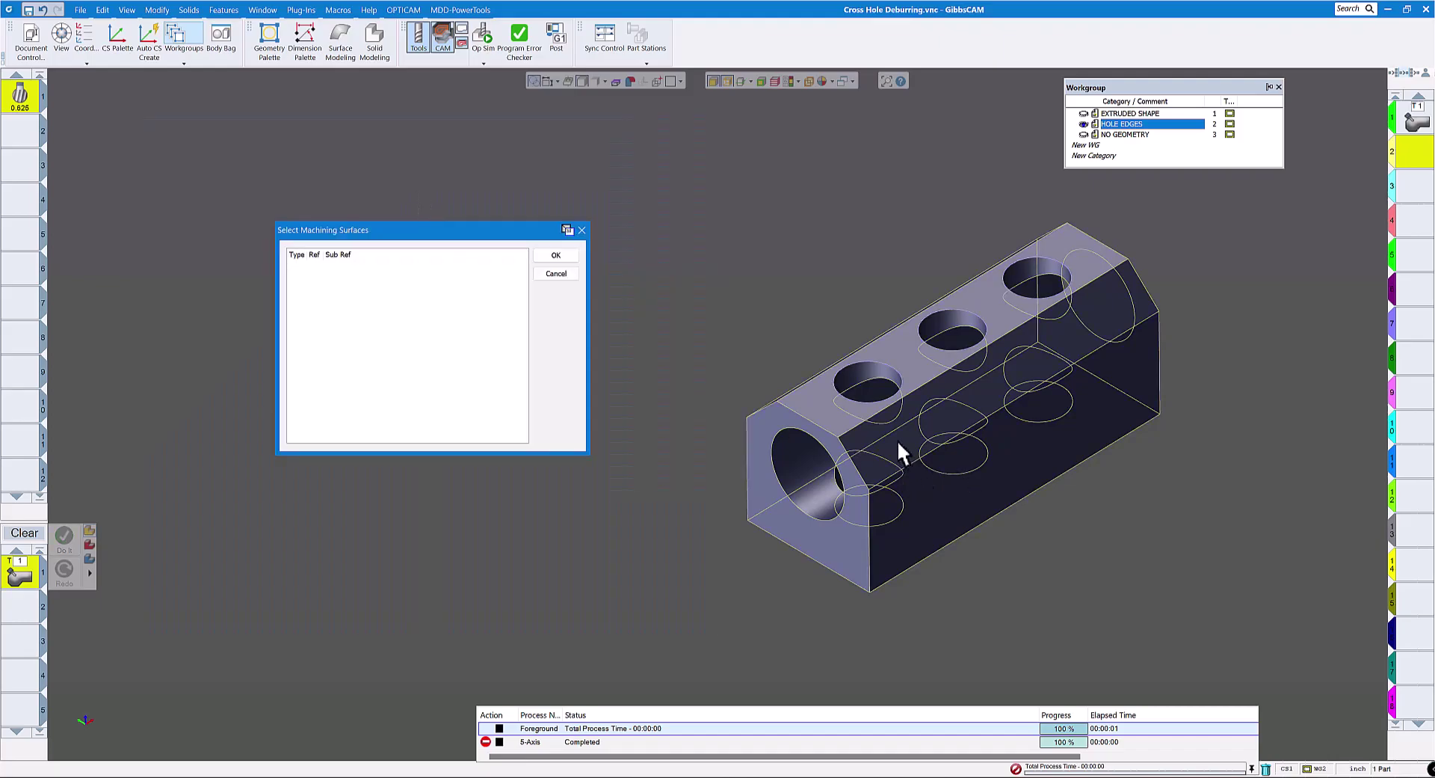
{"action": "left_click", "coordinate": [791, 451]}
{"action": "key", "text": "Left"}
{"action": "key", "text": "Left"}
{"action": "key", "text": "Left"}
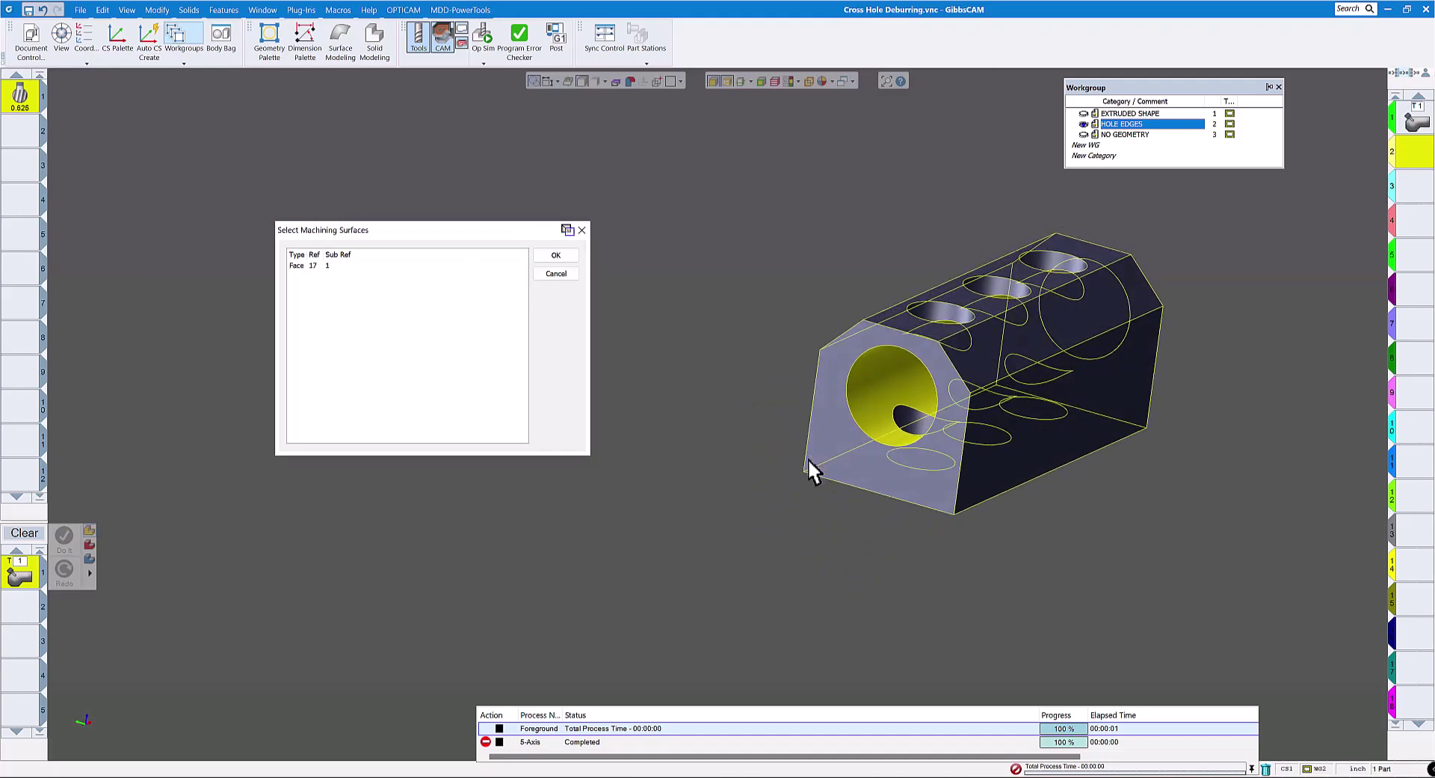
{"action": "key", "text": "Left"}
{"action": "key", "text": "Right"}
{"action": "key", "text": "Right"}
{"action": "key", "text": "Right"}
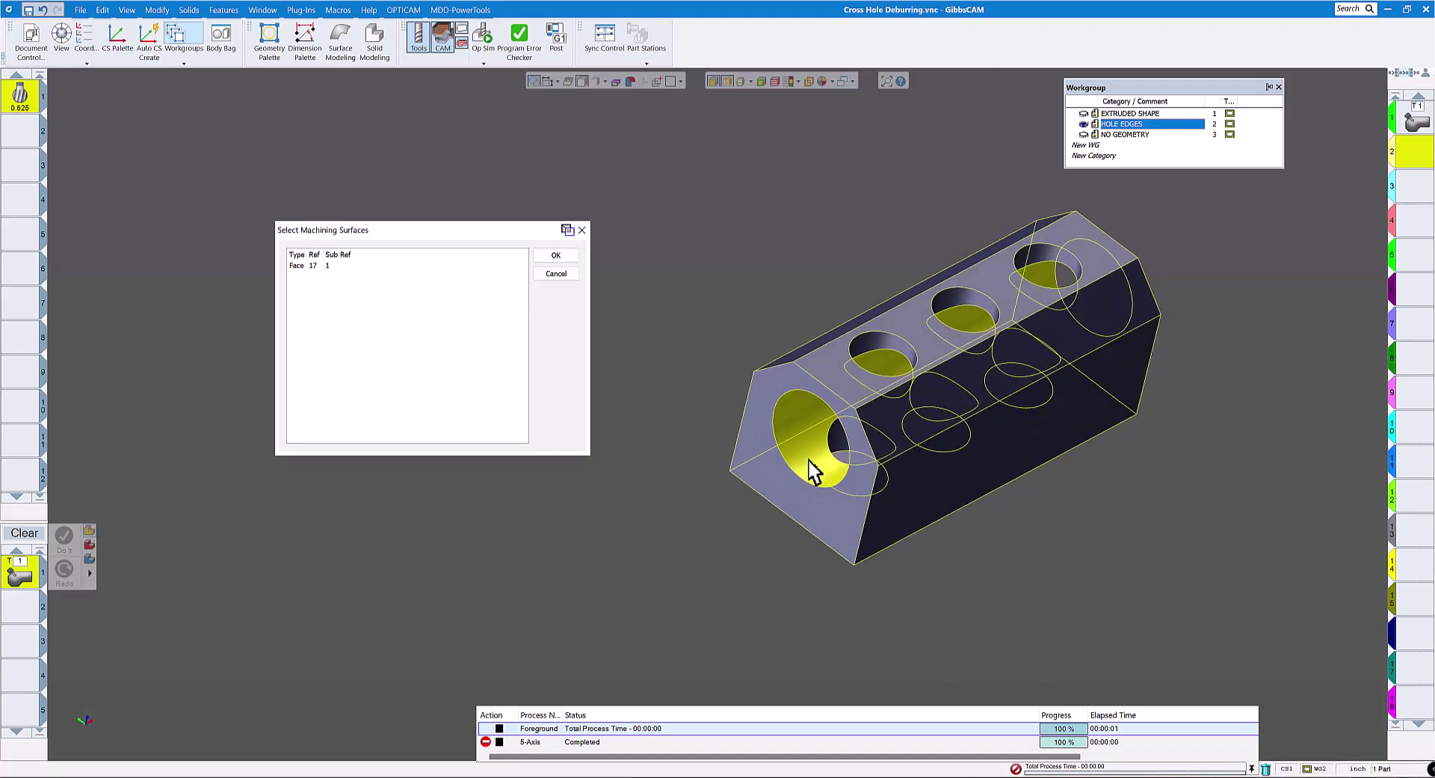
{"action": "key", "text": "Right"}
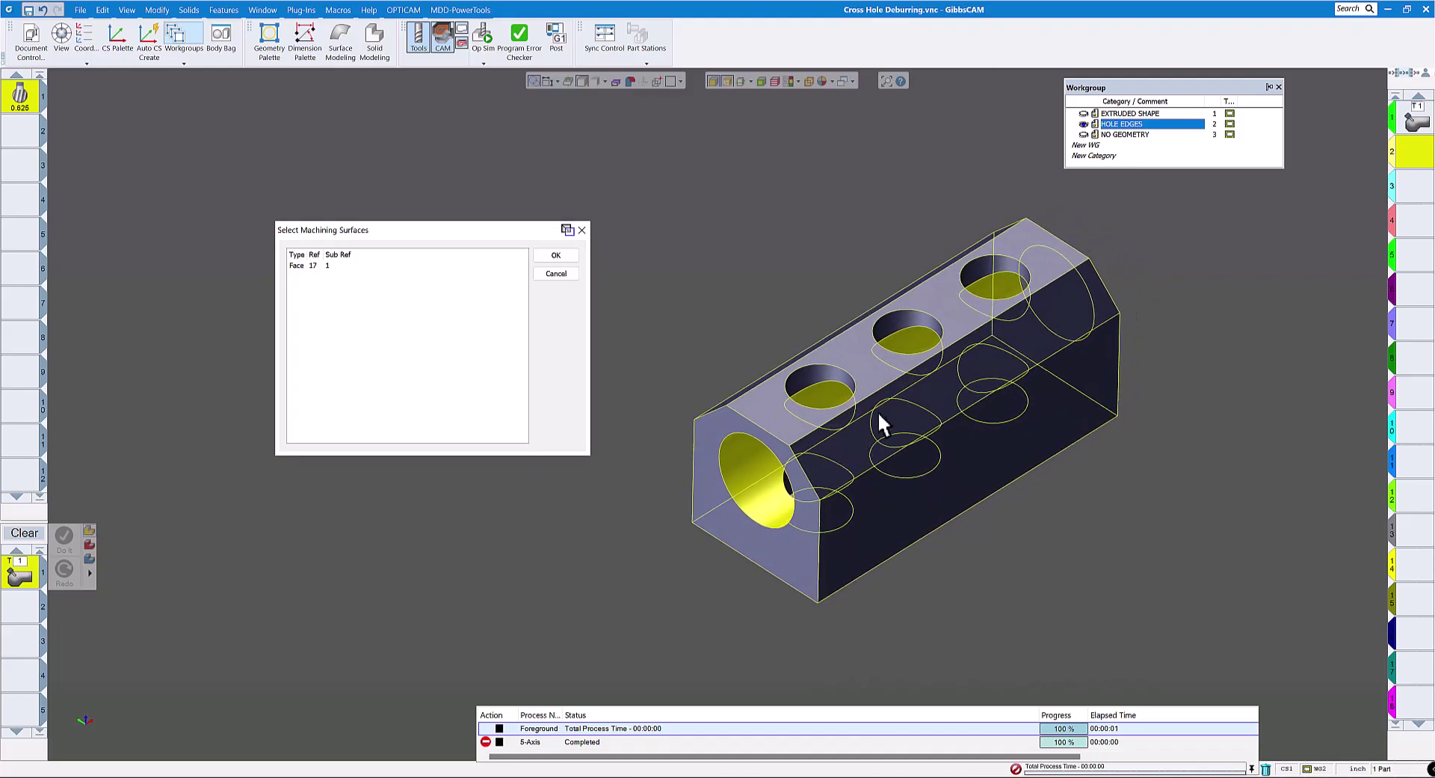
{"action": "left_click", "coordinate": [982, 266]}
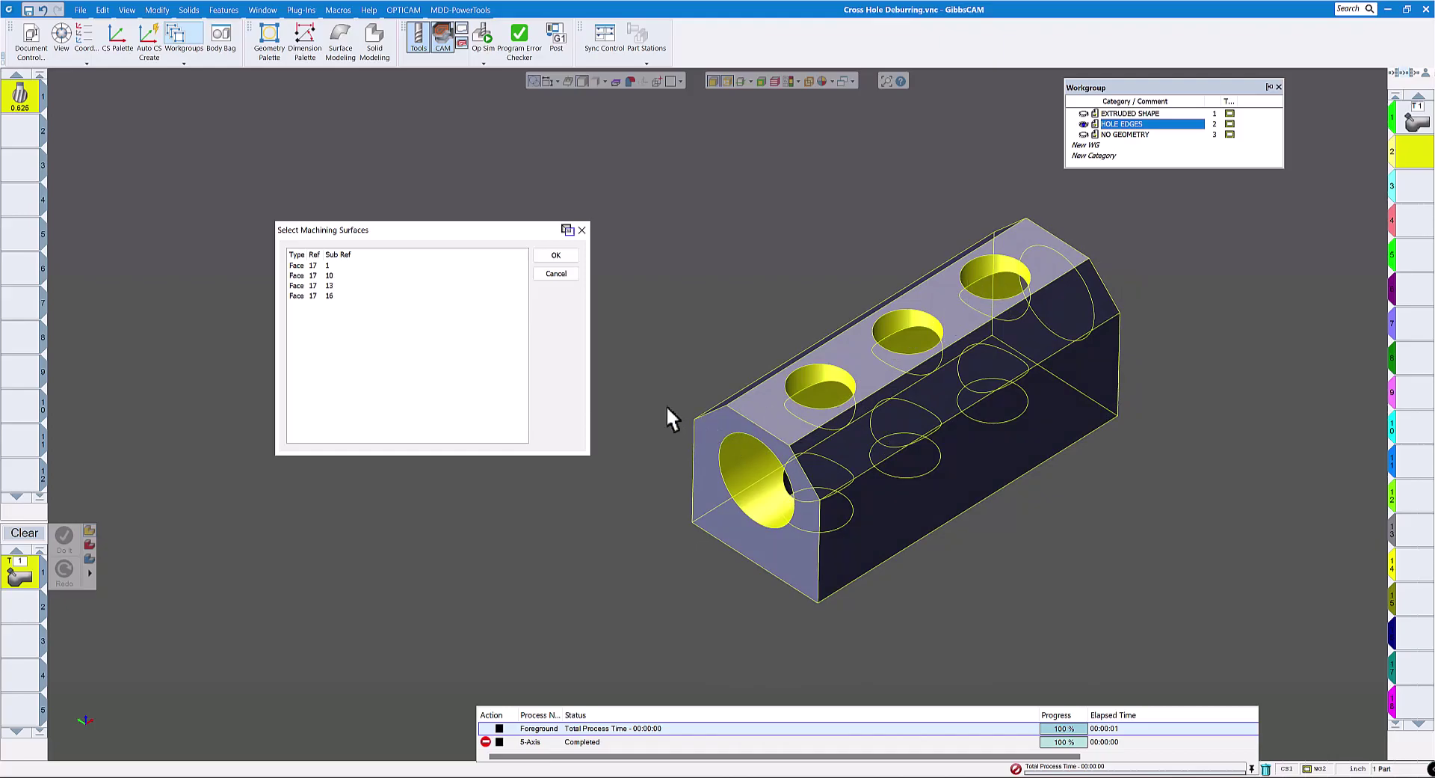
Step: Add the three lower cross-hole walls to the part surfaces and accept the selection
{"action": "key", "text": "Left"}
{"action": "key", "text": "Left"}
{"action": "key", "text": "Left"}
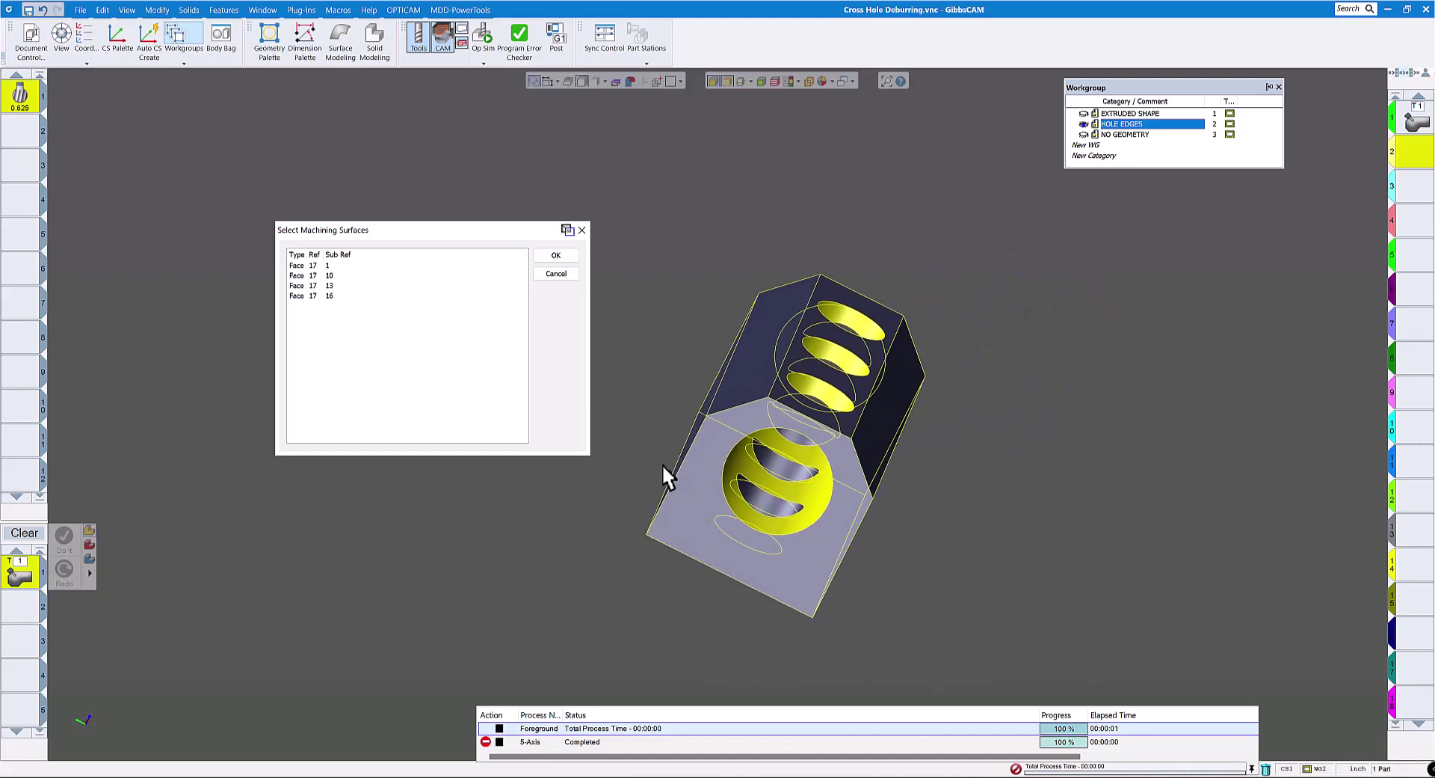
{"action": "key", "text": "Right"}
{"action": "key", "text": "Right"}
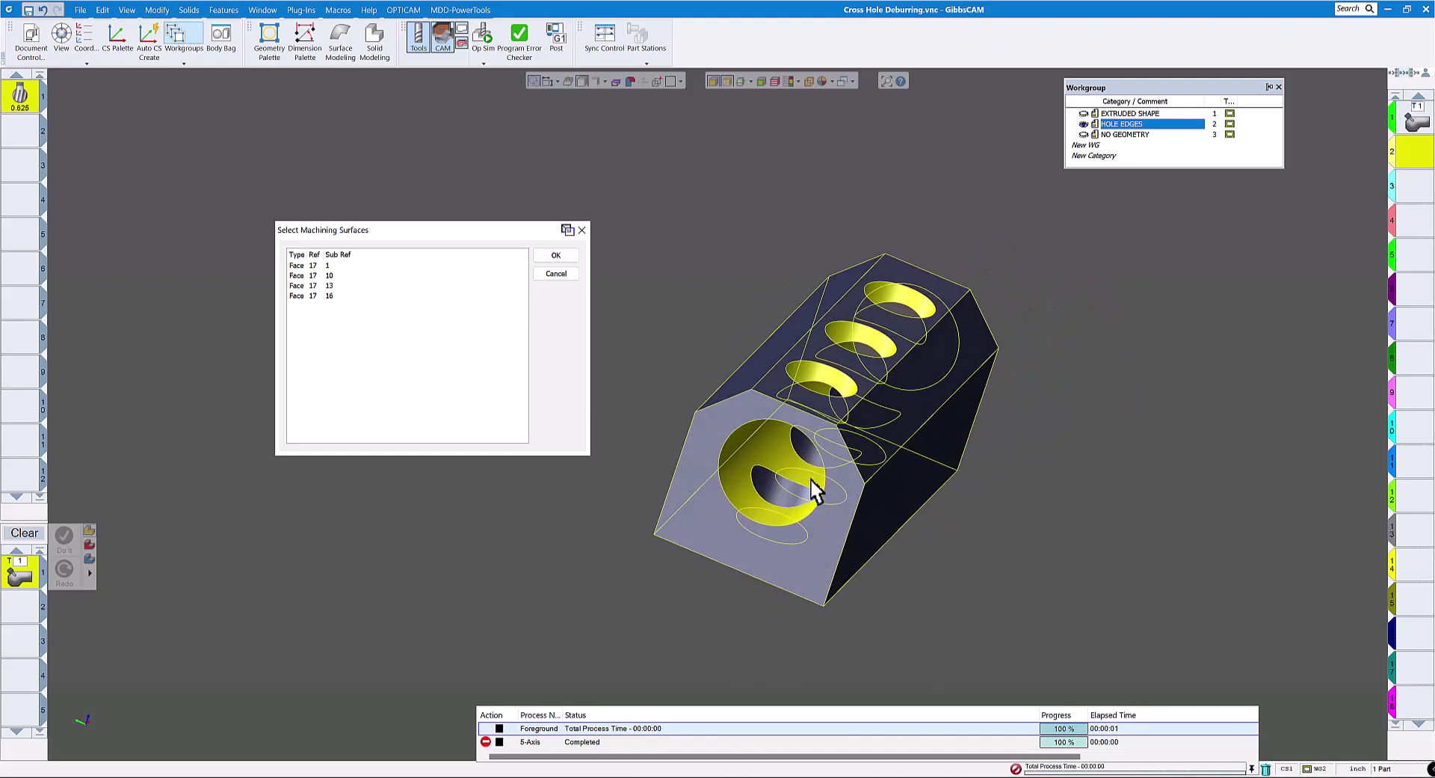
{"action": "left_click", "coordinate": [763, 488]}
{"action": "left_click", "coordinate": [801, 447]}
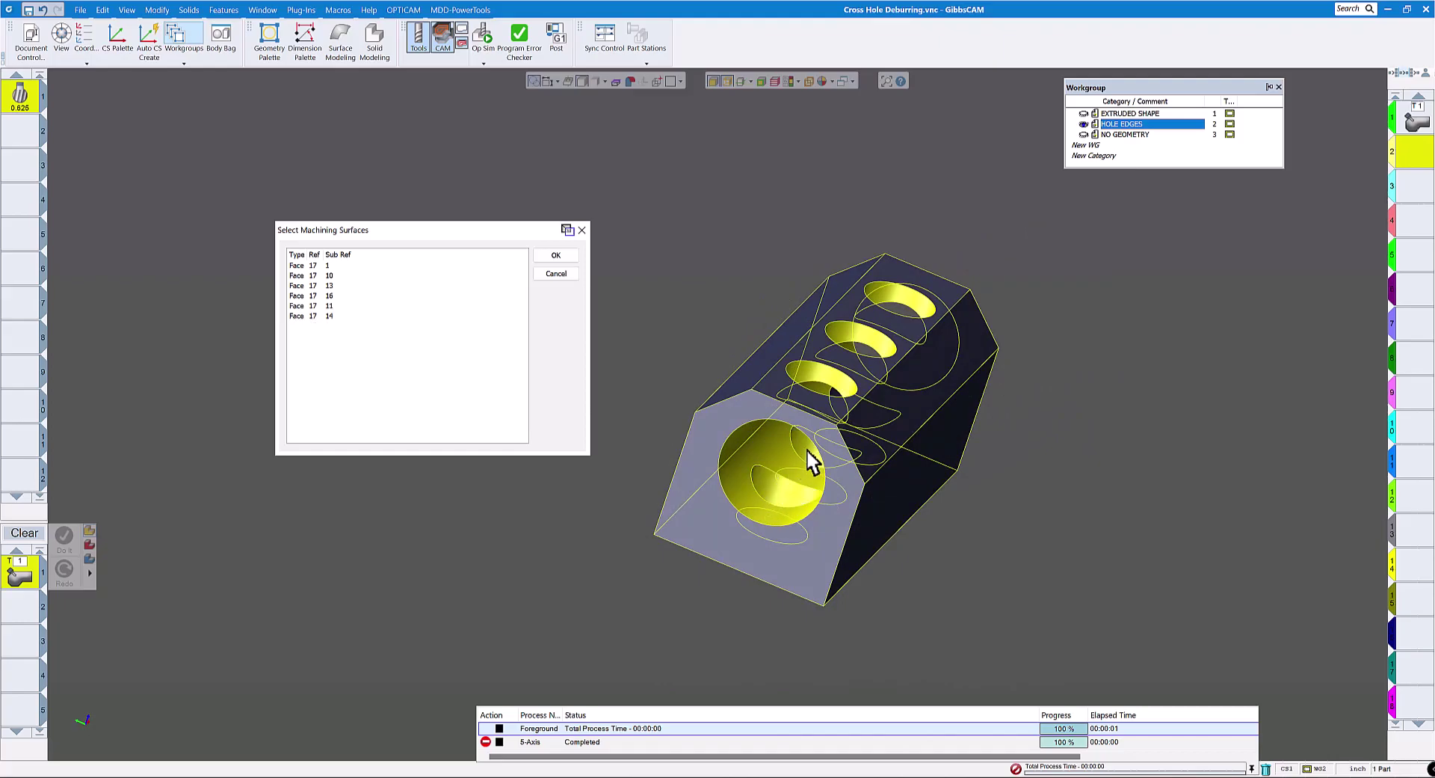
{"action": "key", "text": "Right"}
{"action": "key", "text": "Right"}
{"action": "key", "text": "Right"}
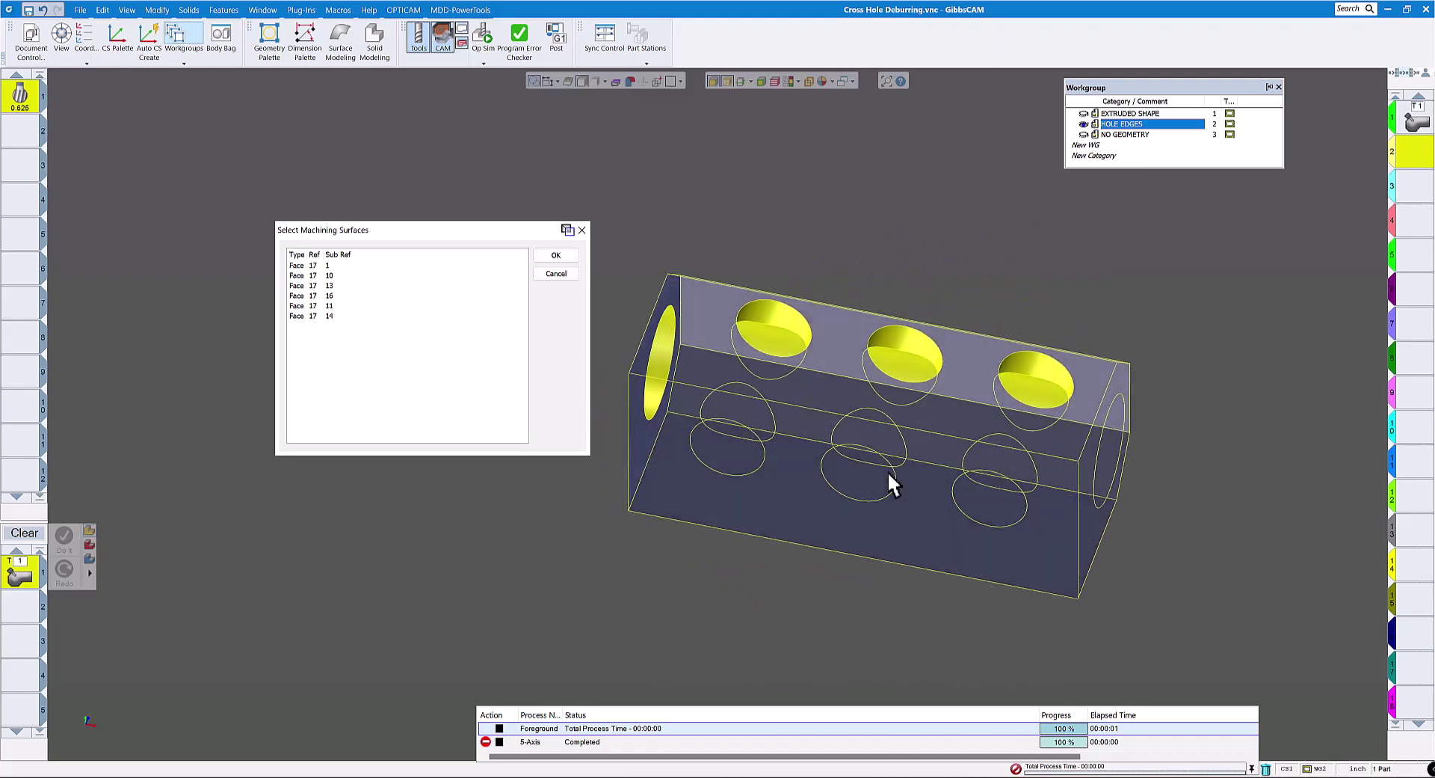
{"action": "key", "text": "Left"}
{"action": "key", "text": "Left"}
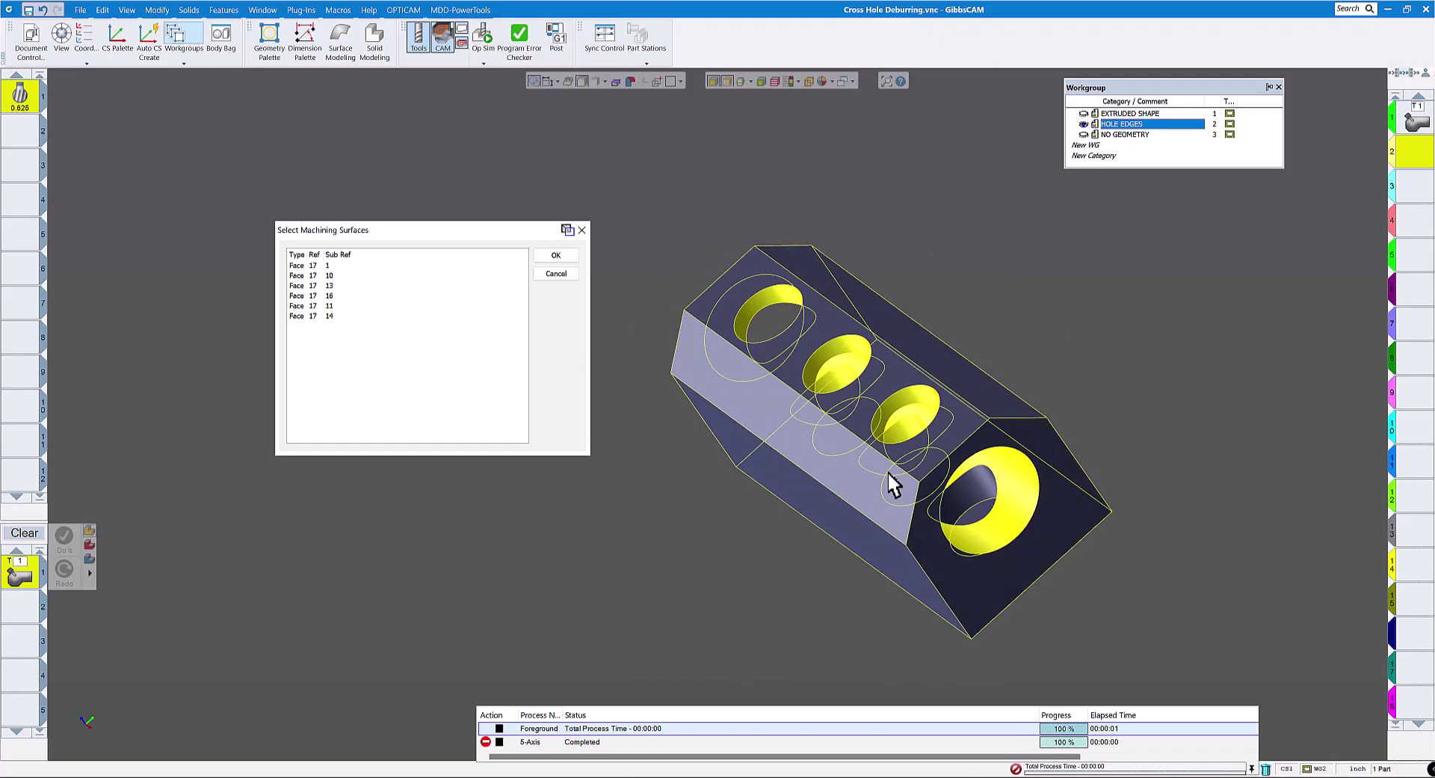
{"action": "key", "text": "Right"}
{"action": "key", "text": "Right"}
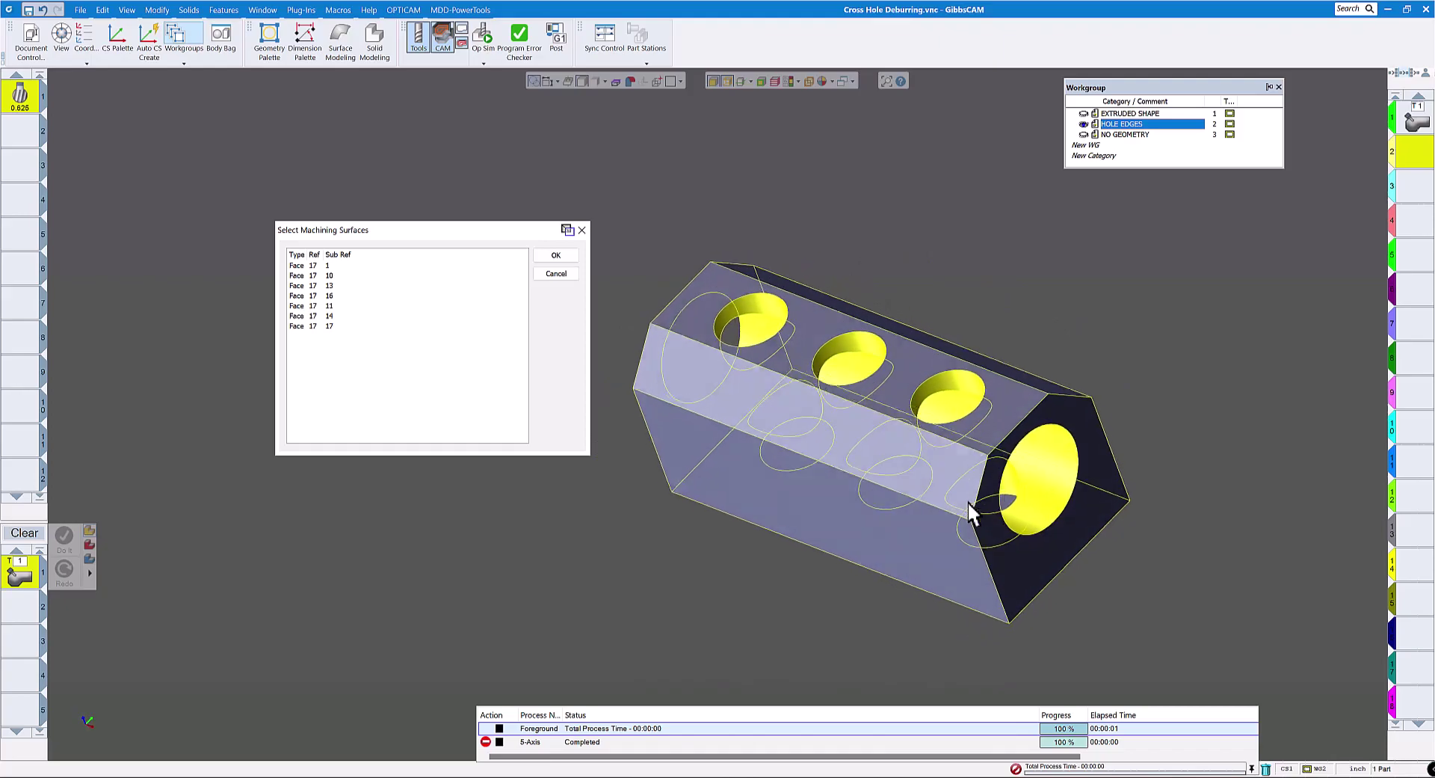
{"action": "middle_click_drag", "start_coordinate": [811, 486], "coordinate": [814, 411]}
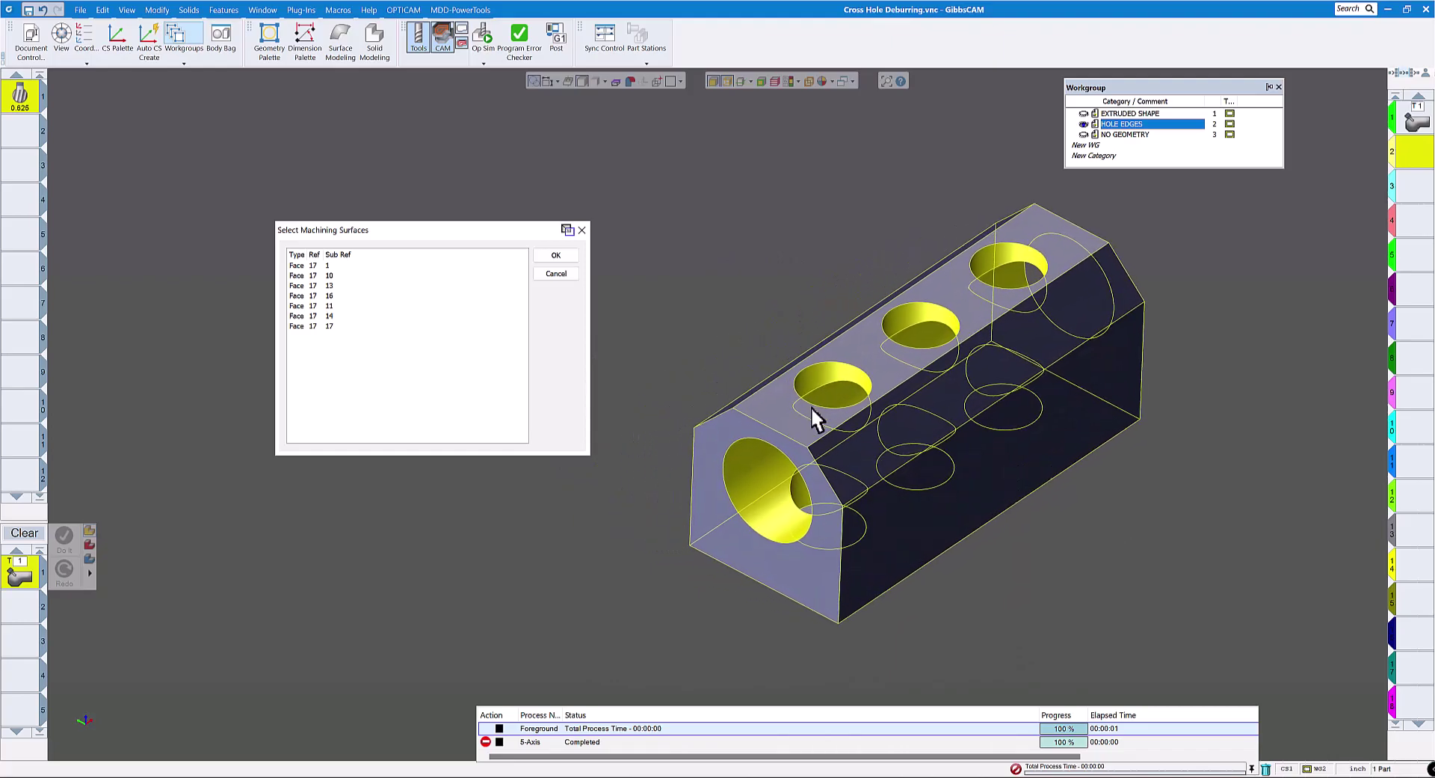
{"action": "left_click", "coordinate": [560, 257]}
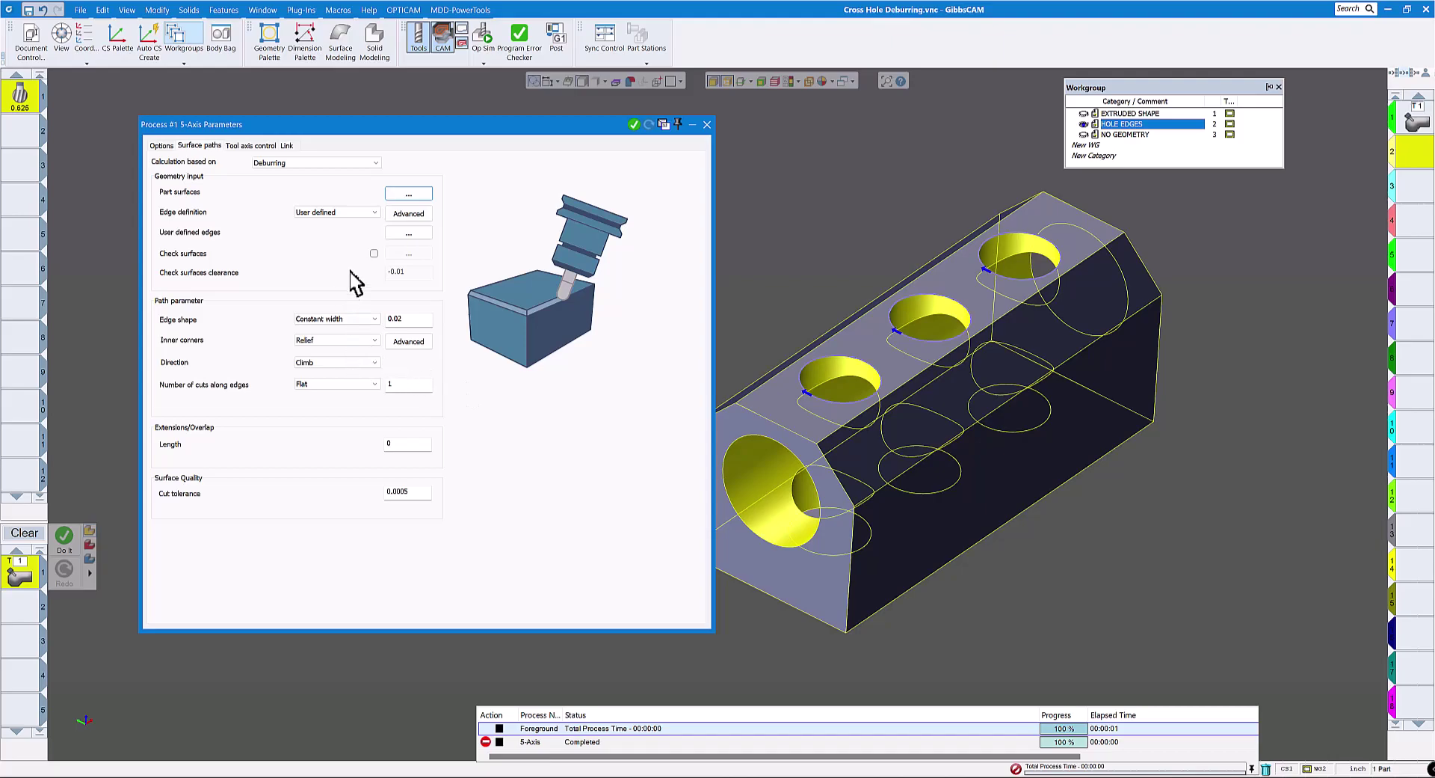
Step: Replace the user defined edges with the six edges where the upper and lower cross-holes meet the bore
{"action": "left_click", "coordinate": [407, 233]}
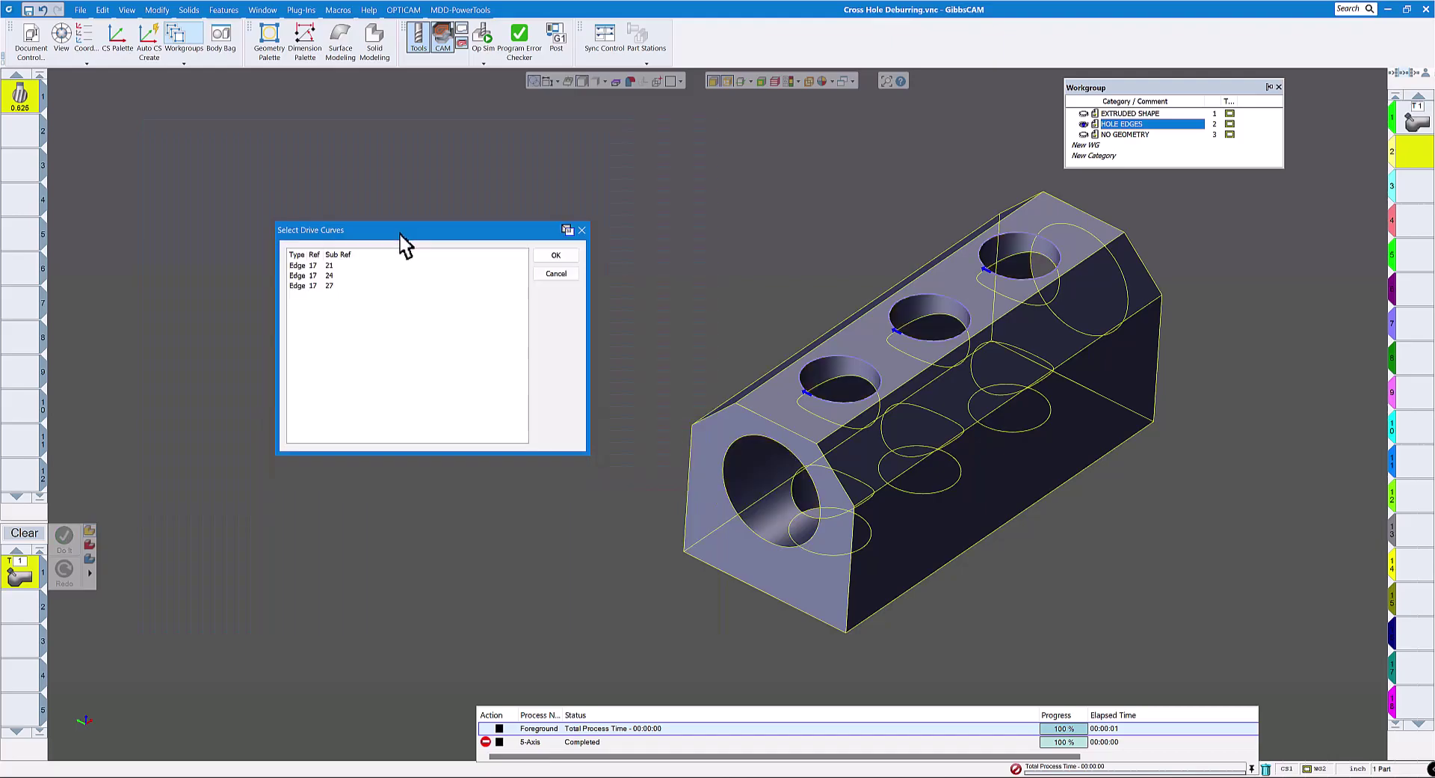
{"action": "left_click", "coordinate": [849, 370]}
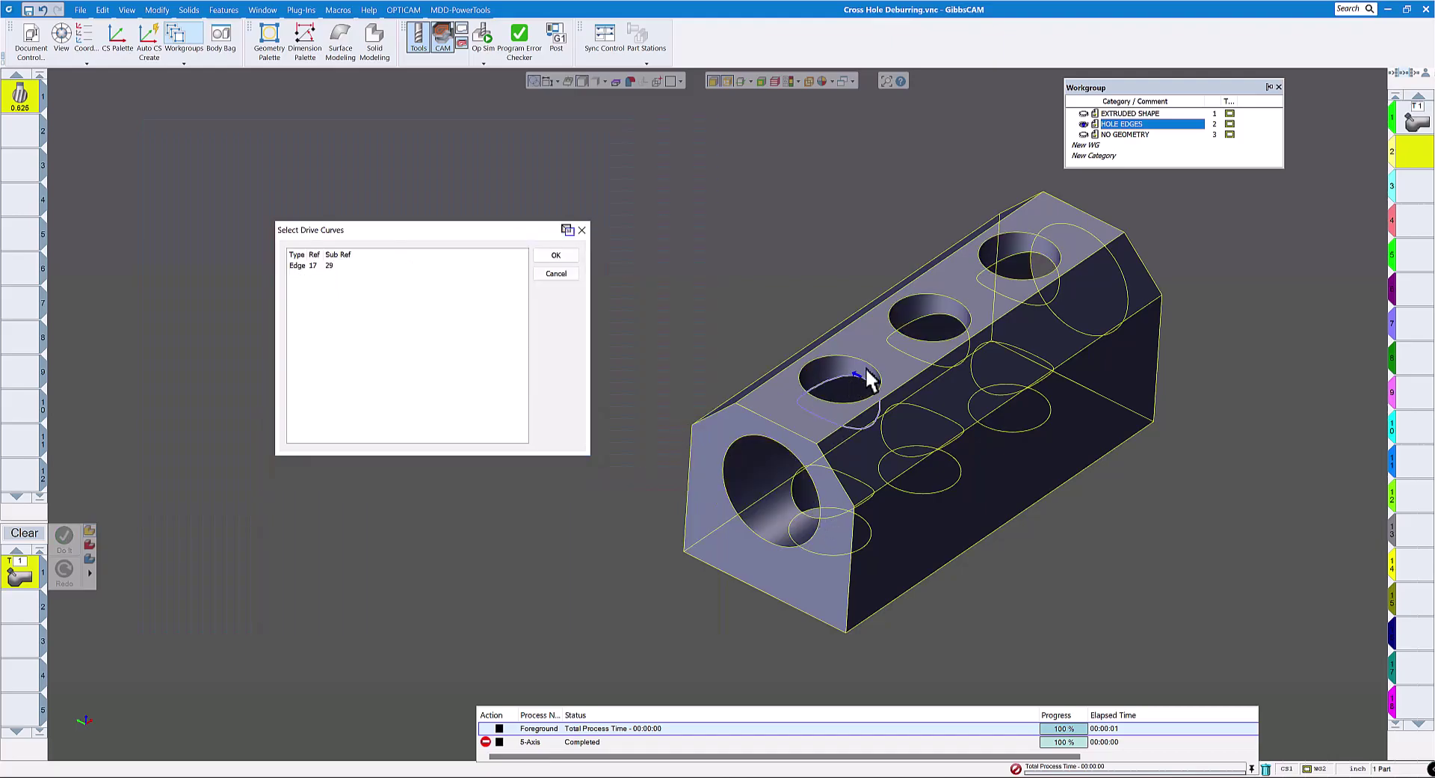
{"action": "left_click", "coordinate": [917, 317], "text": "shift"}
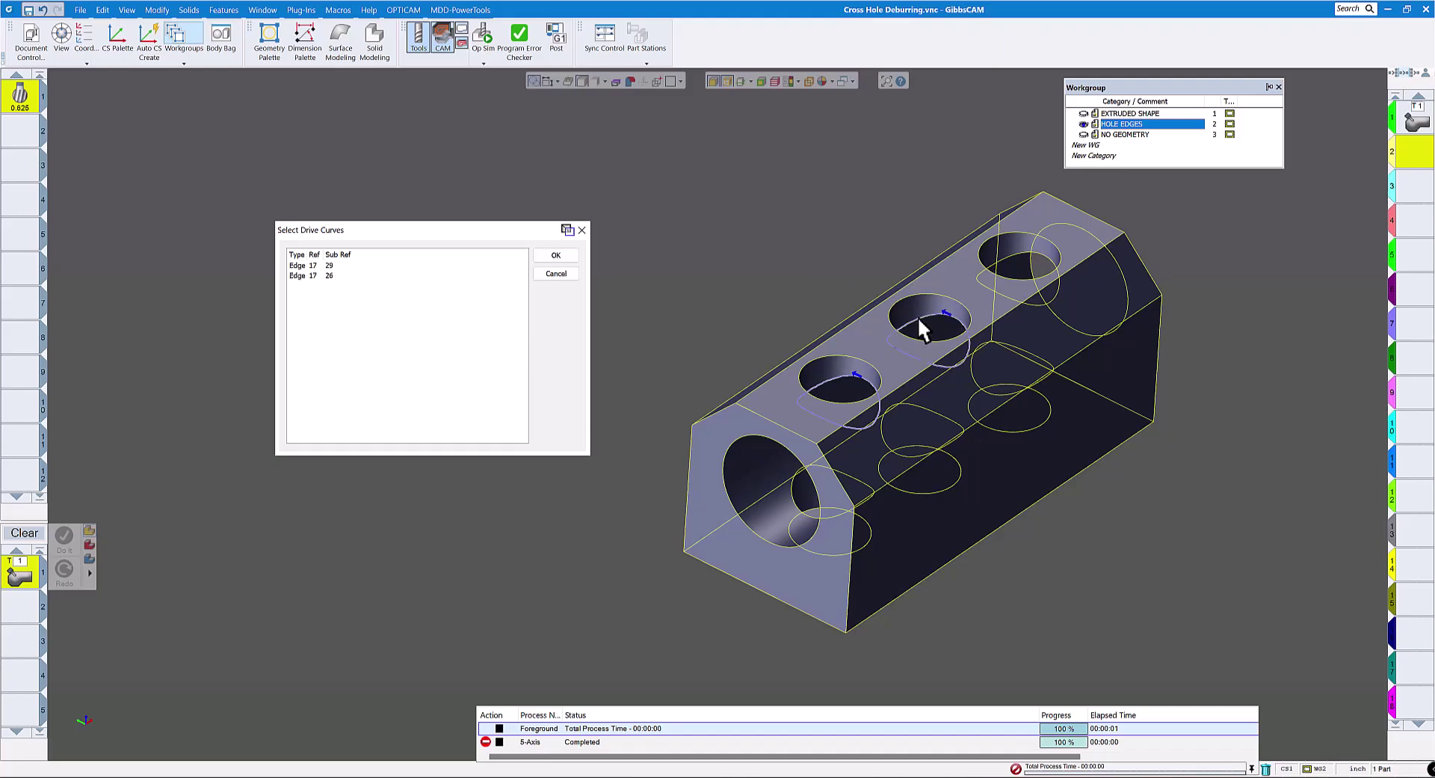
{"action": "left_click", "coordinate": [1003, 256], "text": "shift"}
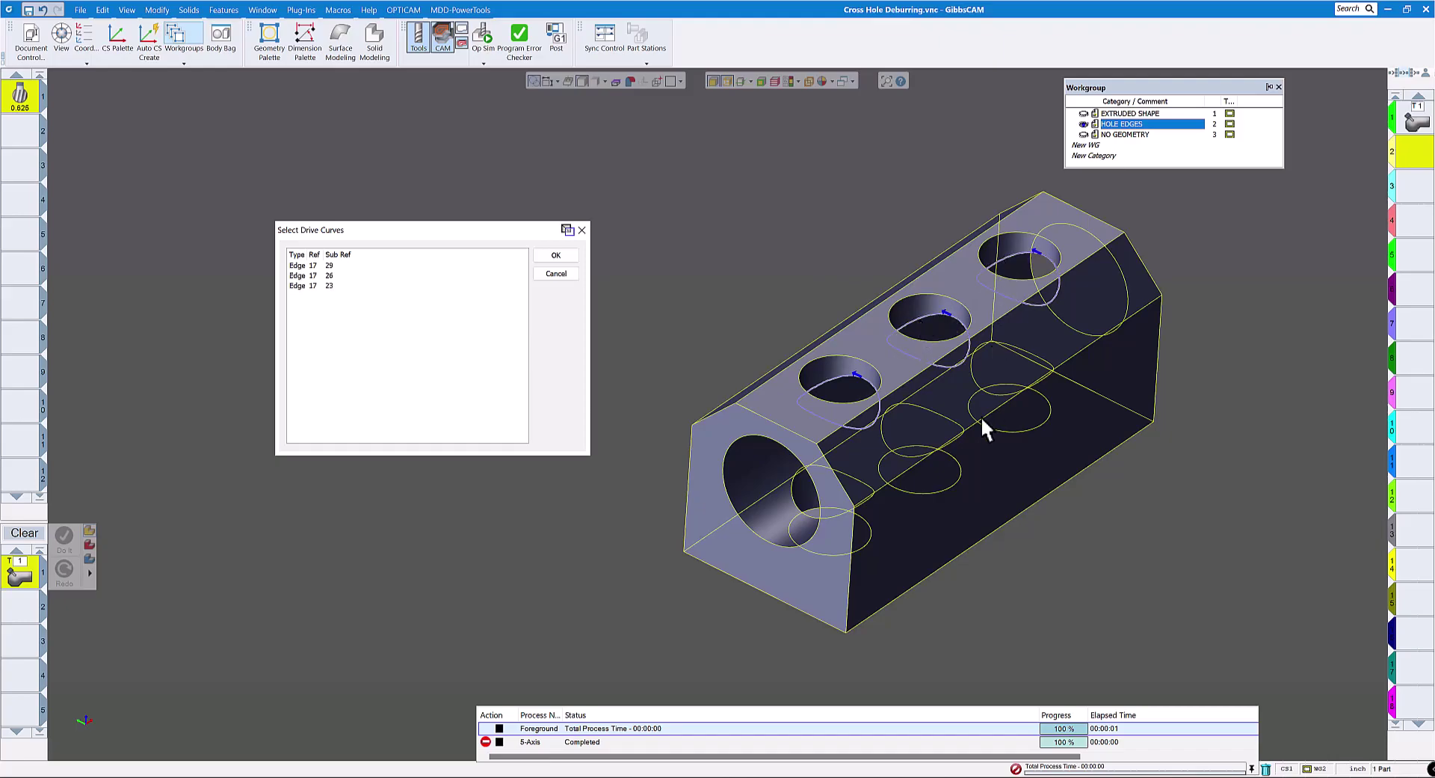
{"action": "left_click", "coordinate": [972, 375], "text": "shift"}
{"action": "left_click", "coordinate": [932, 408], "text": "shift"}
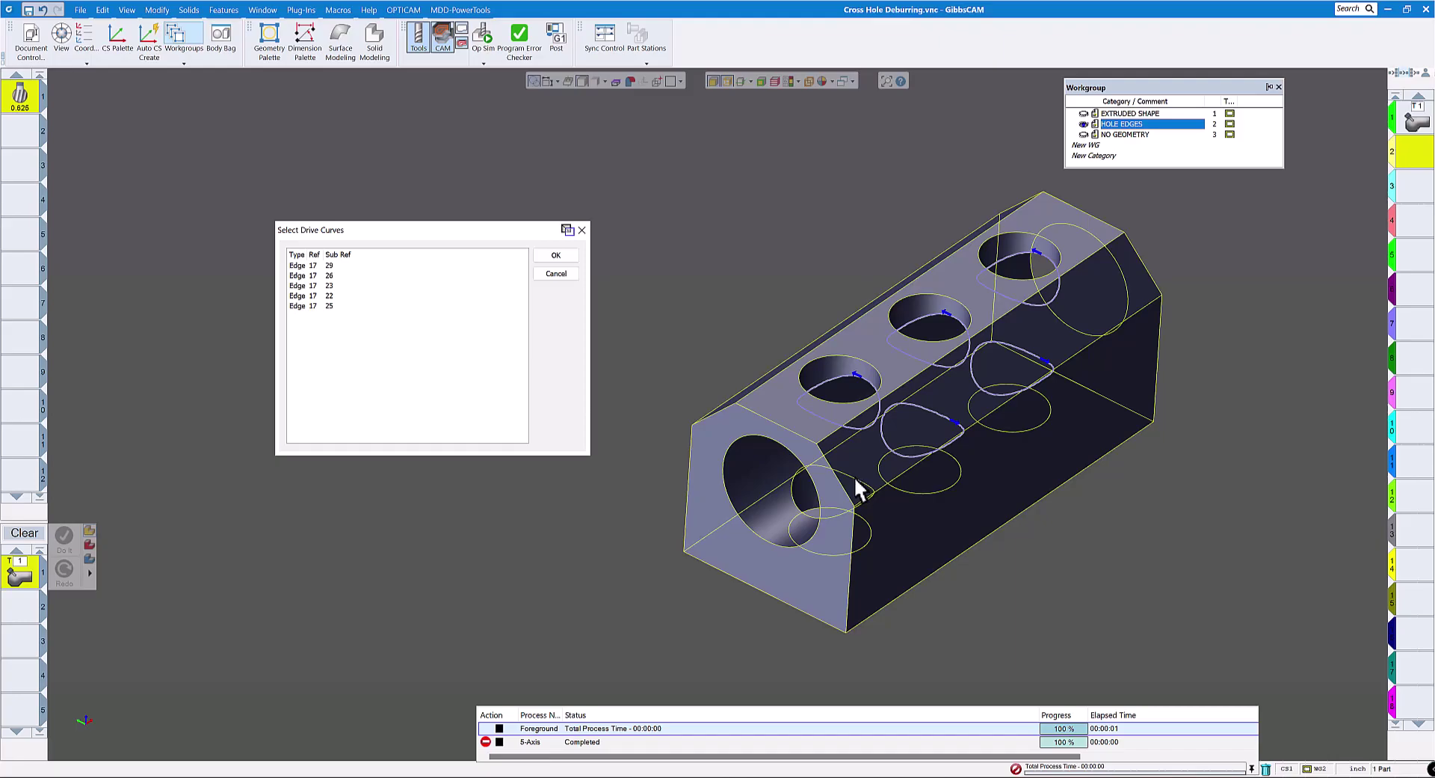
{"action": "left_click", "coordinate": [860, 490], "text": "shift"}
{"action": "left_click", "coordinate": [556, 255]}
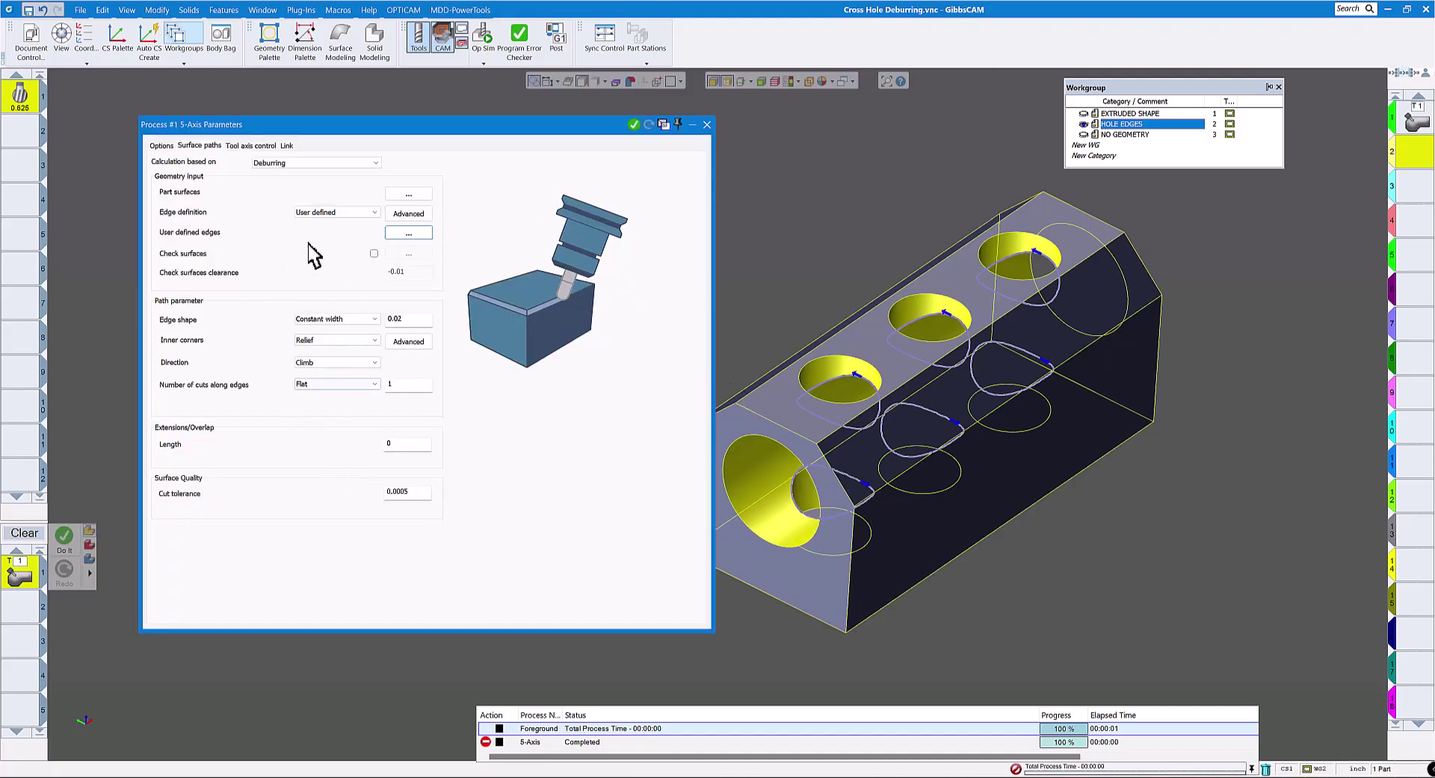
Step: Calculate the bore-edge deburring operation and inspect its toolpath around the block
{"action": "left_click", "coordinate": [634, 125]}
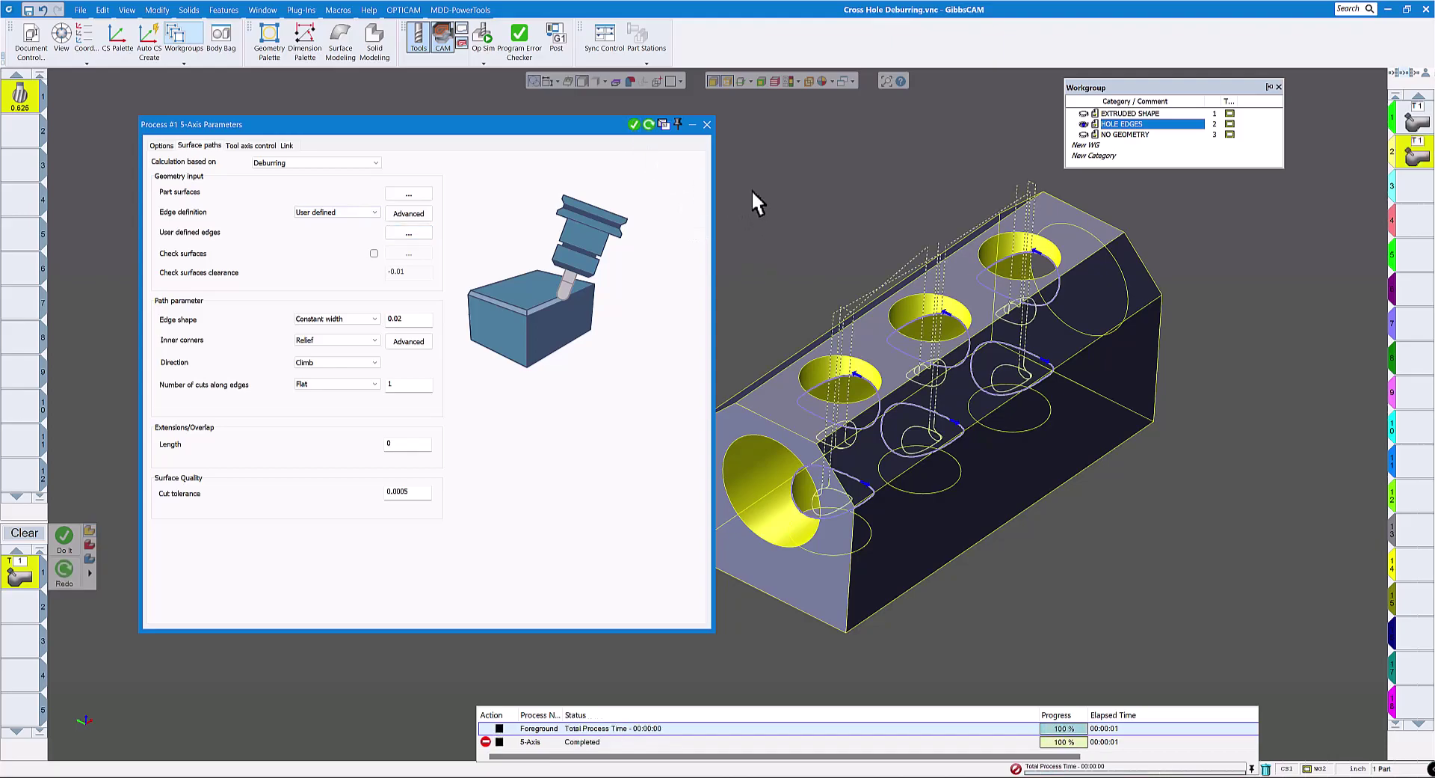
{"action": "key", "text": "Down"}
{"action": "key", "text": "Down"}
{"action": "key", "text": "Down"}
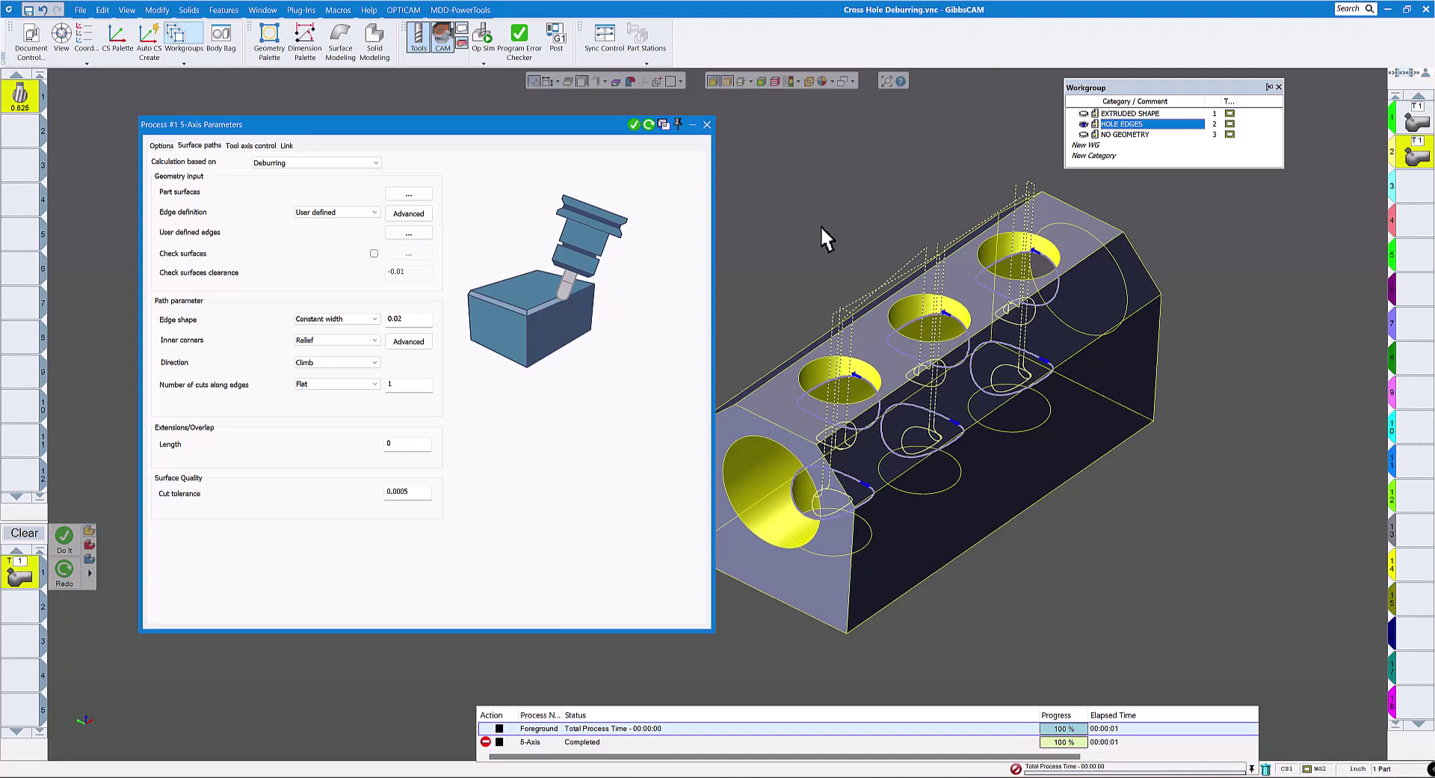
{"action": "key", "text": "Down"}
{"action": "key", "text": "Down"}
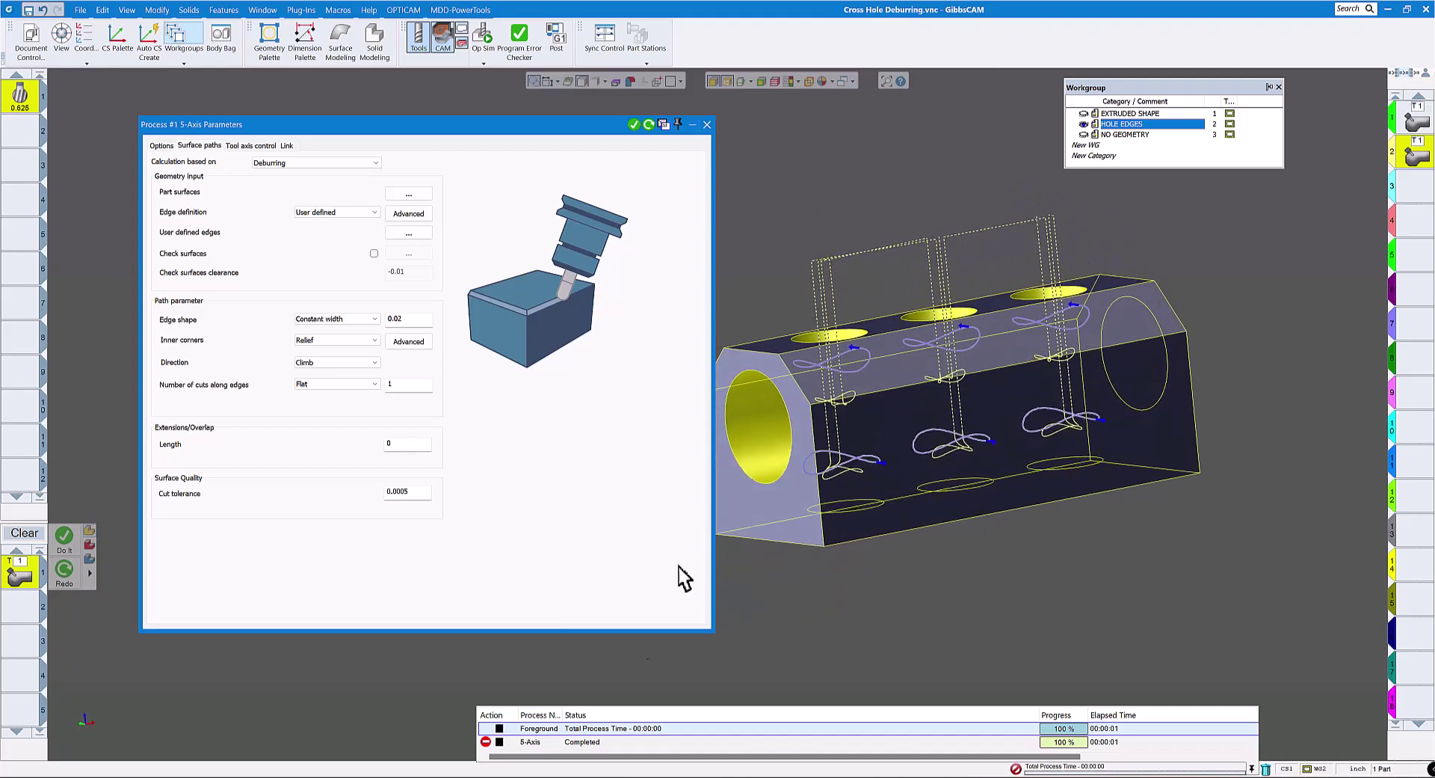
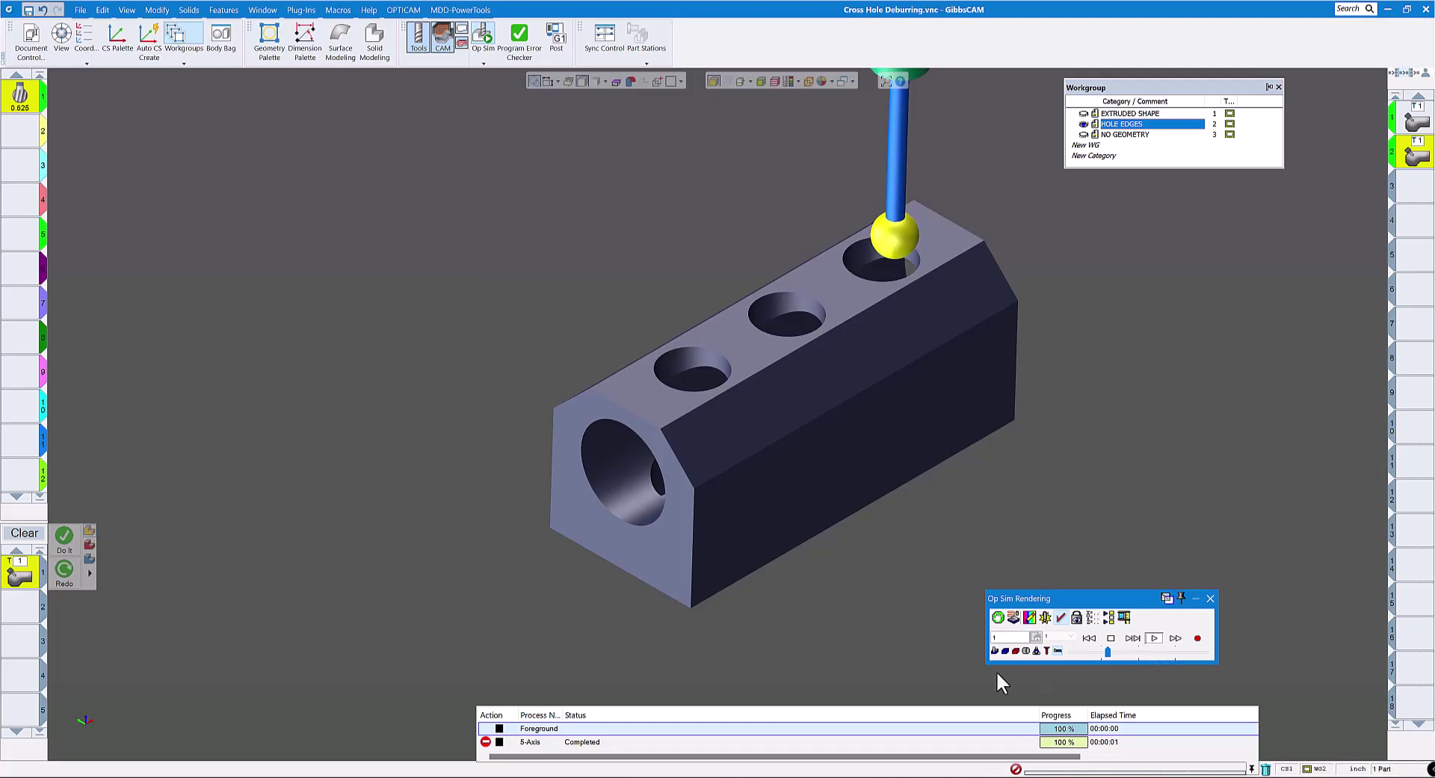
Step: Simulate both deburring operations with a translucent tool at increased playback speed, and stop the simulation
{"action": "left_click", "coordinate": [994, 650]}
{"action": "left_click", "coordinate": [994, 650]}
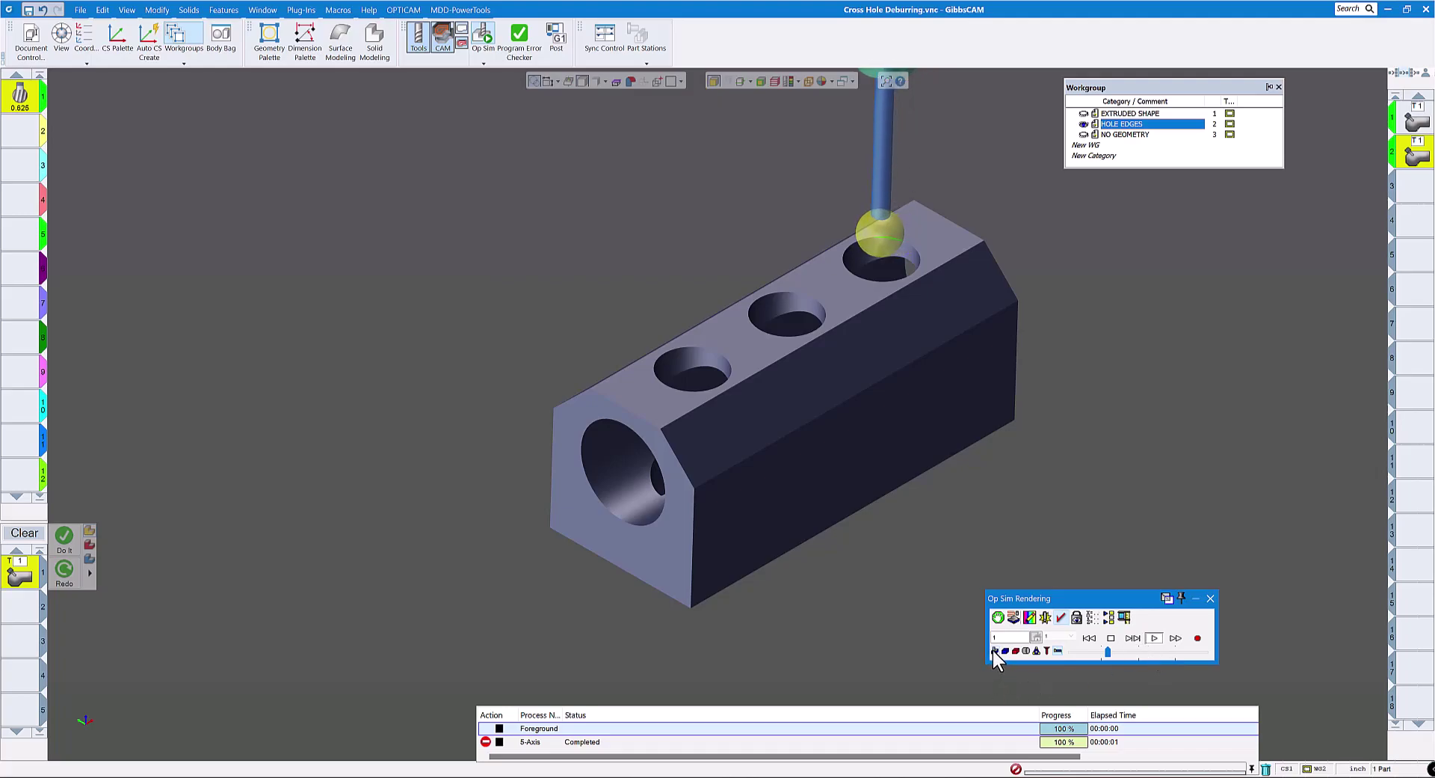
{"action": "left_click_drag", "start_coordinate": [1107, 651], "coordinate": [1128, 652]}
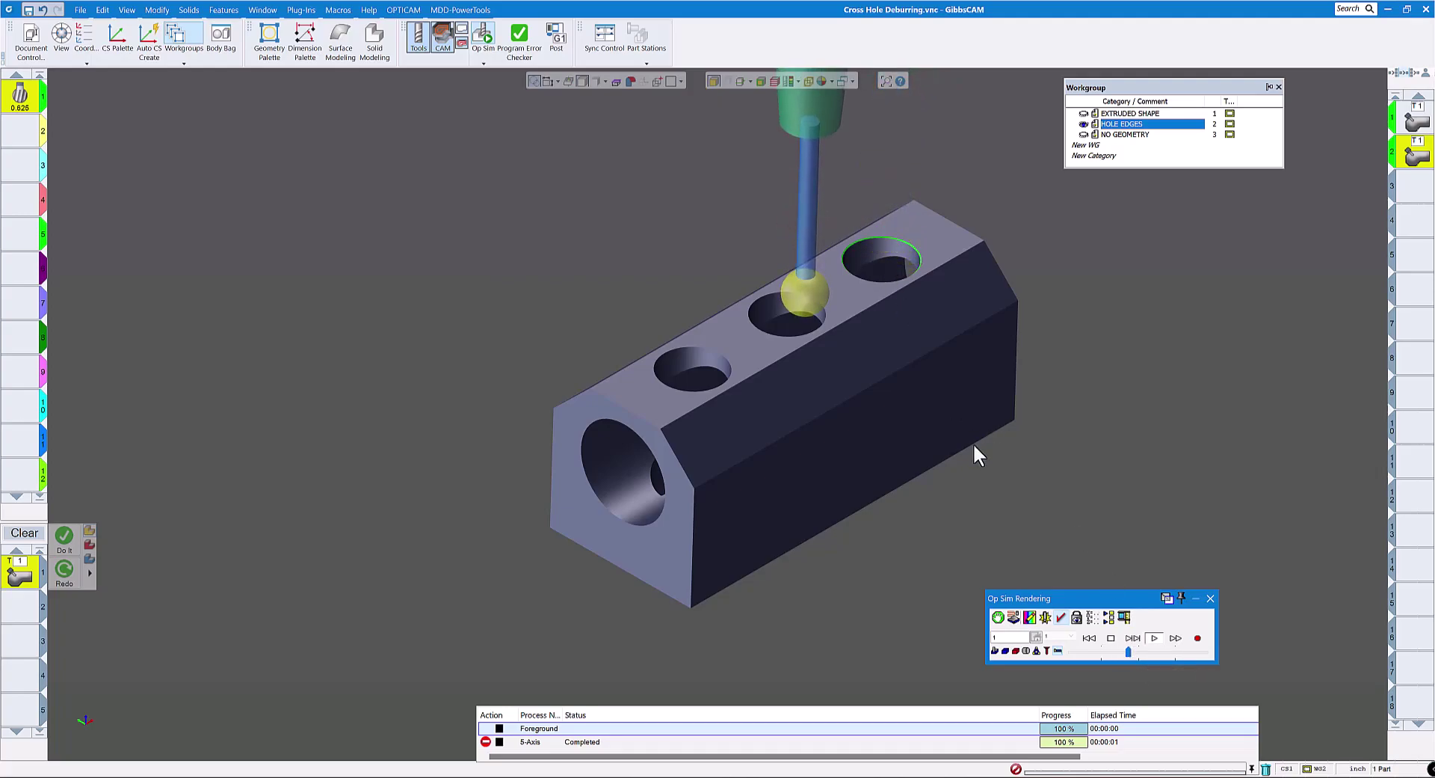
{"action": "left_click_drag", "start_coordinate": [1128, 651], "coordinate": [1142, 652]}
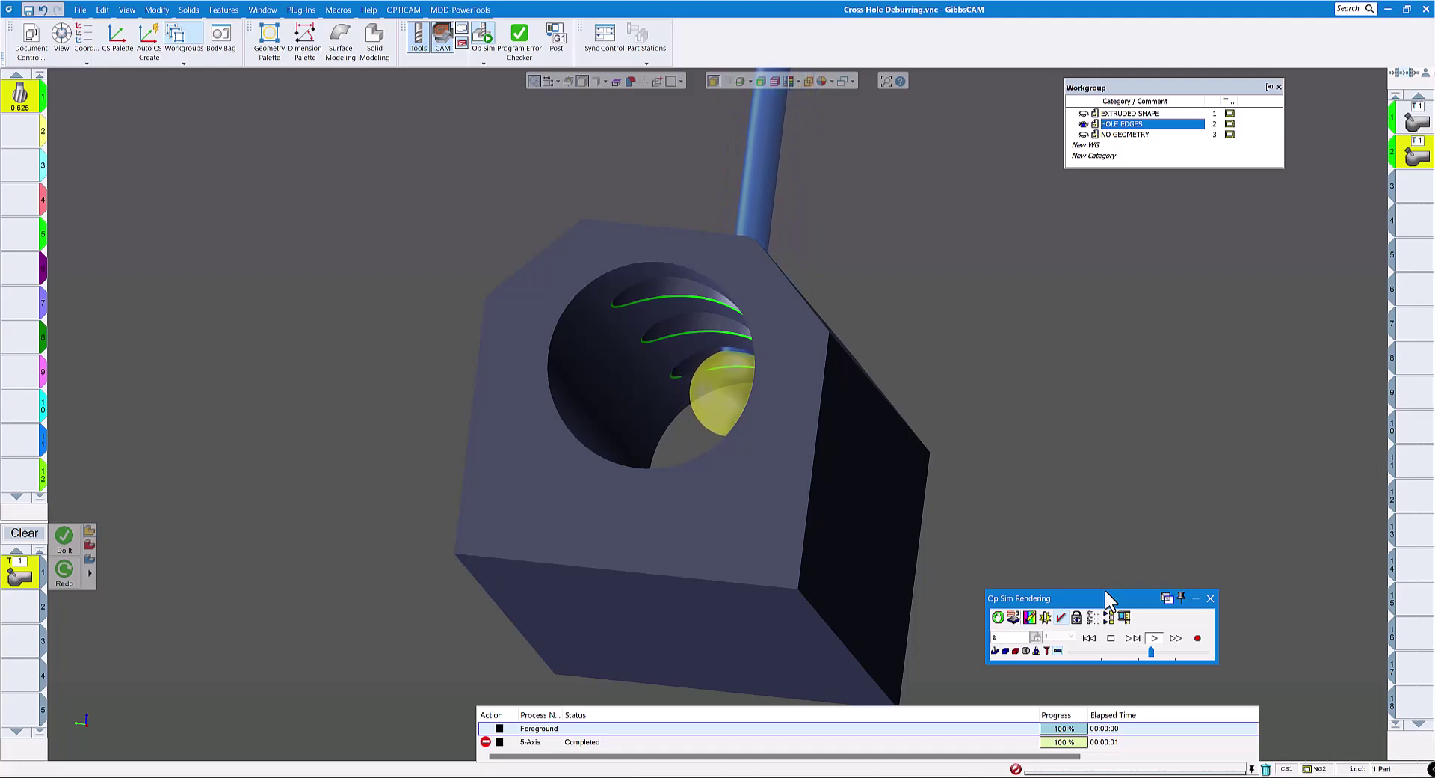
{"action": "left_click", "coordinate": [1112, 637]}
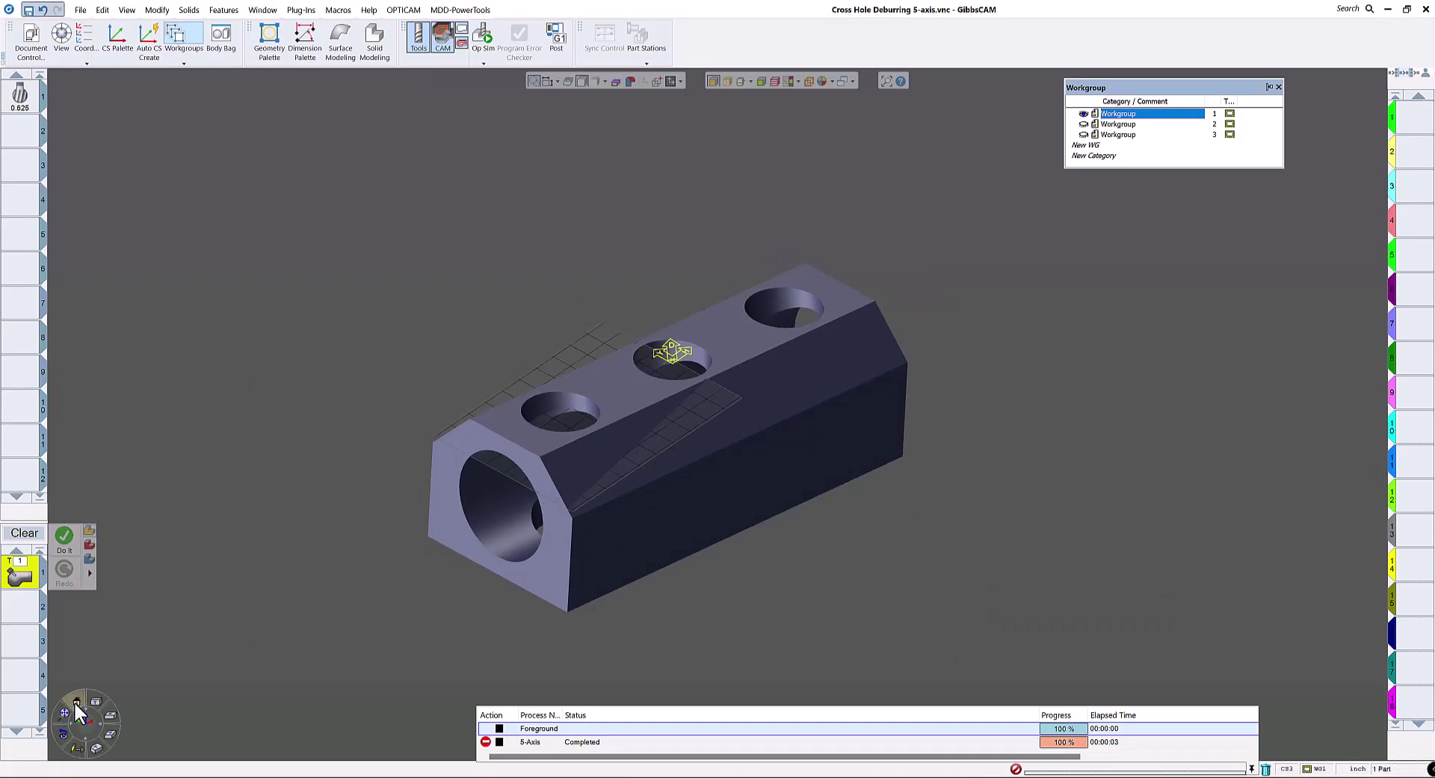
Step: Examine the block's cross-holes from above in the Cross Hole Deburring 5-axis file
{"action": "left_click", "coordinate": [76, 705]}
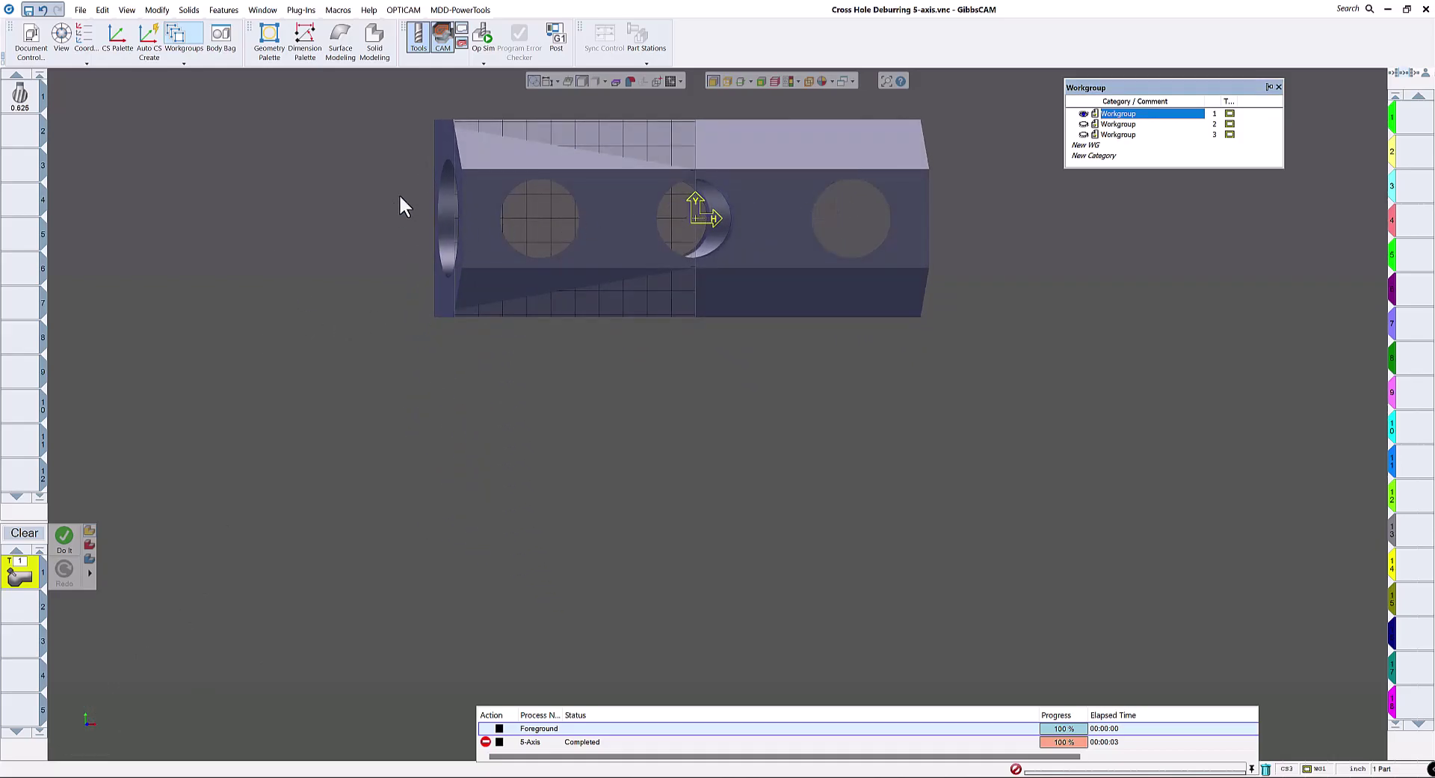
{"action": "scroll", "coordinate": [482, 297], "scroll_direction": "down", "scroll_amount": 3}
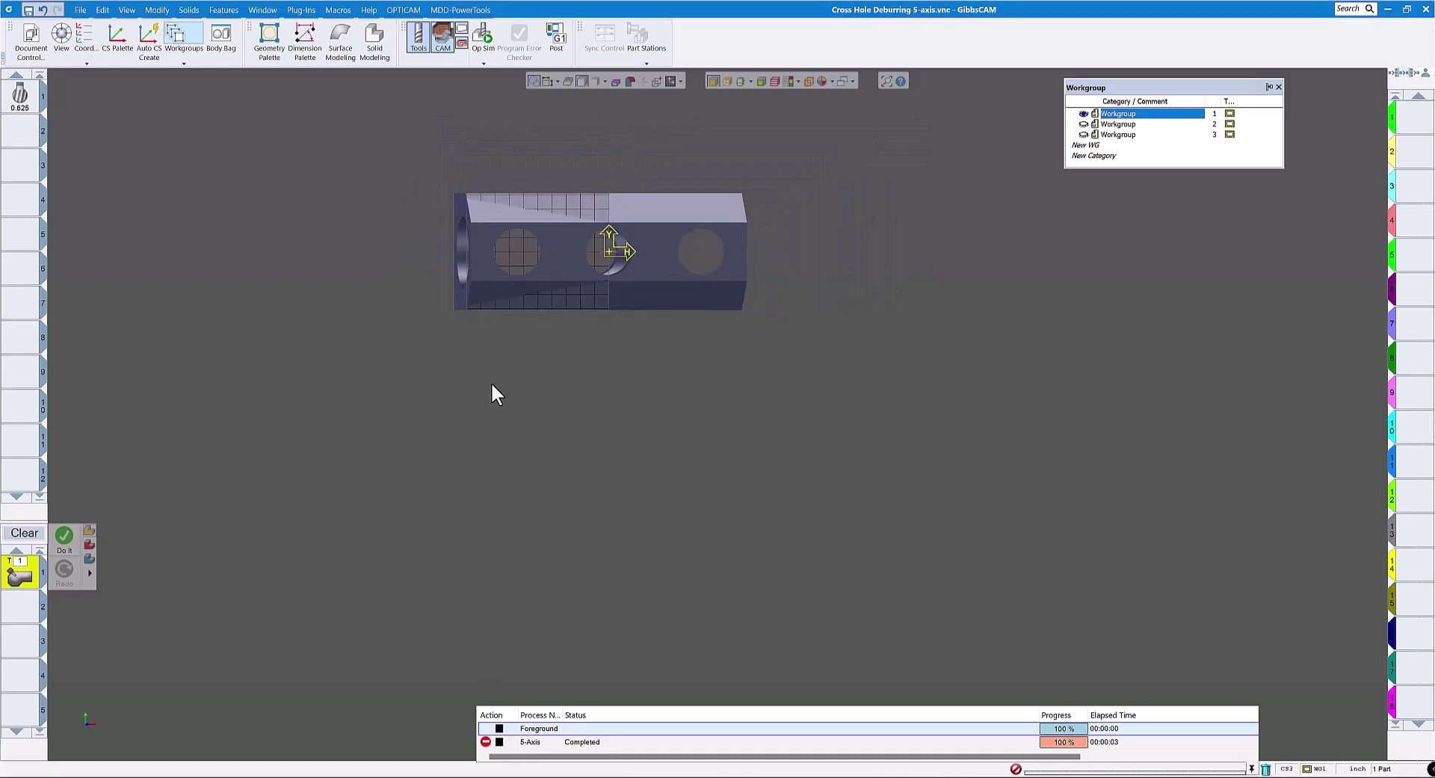
{"action": "middle_click_drag", "start_coordinate": [491, 381], "coordinate": [503, 390]}
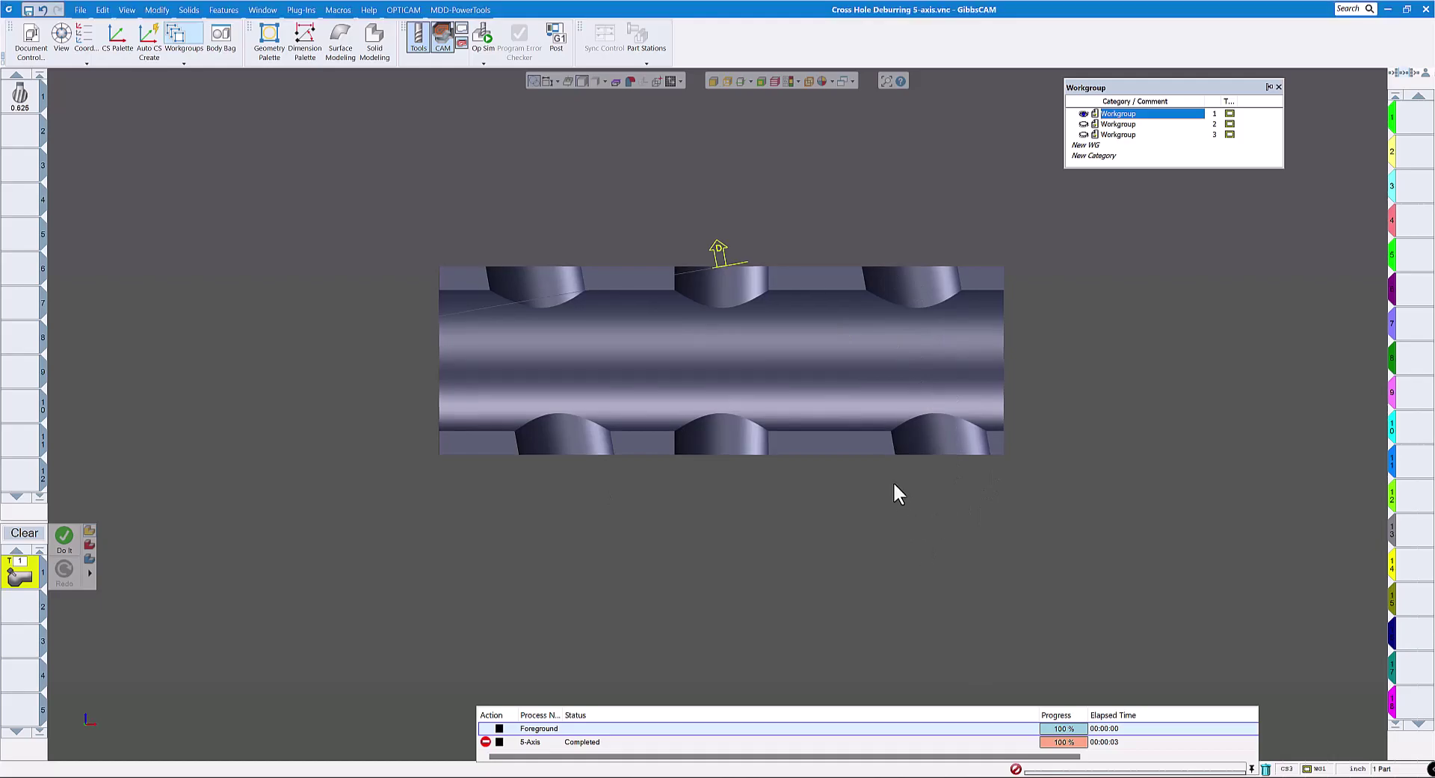
Step: Put the sectioned half of the block in the Body Bag, restore the whole block and close the bag
{"action": "middle_click_drag", "start_coordinate": [892, 486], "coordinate": [636, 400]}
{"action": "left_click", "coordinate": [635, 398]}
{"action": "key", "text": "ctrl+b"}
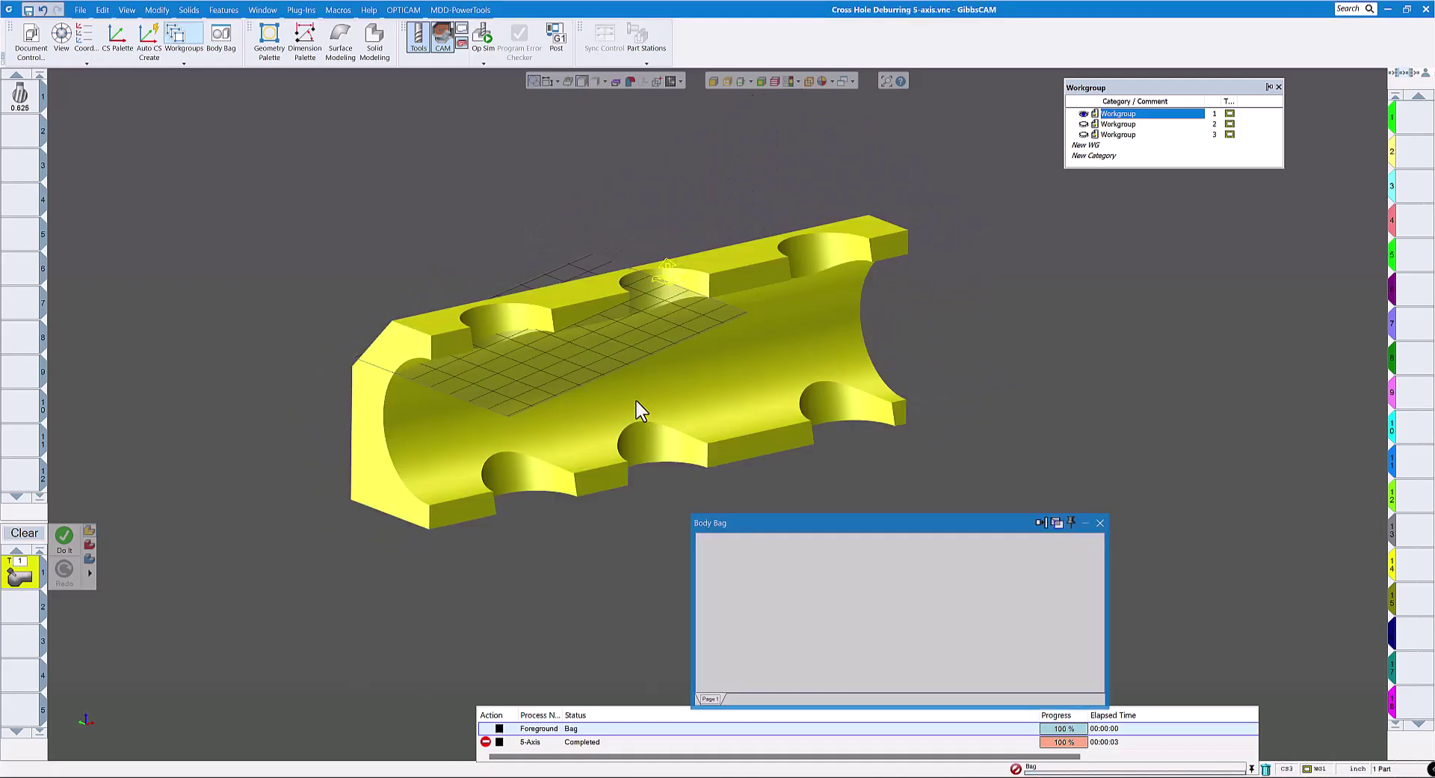
{"action": "left_click_drag", "start_coordinate": [638, 407], "coordinate": [830, 587]}
{"action": "double_click", "coordinate": [720, 544]}
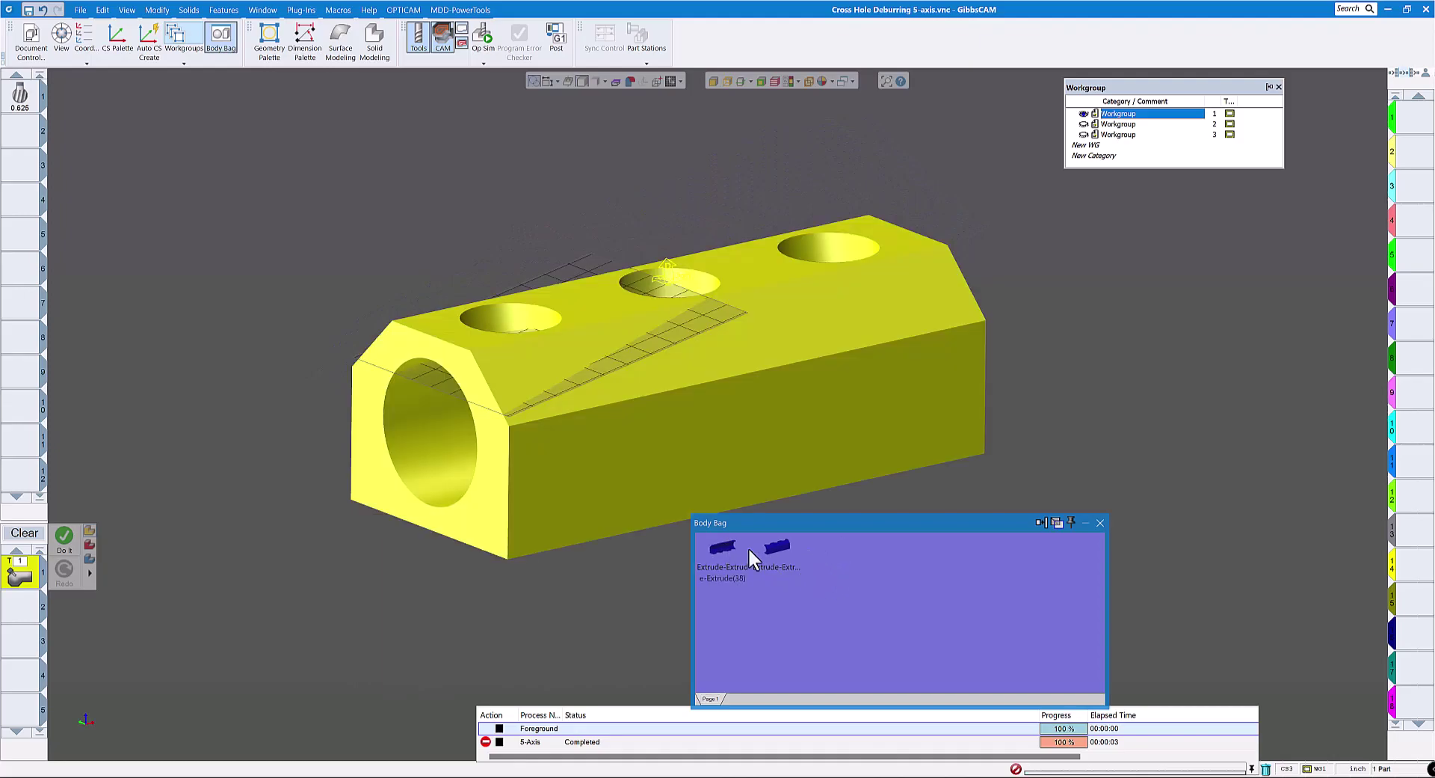
{"action": "left_click", "coordinate": [1101, 522]}
{"action": "left_click", "coordinate": [1022, 544]}
{"action": "middle_click_drag", "start_coordinate": [1022, 544], "coordinate": [209, 260]}
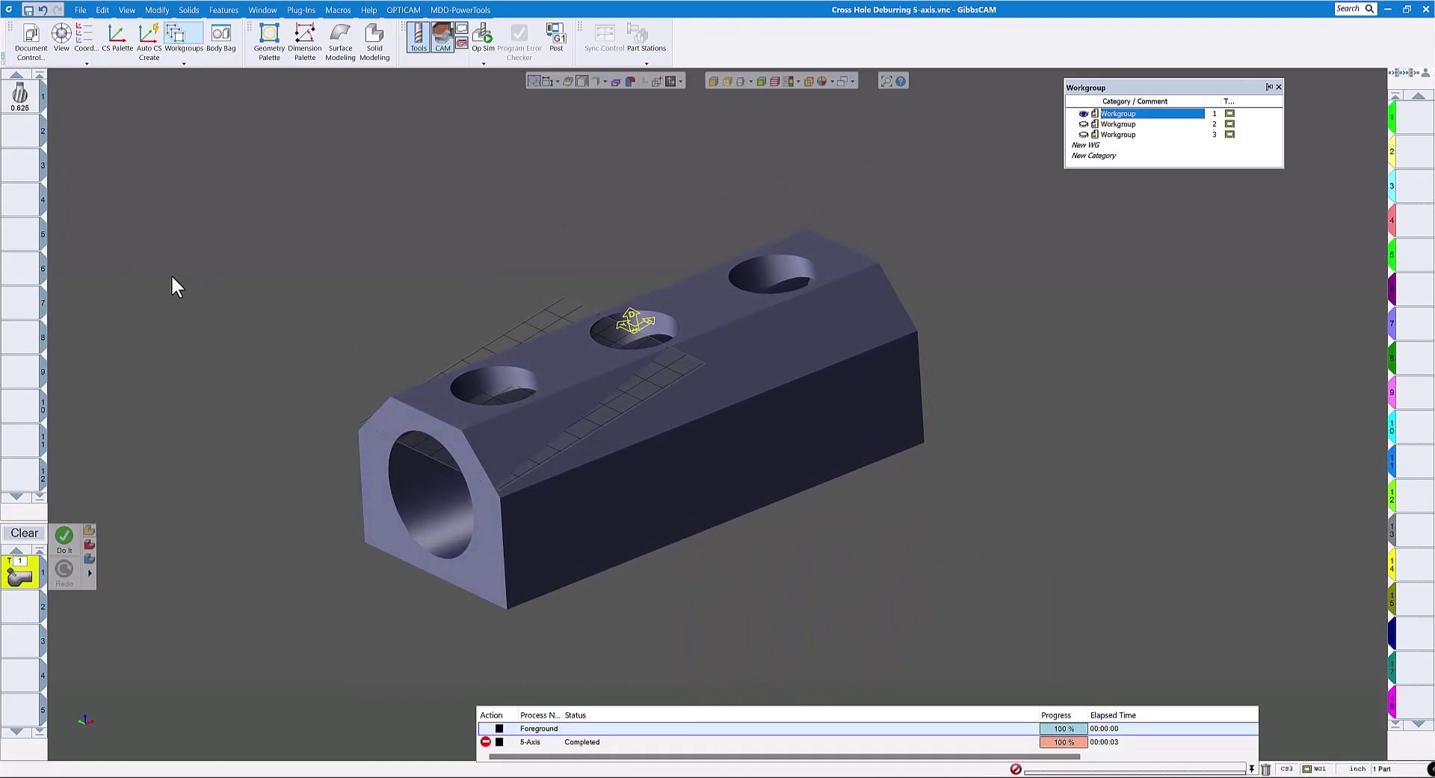
Step: Open the 5-axis process parameters for the tilted-hole part and place their window clear of the block
{"action": "double_click", "coordinate": [21, 575]}
{"action": "left_click_drag", "start_coordinate": [416, 224], "coordinate": [1184, 213]}
{"action": "middle_click_drag", "start_coordinate": [641, 486], "coordinate": [398, 388]}
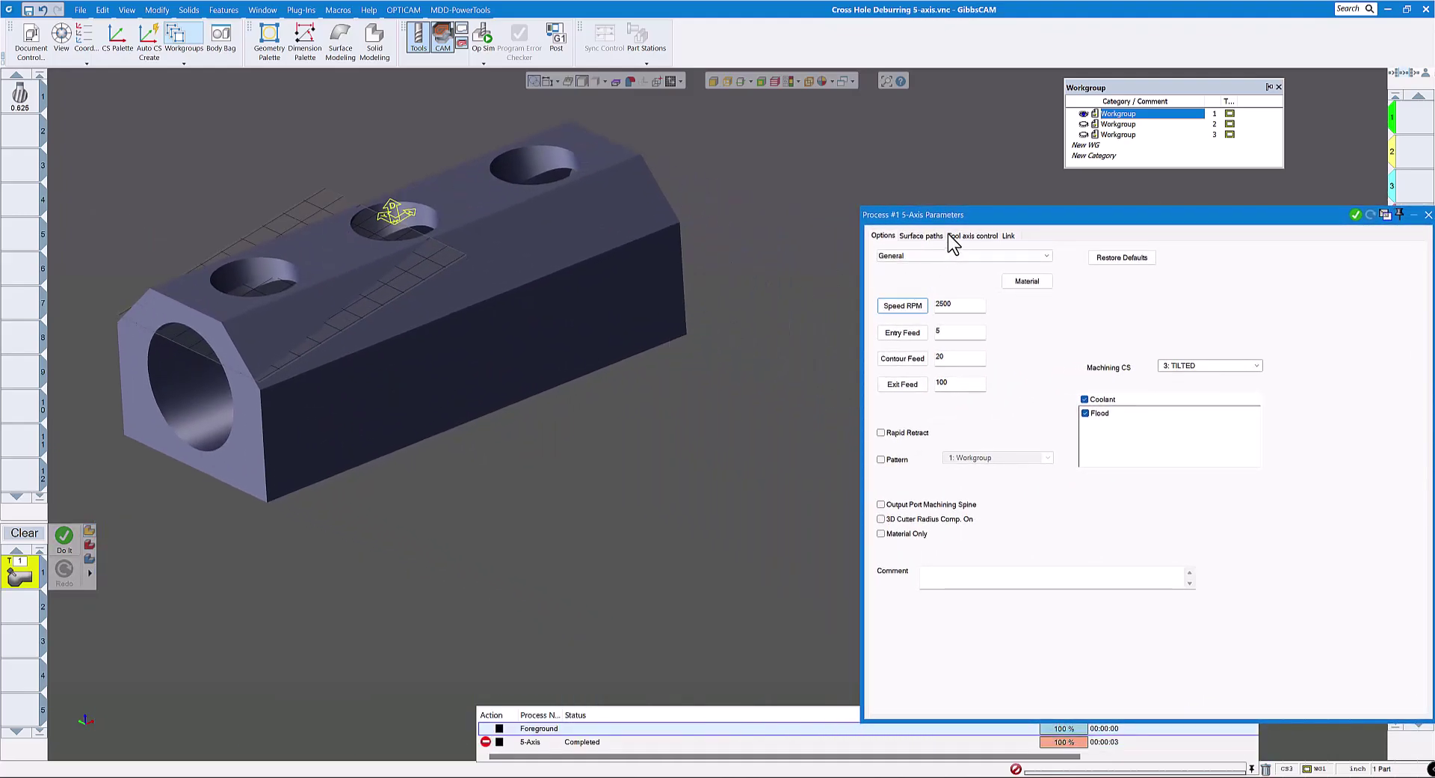
Step: Examine the block's tilted holes from above and at an angle, keeping the process parameters window clear of the part
{"action": "left_click_drag", "start_coordinate": [948, 233], "coordinate": [814, 190]}
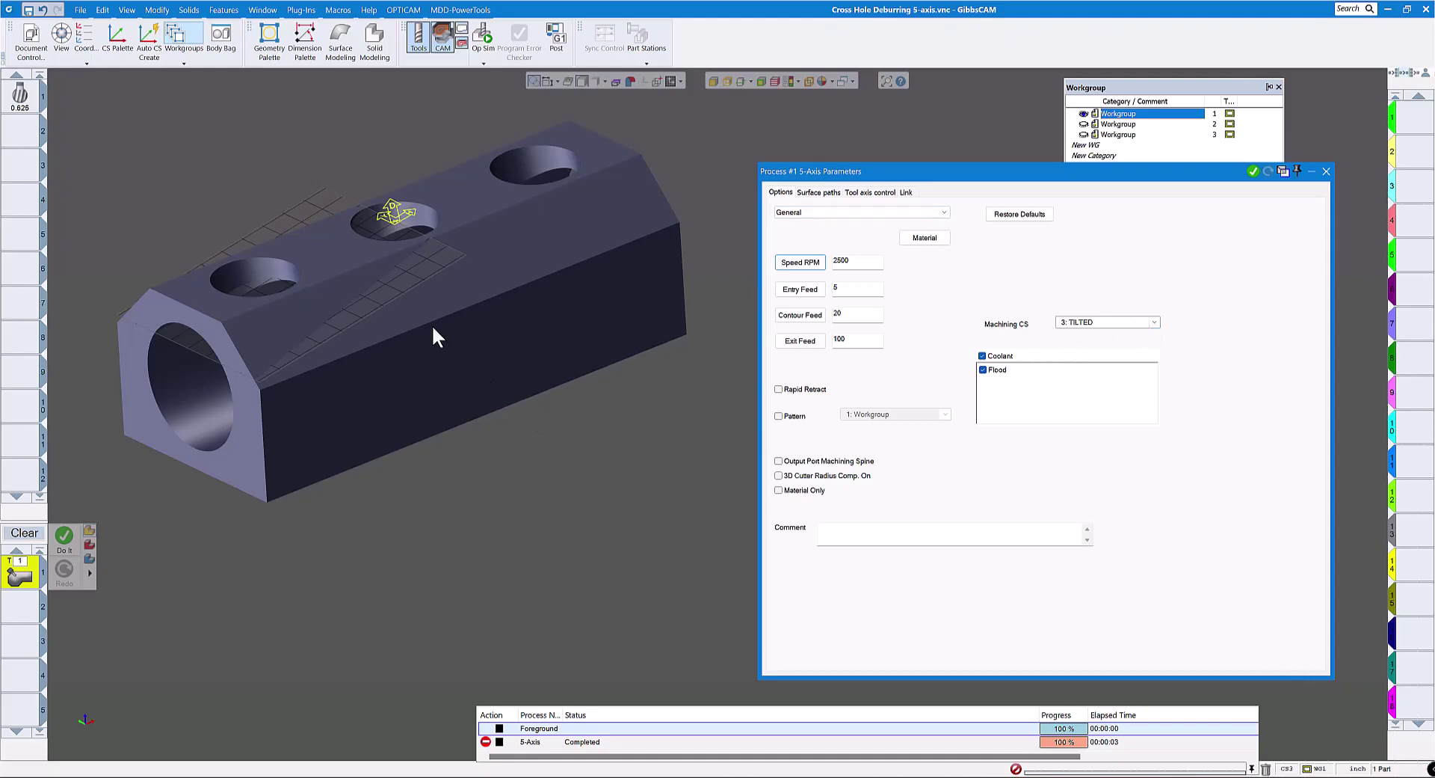
{"action": "mouse_move", "coordinate": [437, 338]}
{"action": "middle_mouse_down"}
{"action": "mouse_move", "coordinate": [441, 277]}
{"action": "mouse_move", "coordinate": [449, 314]}
{"action": "middle_mouse_up"}
{"action": "left_click", "coordinate": [74, 699]}
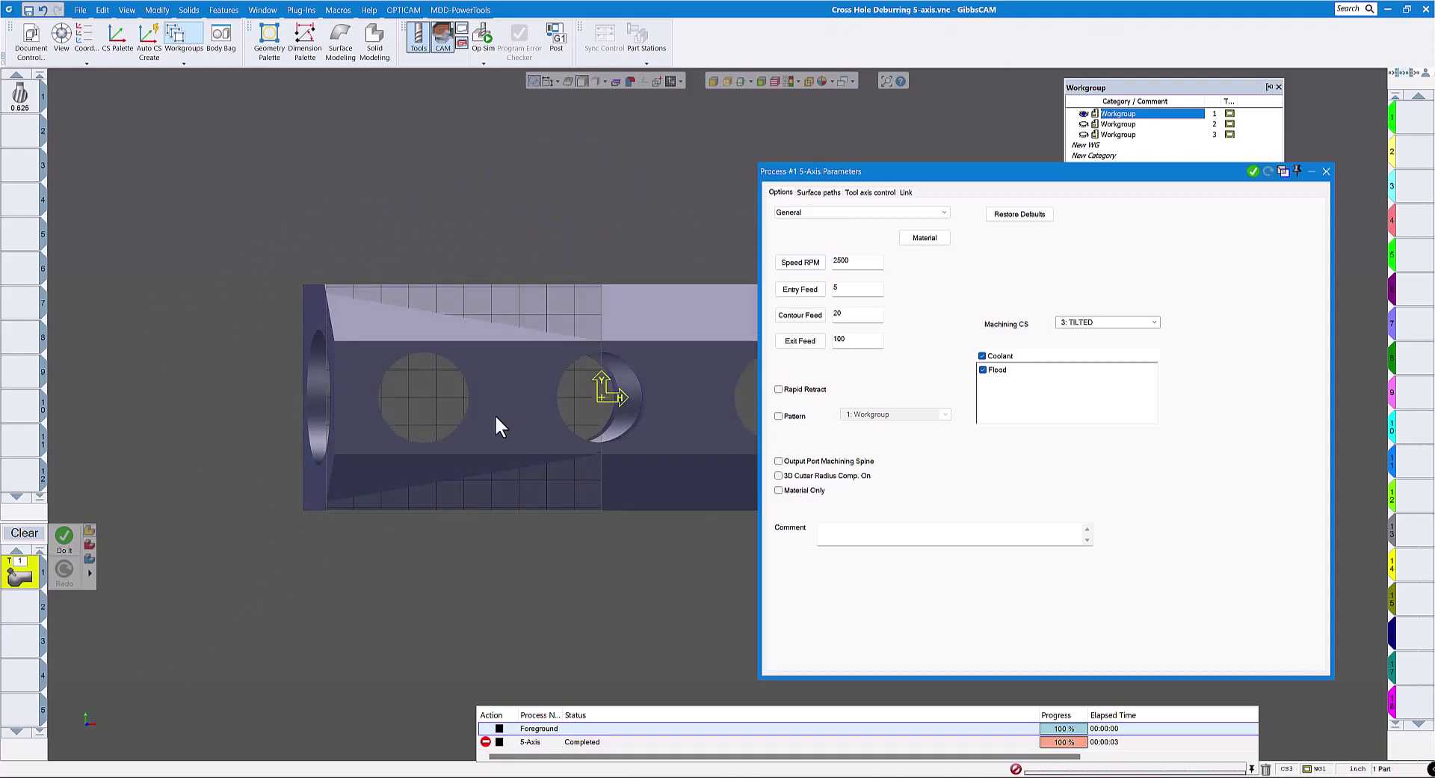
{"action": "middle_click_drag", "start_coordinate": [586, 421], "coordinate": [414, 484]}
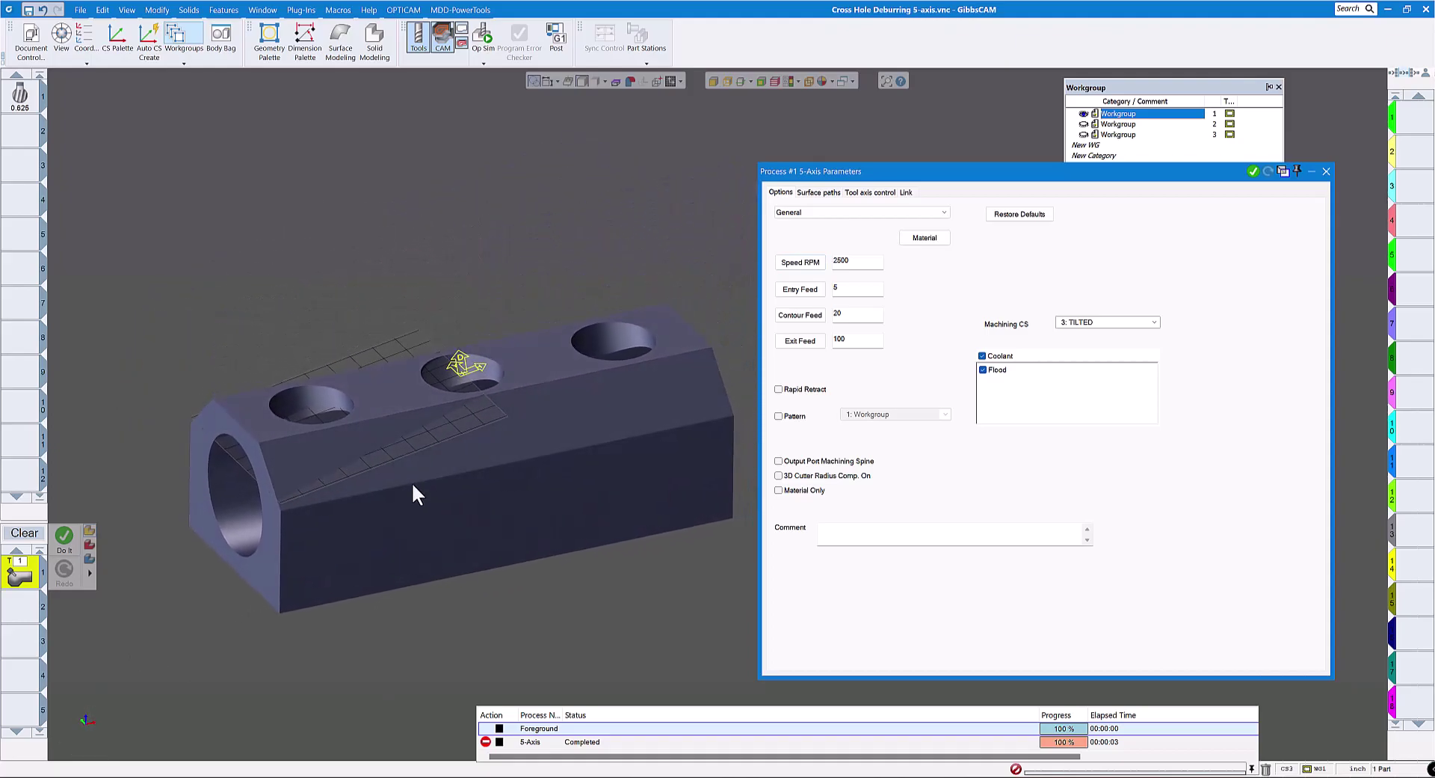
{"action": "scroll", "coordinate": [500, 407], "scroll_direction": "down", "scroll_amount": 3}
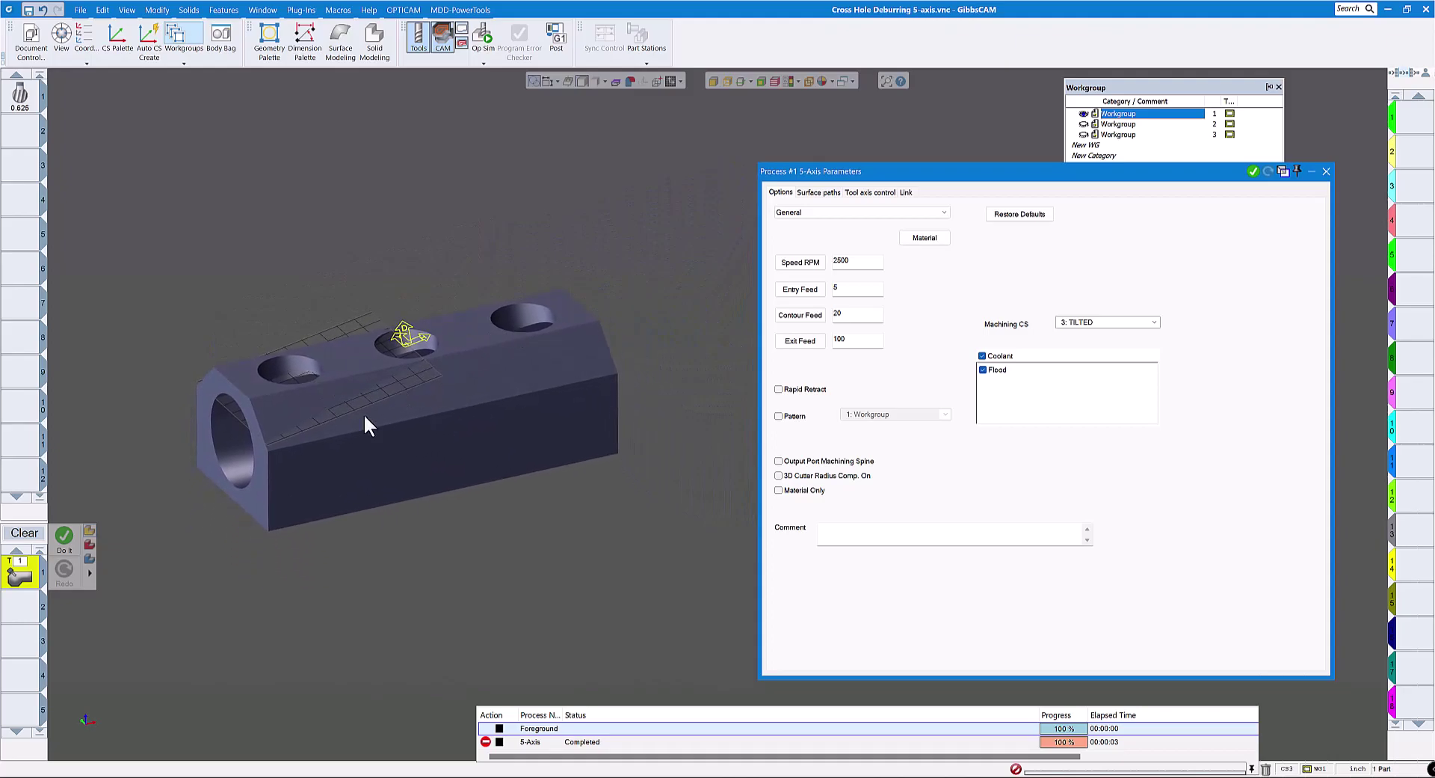
{"action": "middle_click_drag", "start_coordinate": [366, 425], "coordinate": [708, 317]}
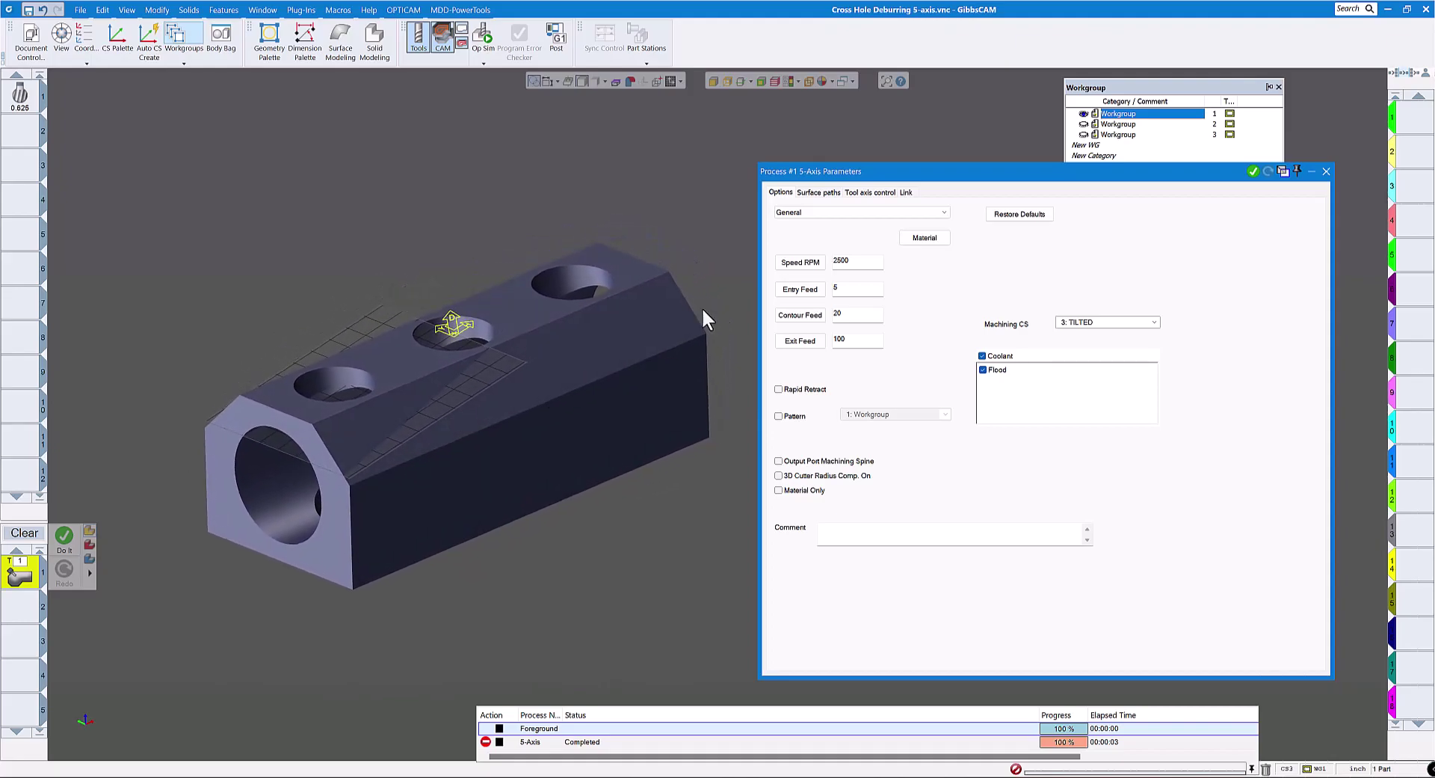
Step: Select the main bore and the upper and lower walls of the two outer cross-holes as the deburring part surfaces
{"action": "left_click", "coordinate": [819, 192]}
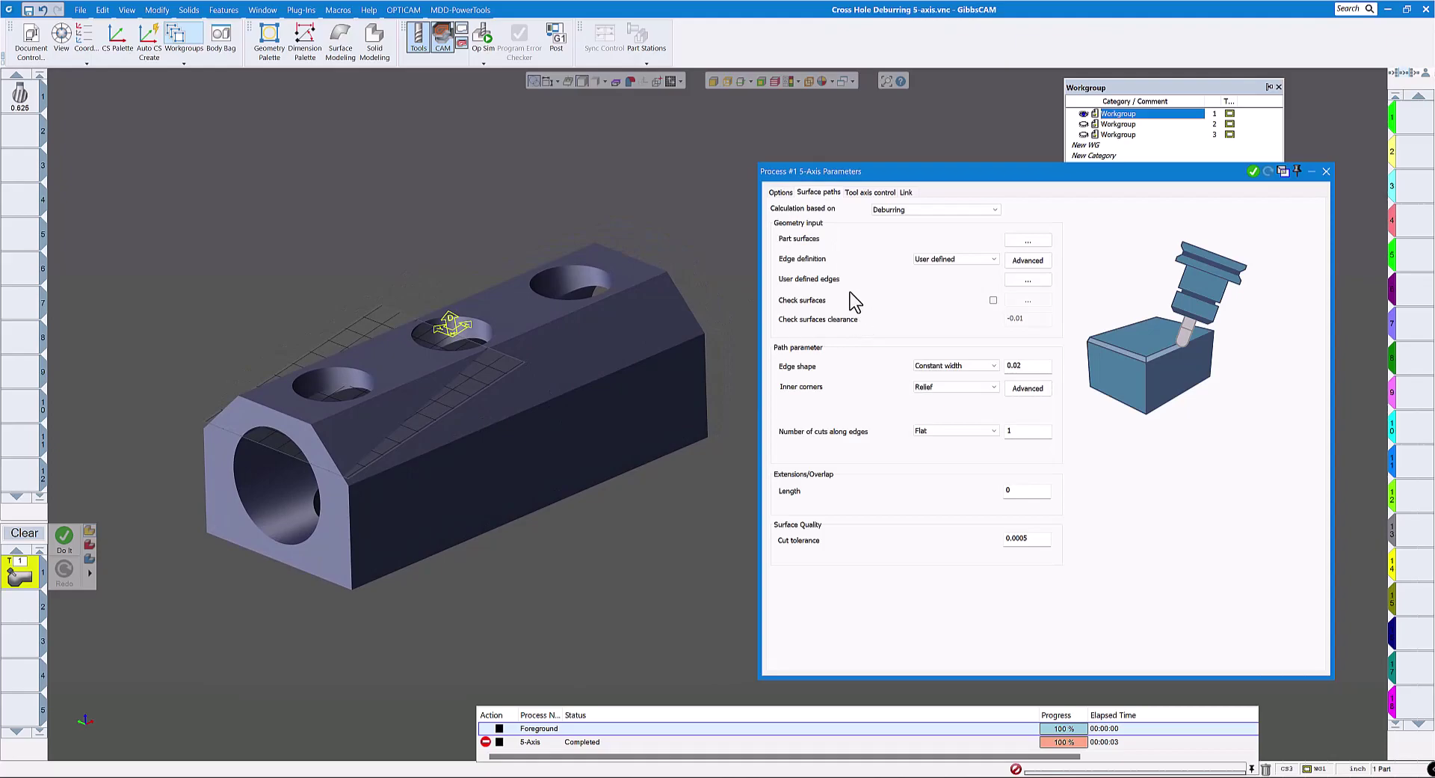
{"action": "left_click", "coordinate": [780, 193]}
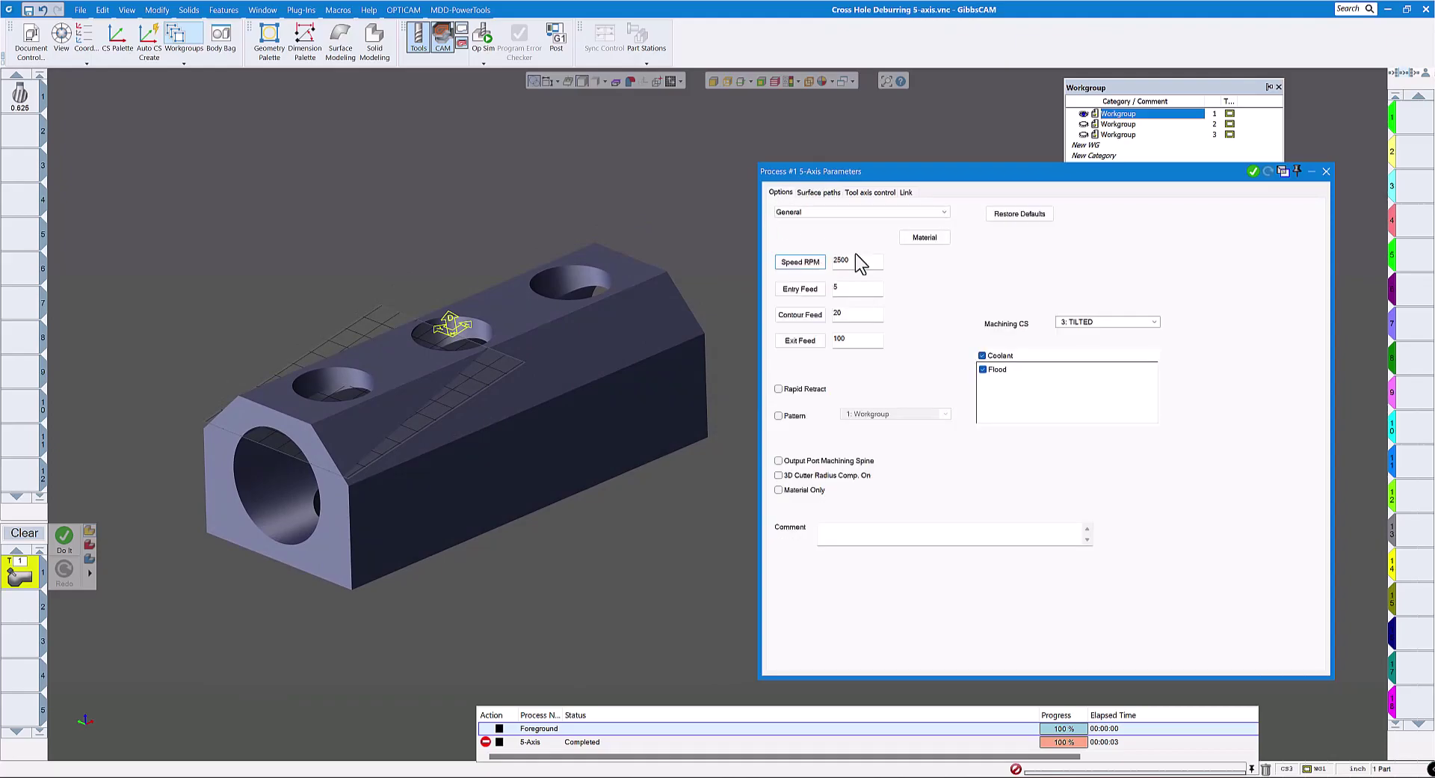
{"action": "left_click", "coordinate": [832, 194]}
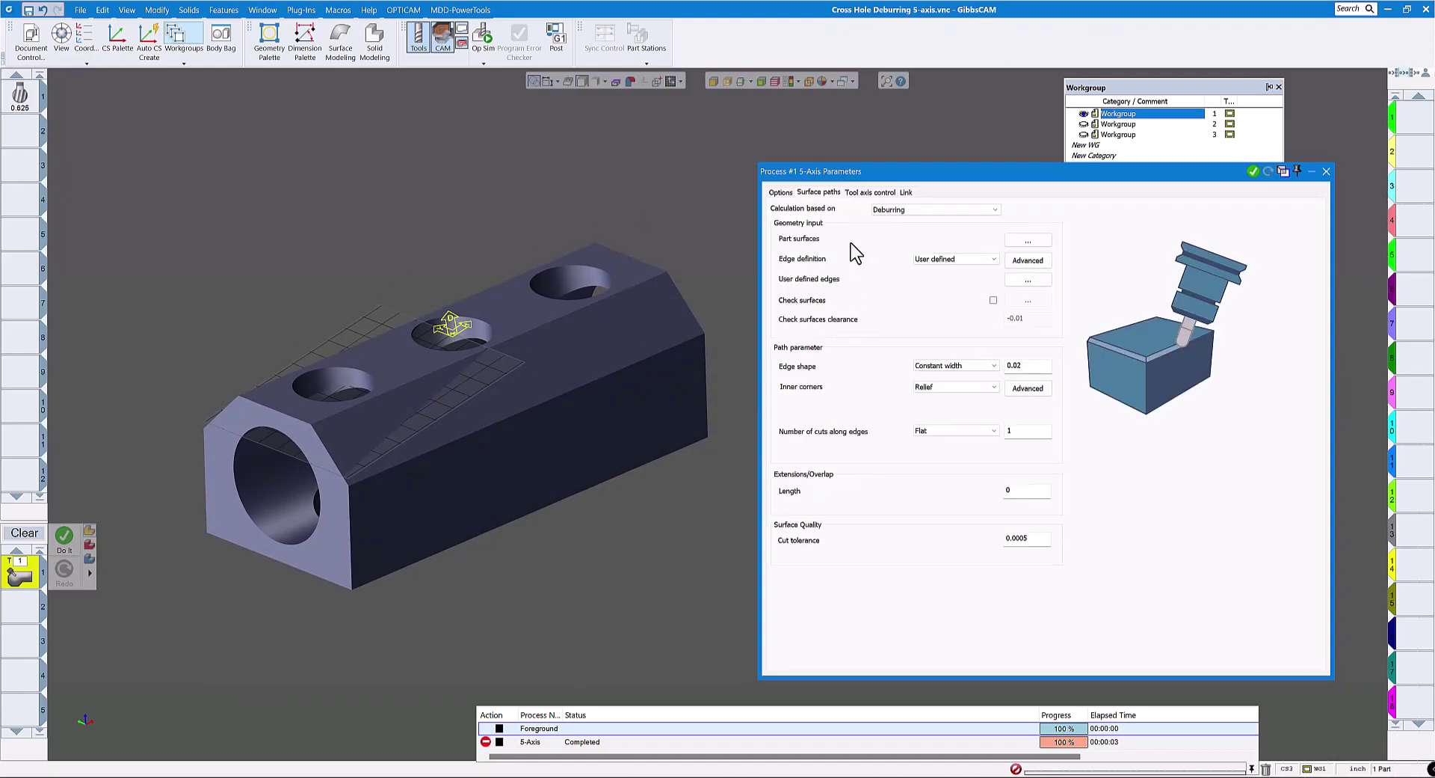
{"action": "left_click", "coordinate": [1027, 240]}
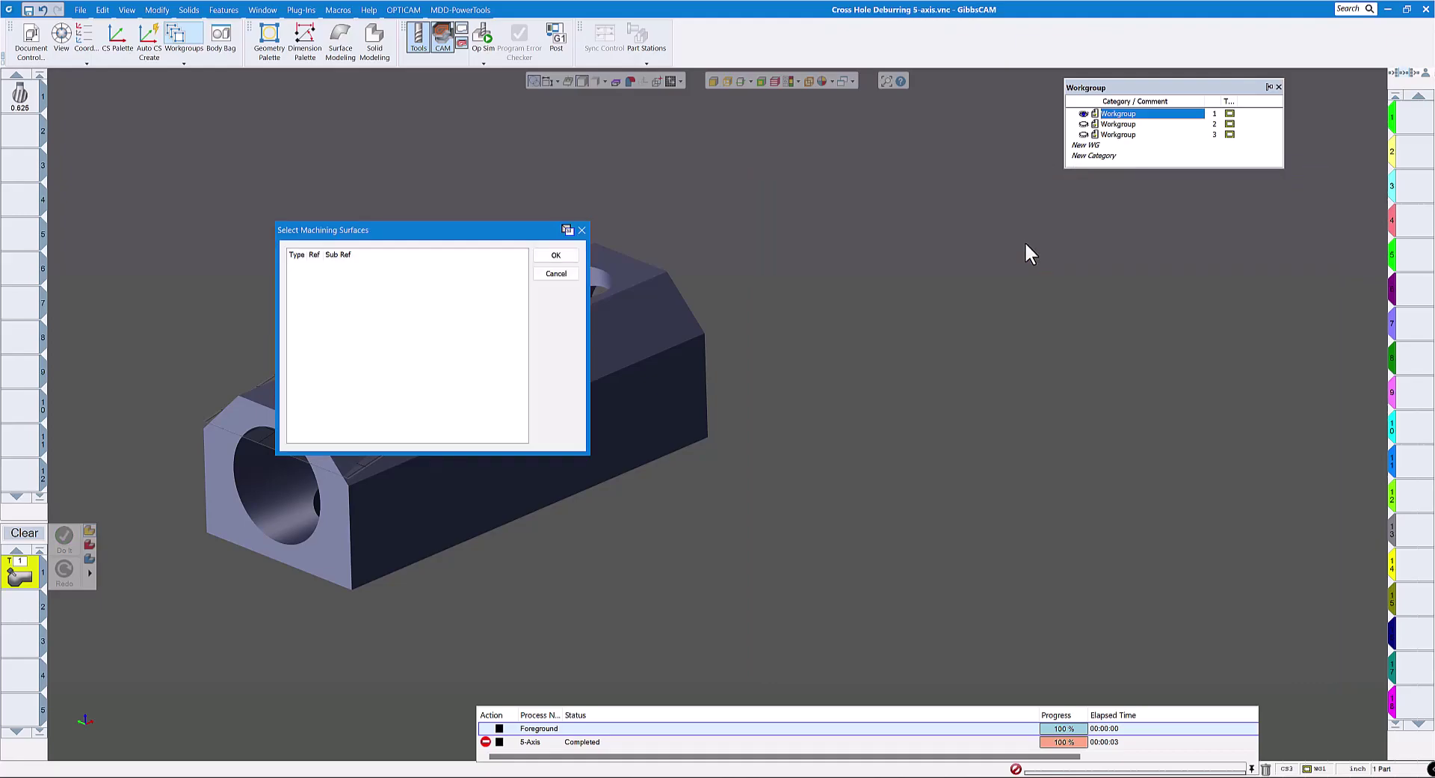
{"action": "left_click_drag", "start_coordinate": [513, 230], "coordinate": [1200, 299]}
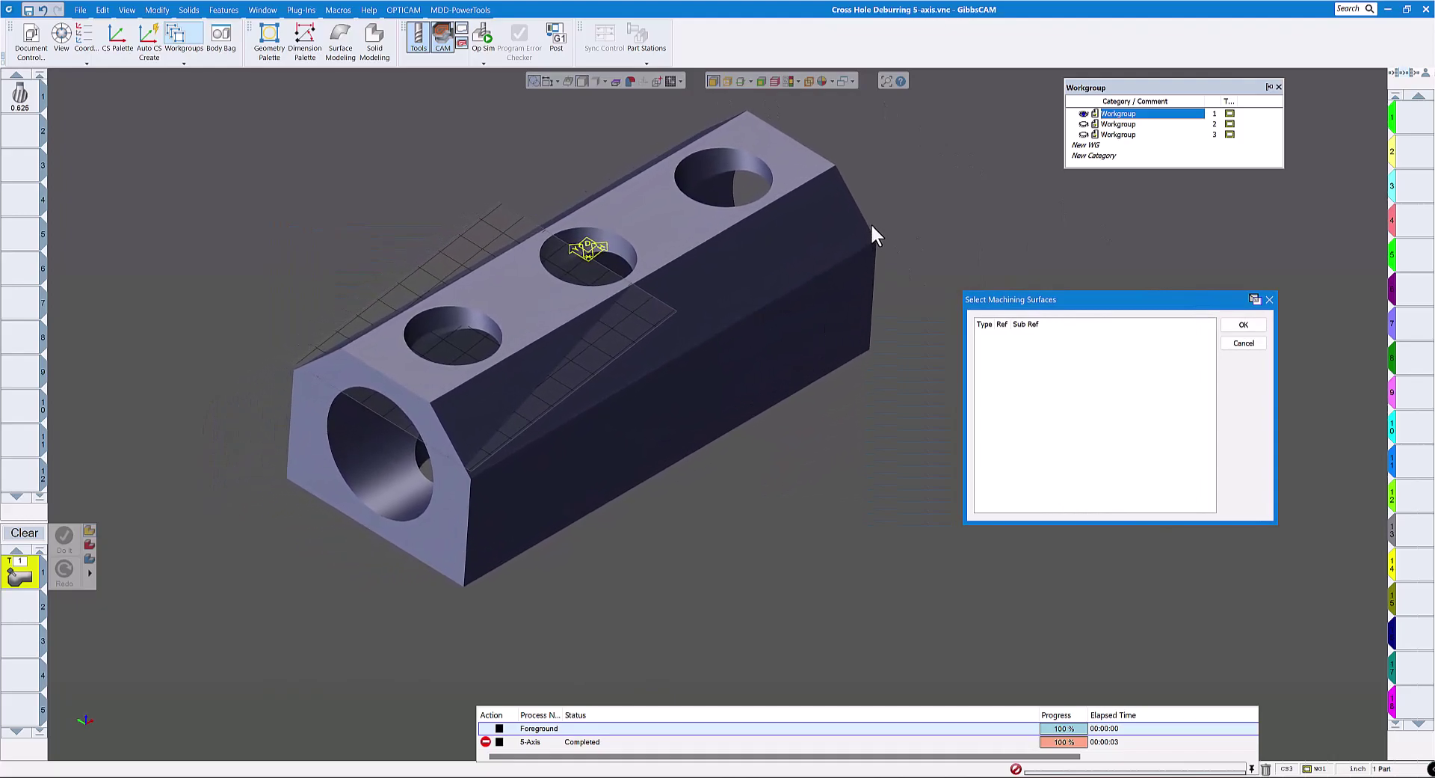
{"action": "left_click", "coordinate": [391, 468]}
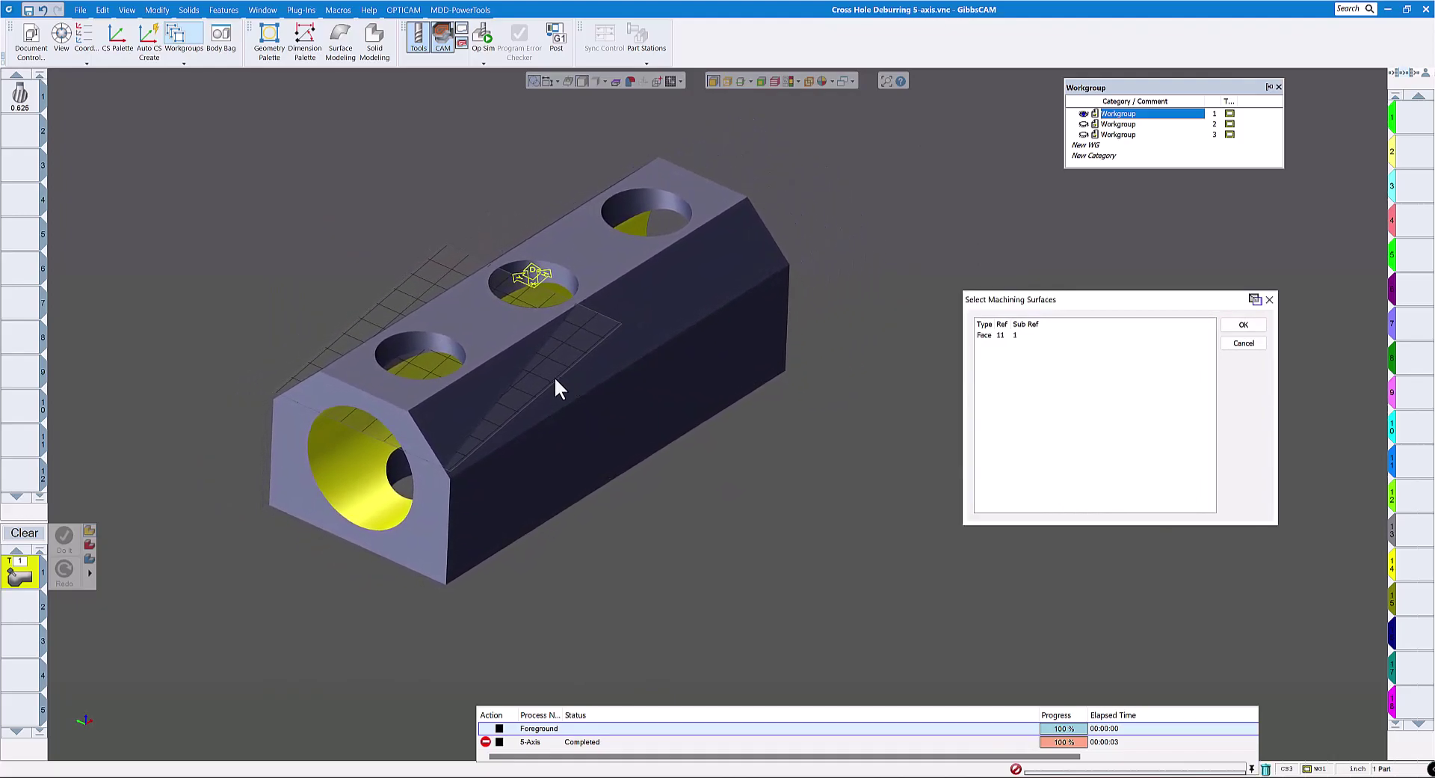
{"action": "left_click", "coordinate": [409, 361]}
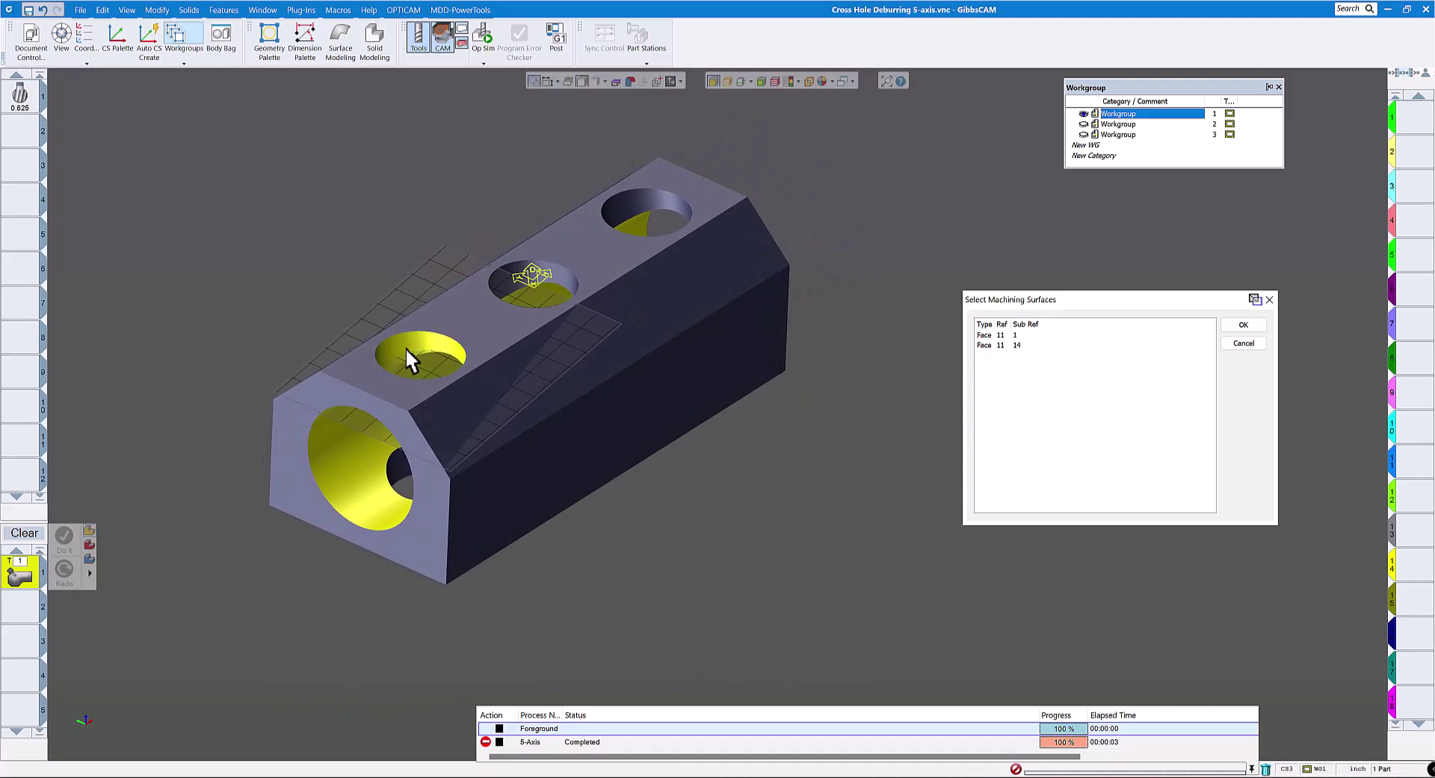
{"action": "left_click", "coordinate": [644, 208]}
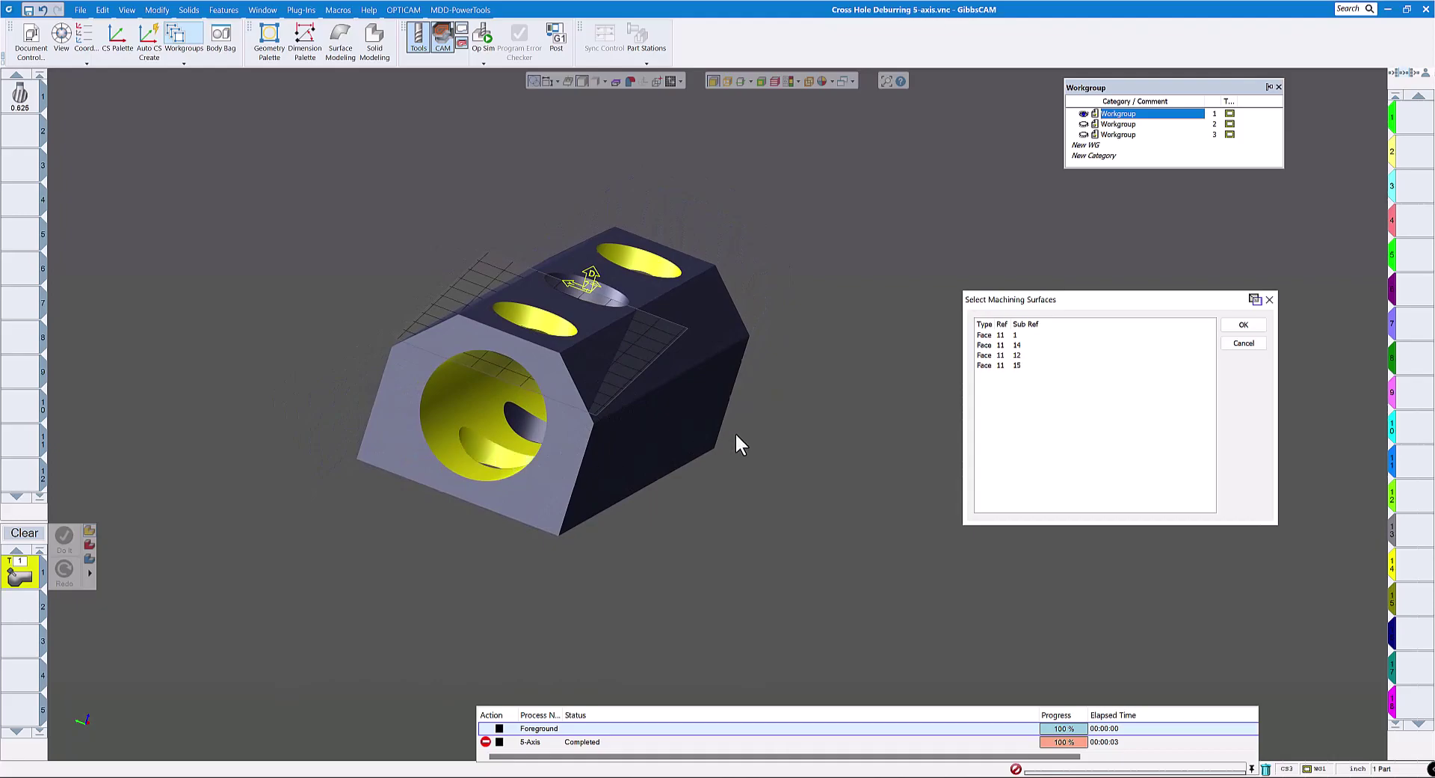
{"action": "key", "text": "Right"}
{"action": "key", "text": "Right"}
{"action": "key", "text": "Right"}
{"action": "key", "text": "Right"}
{"action": "key", "text": "Right"}
{"action": "key", "text": "Right"}
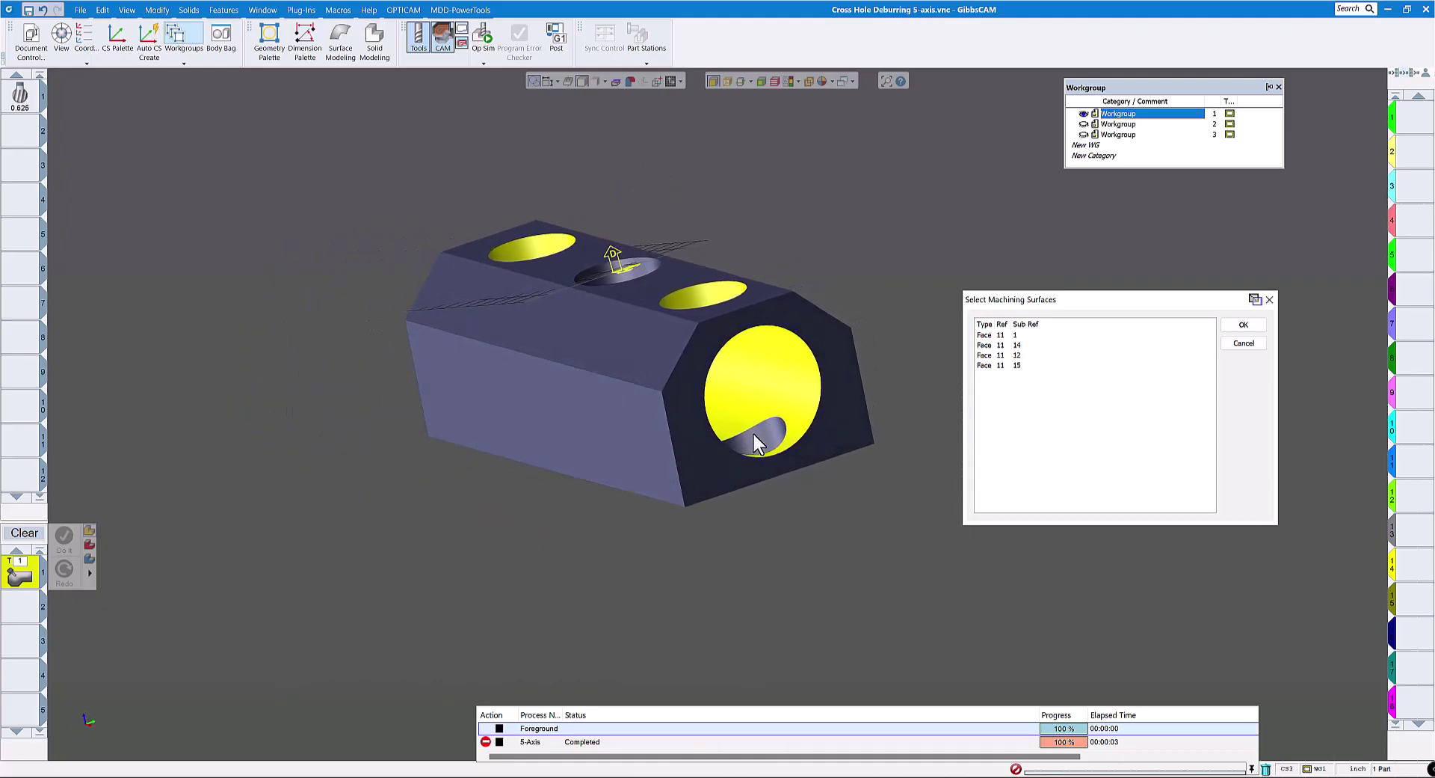
{"action": "left_click", "coordinate": [753, 434]}
{"action": "left_click", "coordinate": [1243, 324]}
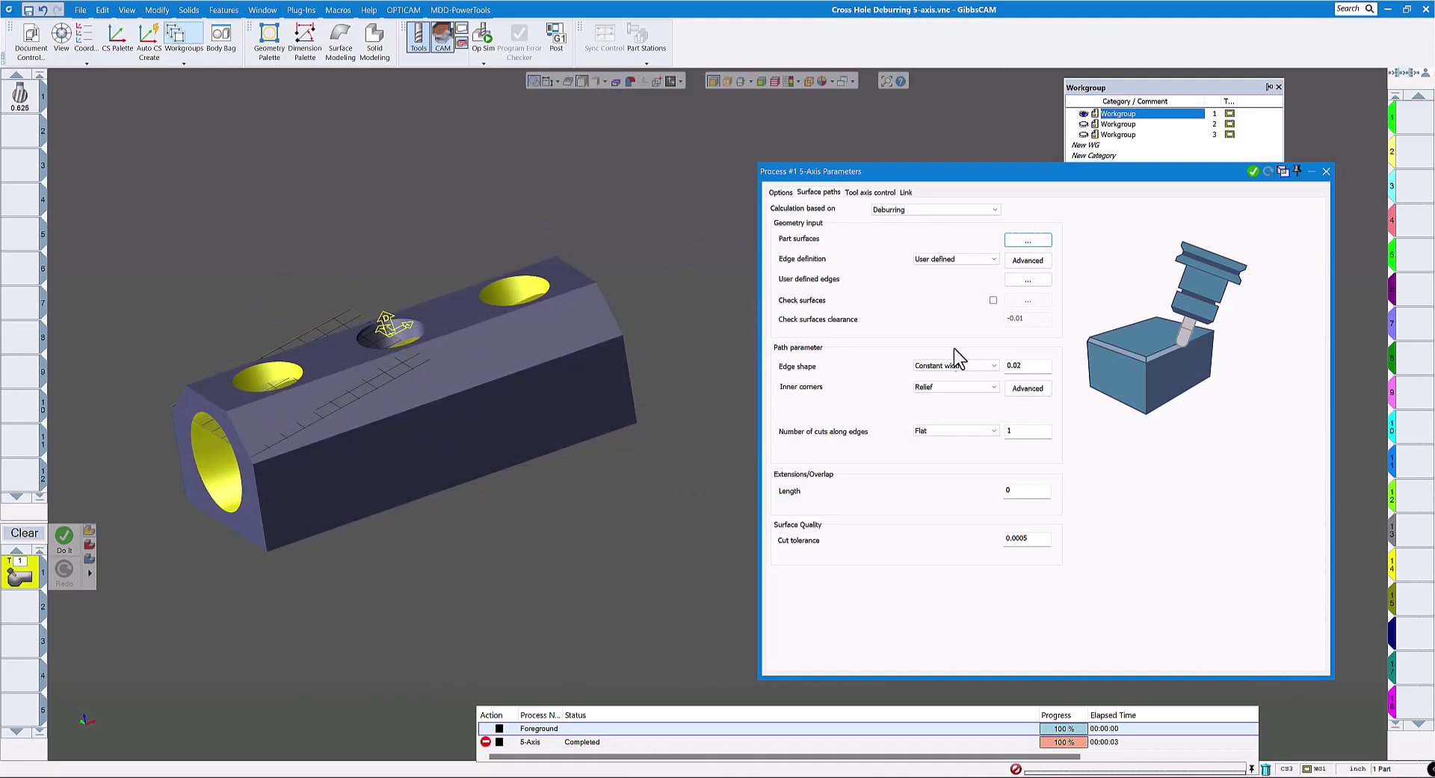
Step: Define the user-defined edges as the four intersection curves between the main bore and the two outer cross-holes
{"action": "left_click", "coordinate": [1028, 279]}
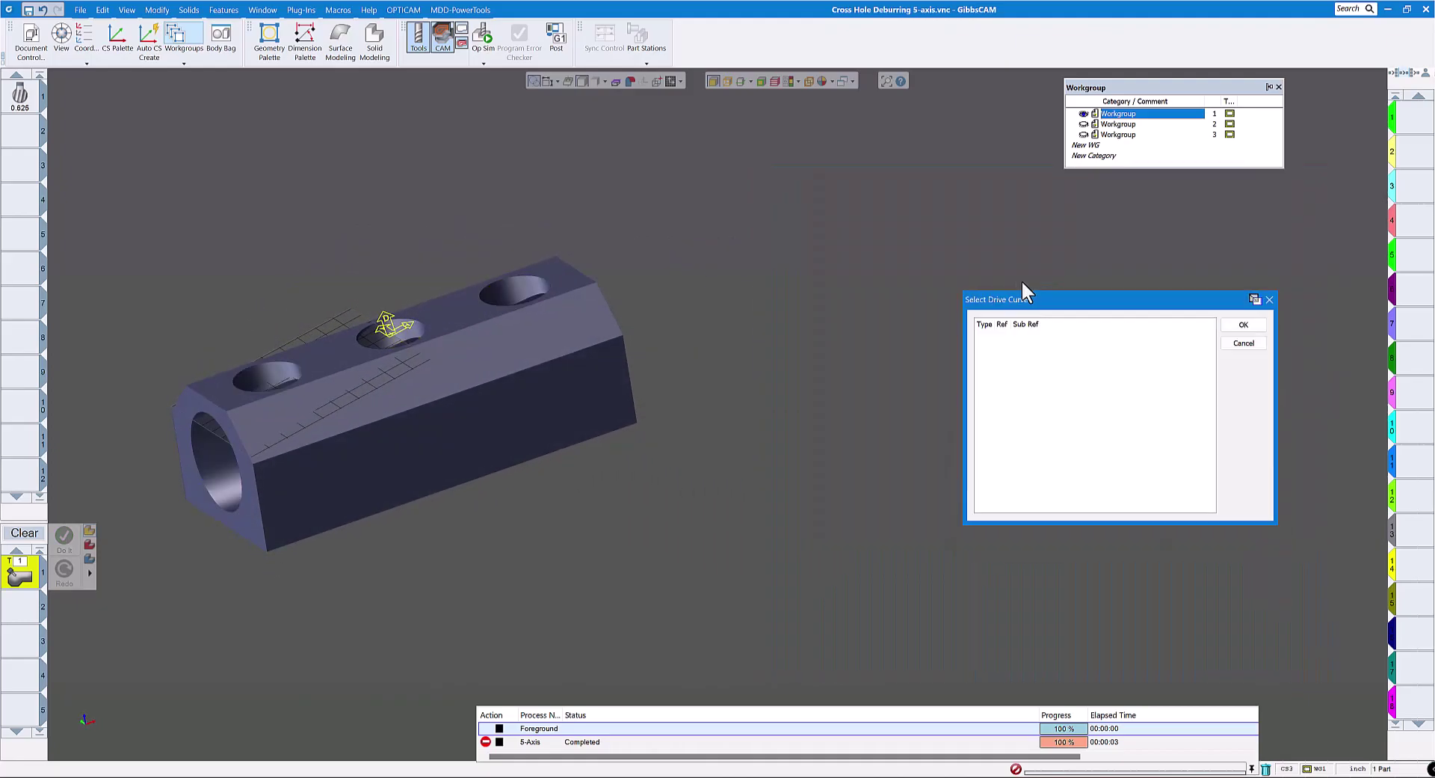
{"action": "left_click", "coordinate": [727, 81]}
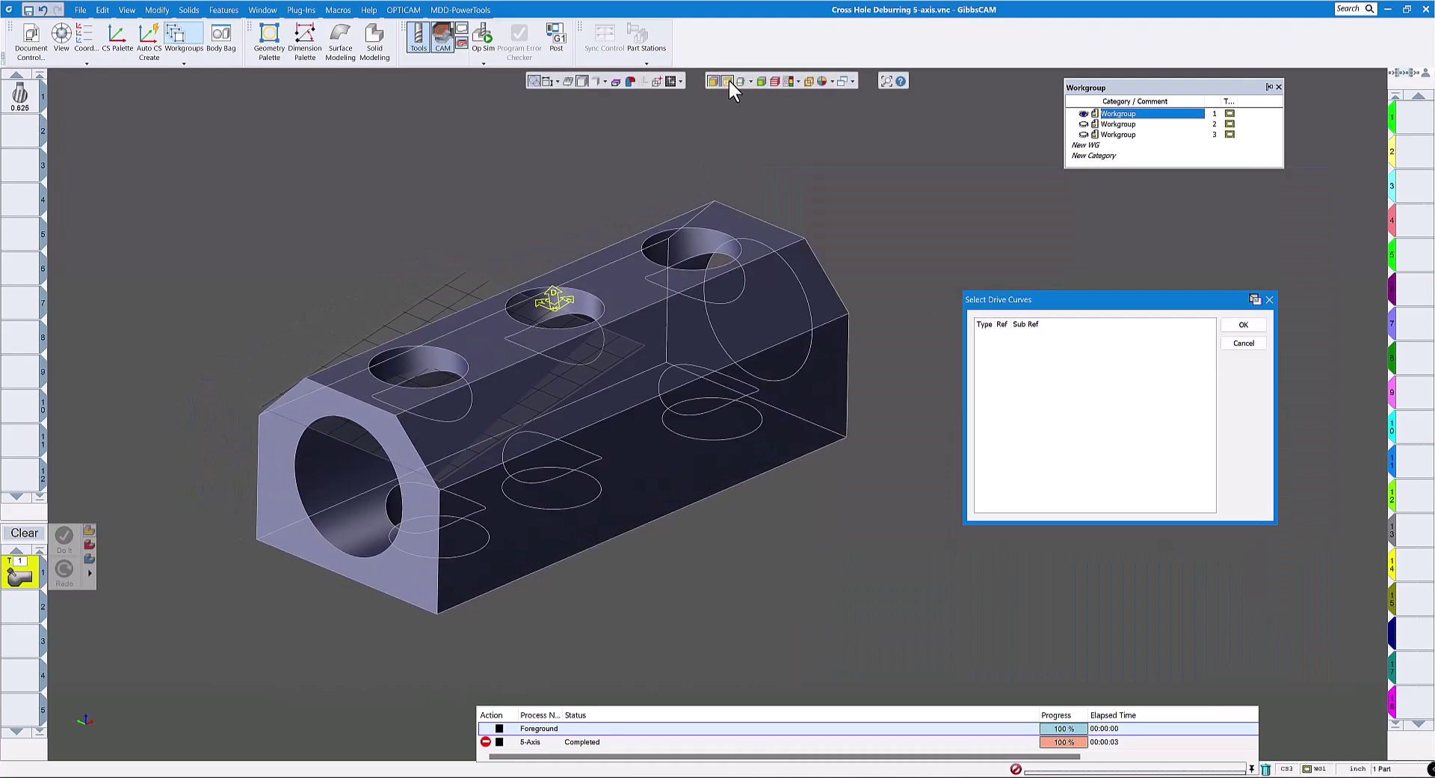
{"action": "left_click", "coordinate": [693, 297]}
{"action": "left_click", "coordinate": [691, 364]}
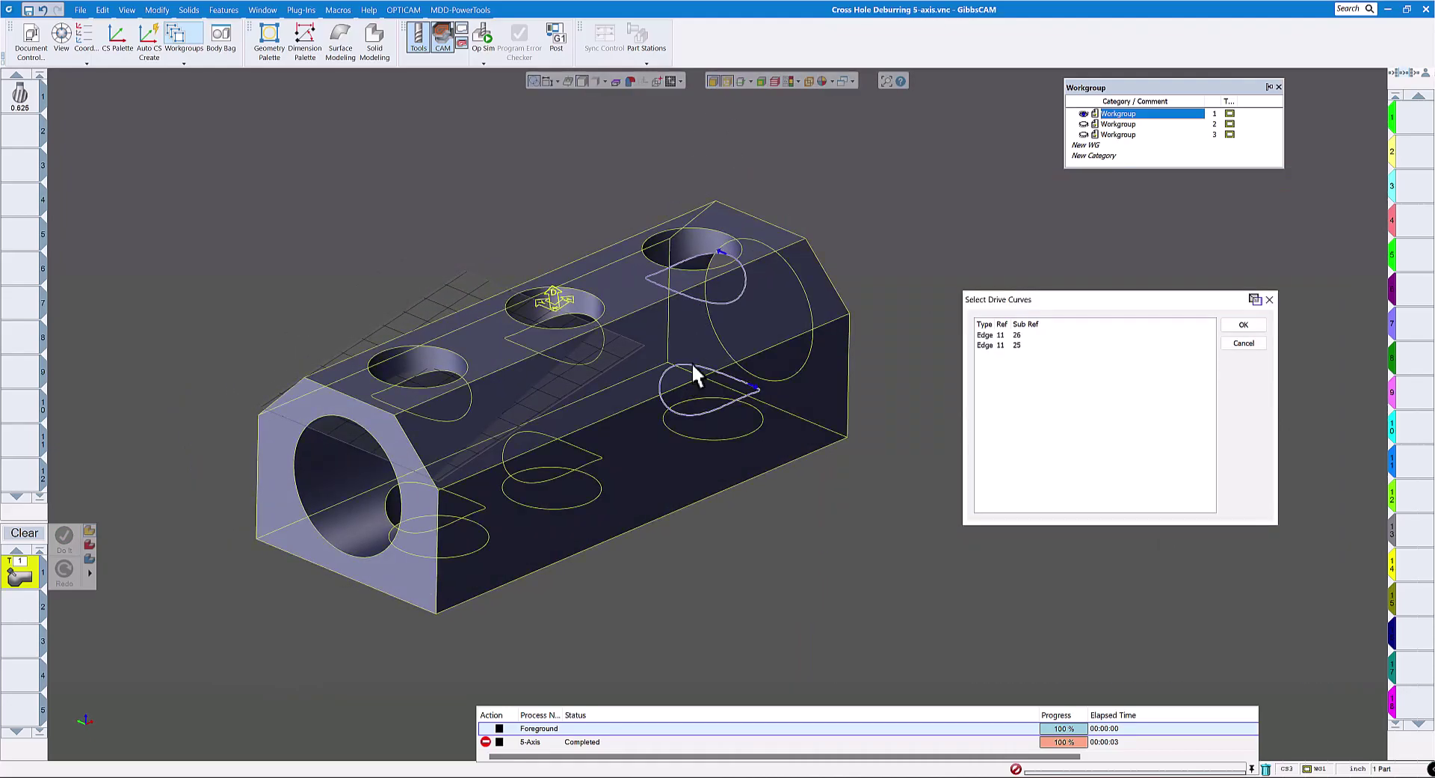
{"action": "left_click", "coordinate": [450, 363]}
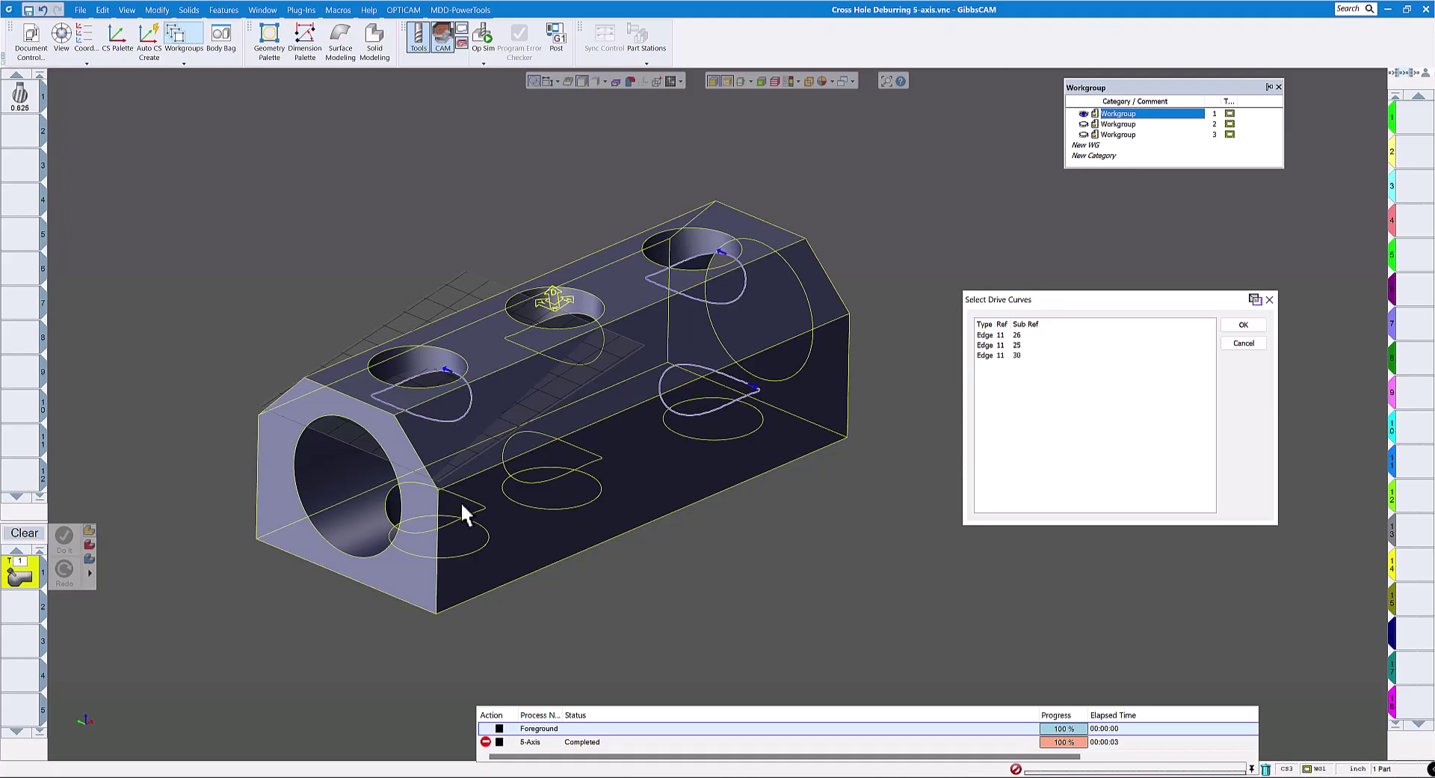
{"action": "left_click", "coordinate": [483, 507]}
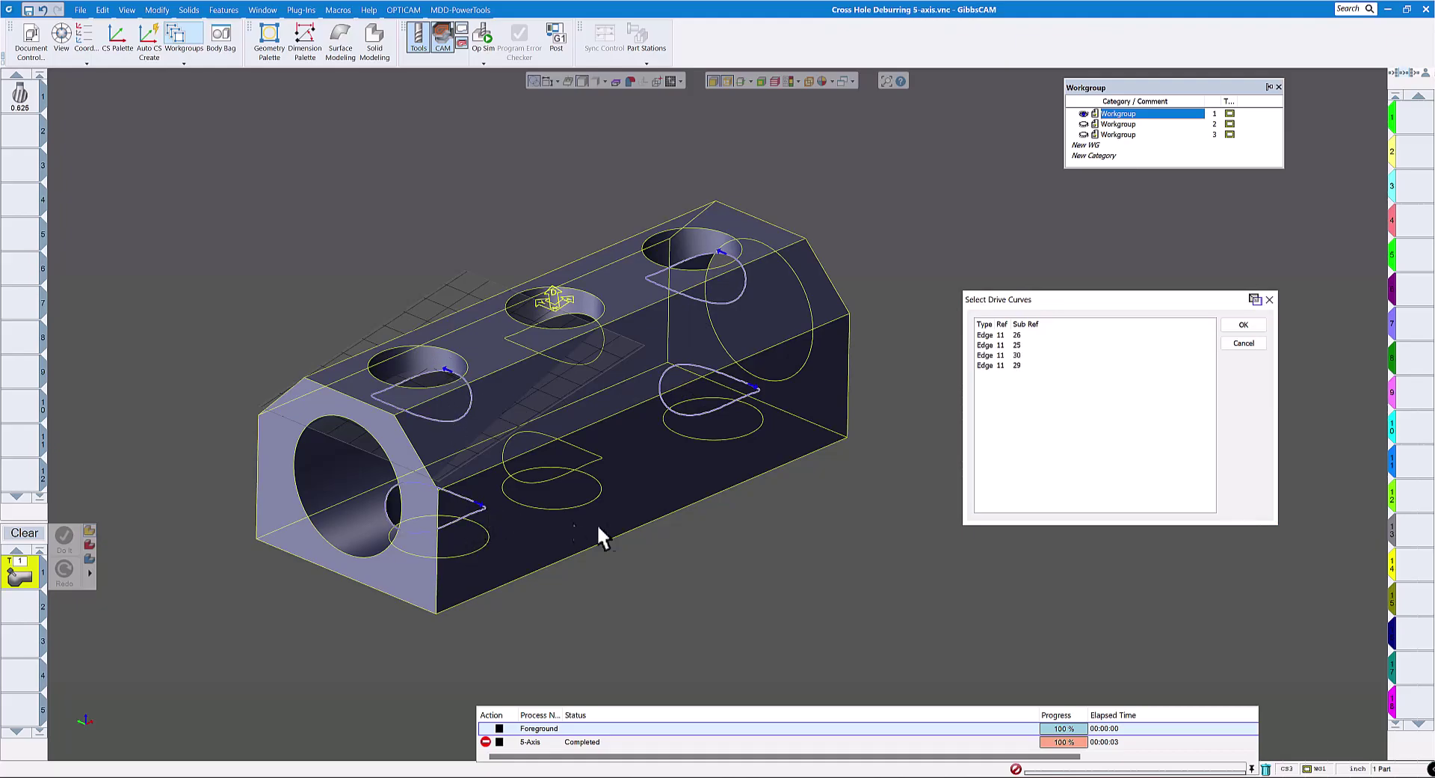
{"action": "left_click", "coordinate": [1243, 324]}
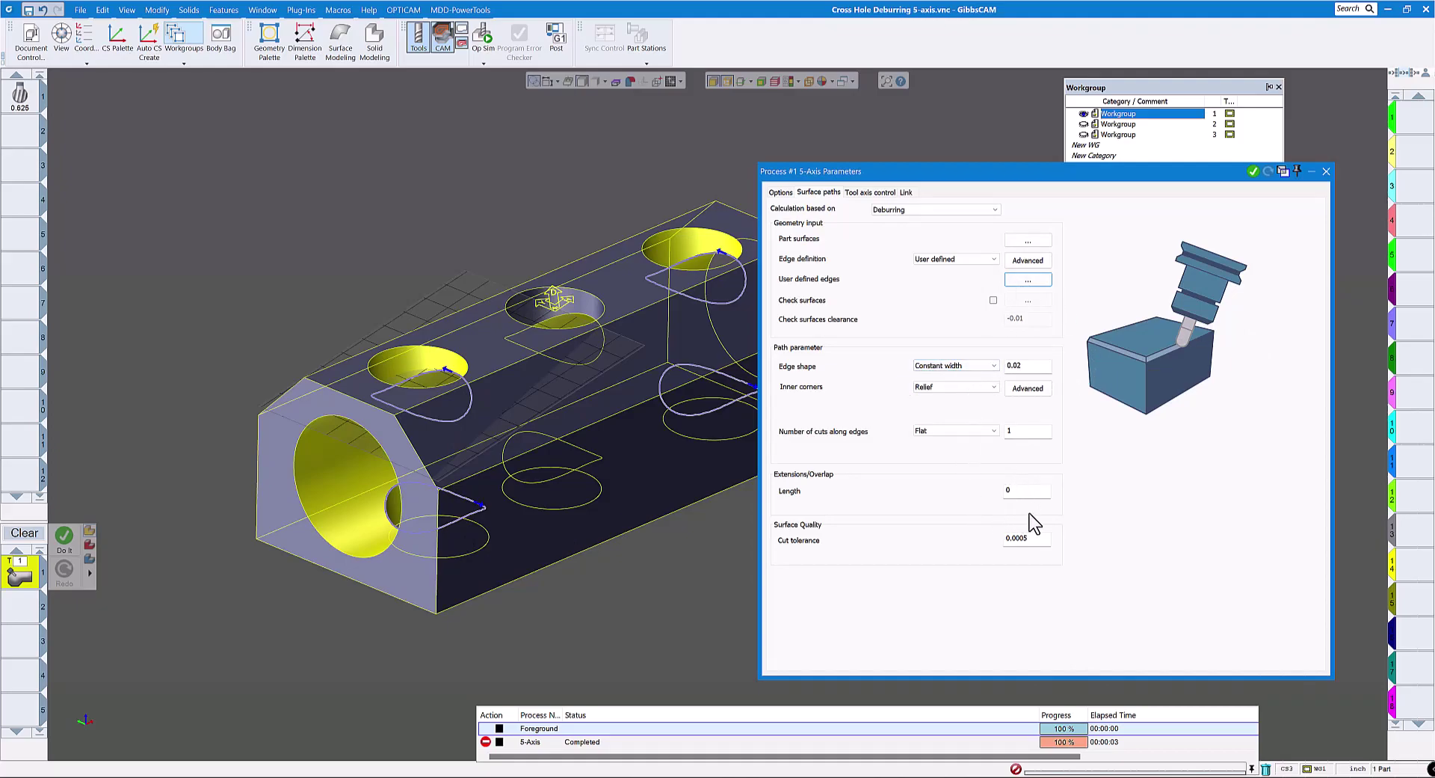
Step: Review the clearance area and tilt range settings, calculate the deburring toolpath and close the process parameters
{"action": "left_click", "coordinate": [906, 193]}
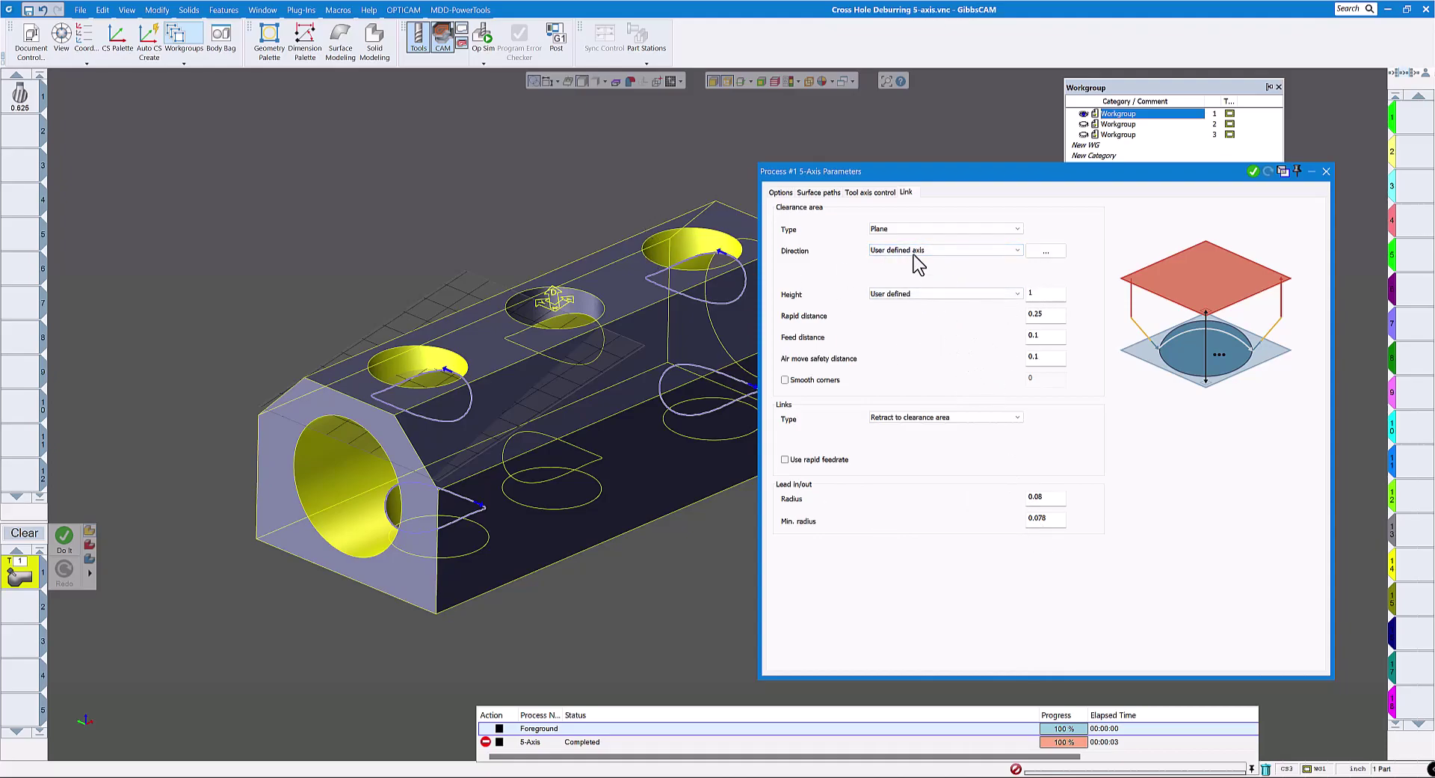
{"action": "left_click", "coordinate": [875, 193]}
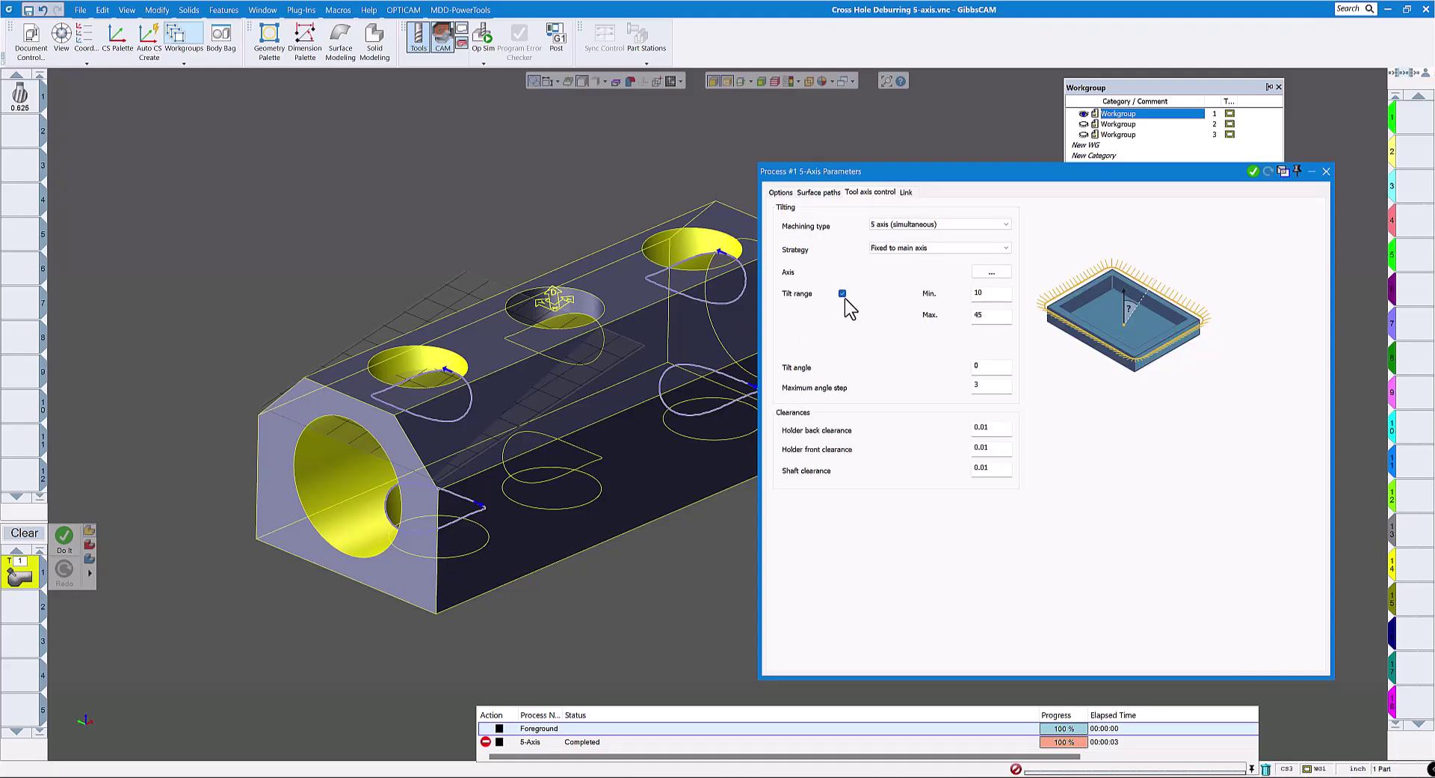
{"action": "left_click", "coordinate": [987, 294]}
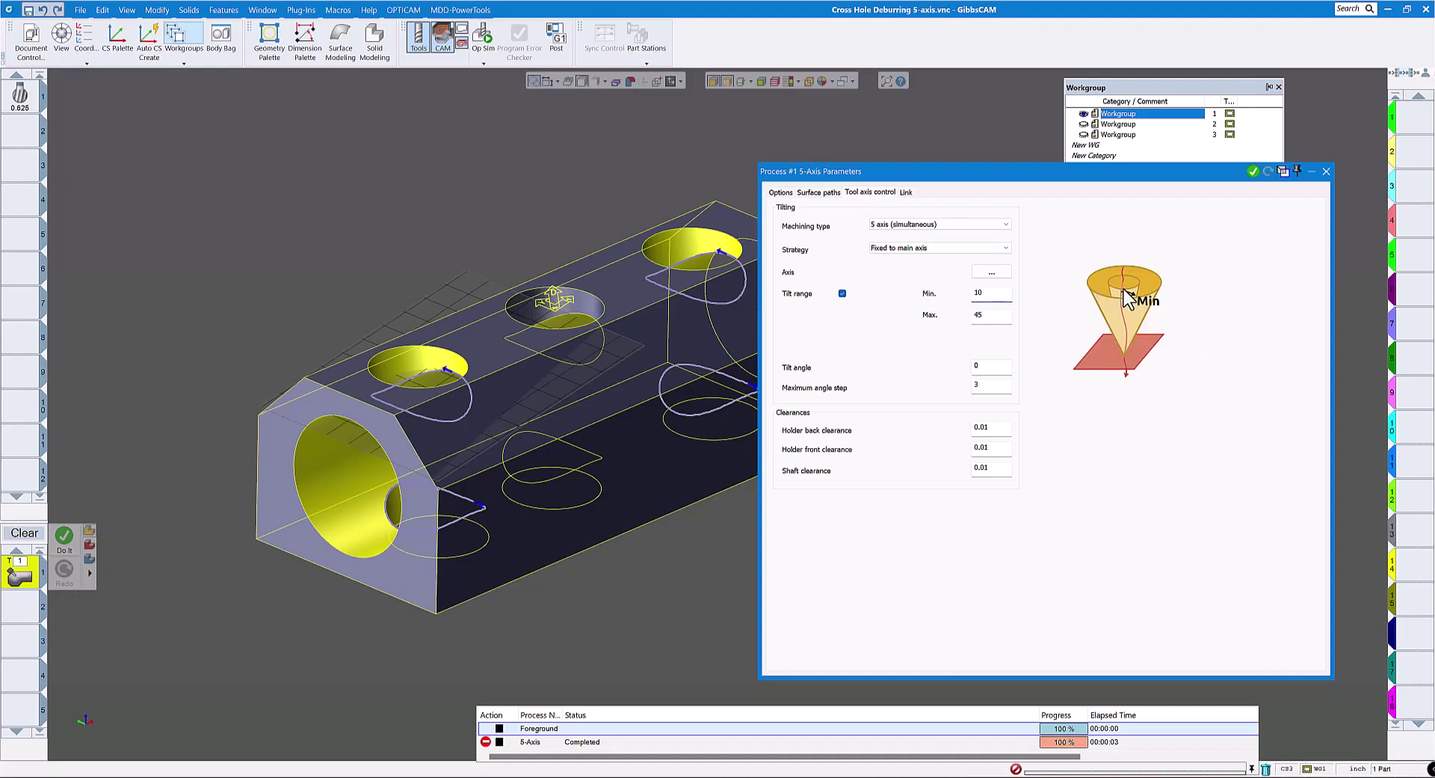
{"action": "left_click", "coordinate": [987, 317]}
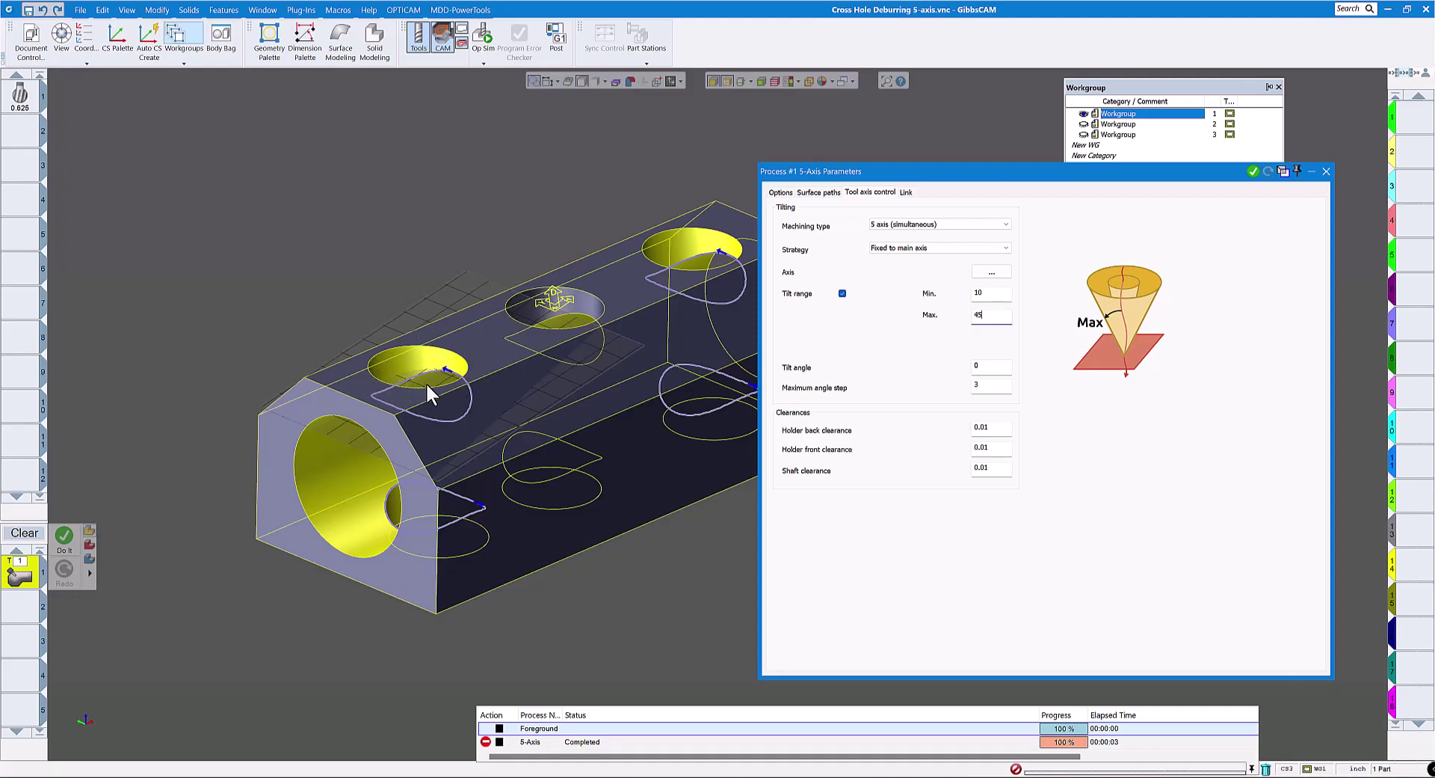
{"action": "left_click_drag", "start_coordinate": [1166, 174], "coordinate": [1128, 183]}
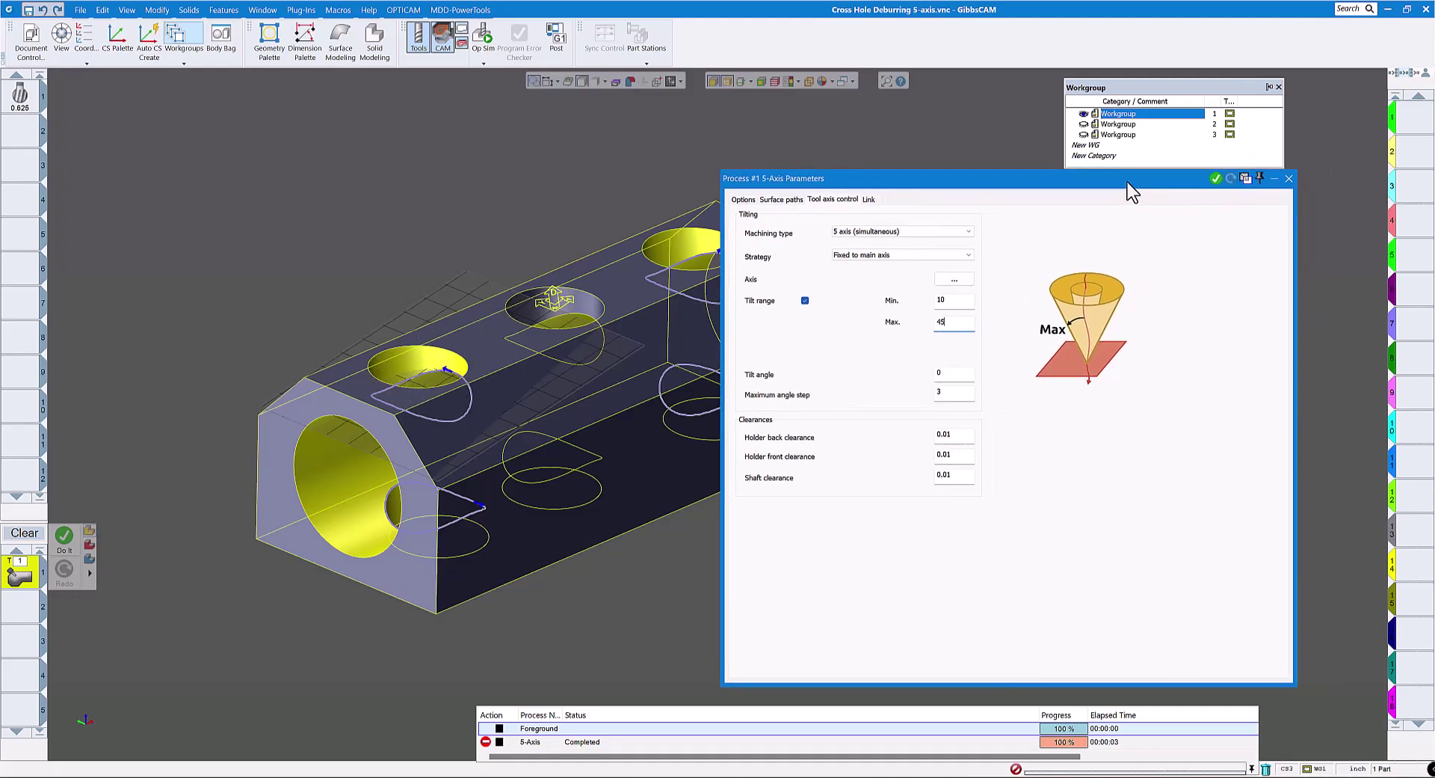
{"action": "left_click", "coordinate": [1216, 178]}
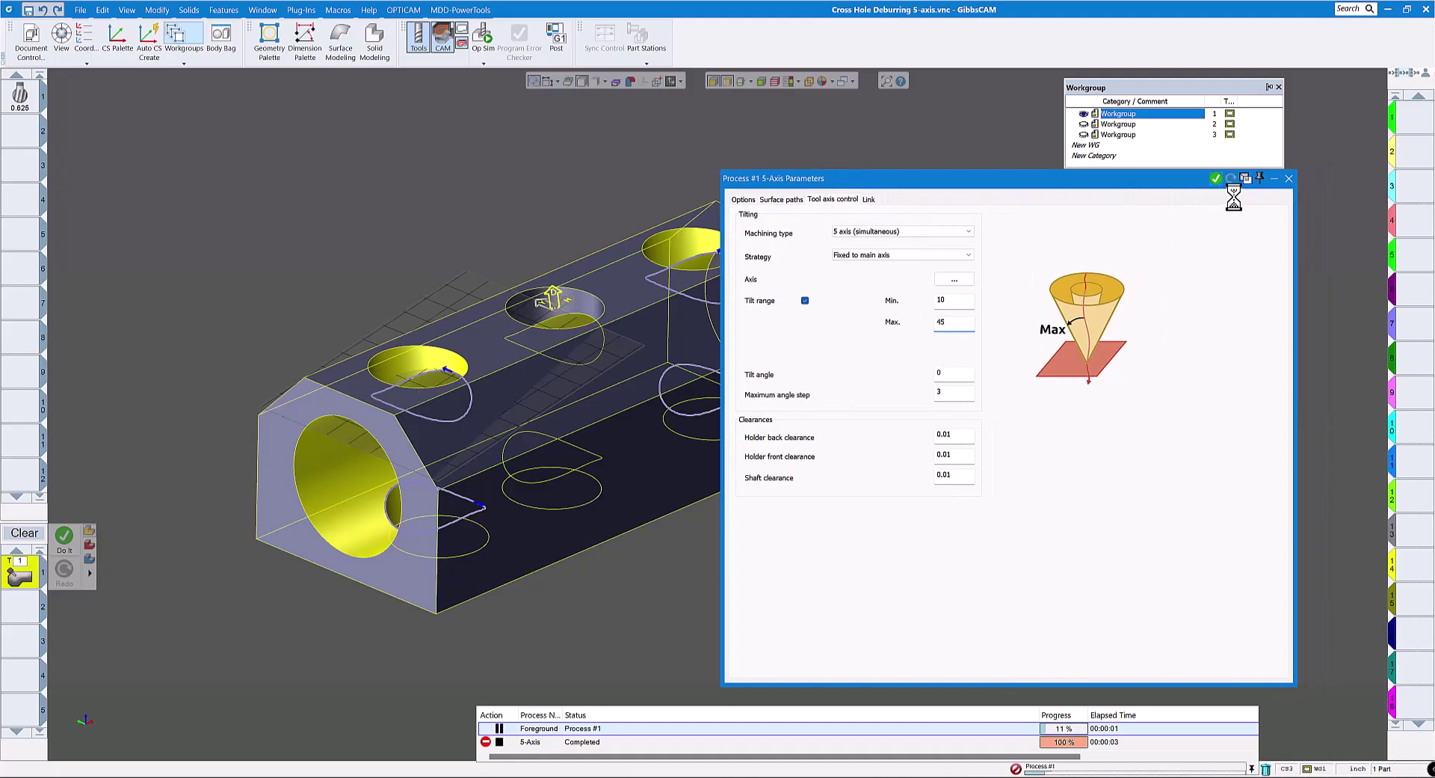
{"action": "left_click", "coordinate": [1289, 178]}
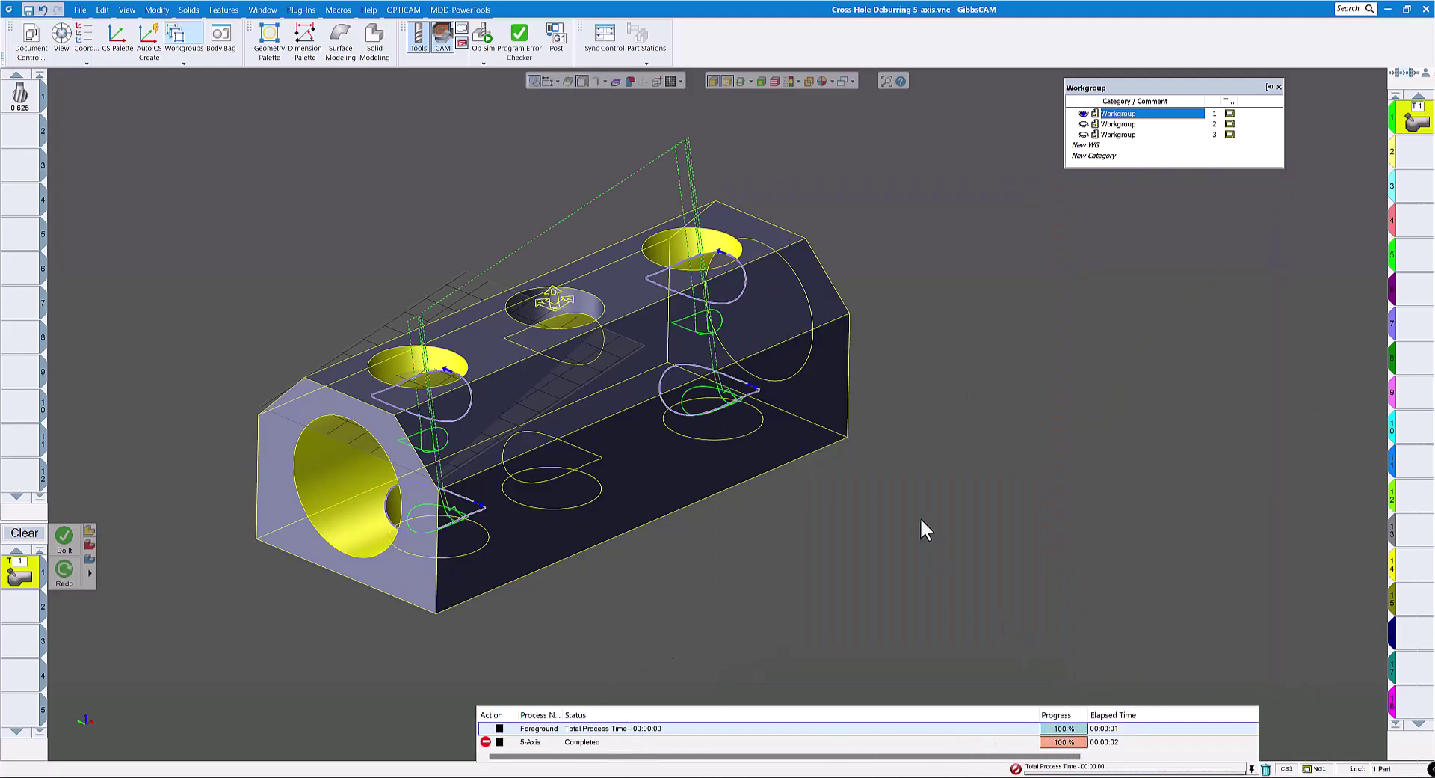
Step: Inspect the toolpath, run the operation simulation at reduced speed and raise the playback speed slightly while it runs
{"action": "middle_click_drag", "start_coordinate": [438, 437], "coordinate": [561, 173]}
{"action": "left_click", "coordinate": [482, 36]}
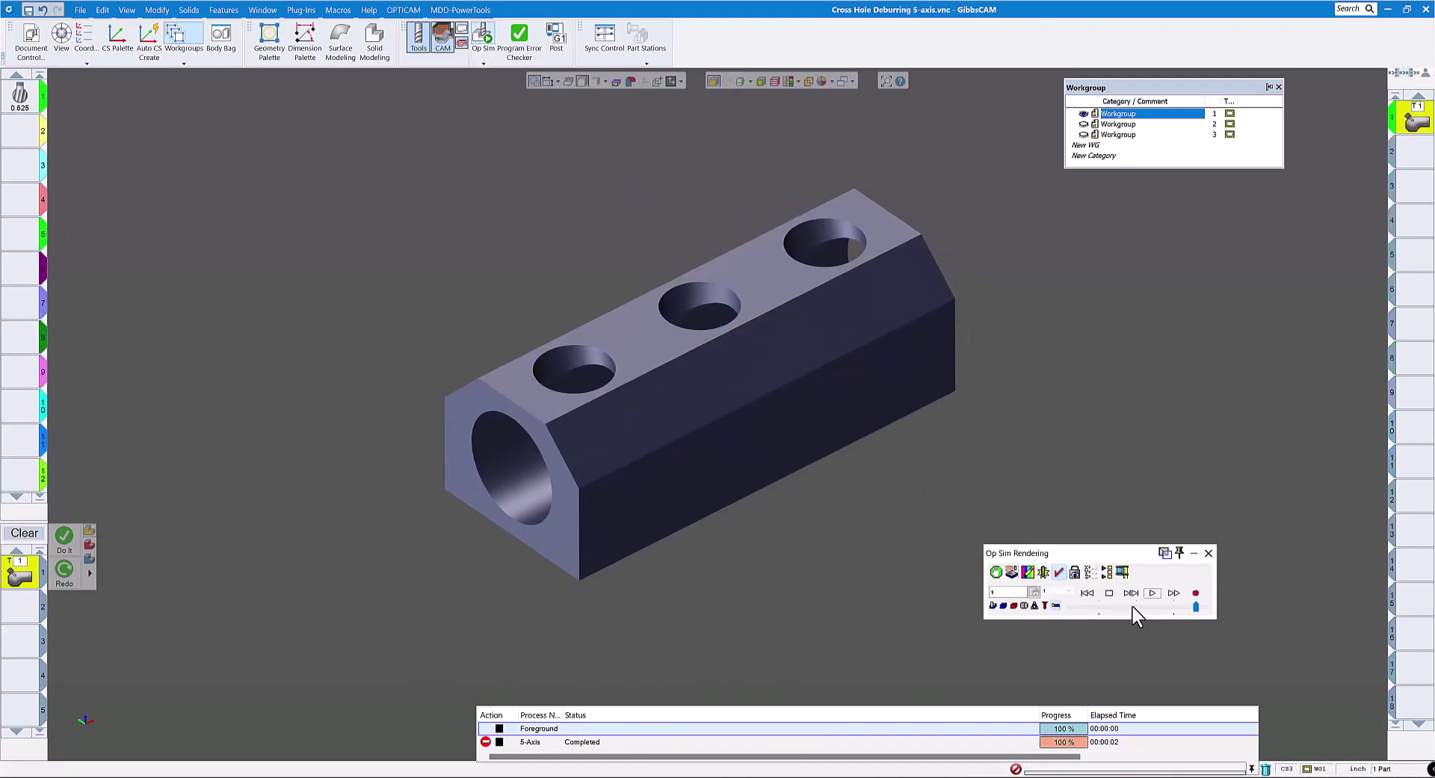
{"action": "left_click", "coordinate": [1132, 605]}
{"action": "left_click", "coordinate": [1154, 593]}
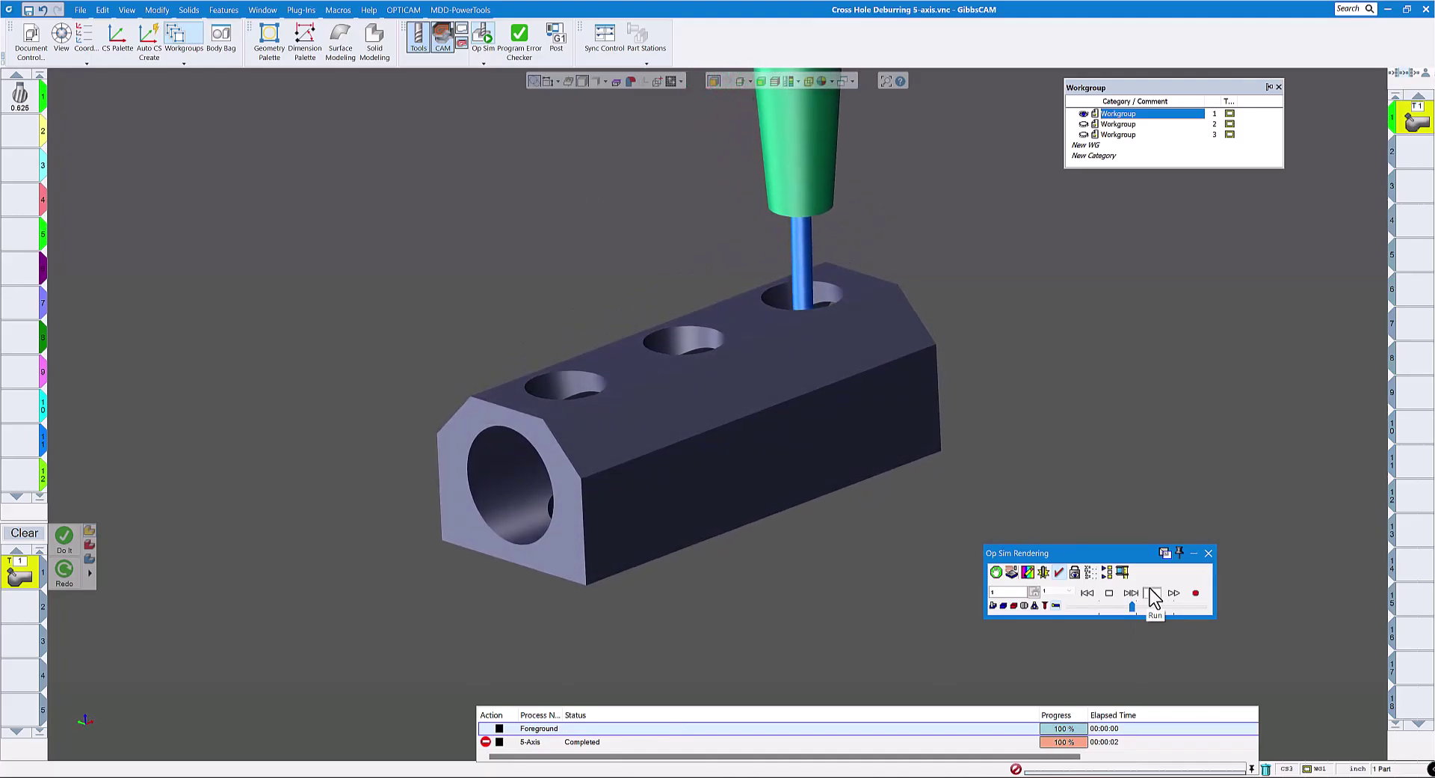
{"action": "left_click", "coordinate": [1152, 605]}
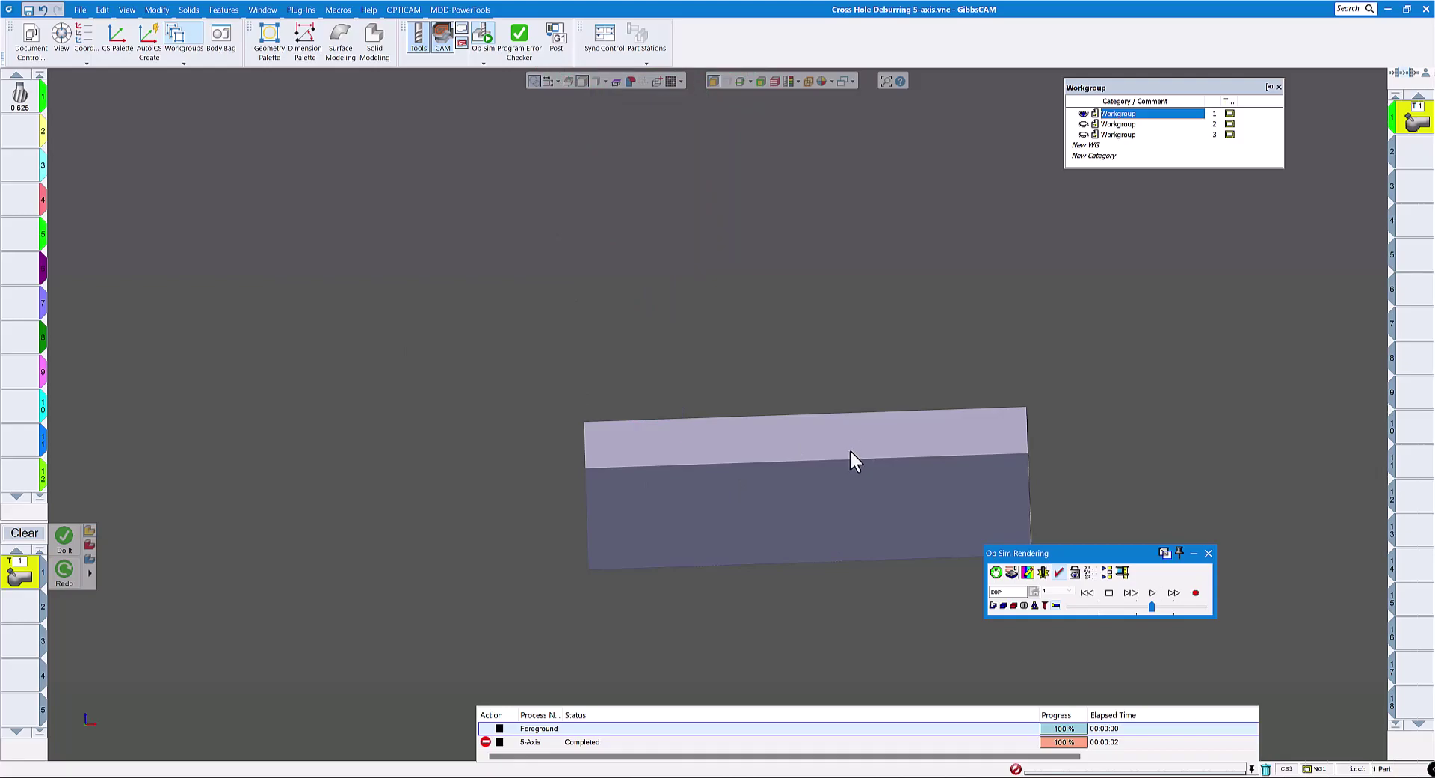
Step: Examine the deburred bore edges of the two outer holes from several sides and close the simulation
{"action": "key", "text": "Left"}
{"action": "key", "text": "Left"}
{"action": "key", "text": "Left"}
{"action": "key", "text": "Left"}
{"action": "key", "text": "Left"}
{"action": "key", "text": "Left"}
{"action": "key", "text": "Left"}
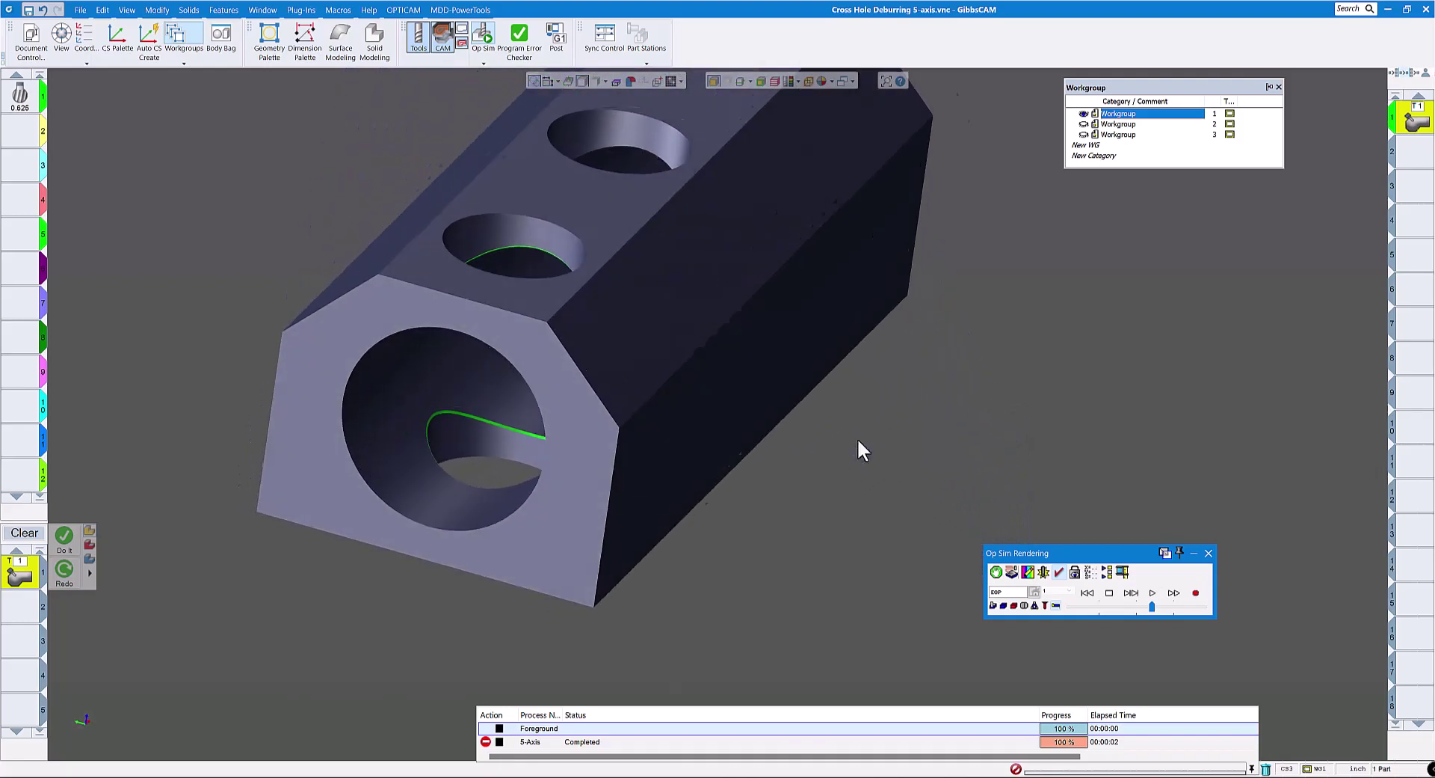
{"action": "key", "text": "Left"}
{"action": "key", "text": "Left"}
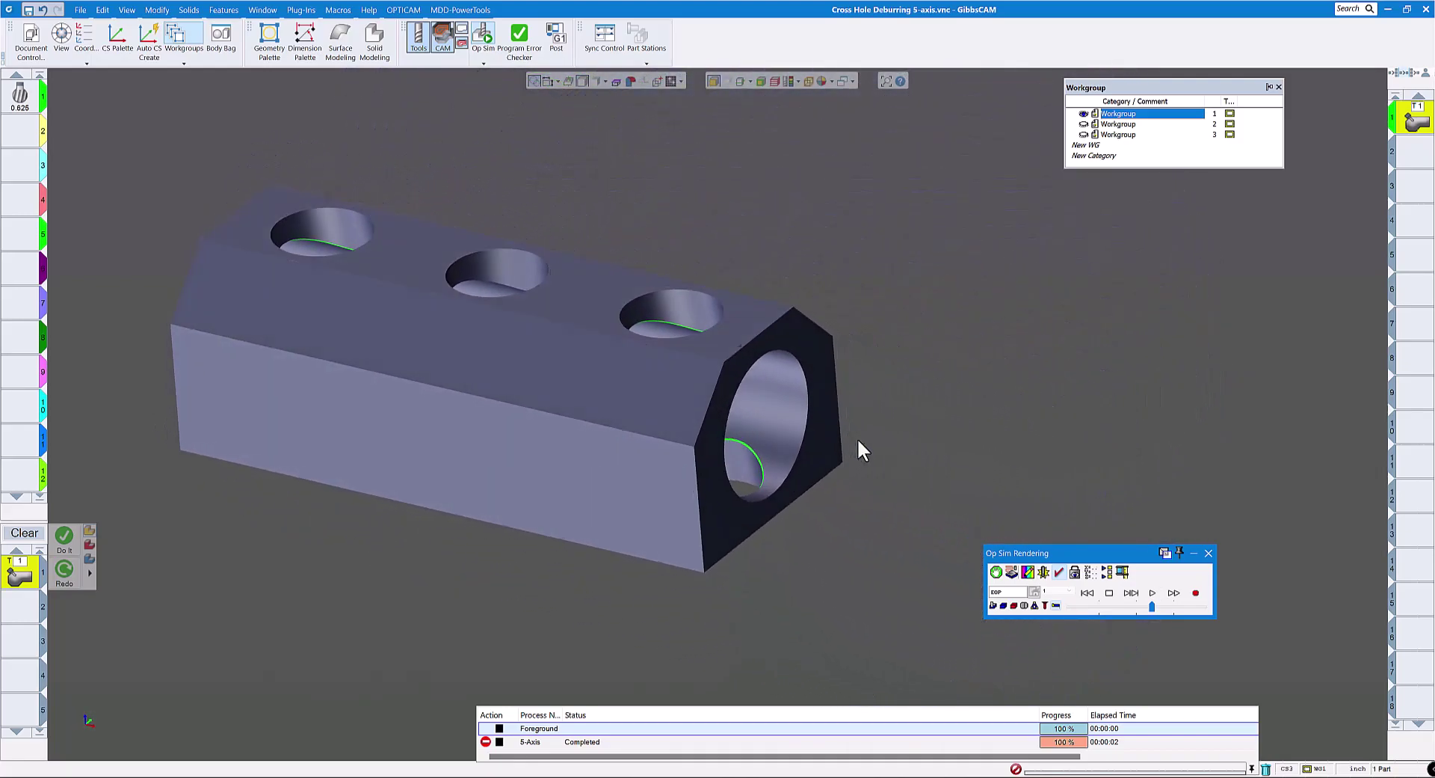
{"action": "key", "text": "Right"}
{"action": "key", "text": "Right"}
{"action": "key", "text": "Right"}
{"action": "key", "text": "Left"}
{"action": "key", "text": "Left"}
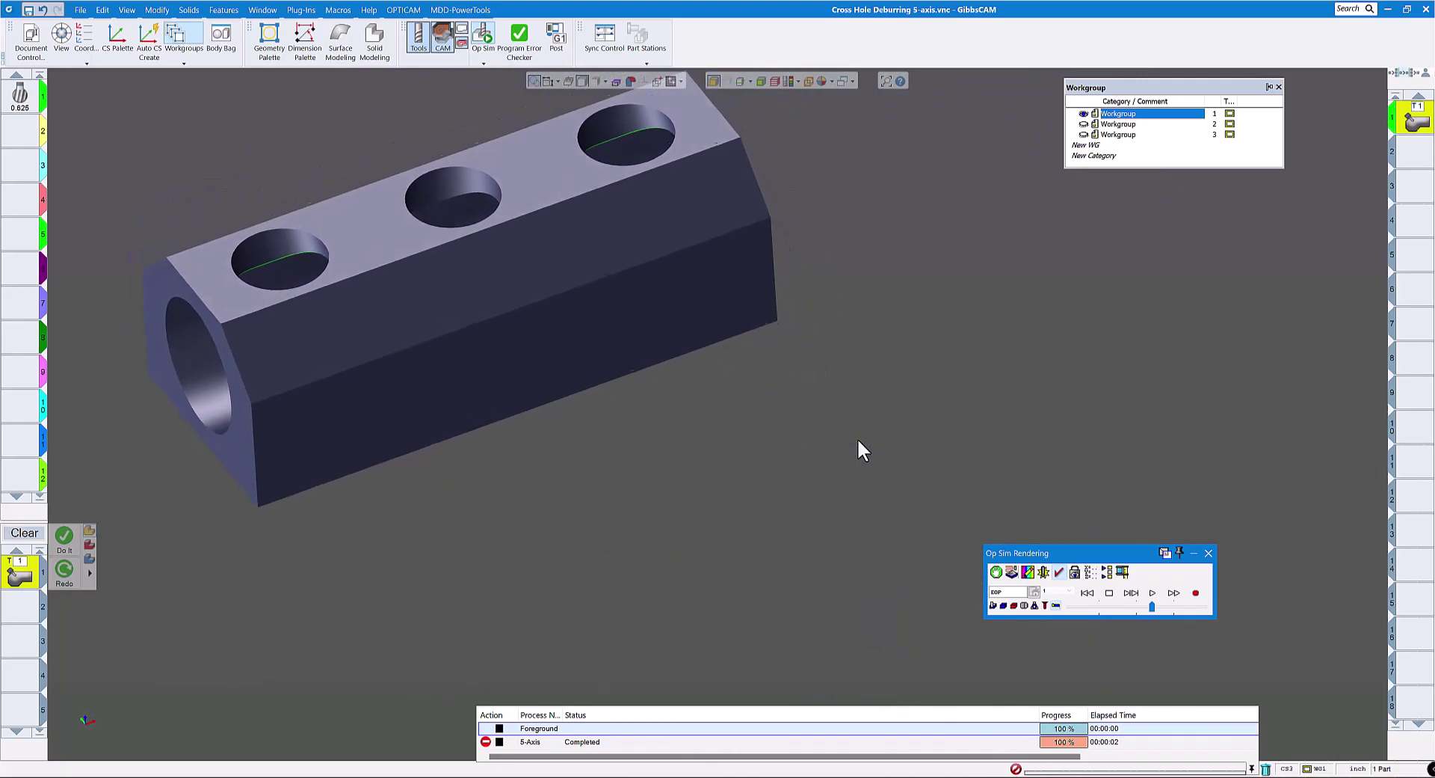
{"action": "left_click", "coordinate": [1209, 553]}
{"action": "key", "text": "Left"}
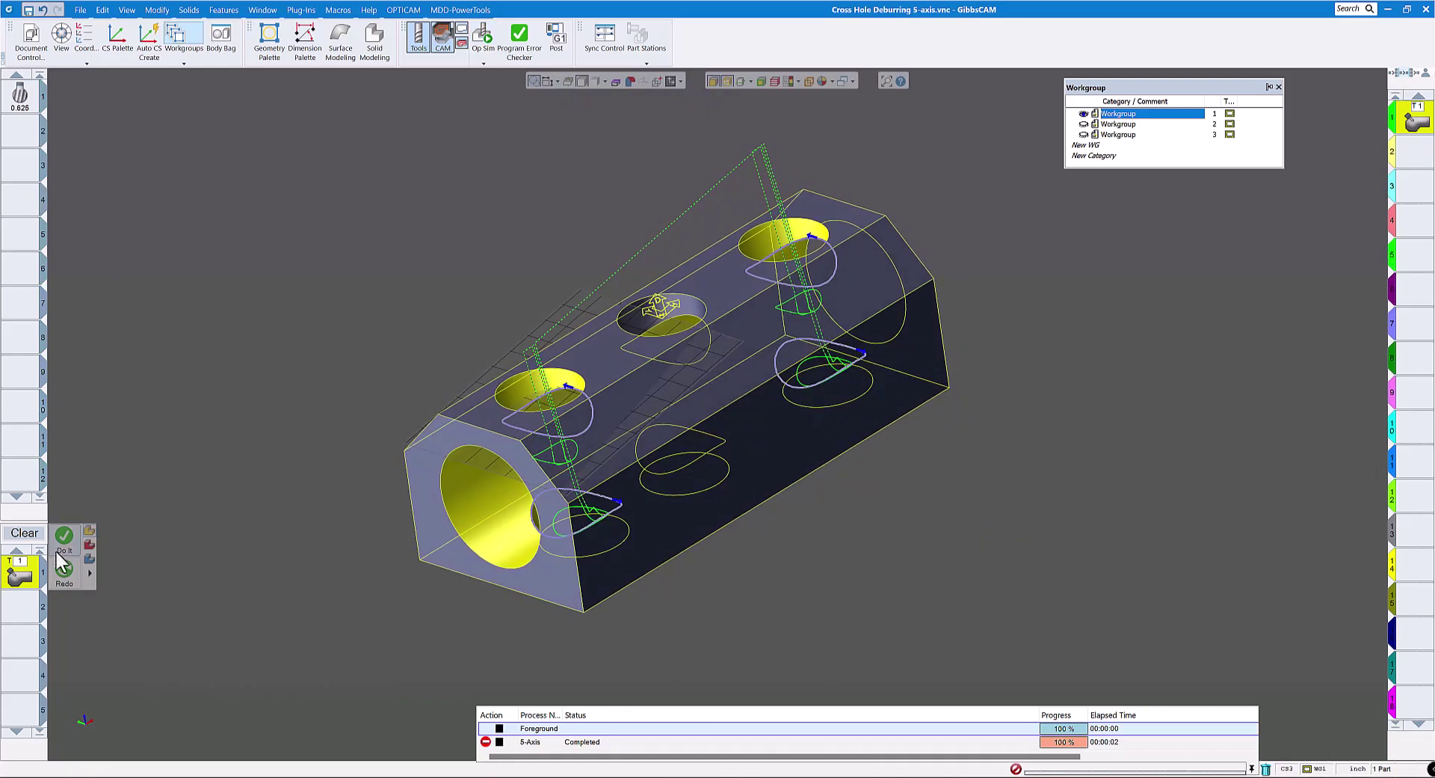
Step: Set the deburring process's machining CS to 1: XY plane, review its tool axis control and choose the second operation slot for a new operation
{"action": "double_click", "coordinate": [21, 574]}
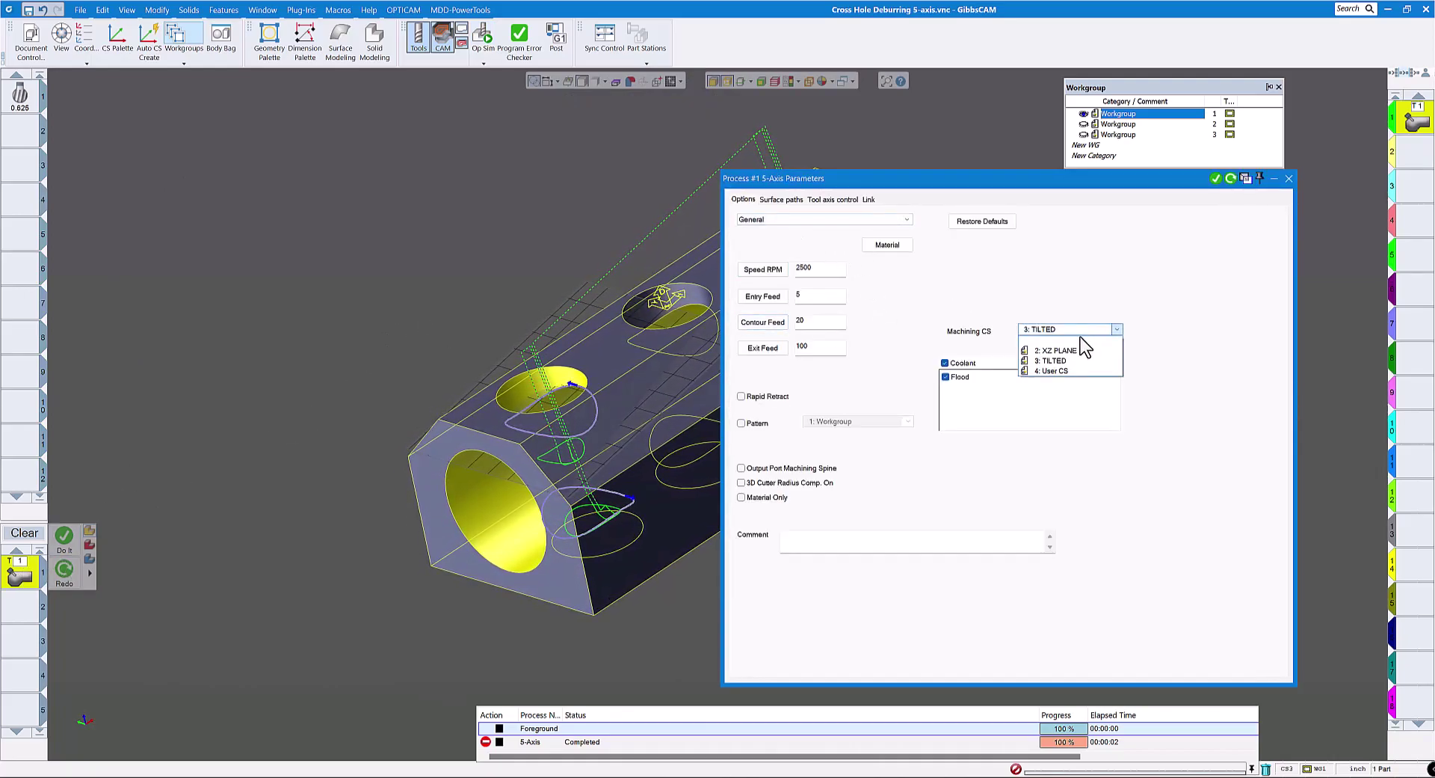
{"action": "left_click", "coordinate": [1075, 340]}
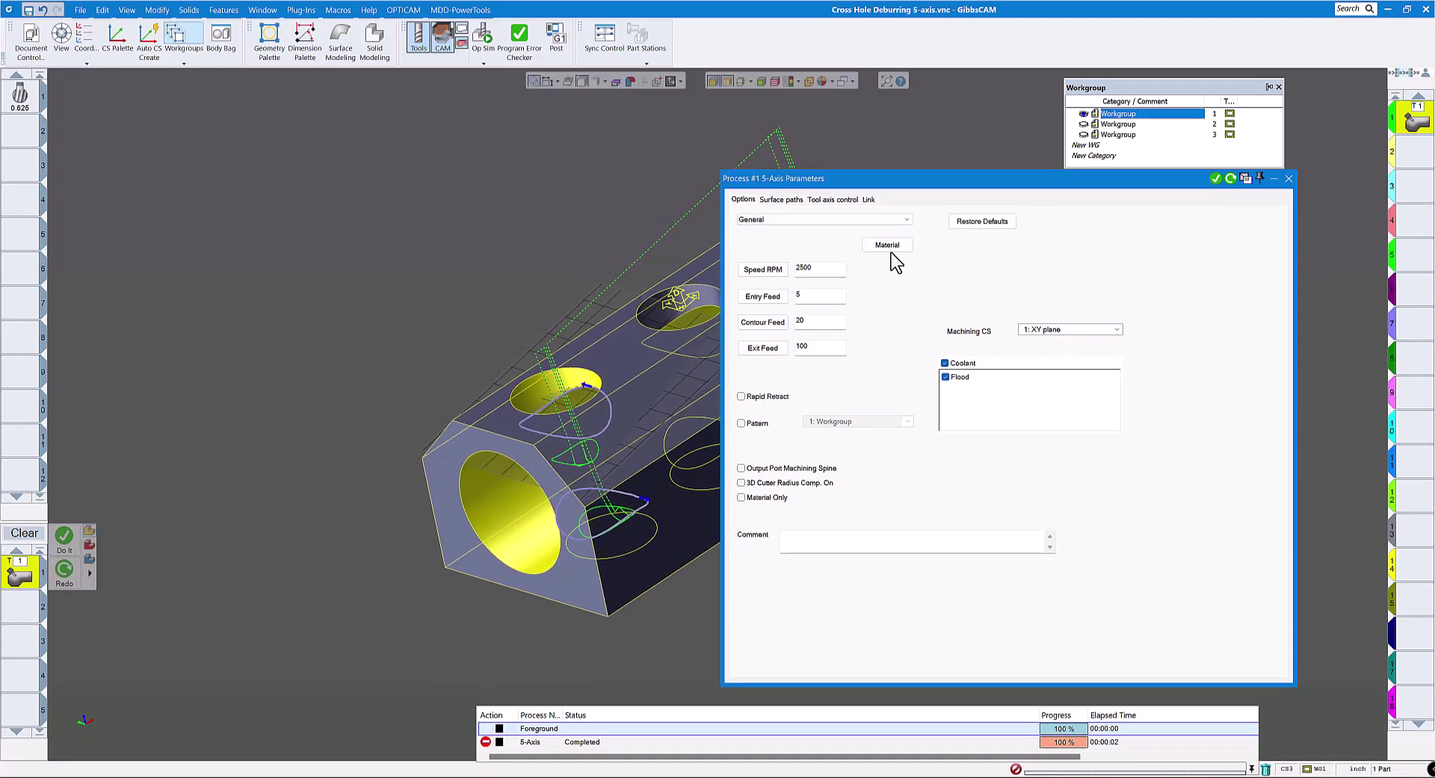
{"action": "left_click", "coordinate": [814, 200]}
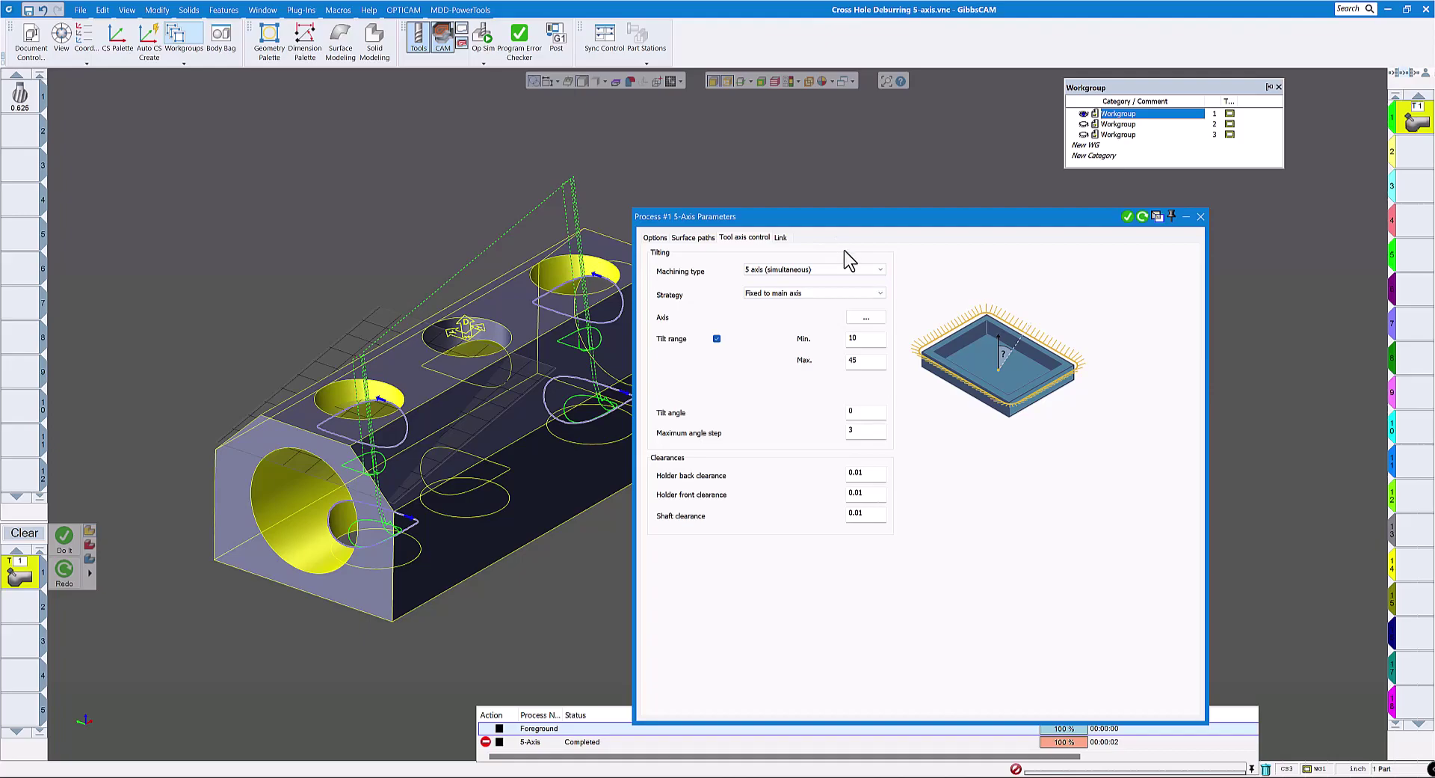
{"action": "left_click", "coordinate": [1415, 159]}
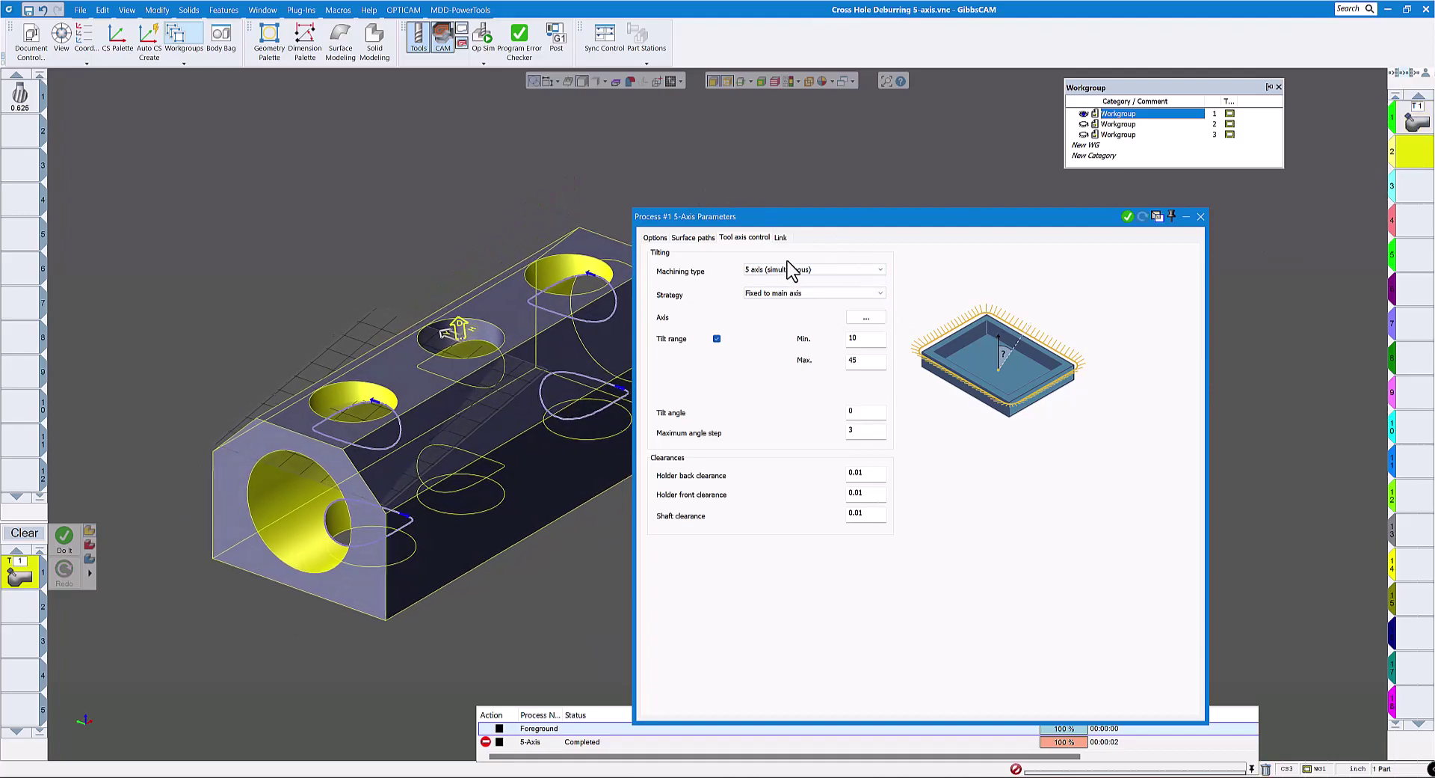
{"action": "left_click_drag", "start_coordinate": [776, 217], "coordinate": [940, 236]}
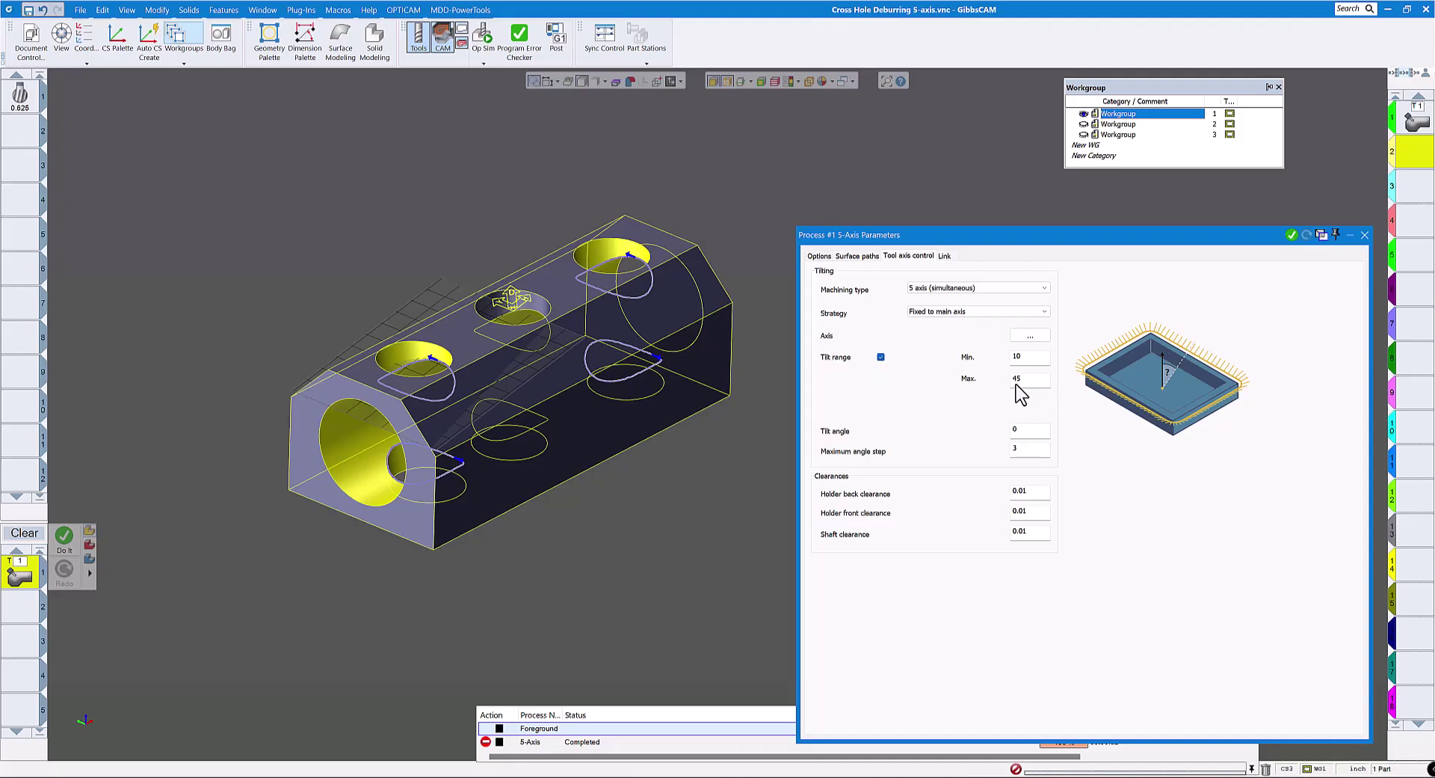
Step: Redefine the part surfaces as the main bore and the middle cross-hole walls, and try to calculate the toolpath
{"action": "left_click", "coordinate": [857, 255]}
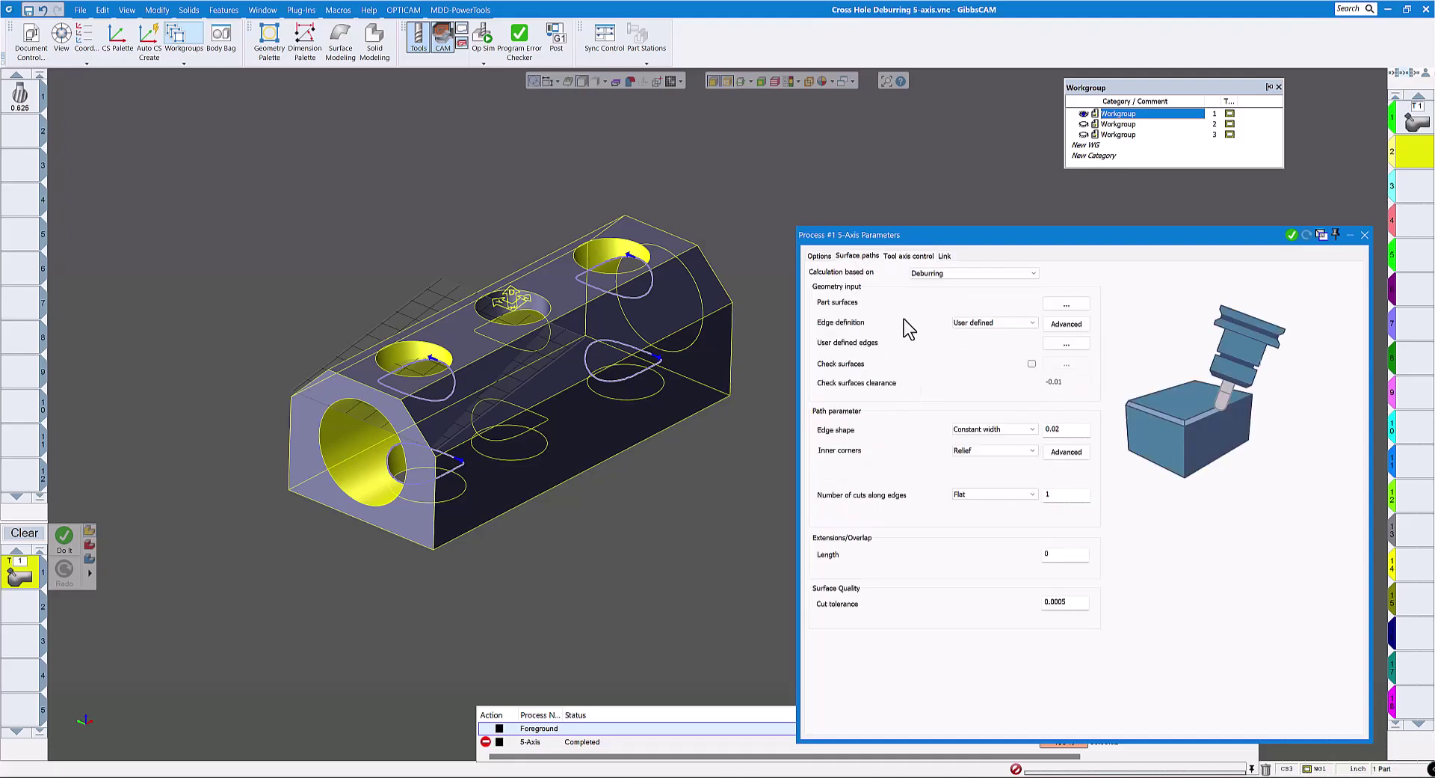
{"action": "left_click", "coordinate": [1060, 304]}
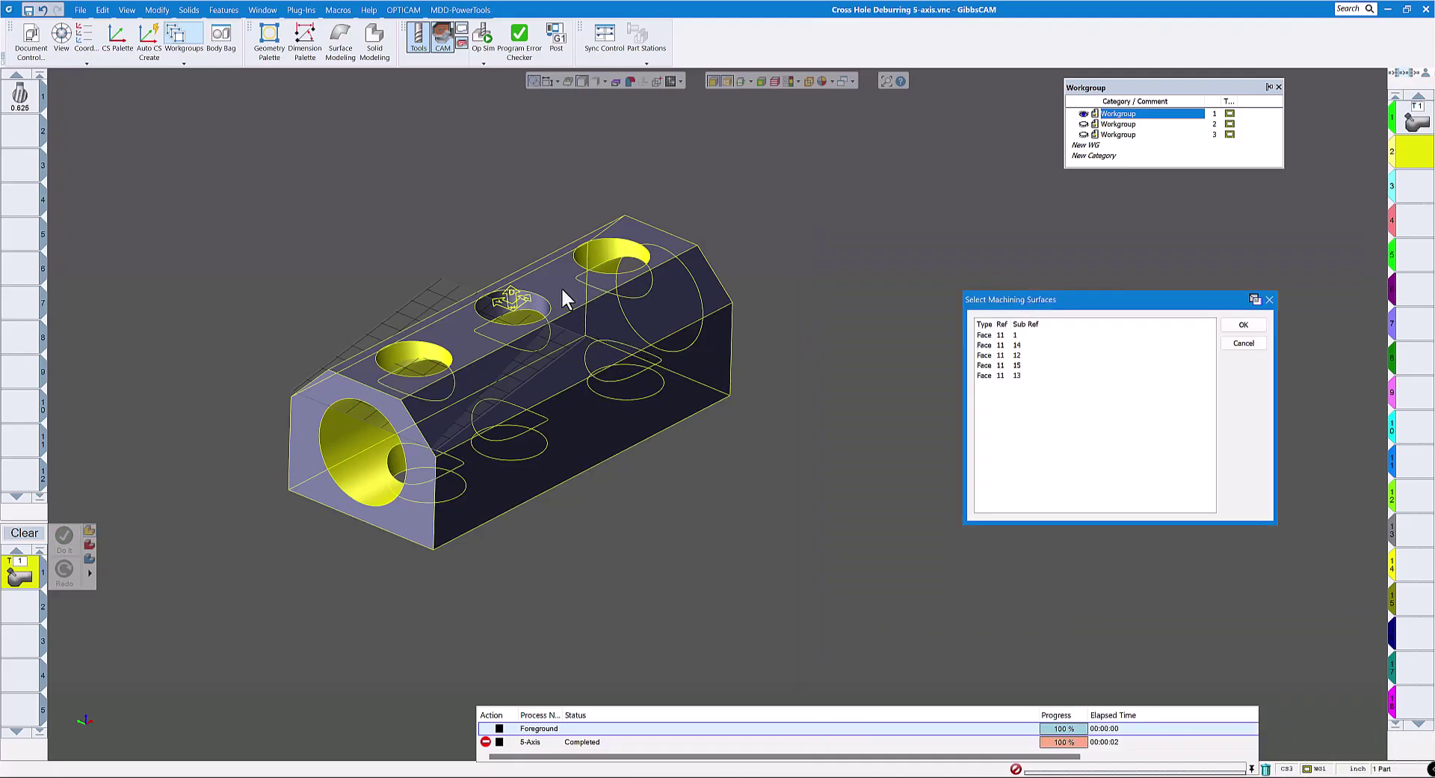
{"action": "left_click", "coordinate": [680, 124]}
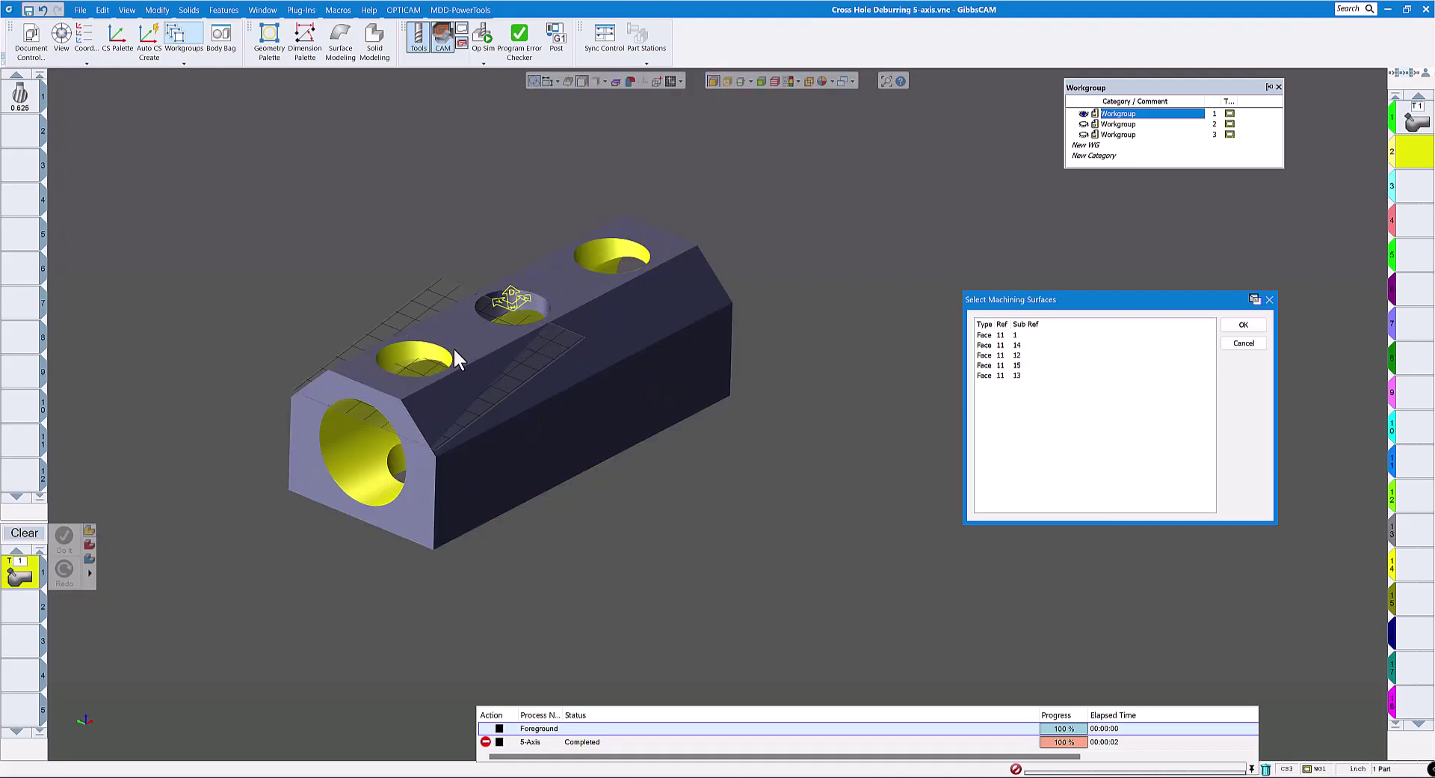
{"action": "left_click", "coordinate": [354, 453]}
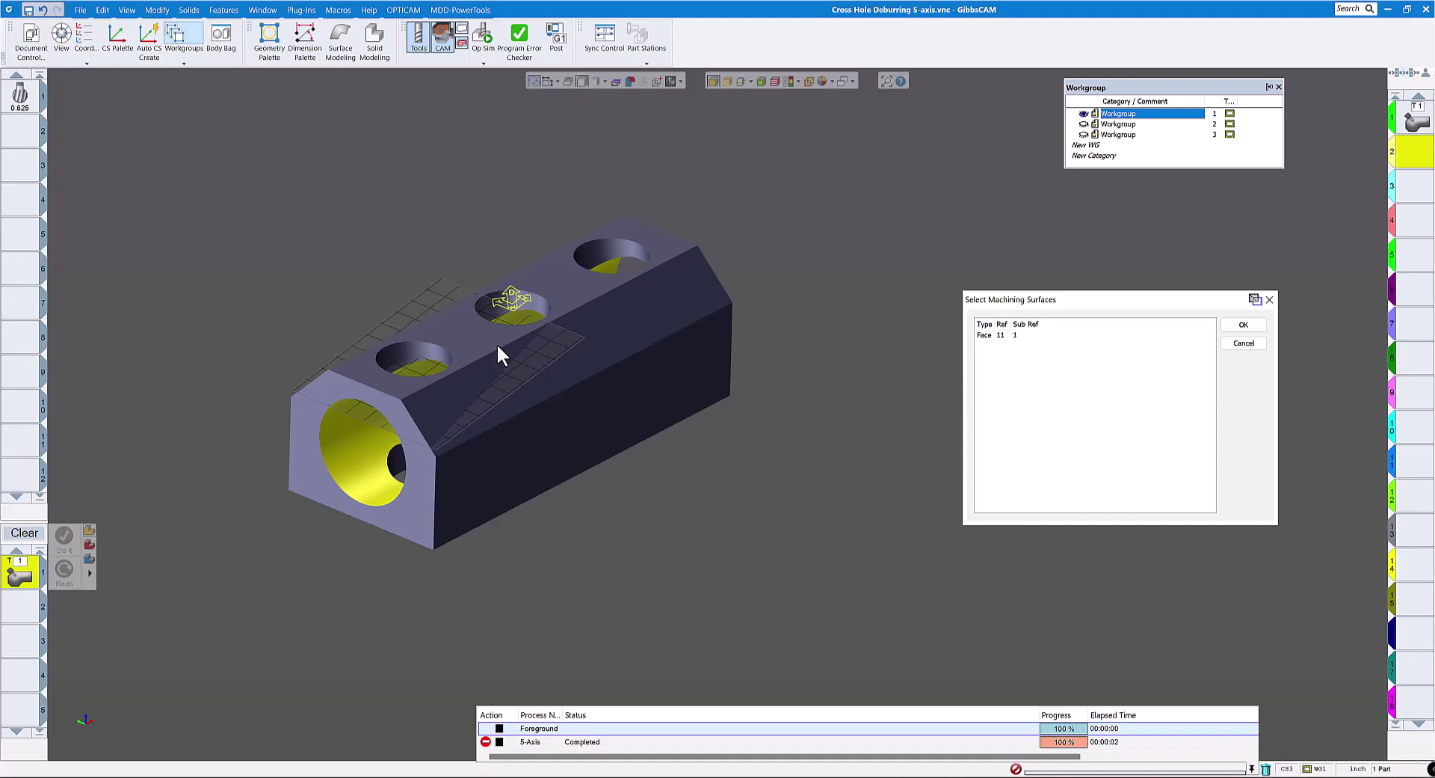
{"action": "left_click", "coordinate": [501, 308]}
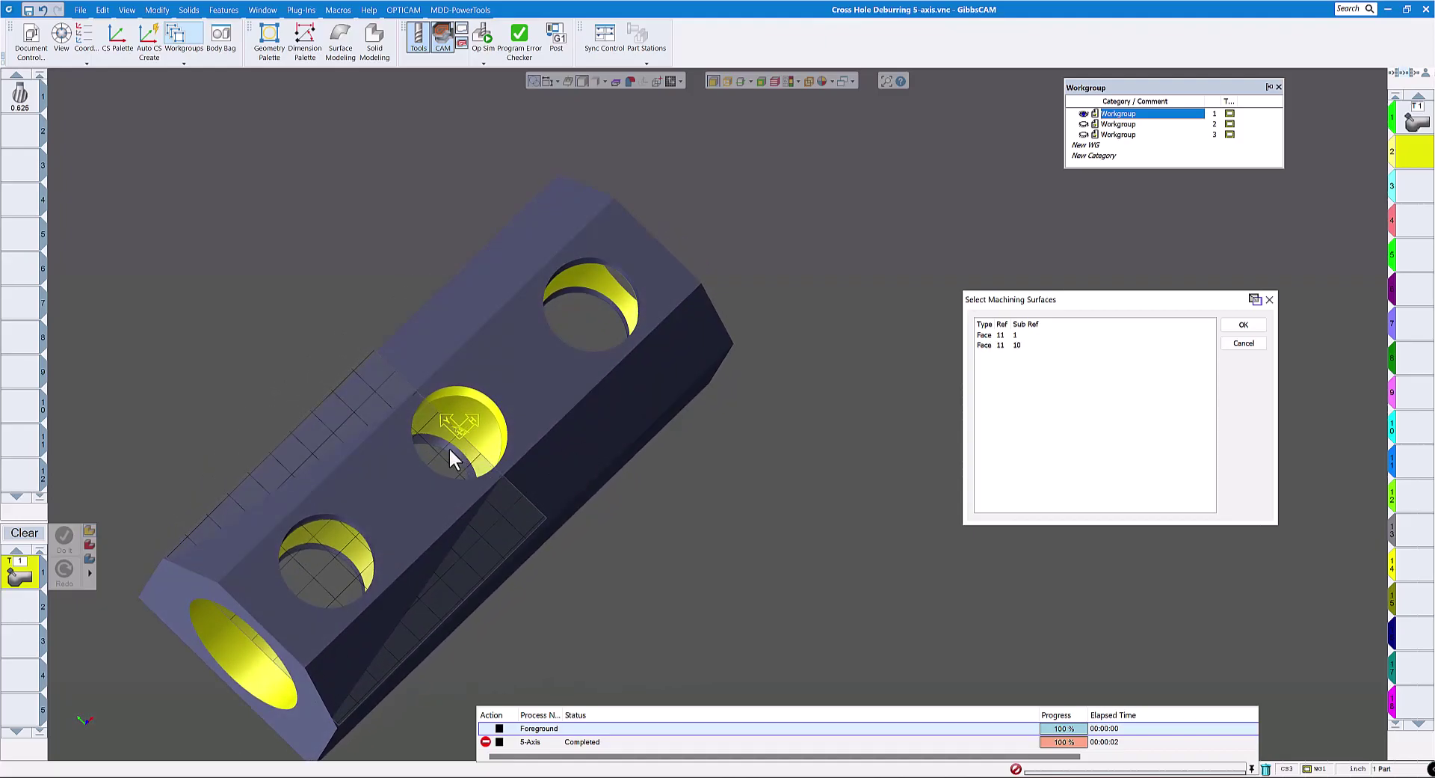
{"action": "left_click", "coordinate": [1241, 325]}
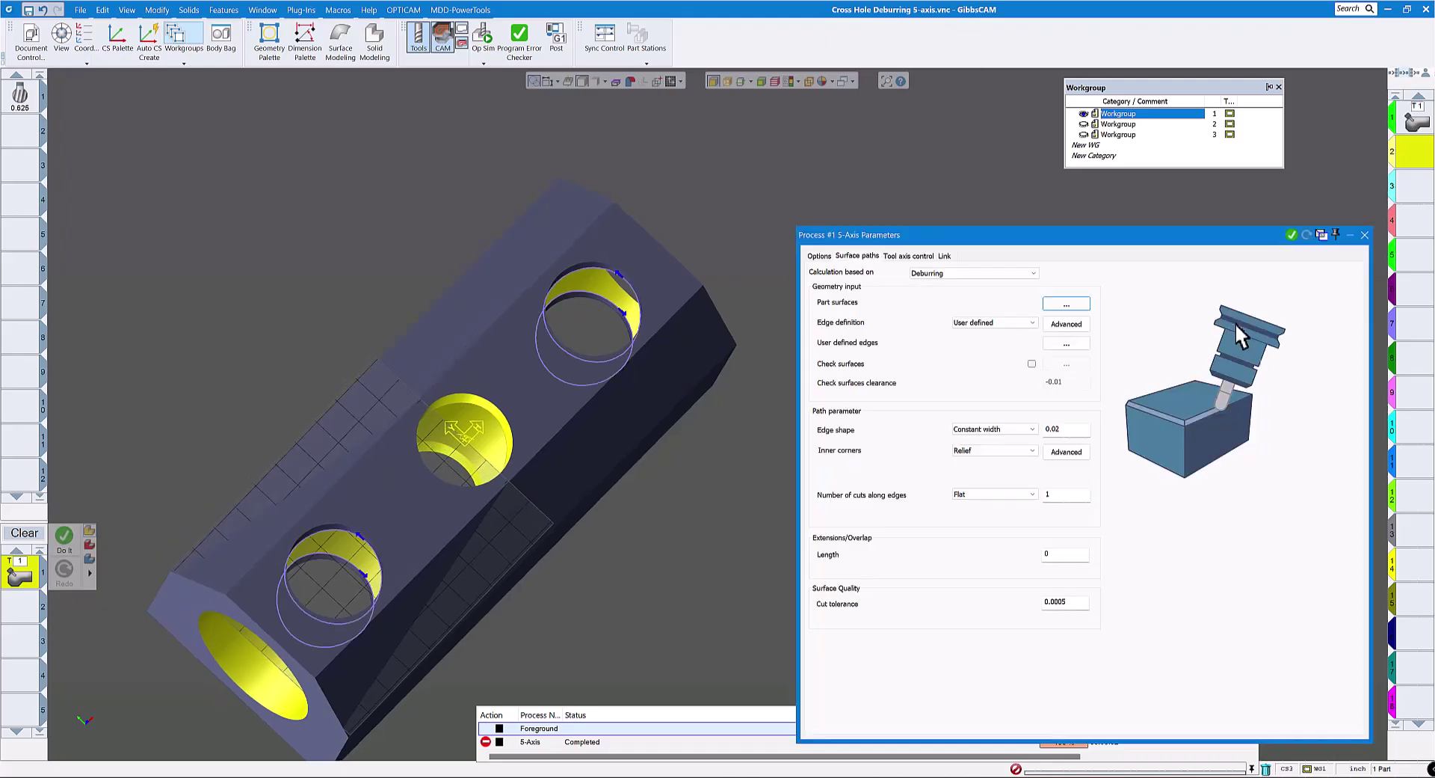
{"action": "left_click", "coordinate": [1307, 235]}
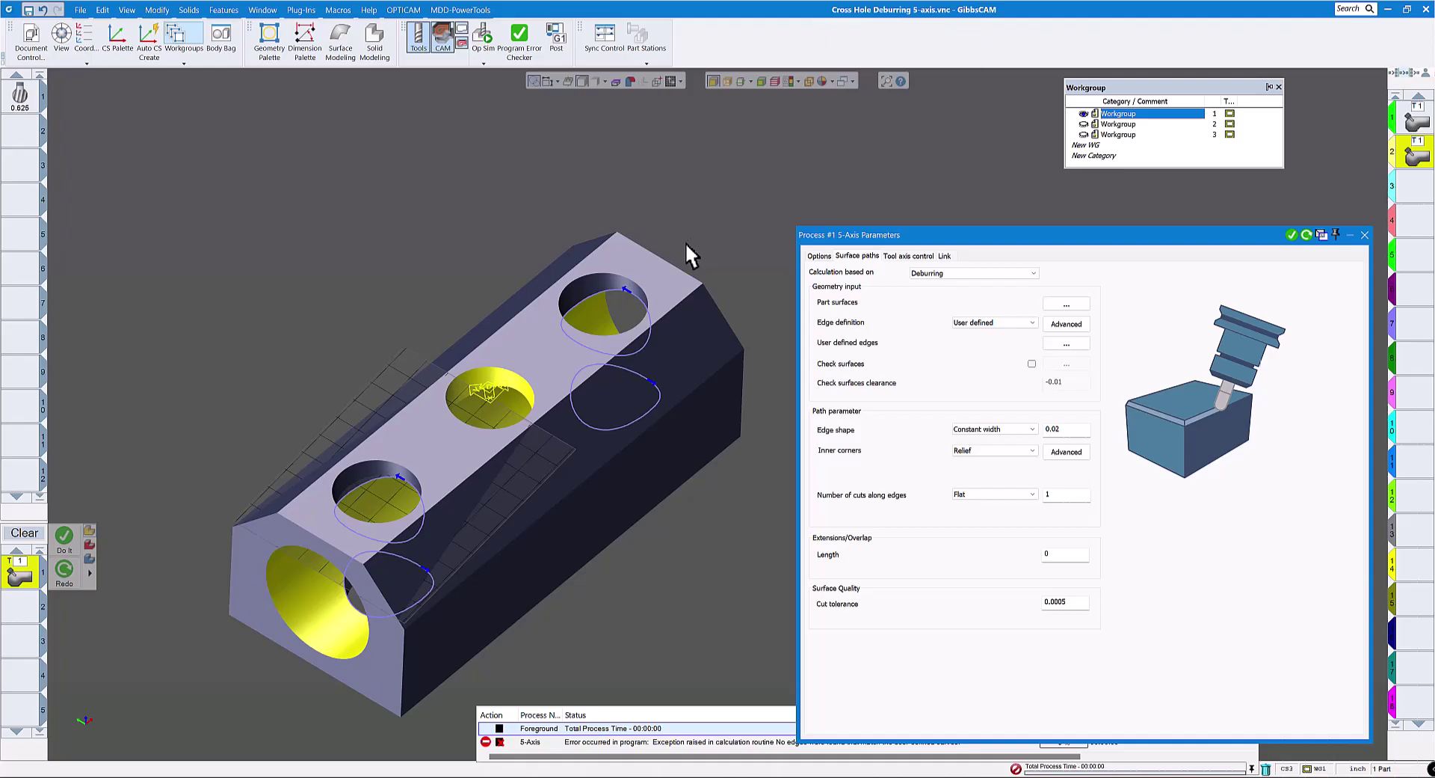
Step: Redefine the user-defined edges as the two intersection curves between the main bore and the middle cross-hole, and recalculate the toolpath
{"action": "left_click", "coordinate": [1057, 345]}
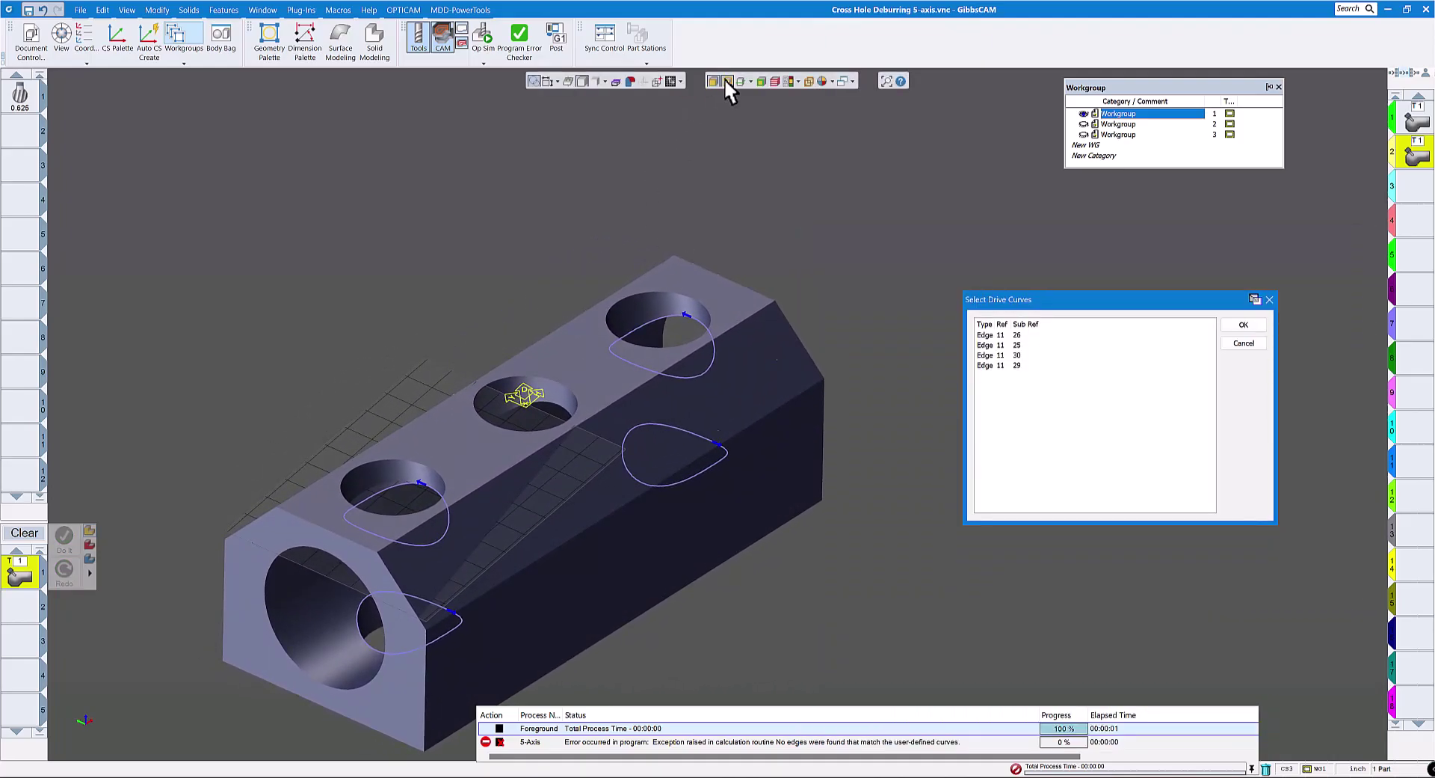
{"action": "left_click", "coordinate": [550, 401]}
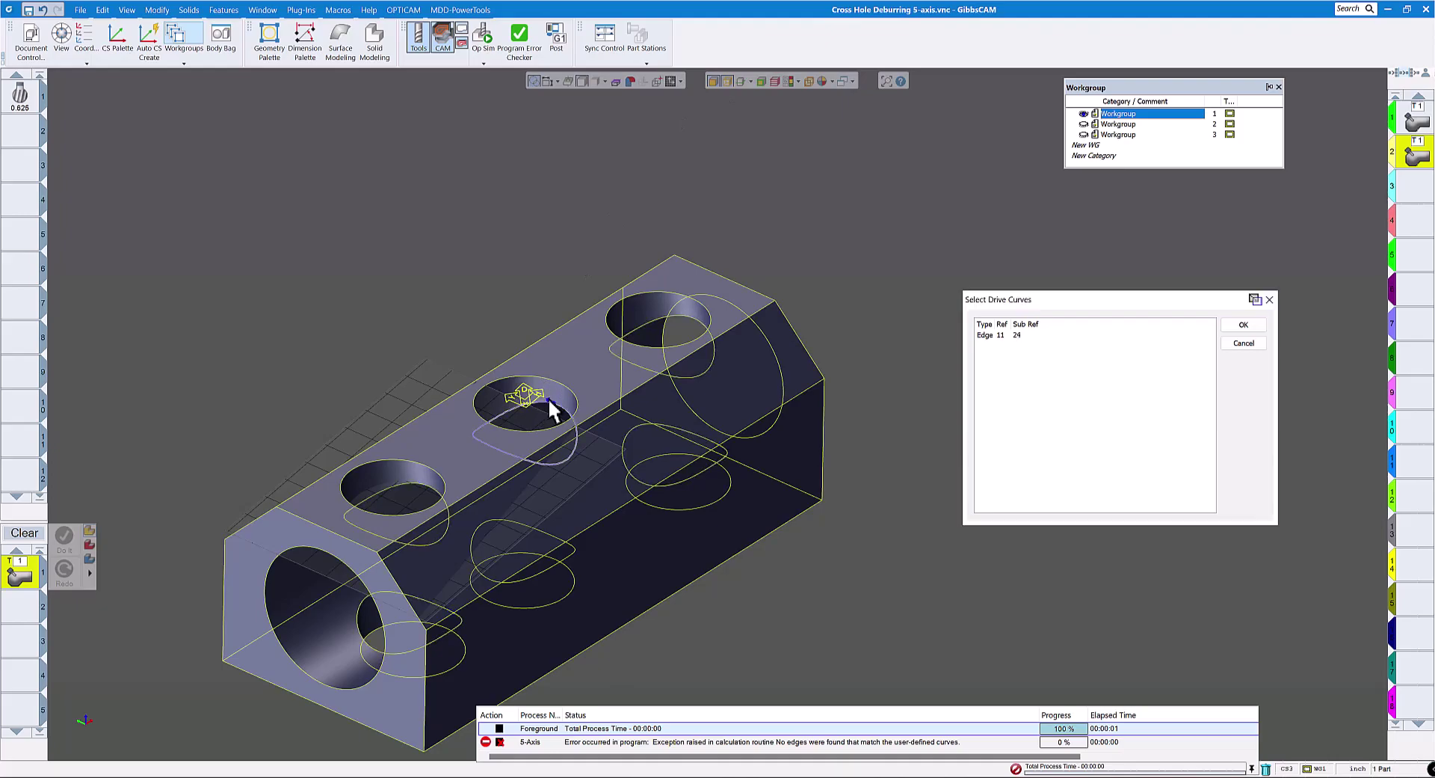
{"action": "left_click", "coordinate": [545, 535]}
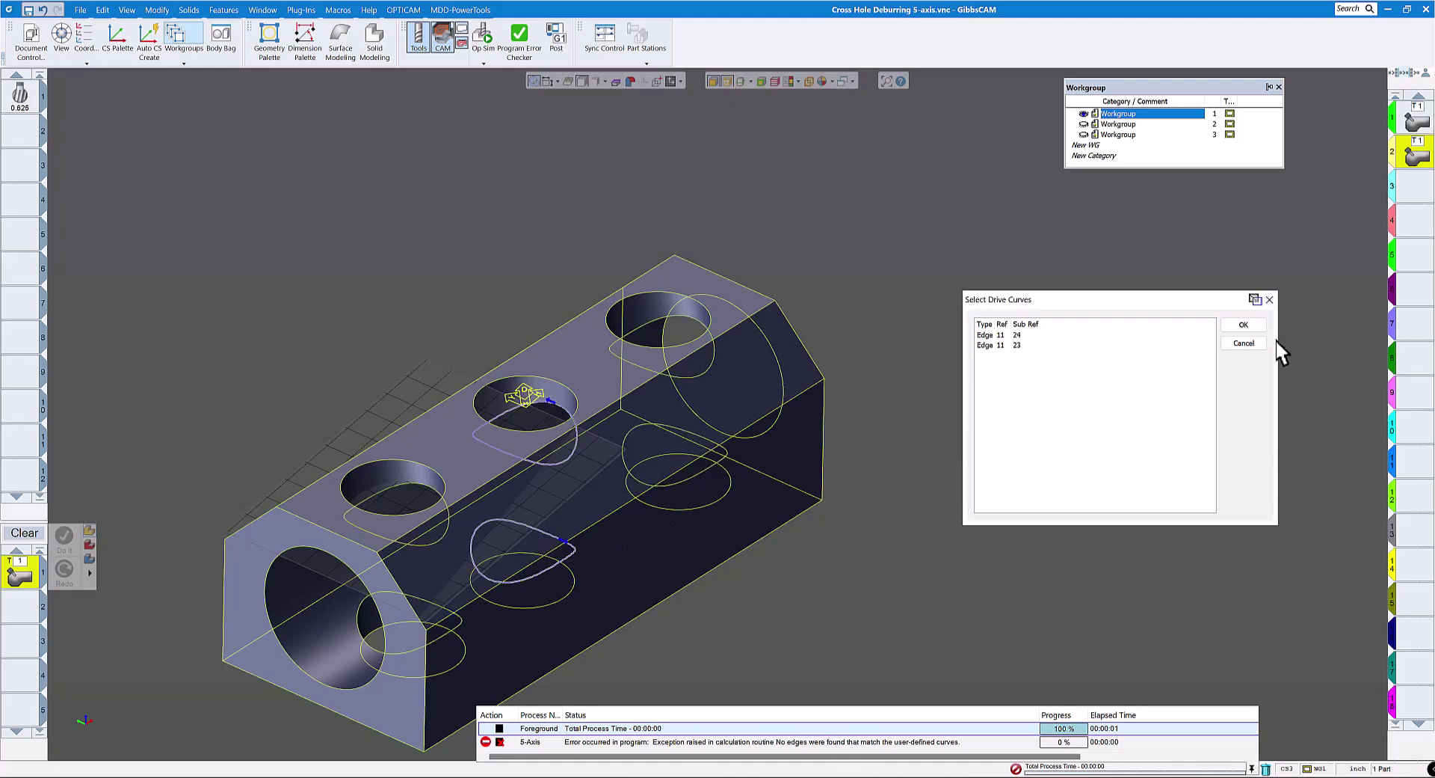
{"action": "left_click", "coordinate": [1244, 324]}
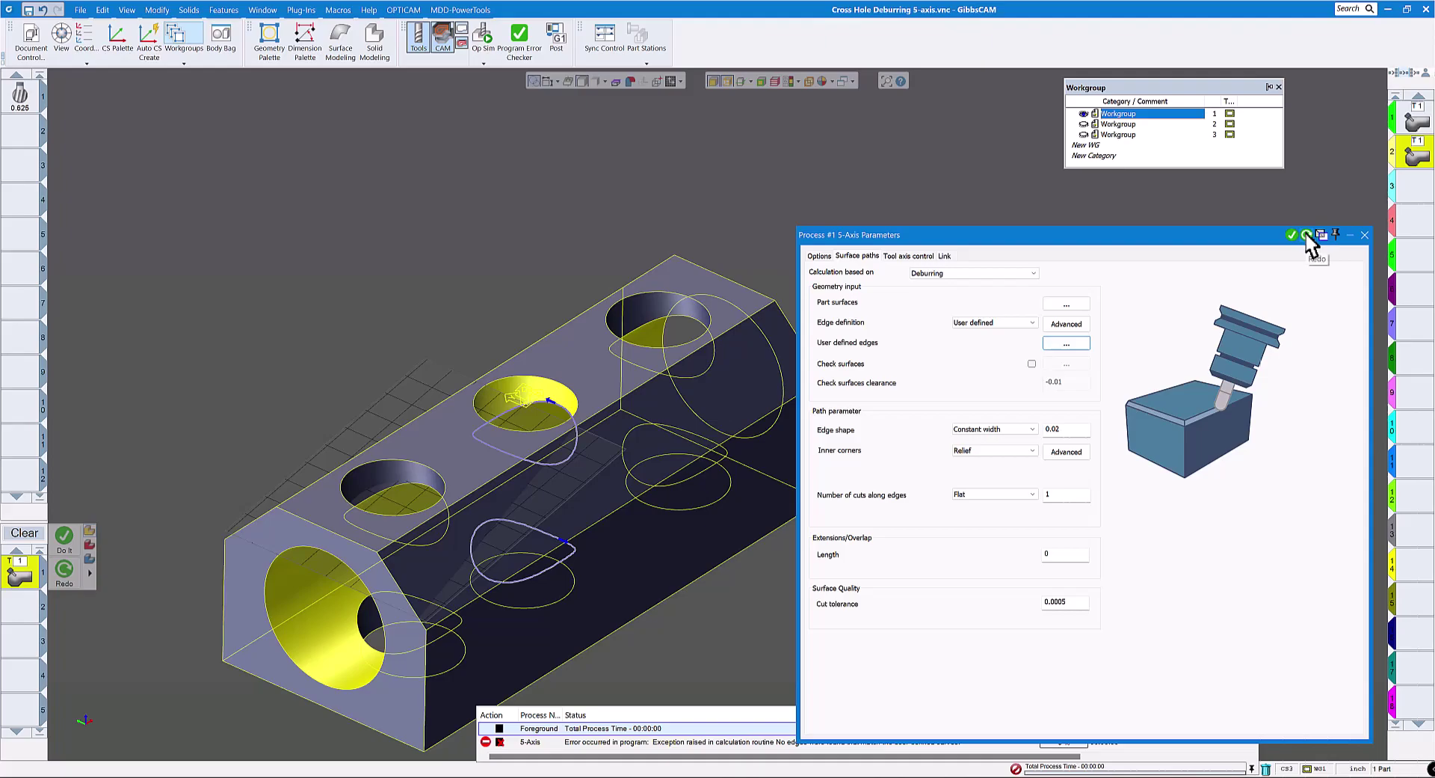
{"action": "left_click", "coordinate": [1306, 235]}
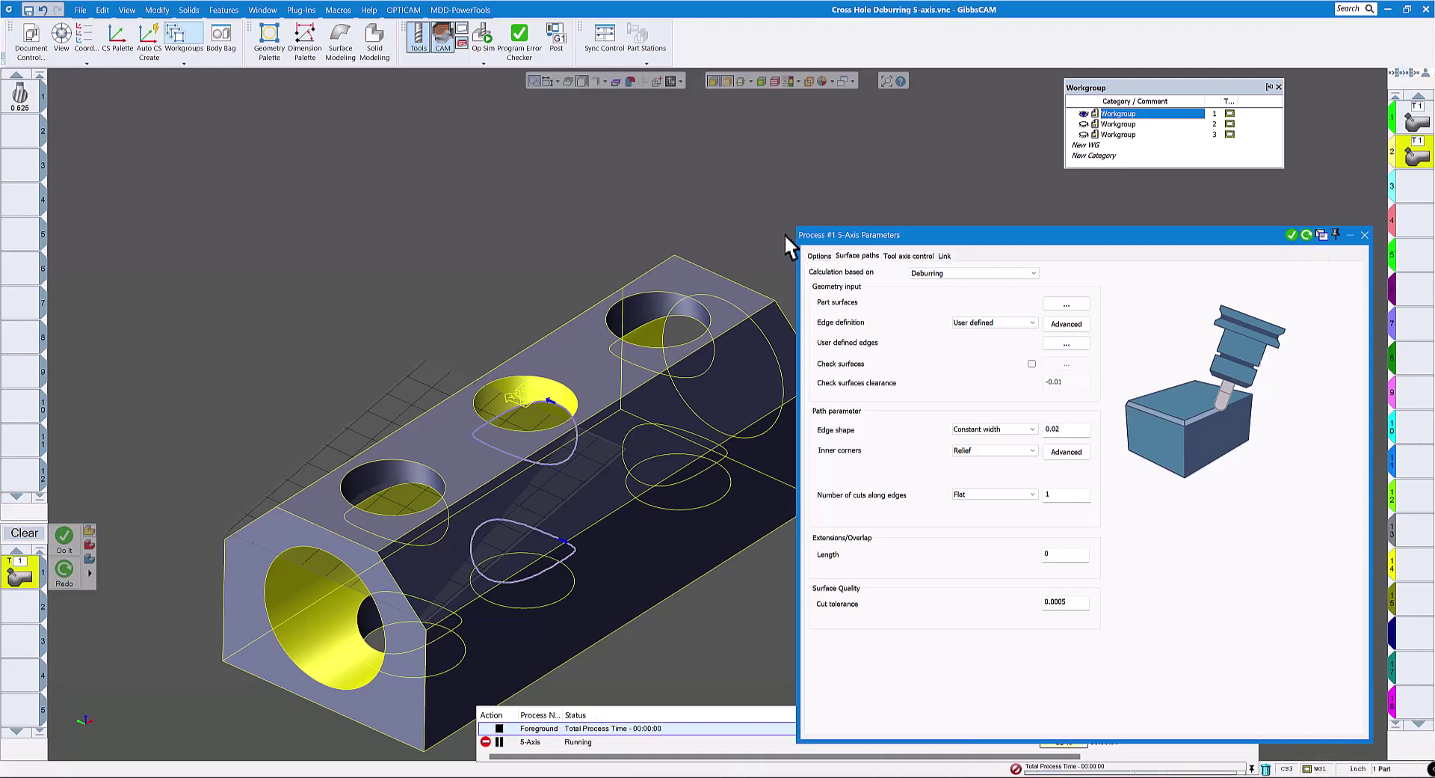
{"action": "scroll", "coordinate": [724, 320], "scroll_direction": "down", "scroll_amount": 2}
{"action": "middle_click_drag", "start_coordinate": [724, 321], "coordinate": [690, 353]}
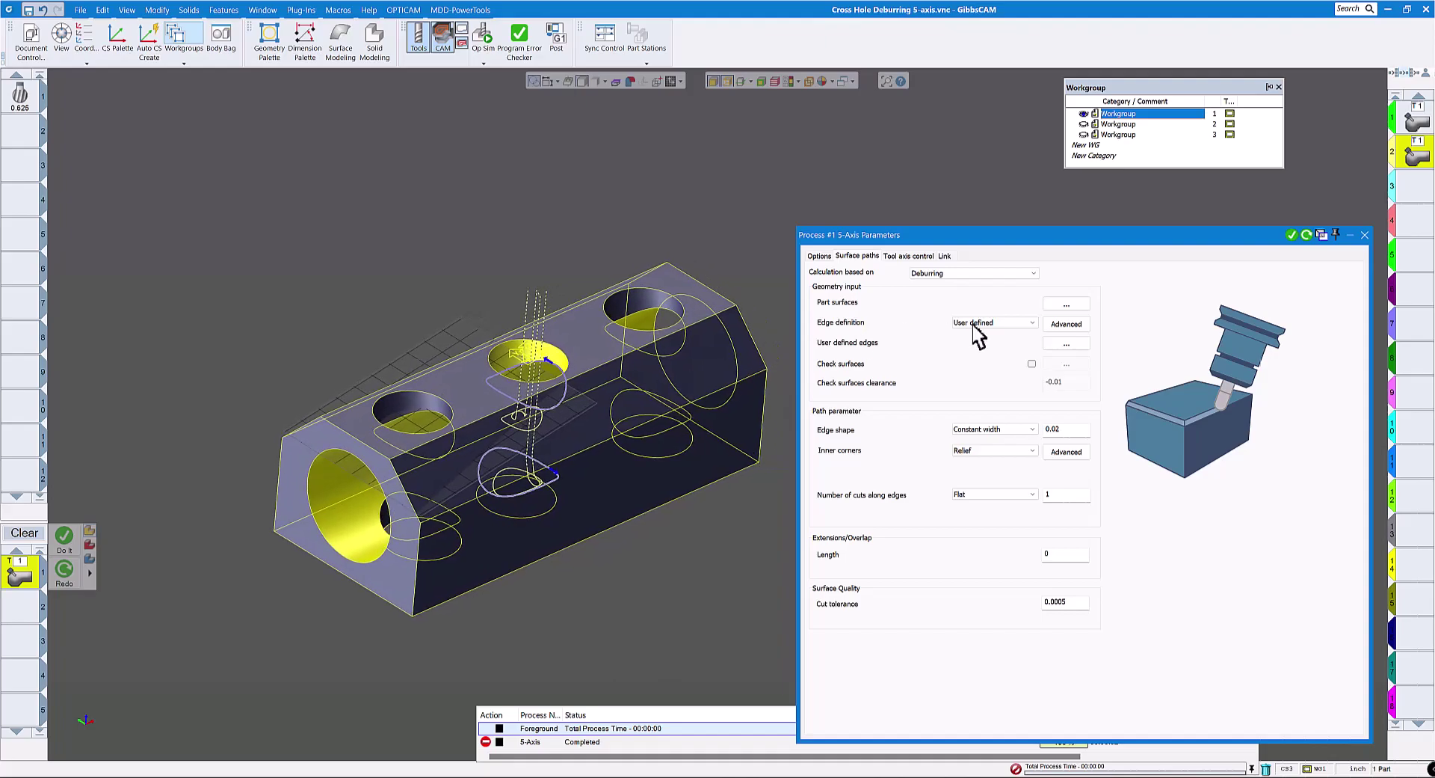
Step: Redefine the part surfaces as the block's flat top face and the upper walls of the three cross-holes
{"action": "left_click", "coordinate": [1066, 302]}
{"action": "middle_click_drag", "start_coordinate": [785, 353], "coordinate": [678, 280]}
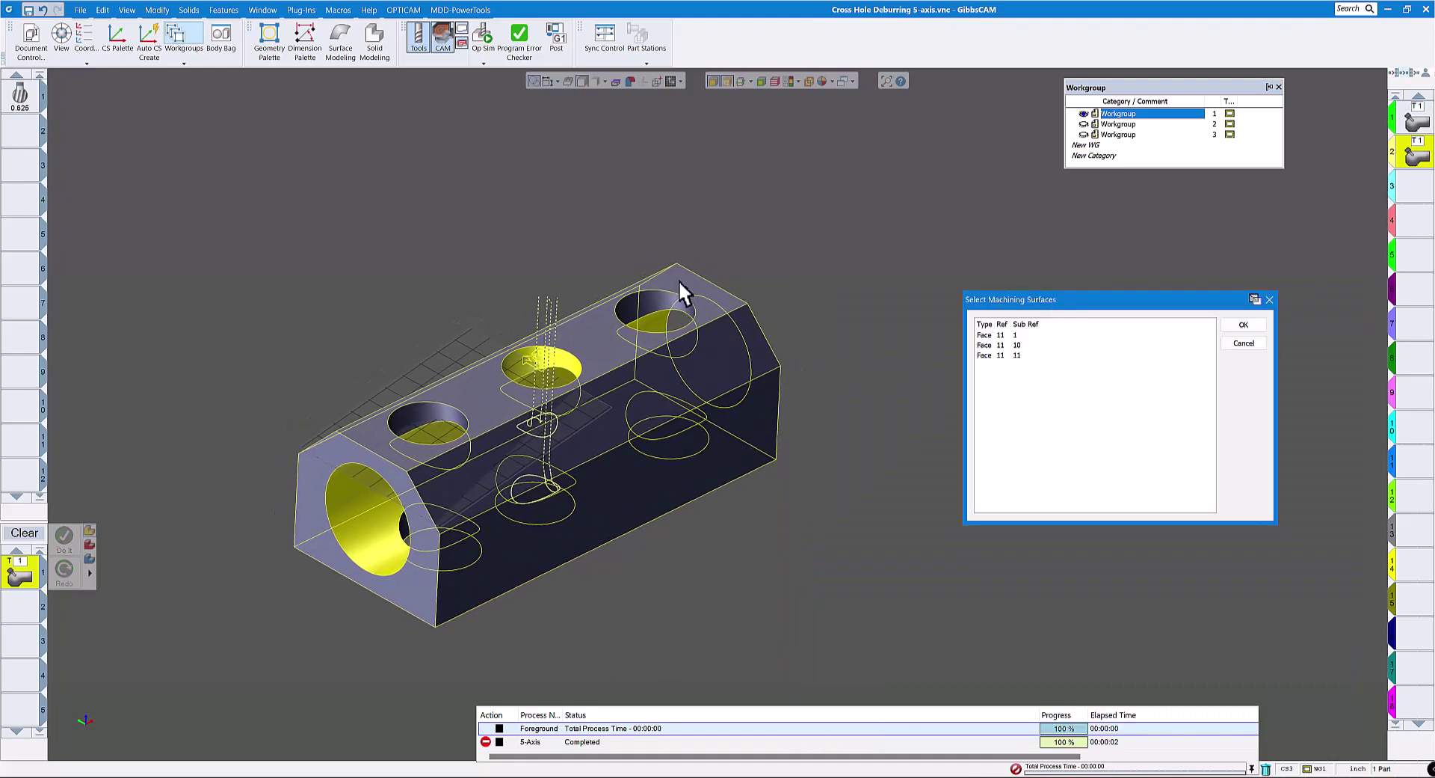
{"action": "left_click", "coordinate": [677, 277]}
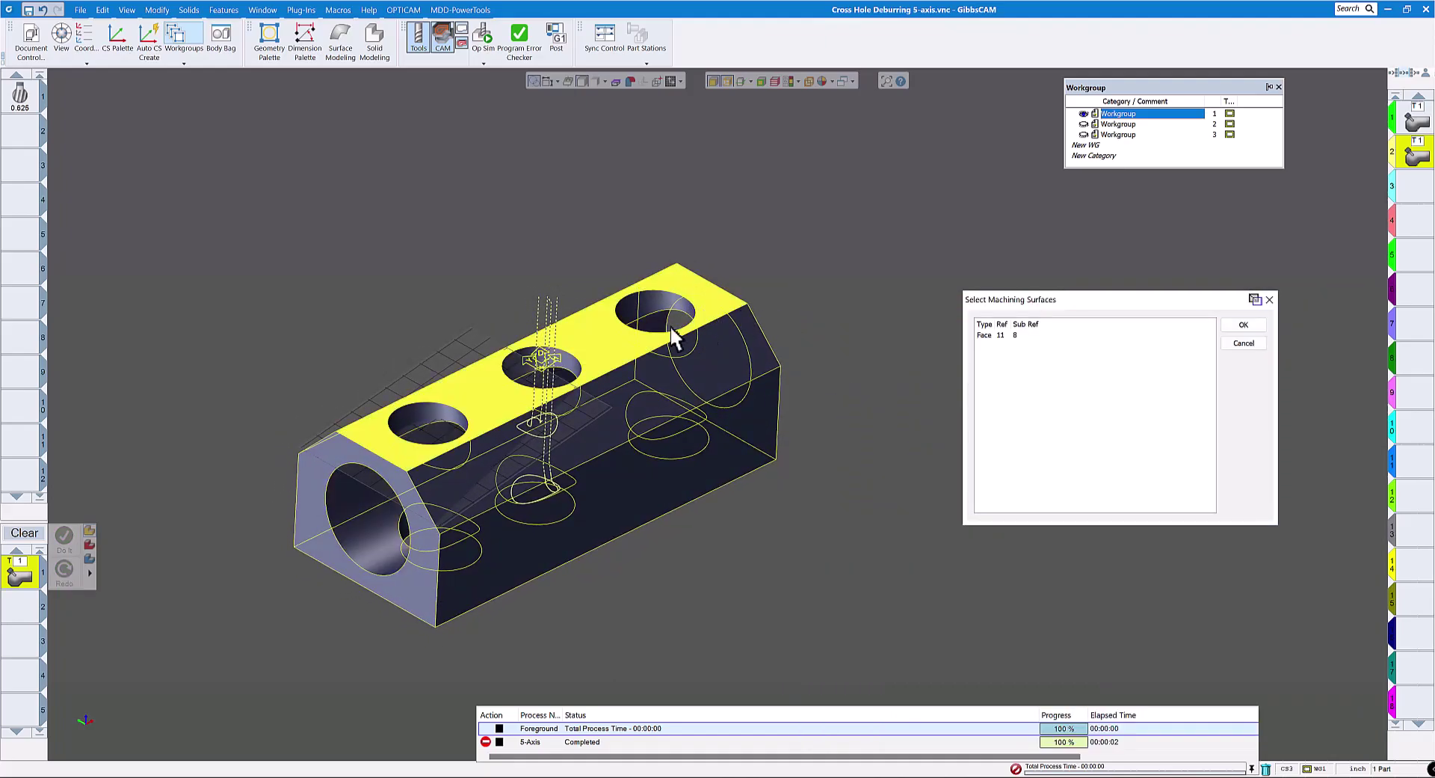
{"action": "left_click", "coordinate": [438, 412]}
{"action": "left_click", "coordinate": [516, 365]}
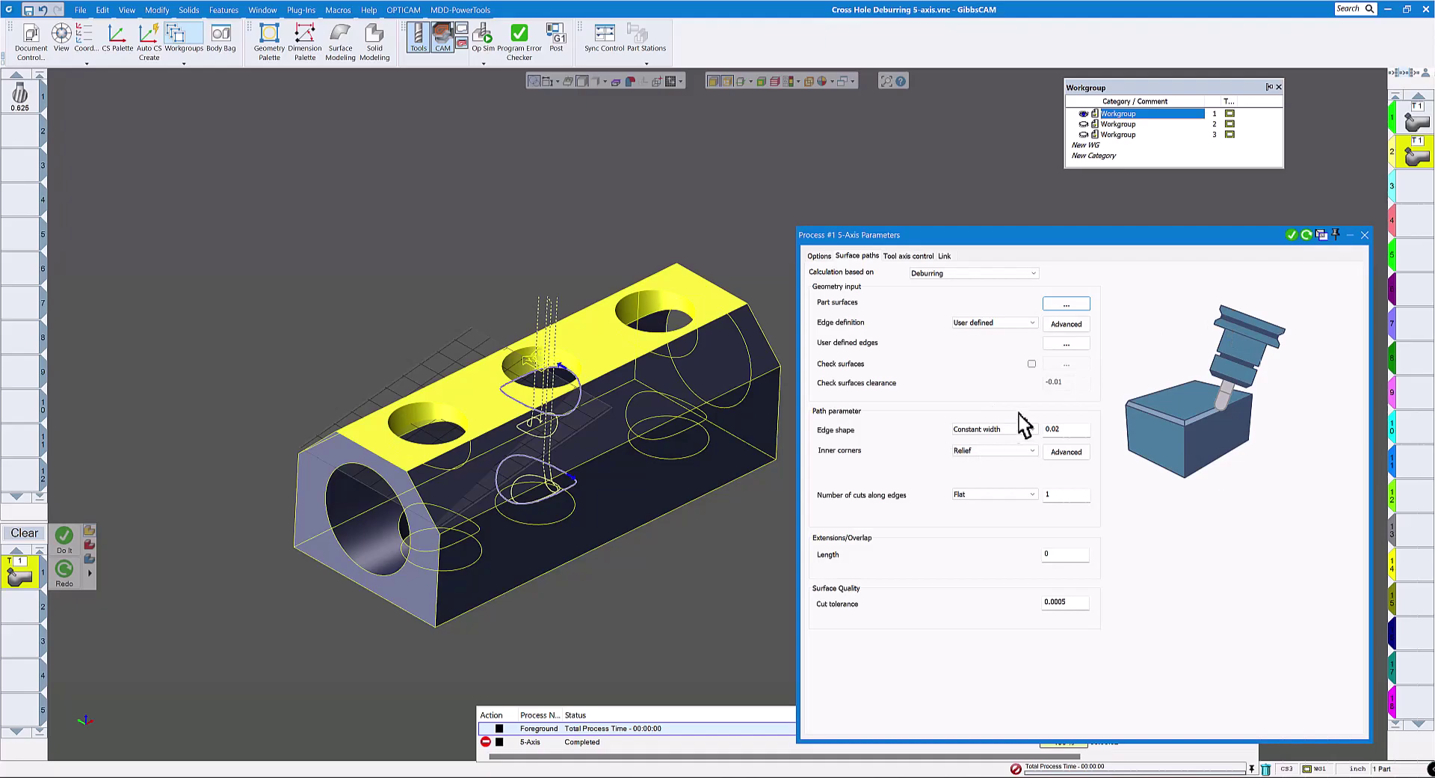
Step: Set the user-defined edges to the three hole rims on the top face, generate a new deburring operation and close the process parameters
{"action": "left_click", "coordinate": [1071, 346]}
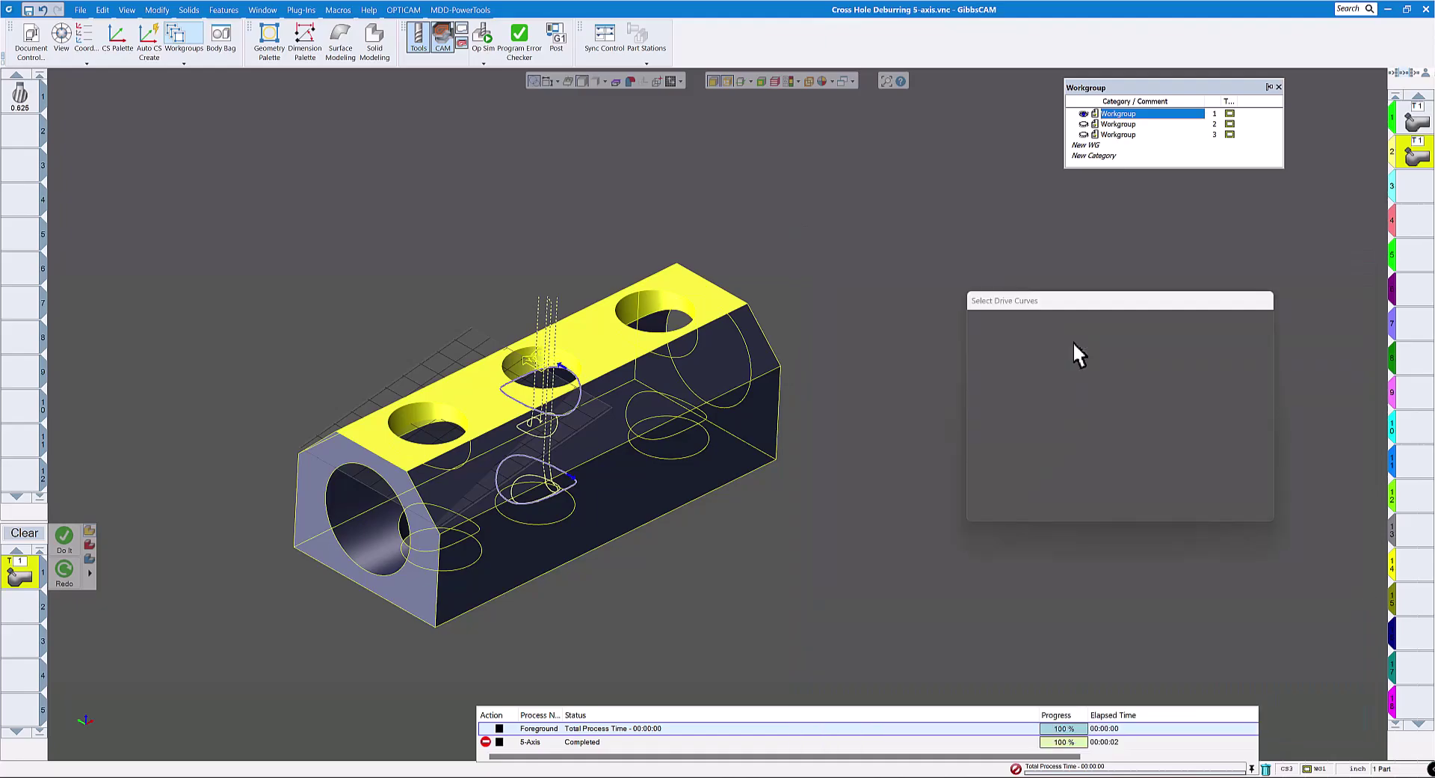
{"action": "left_click", "coordinate": [668, 288]}
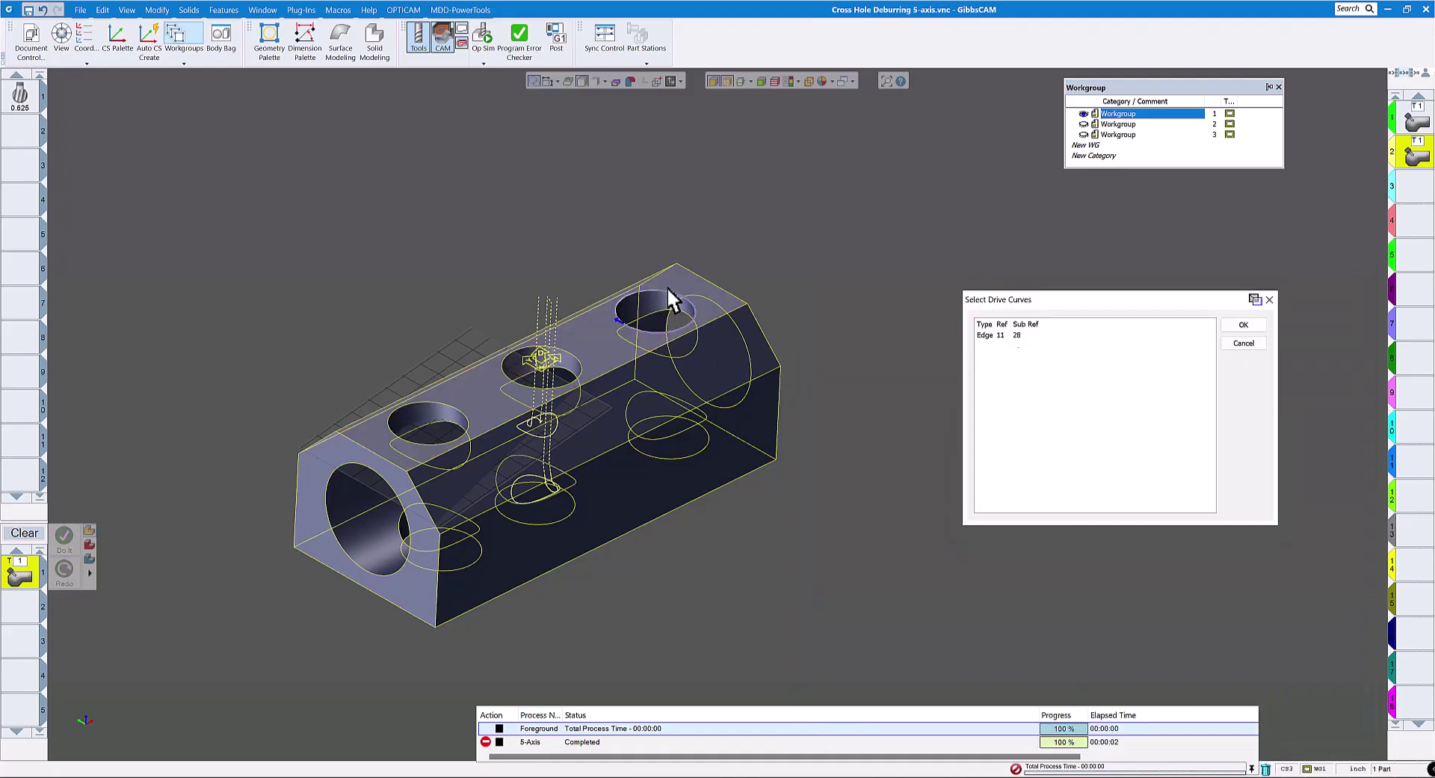
{"action": "left_click", "coordinate": [577, 356]}
{"action": "left_click", "coordinate": [461, 409]}
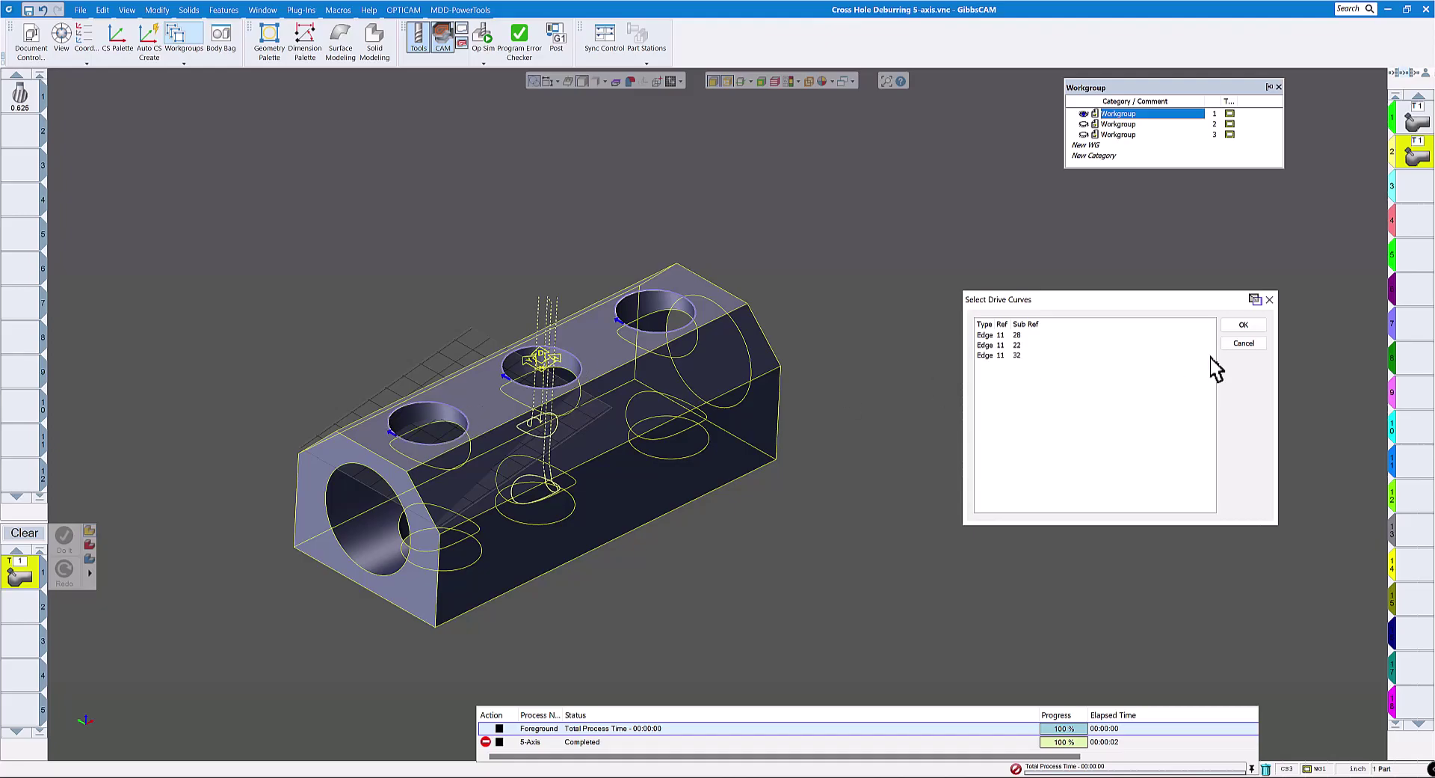
{"action": "left_click", "coordinate": [1244, 324]}
{"action": "left_click", "coordinate": [1292, 235]}
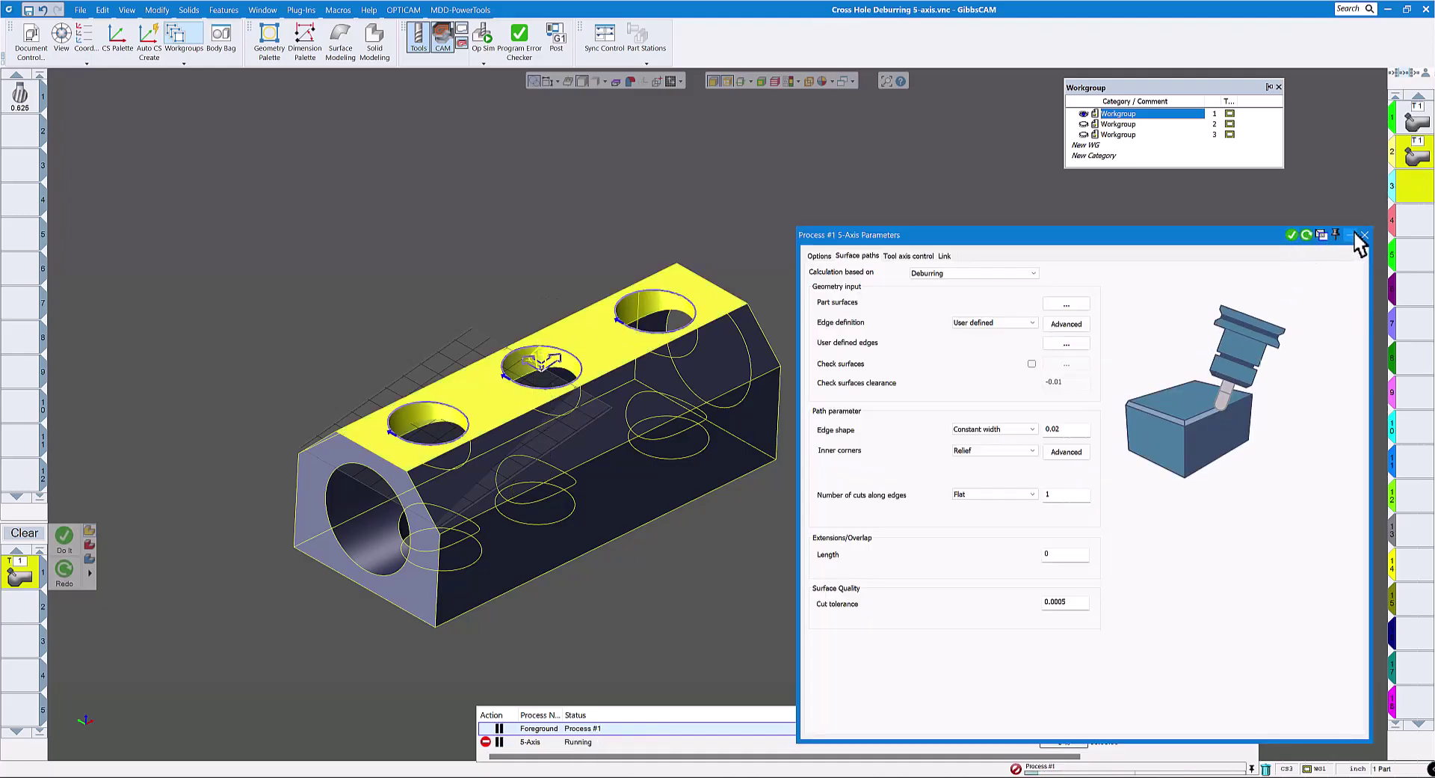
{"action": "left_click", "coordinate": [1364, 235]}
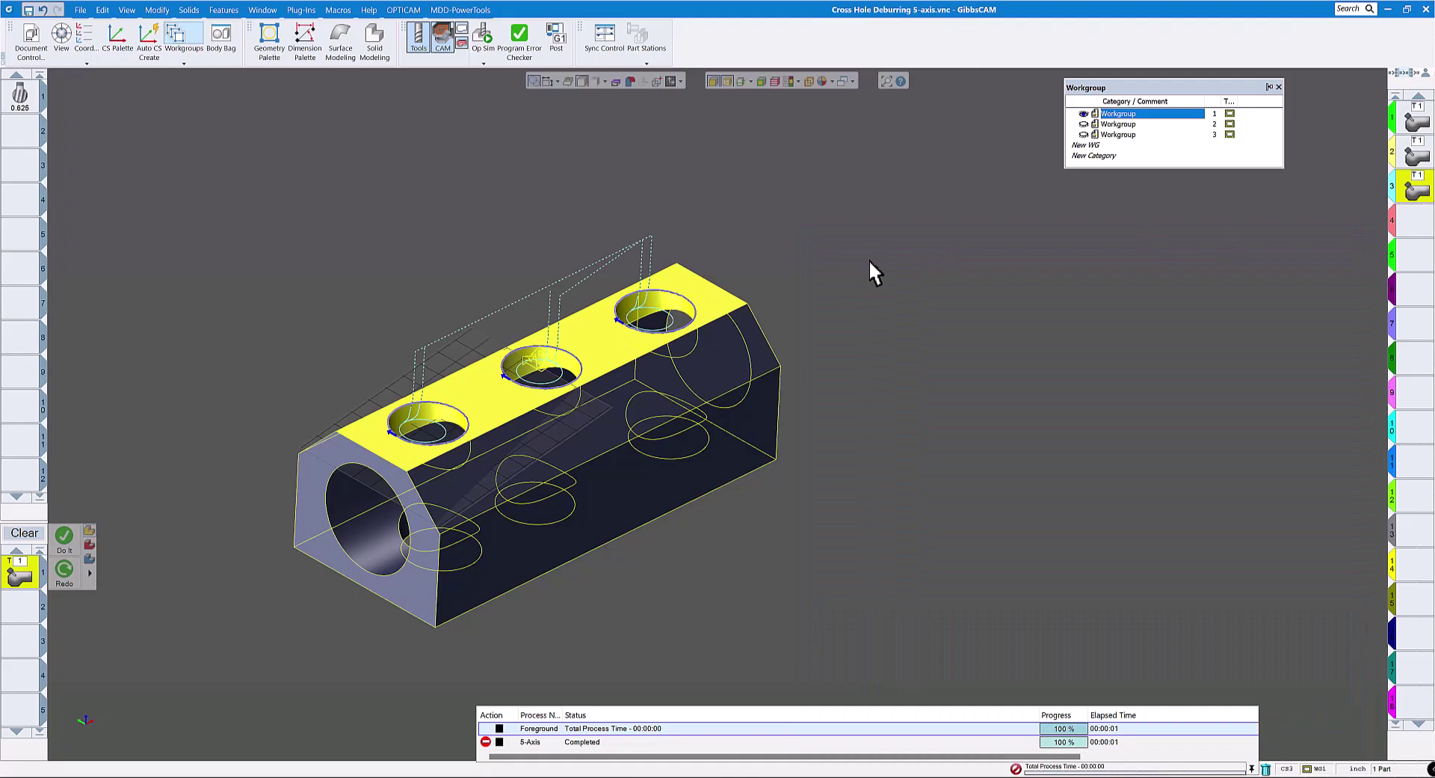
Step: Run the operation simulation of all deburring operations, watch the tool inside the holes and close the simulation
{"action": "scroll", "coordinate": [895, 300], "scroll_direction": "down", "scroll_amount": 2}
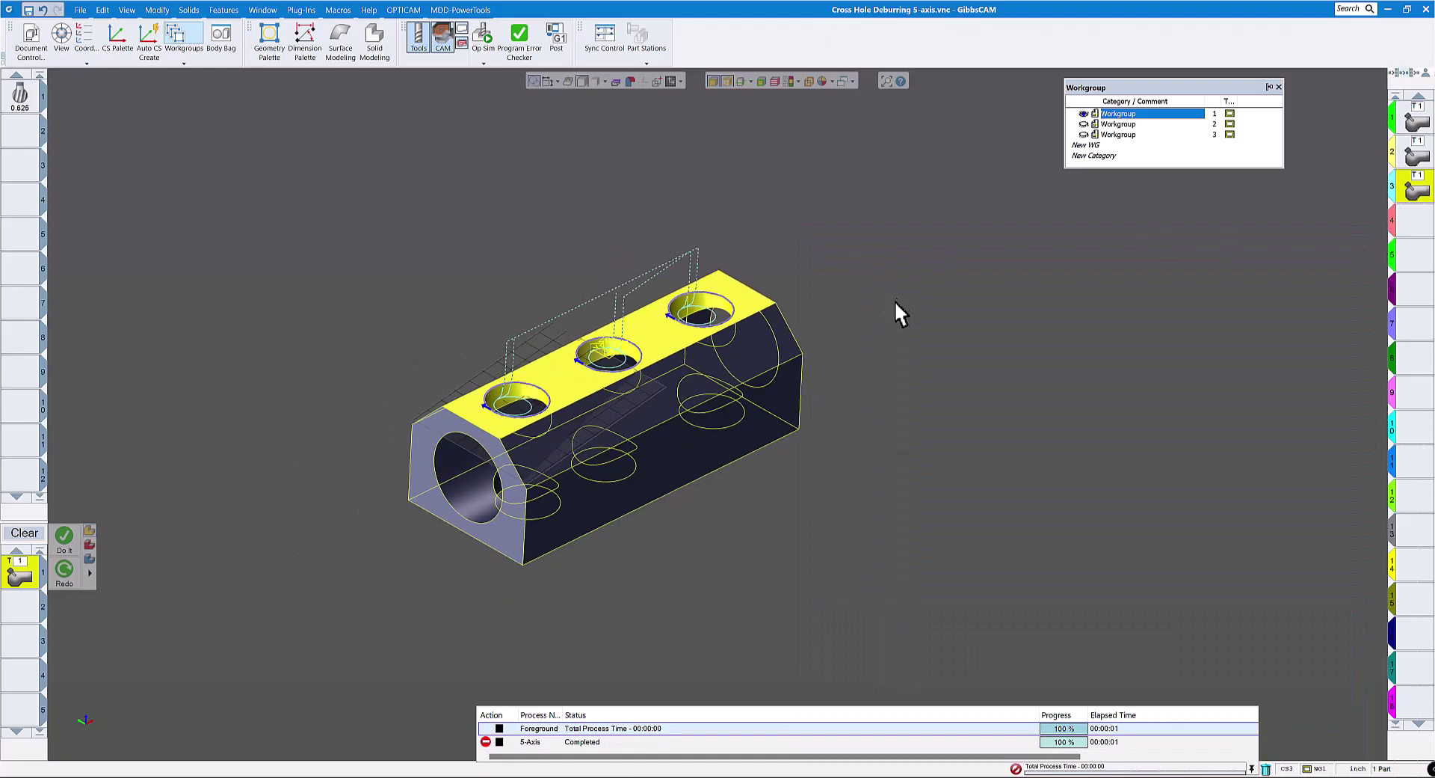
{"action": "left_click", "coordinate": [486, 51]}
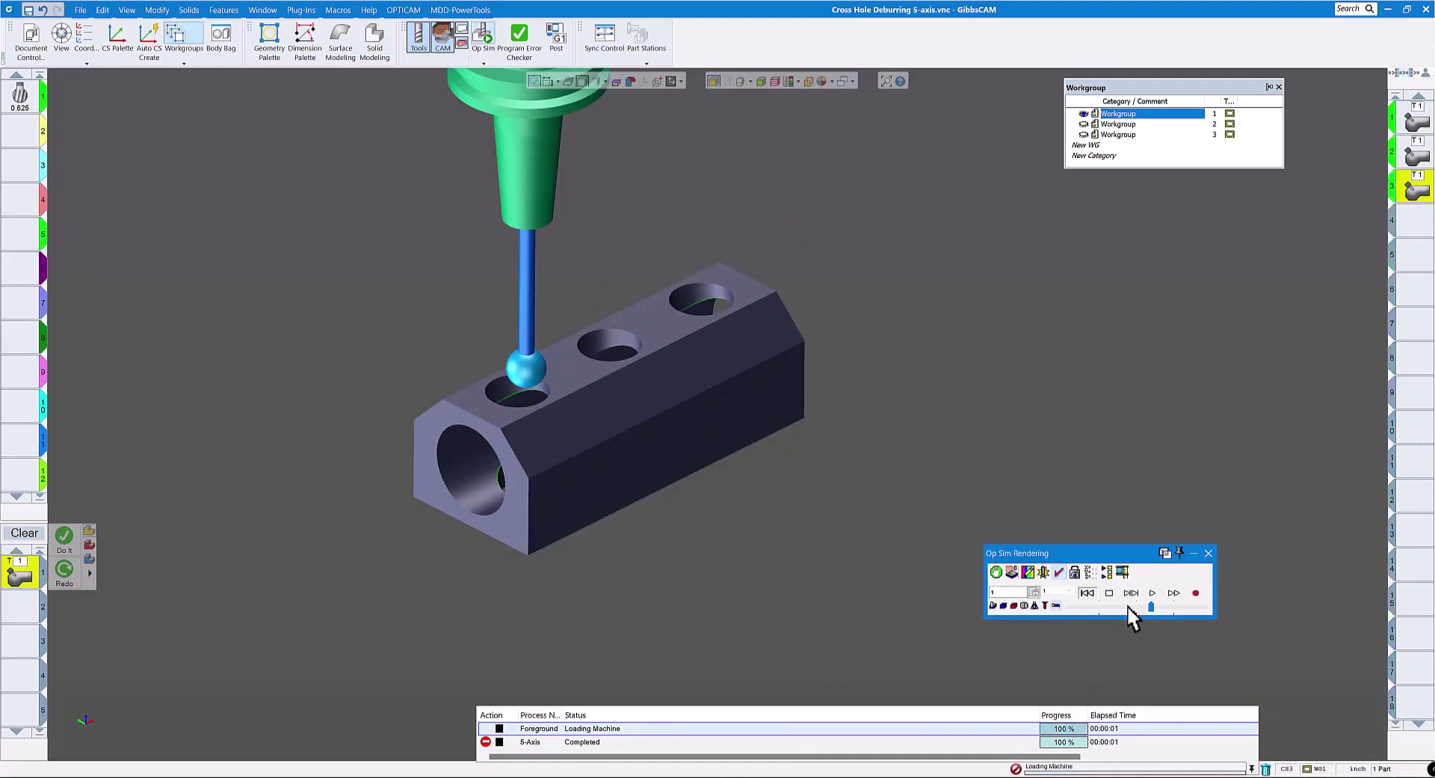
{"action": "left_click", "coordinate": [1150, 604]}
{"action": "left_click", "coordinate": [1153, 592]}
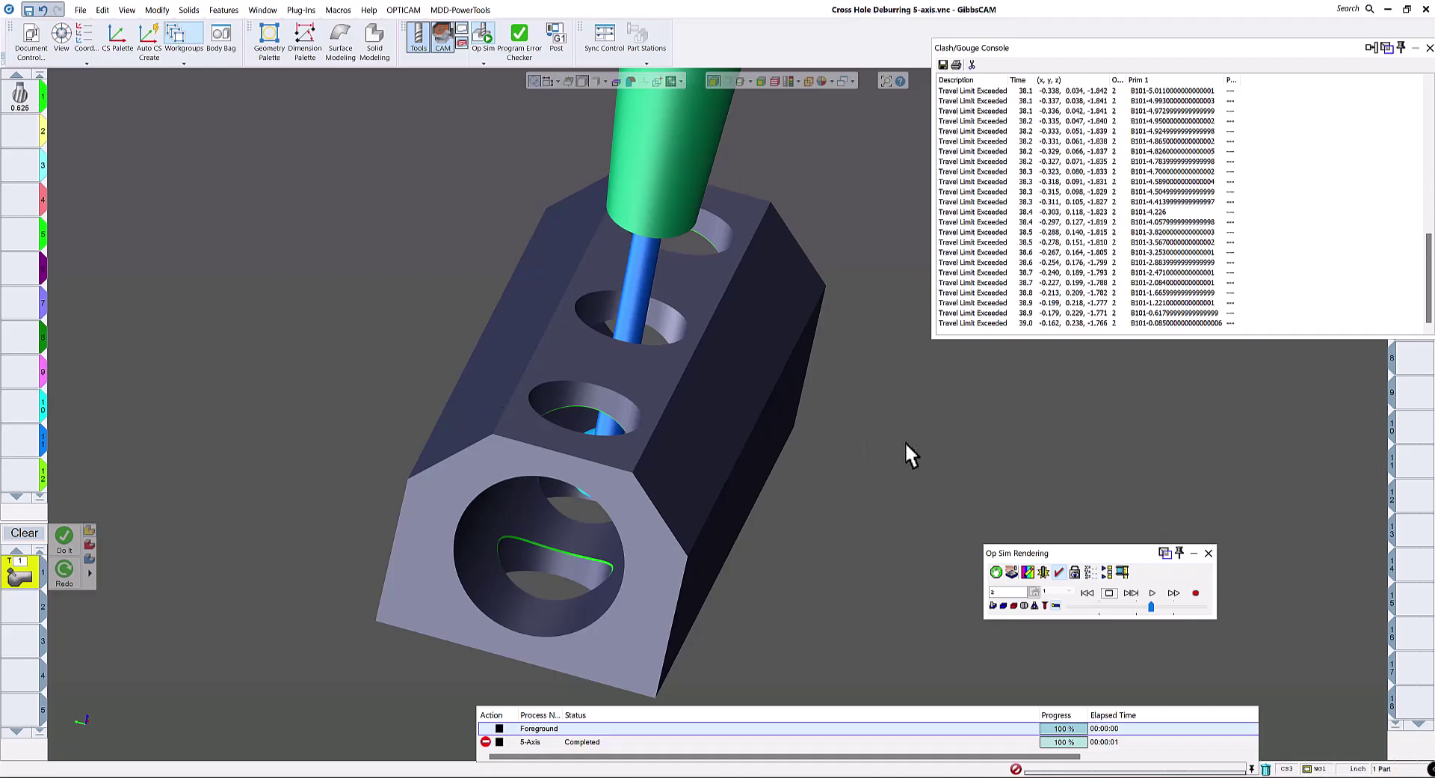
{"action": "left_click", "coordinate": [1209, 553]}
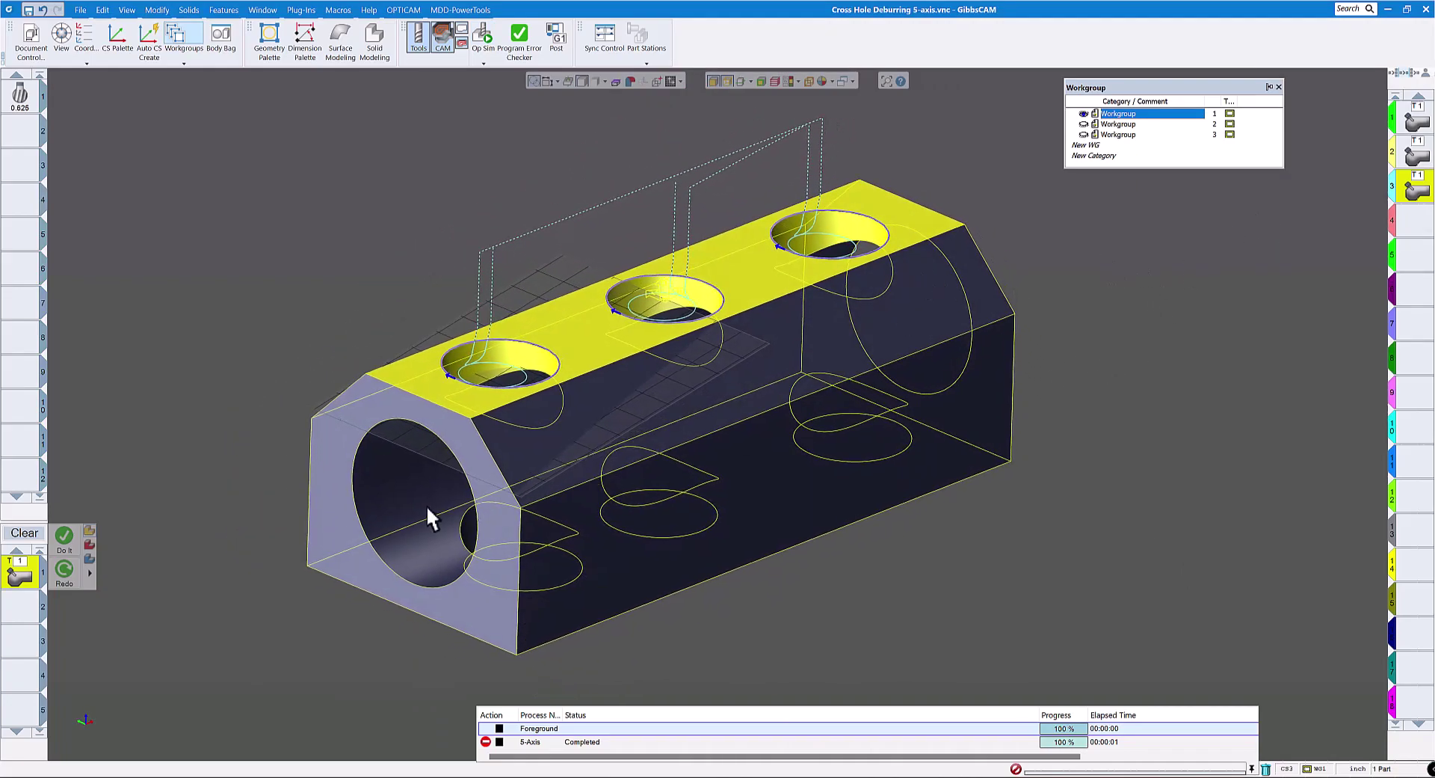
Step: Turn off the tilt range for the top-rim deburring operation, recalculate its toolpath and close the process parameters
{"action": "double_click", "coordinate": [34, 562]}
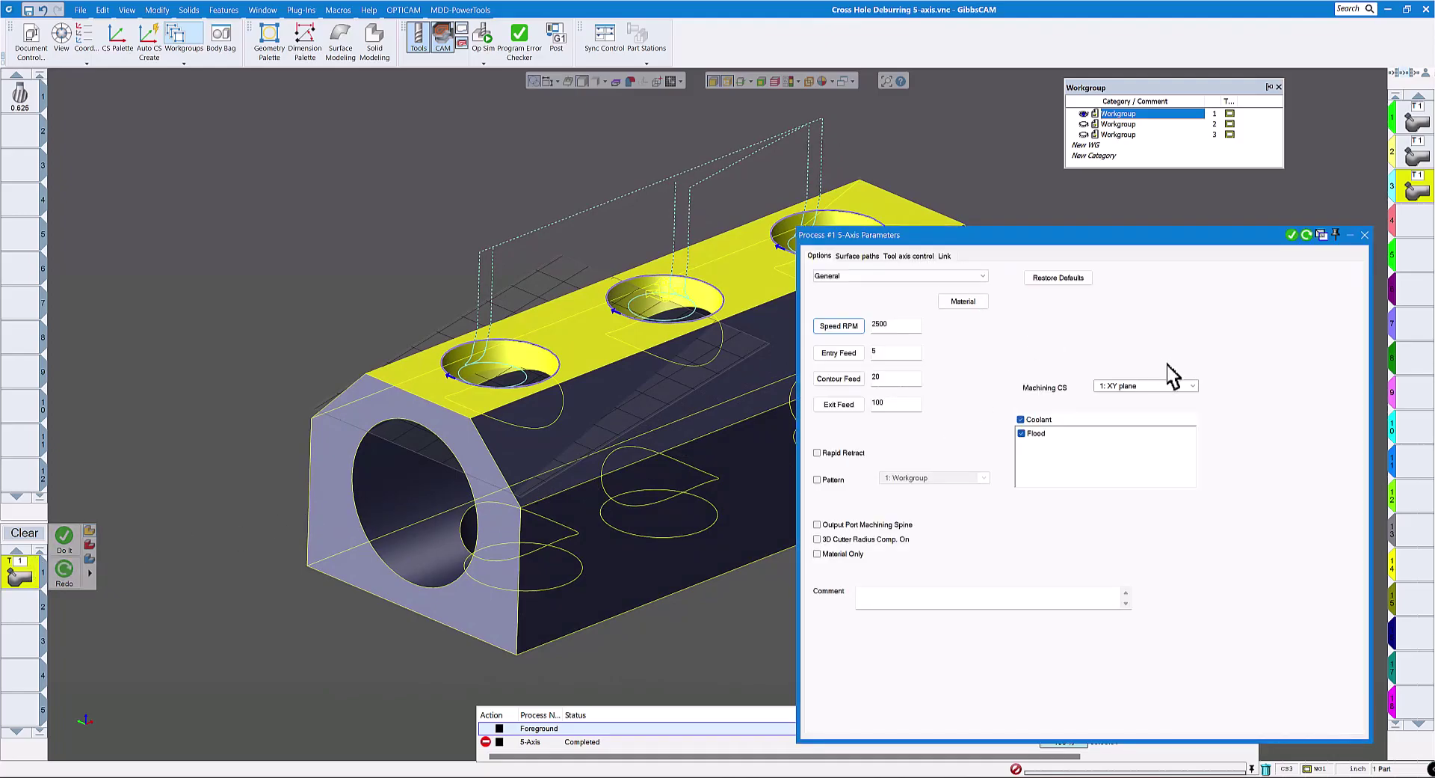
{"action": "left_click", "coordinate": [918, 256]}
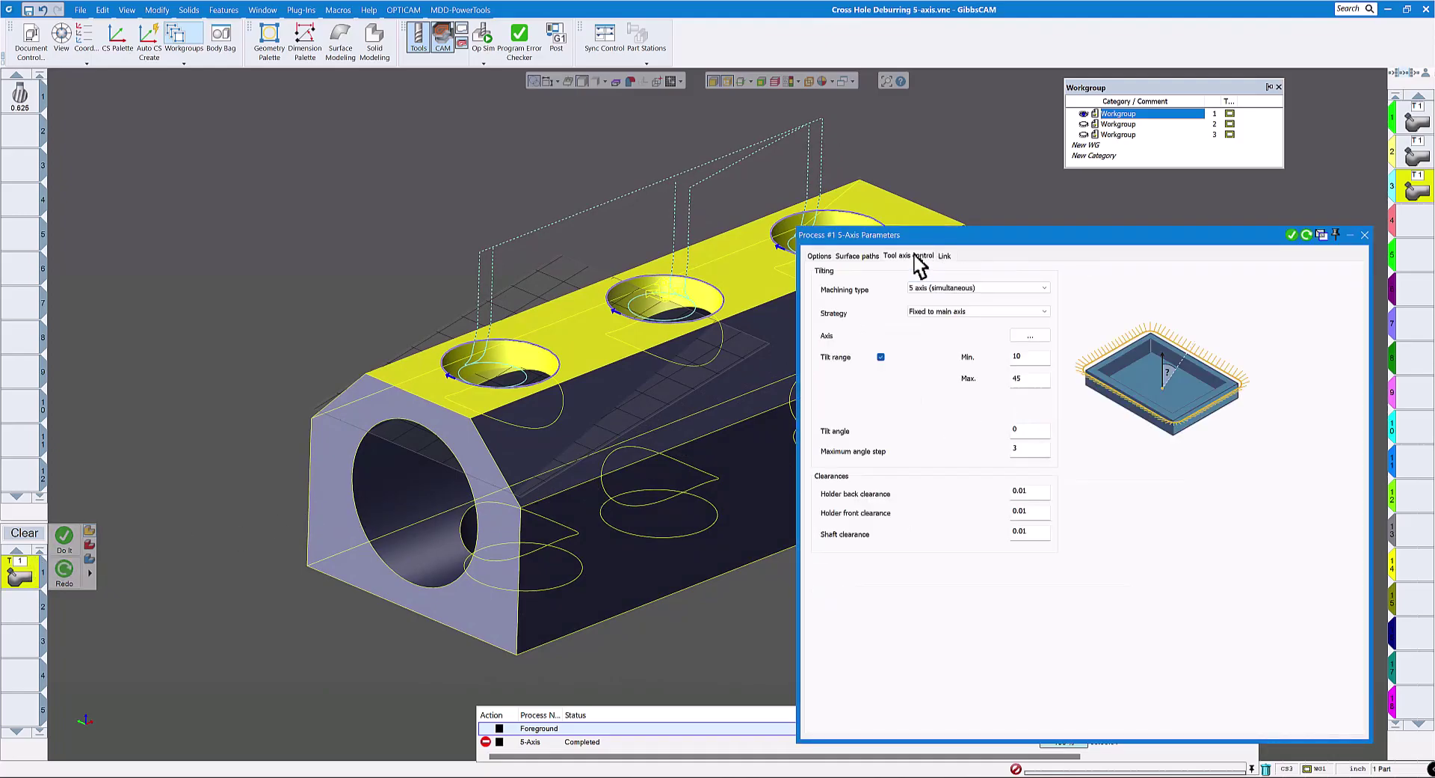
{"action": "left_click", "coordinate": [881, 358]}
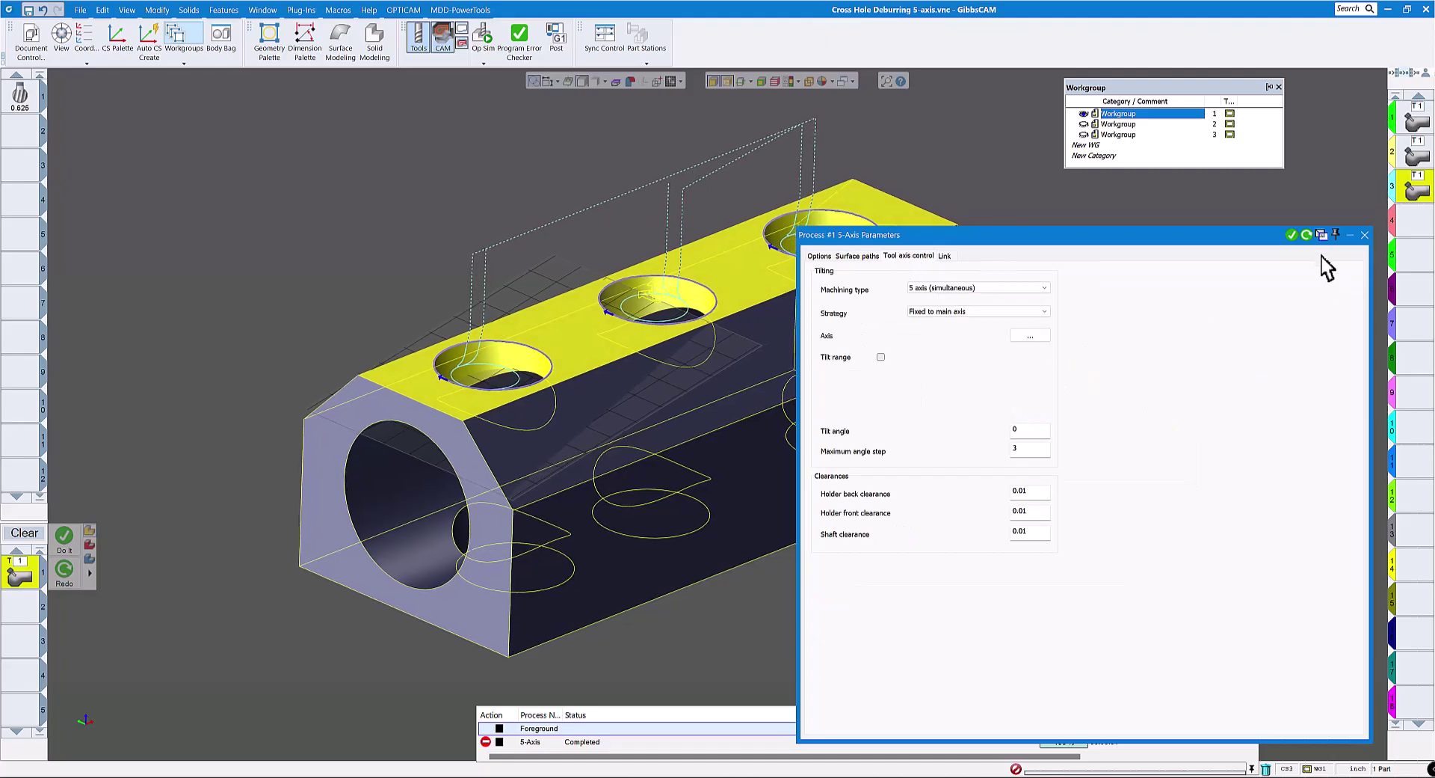
{"action": "left_click", "coordinate": [1307, 235]}
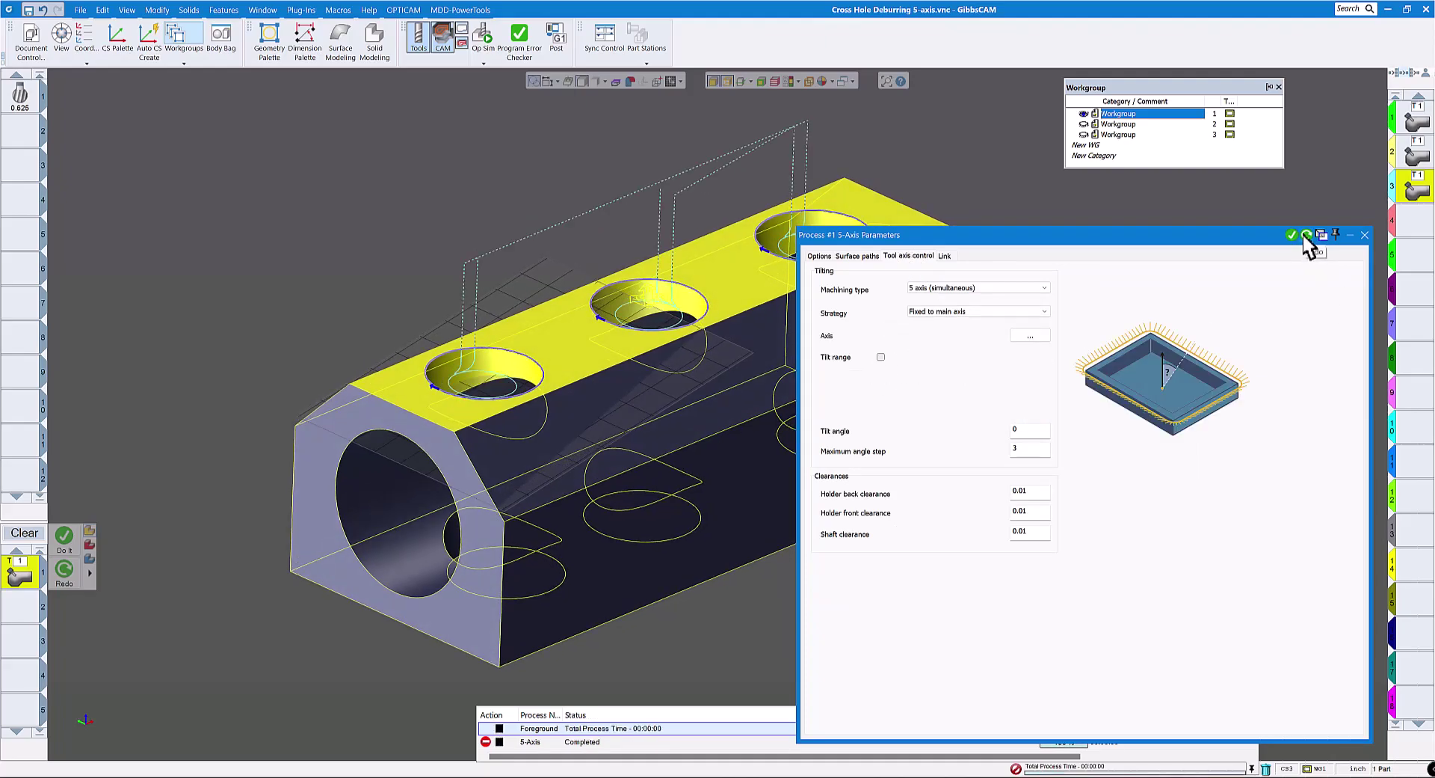
{"action": "left_click", "coordinate": [1364, 235]}
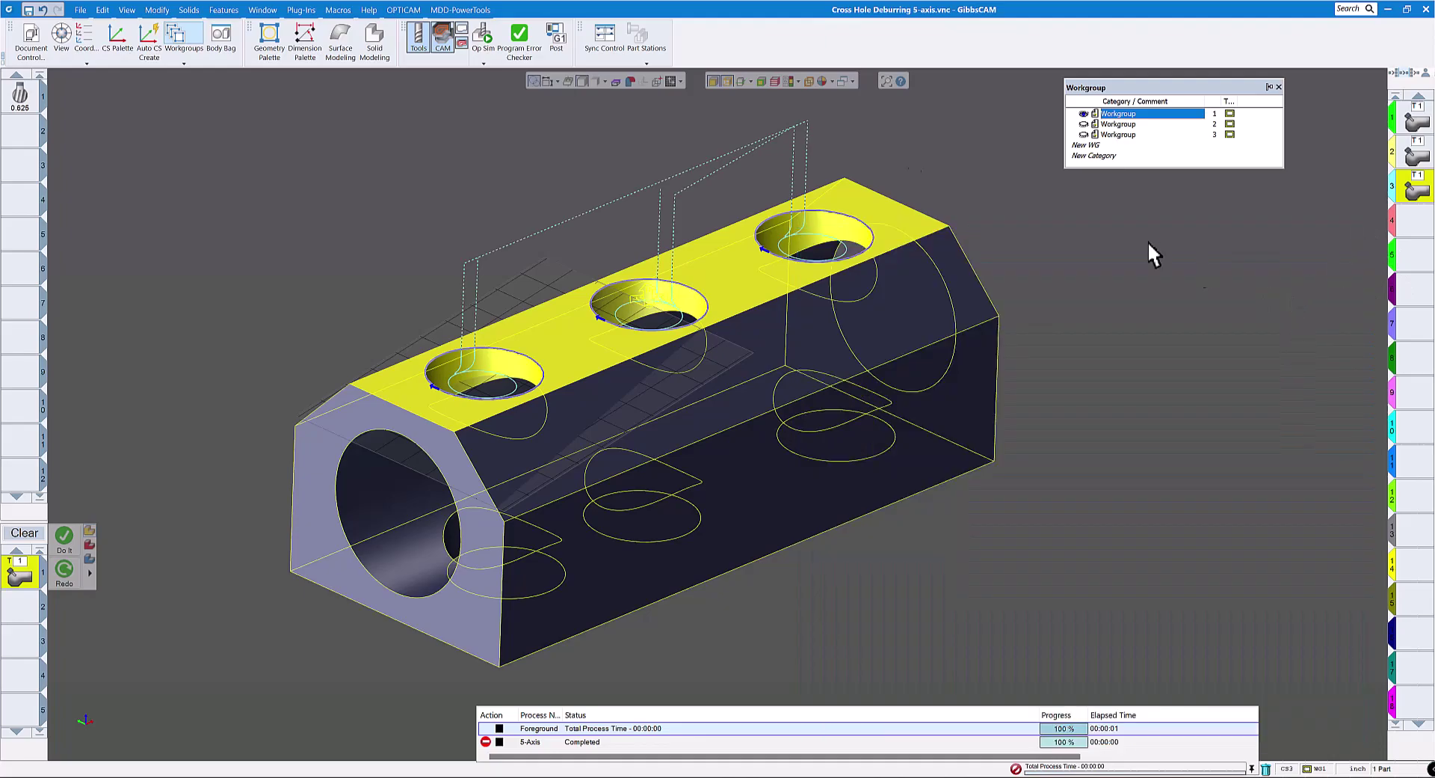
Step: Run the operation simulation of all deburring operations at increased speed and close the simulation
{"action": "left_click", "coordinate": [484, 41]}
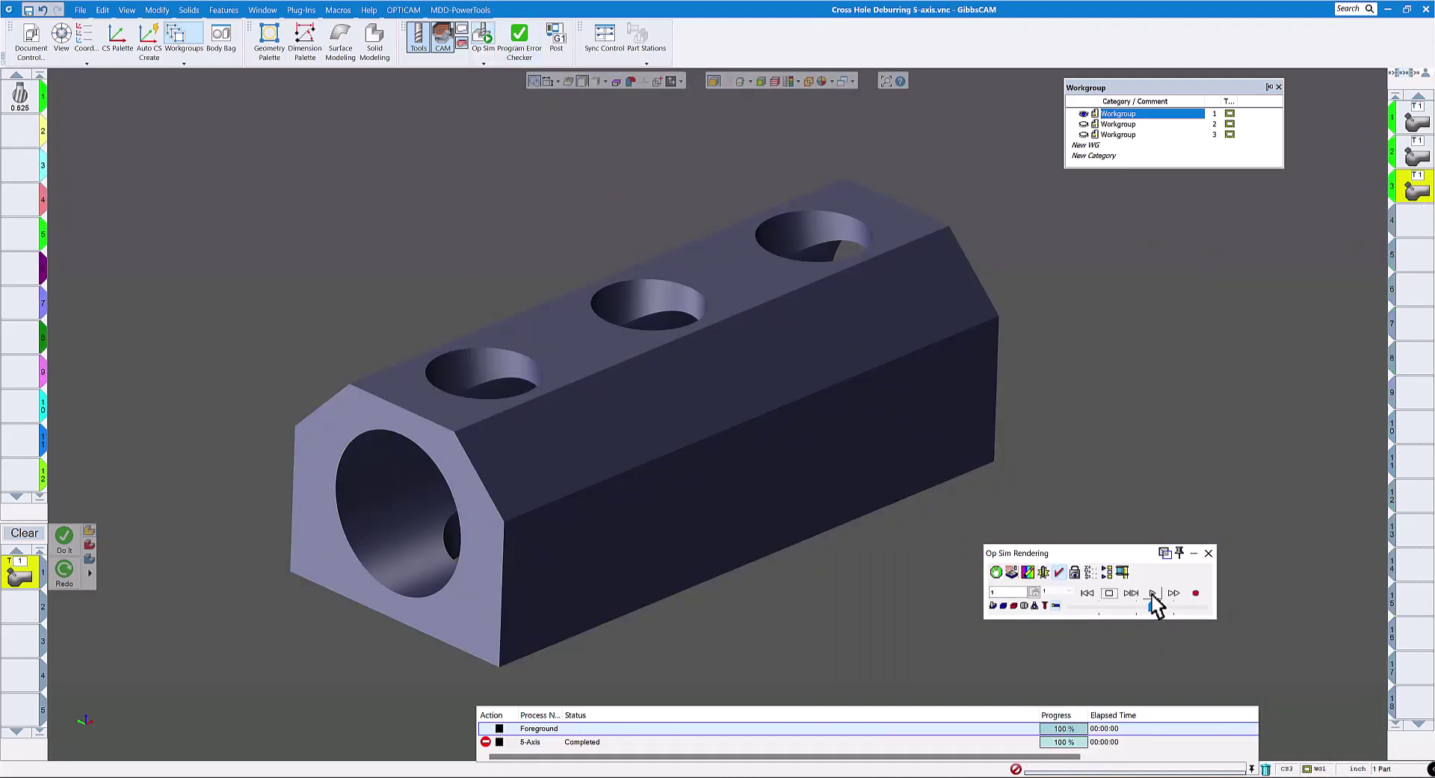
{"action": "left_click", "coordinate": [1152, 593]}
{"action": "left_click", "coordinate": [1166, 604]}
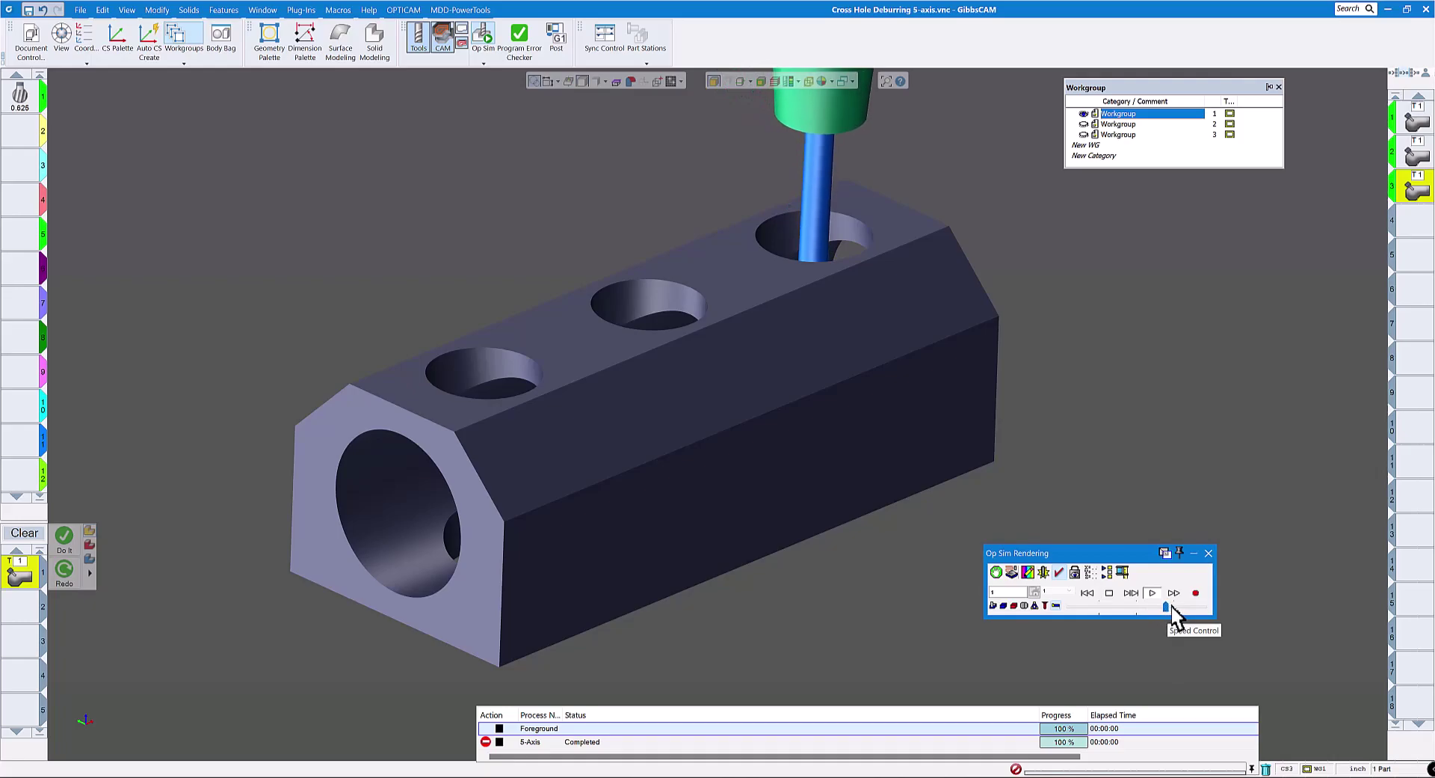
{"action": "left_click", "coordinate": [1180, 606]}
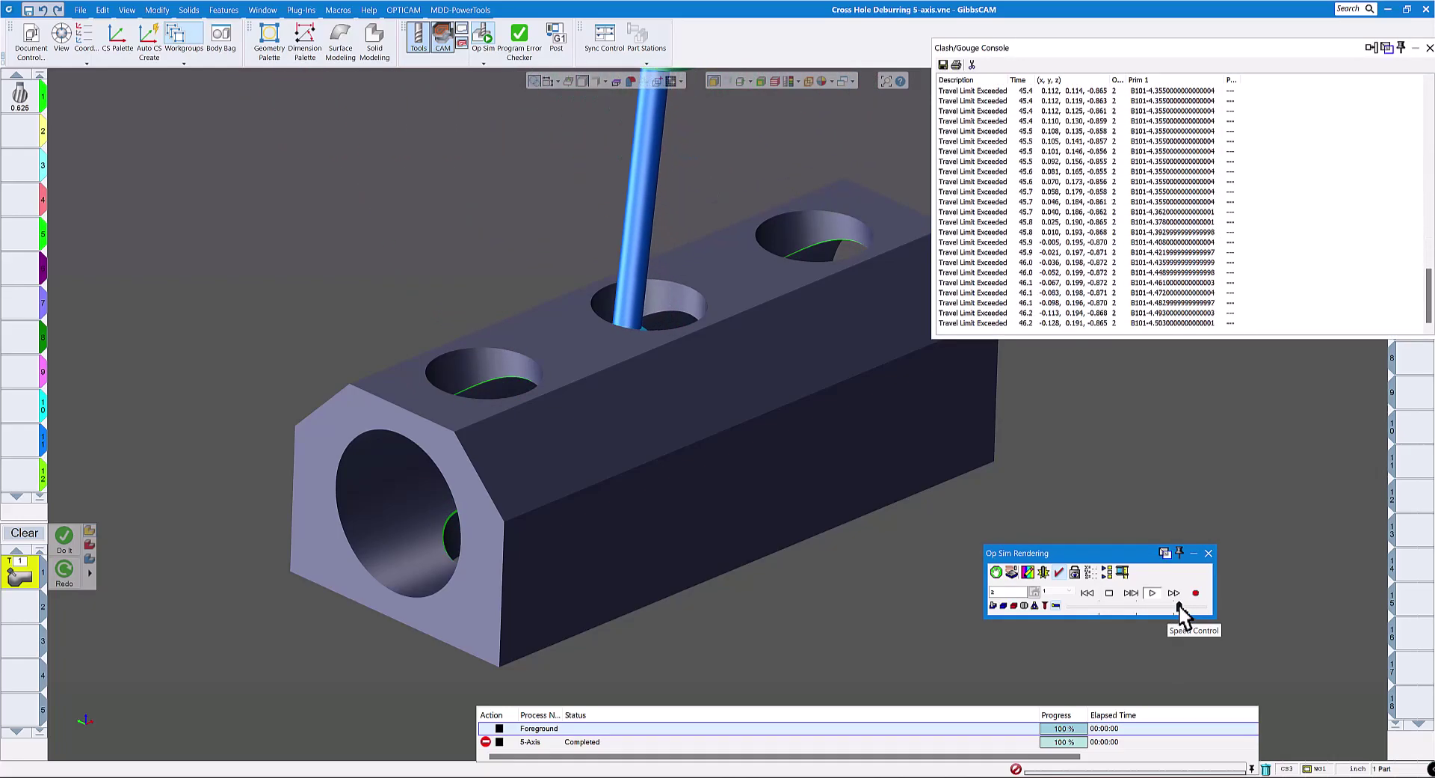
{"action": "left_click", "coordinate": [1208, 553]}
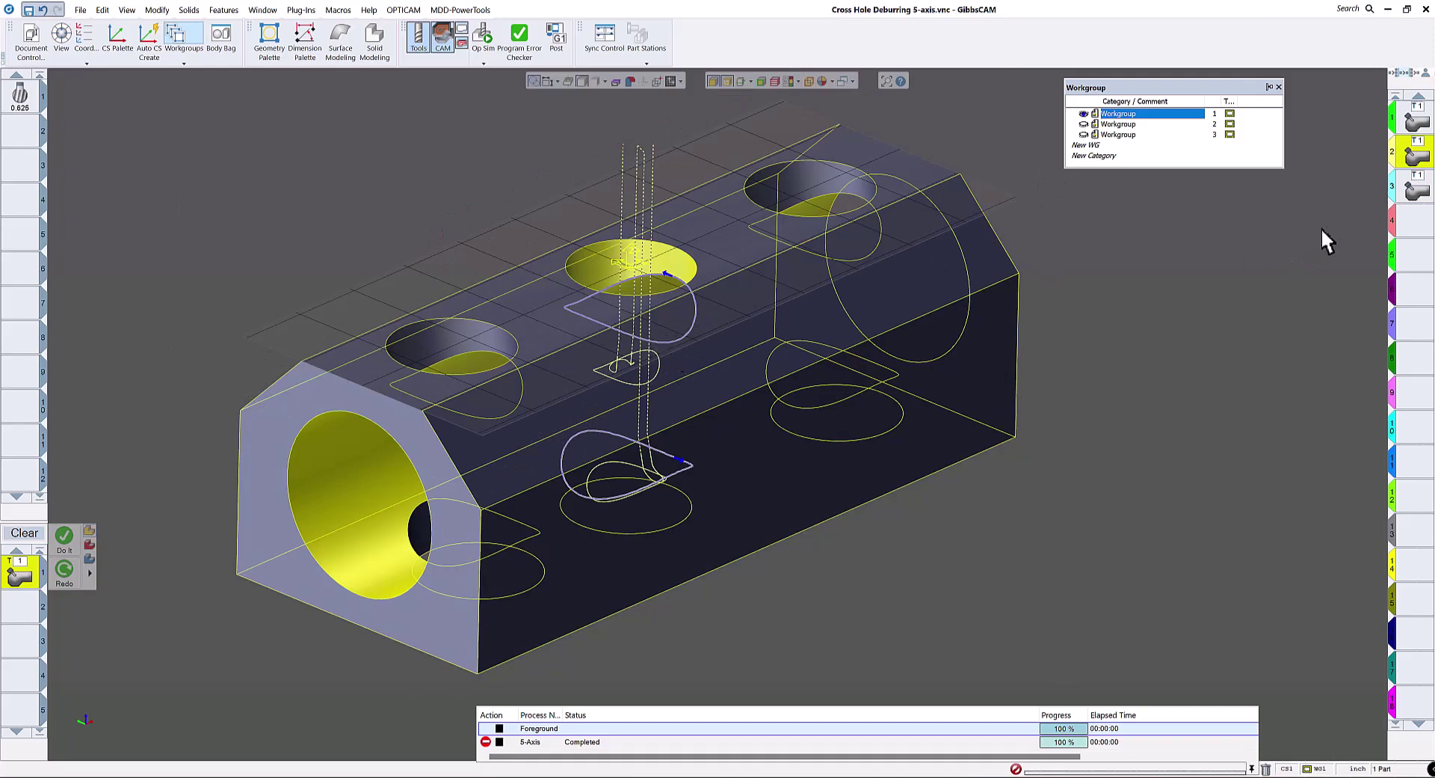
Step: Turn off the tilt range for the middle hole's deburring operation, recalculate its toolpath and close the process parameters
{"action": "left_click", "coordinate": [1418, 167]}
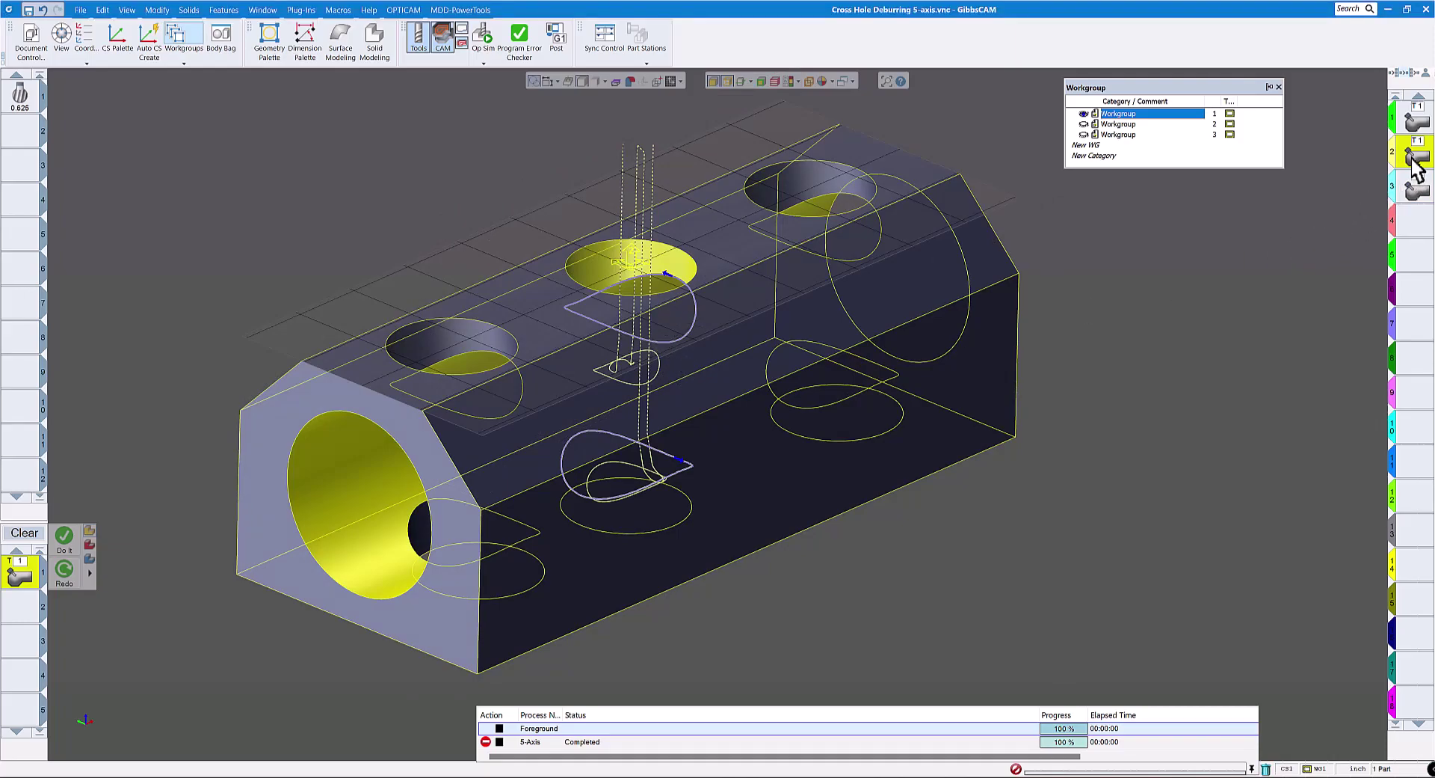
{"action": "double_click", "coordinate": [1419, 167]}
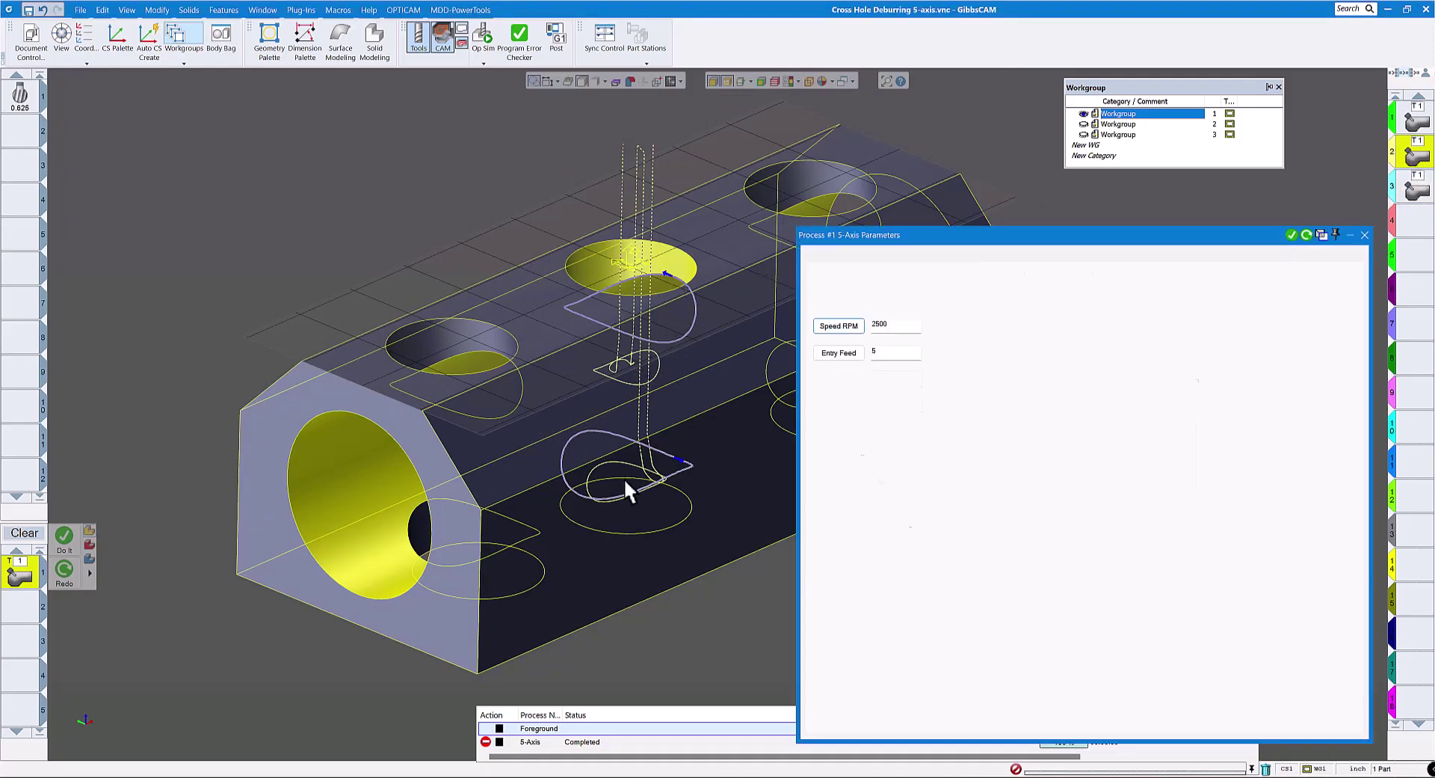
{"action": "left_click_drag", "start_coordinate": [1012, 239], "coordinate": [988, 223]}
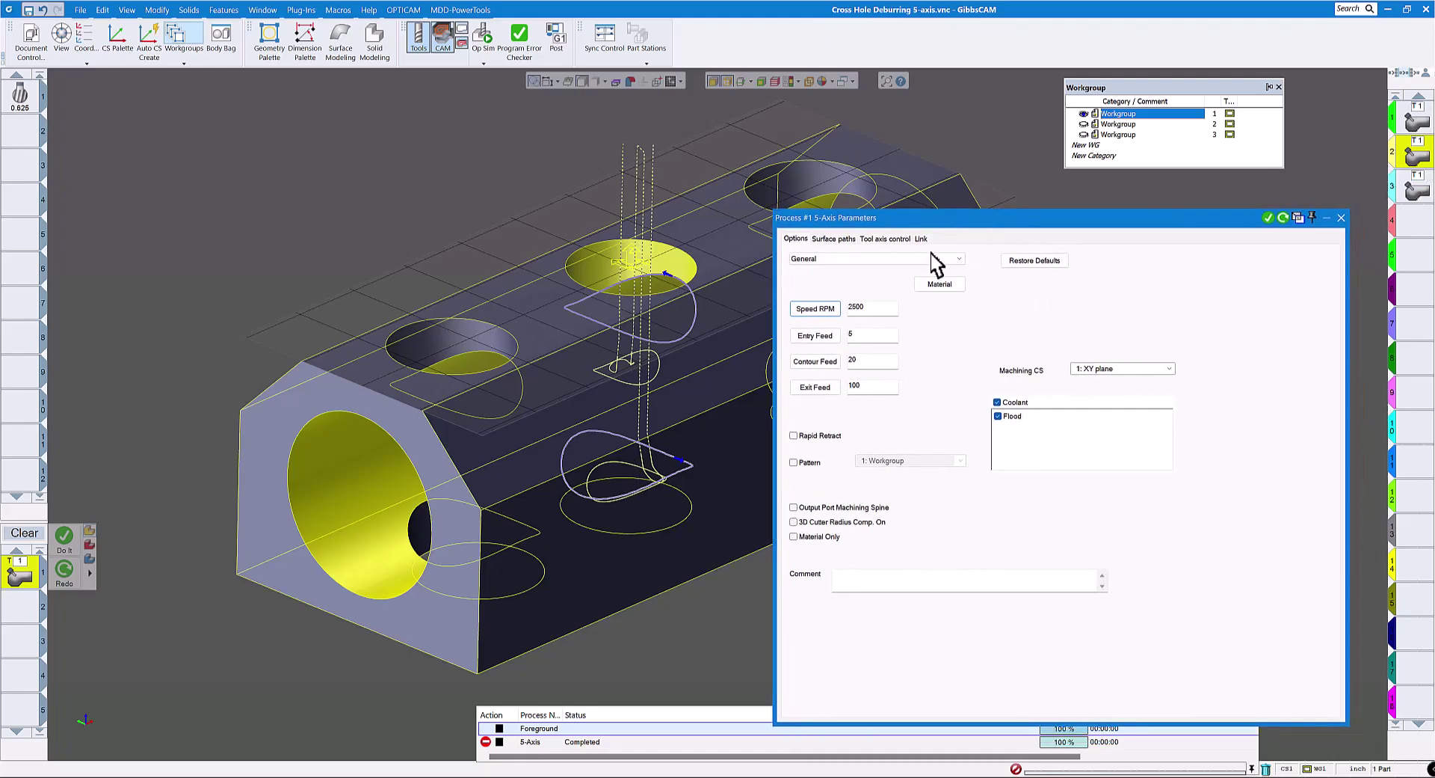
{"action": "left_click", "coordinate": [886, 238]}
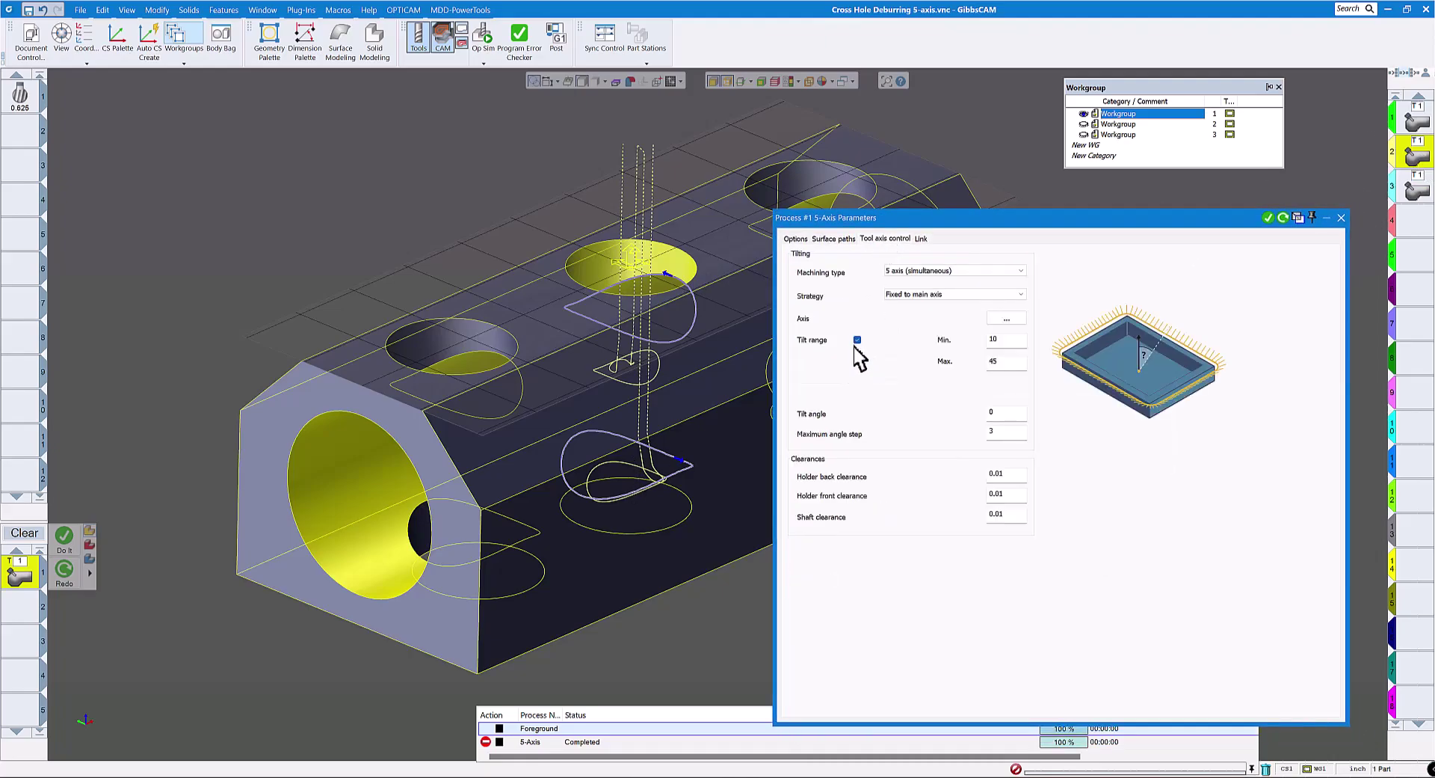
{"action": "left_click", "coordinate": [857, 340]}
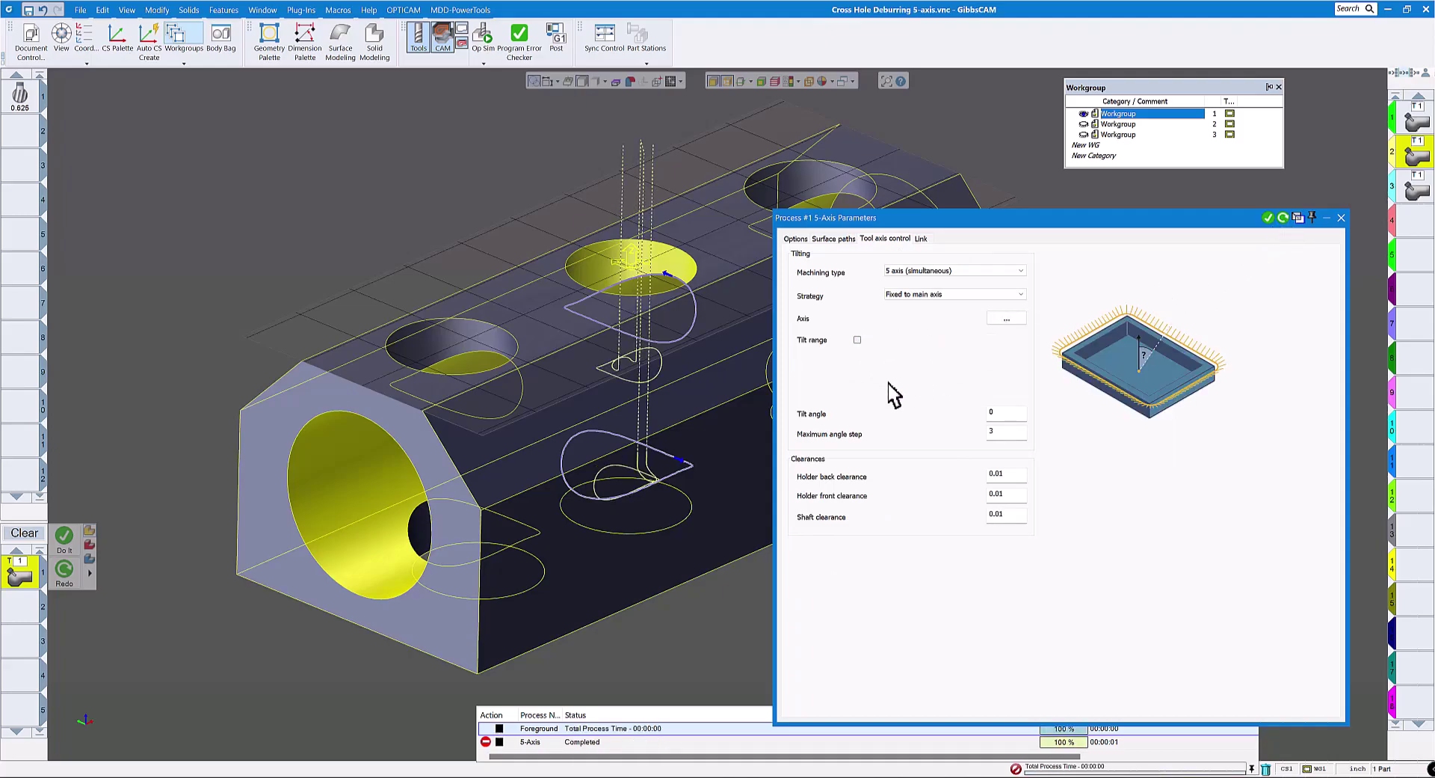
{"action": "left_click", "coordinate": [1342, 218]}
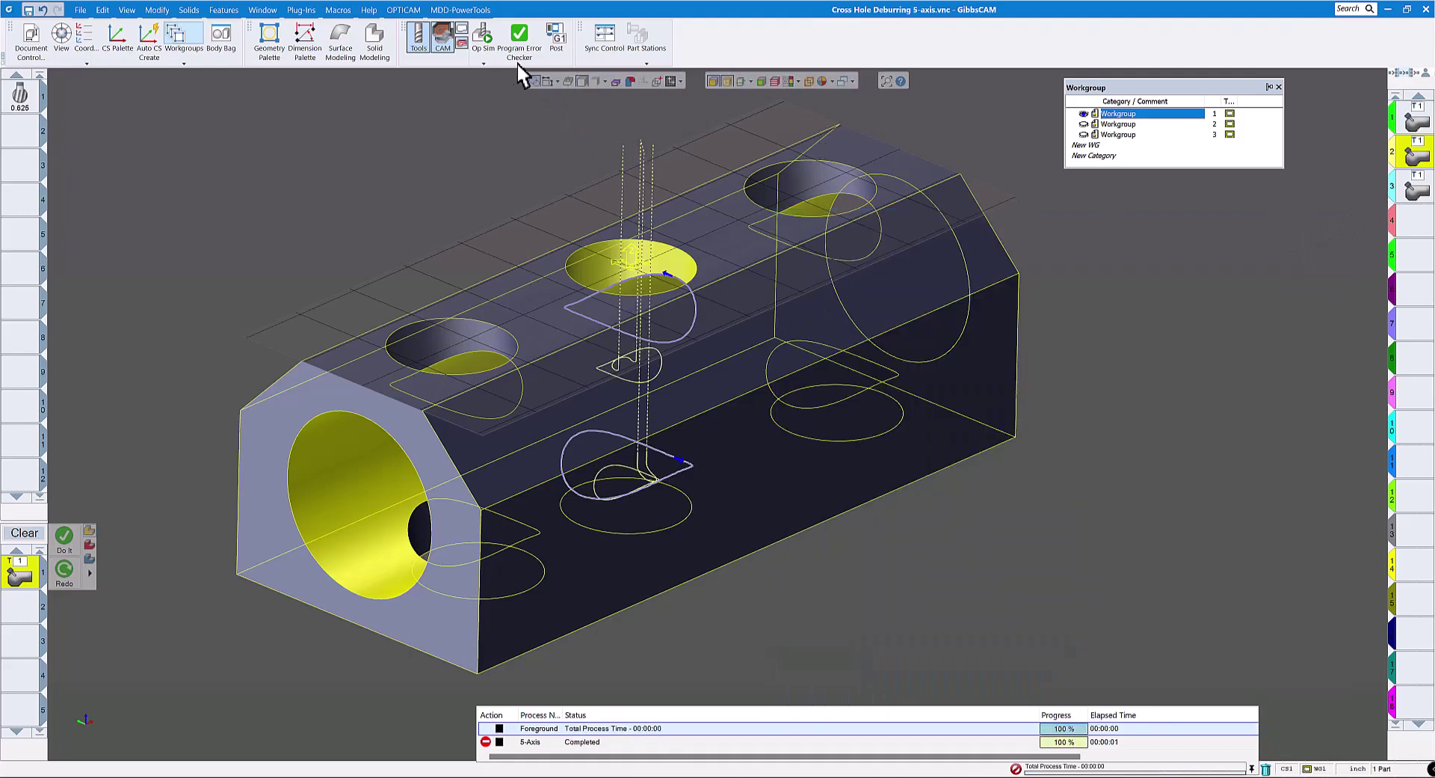
Step: Run the operation simulation again with the middle hole's recalculated toolpath included
{"action": "left_click", "coordinate": [485, 37]}
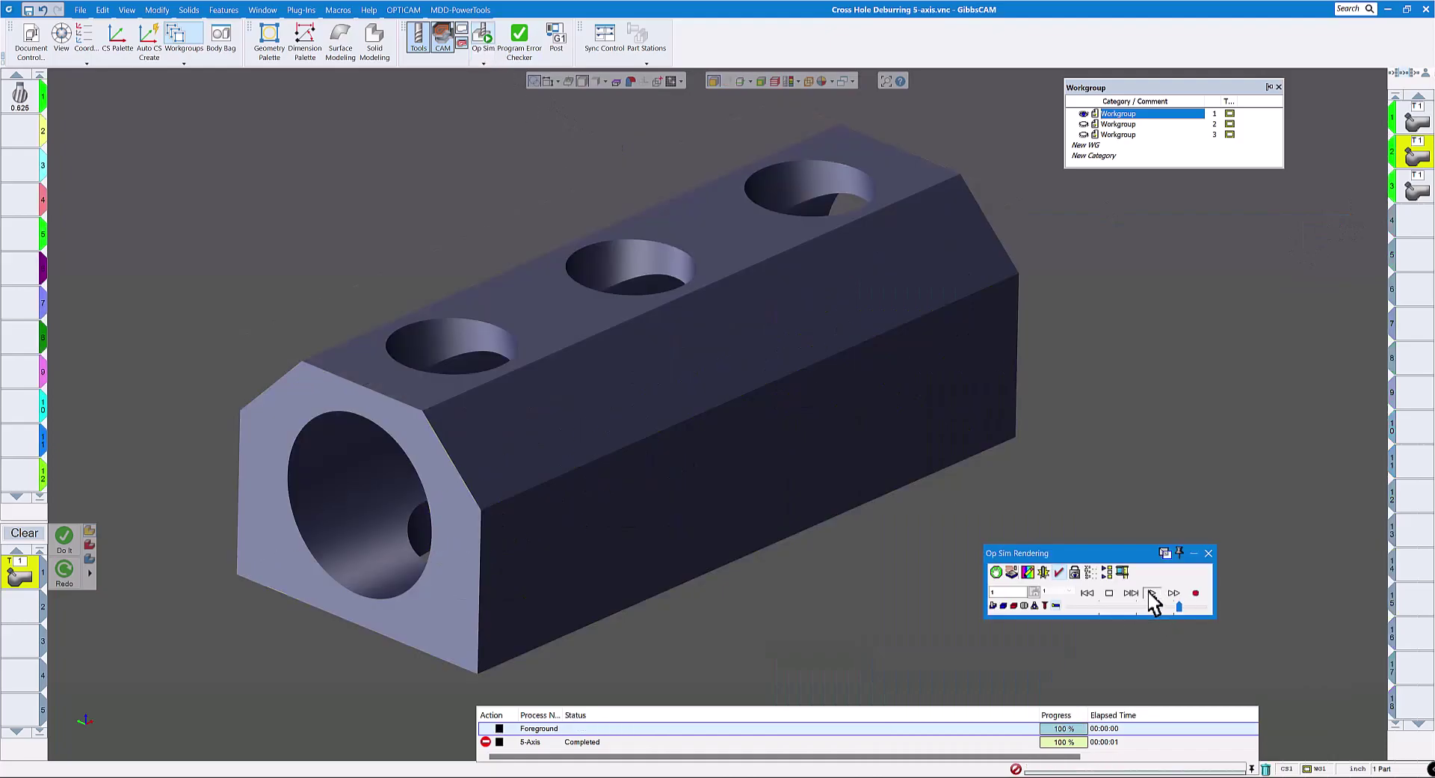
{"action": "left_click", "coordinate": [1175, 590]}
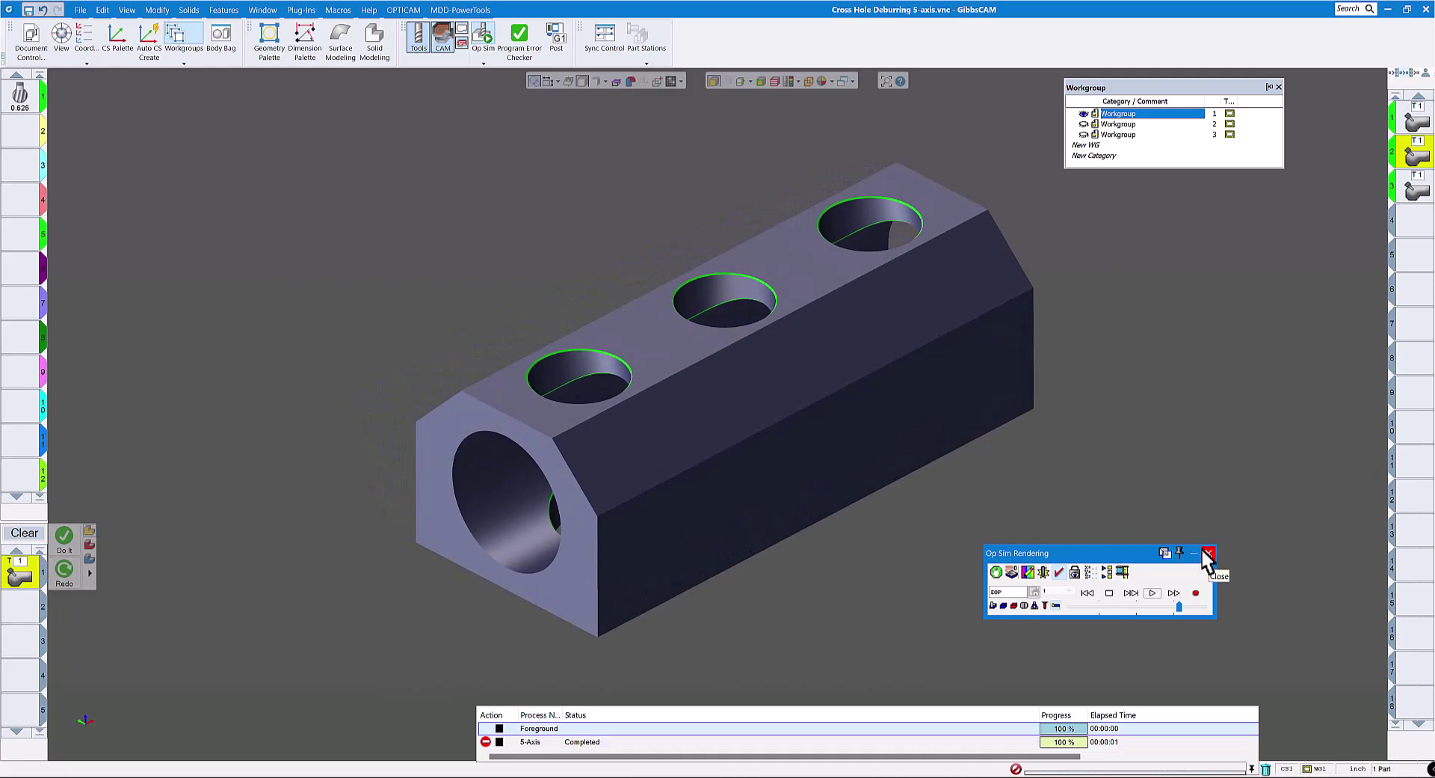
Step: Lock the simulation's point of view to Machine and play the deburring operations at a higher speed
{"action": "left_click", "coordinate": [1074, 572]}
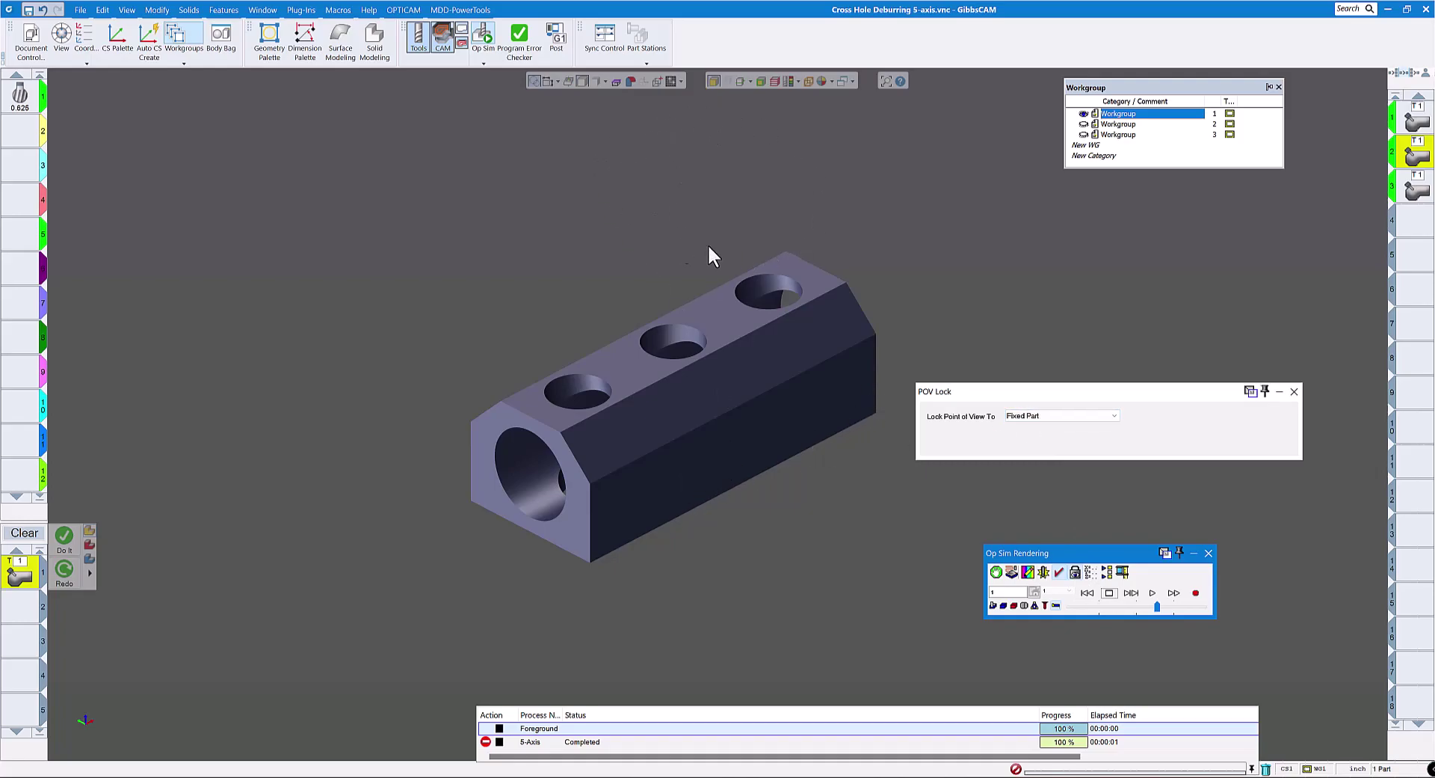
{"action": "left_click", "coordinate": [1114, 416]}
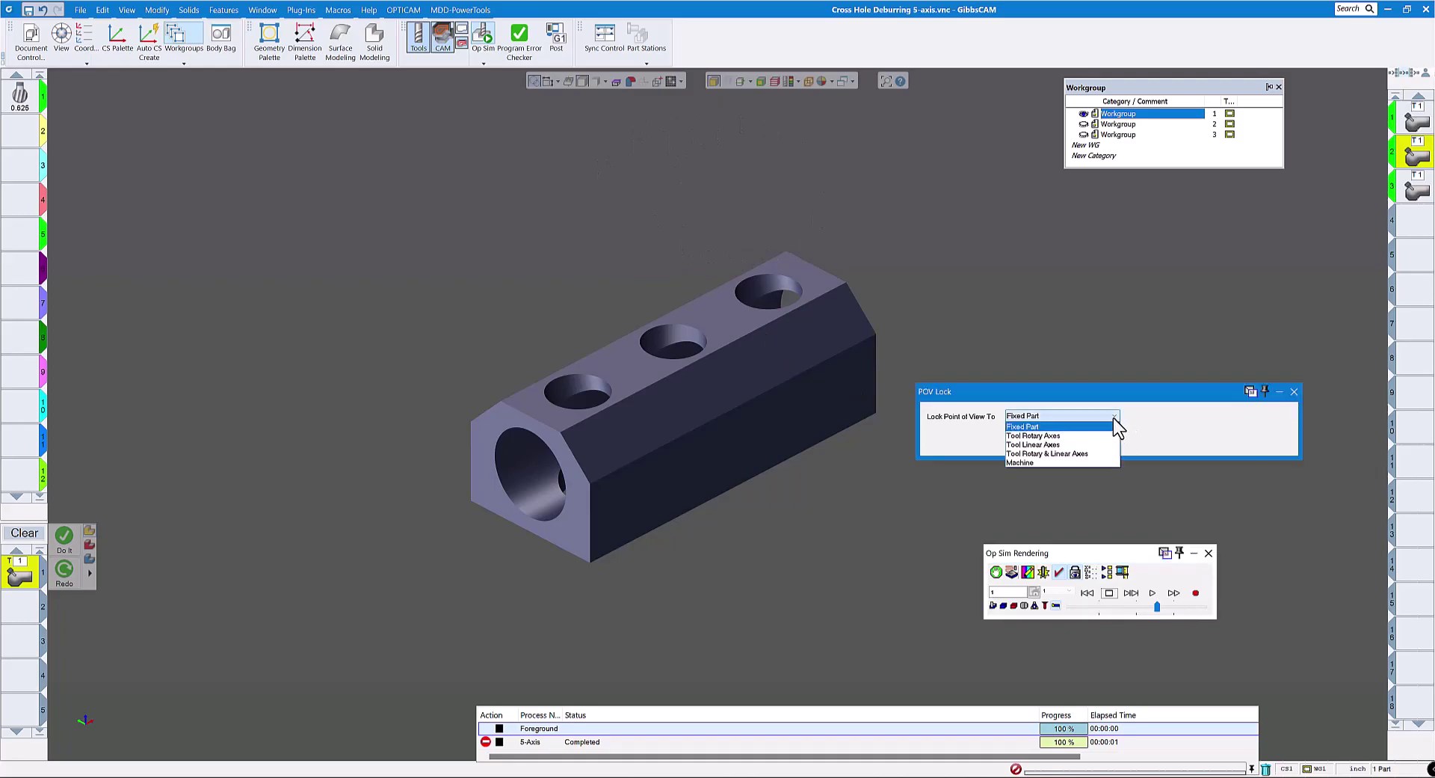
{"action": "left_click", "coordinate": [1029, 460]}
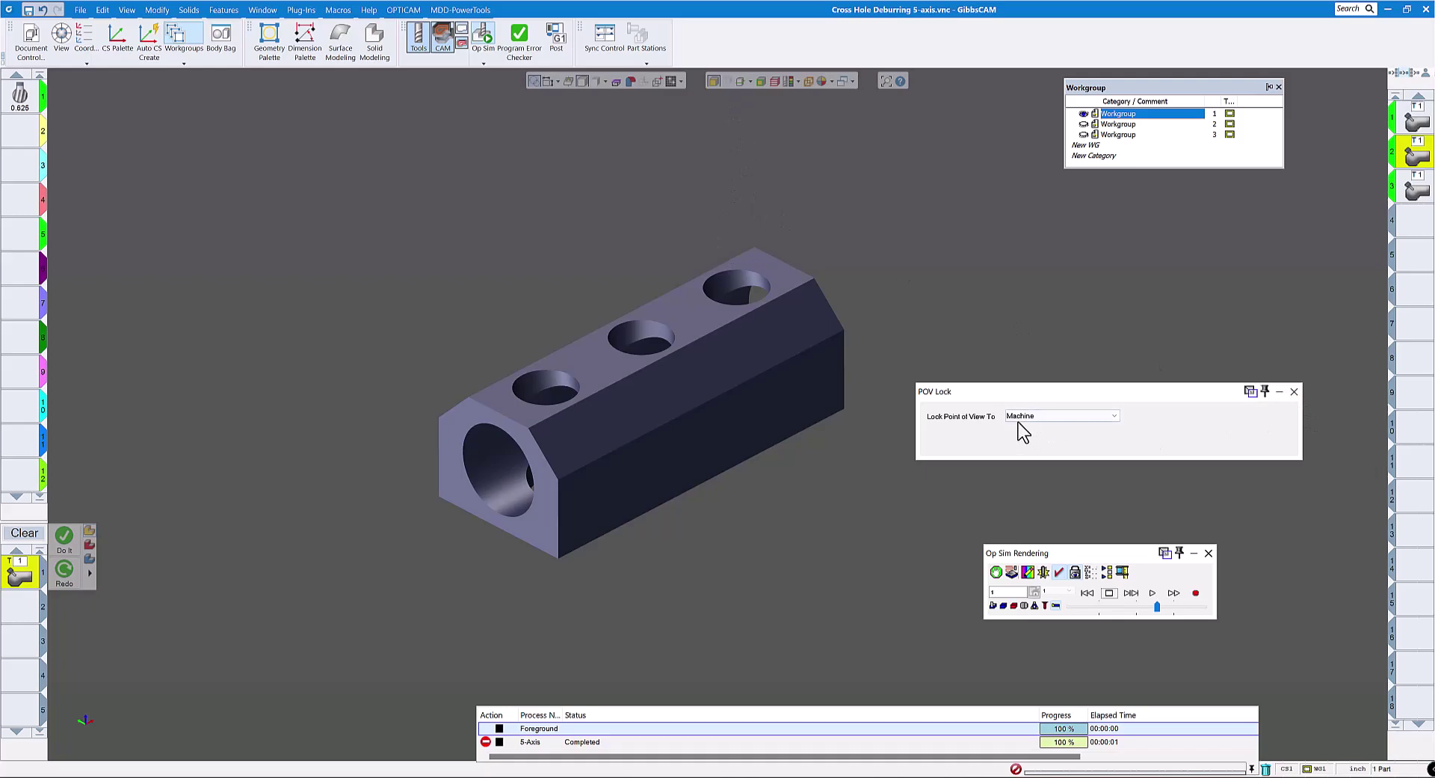
{"action": "left_click", "coordinate": [1294, 391]}
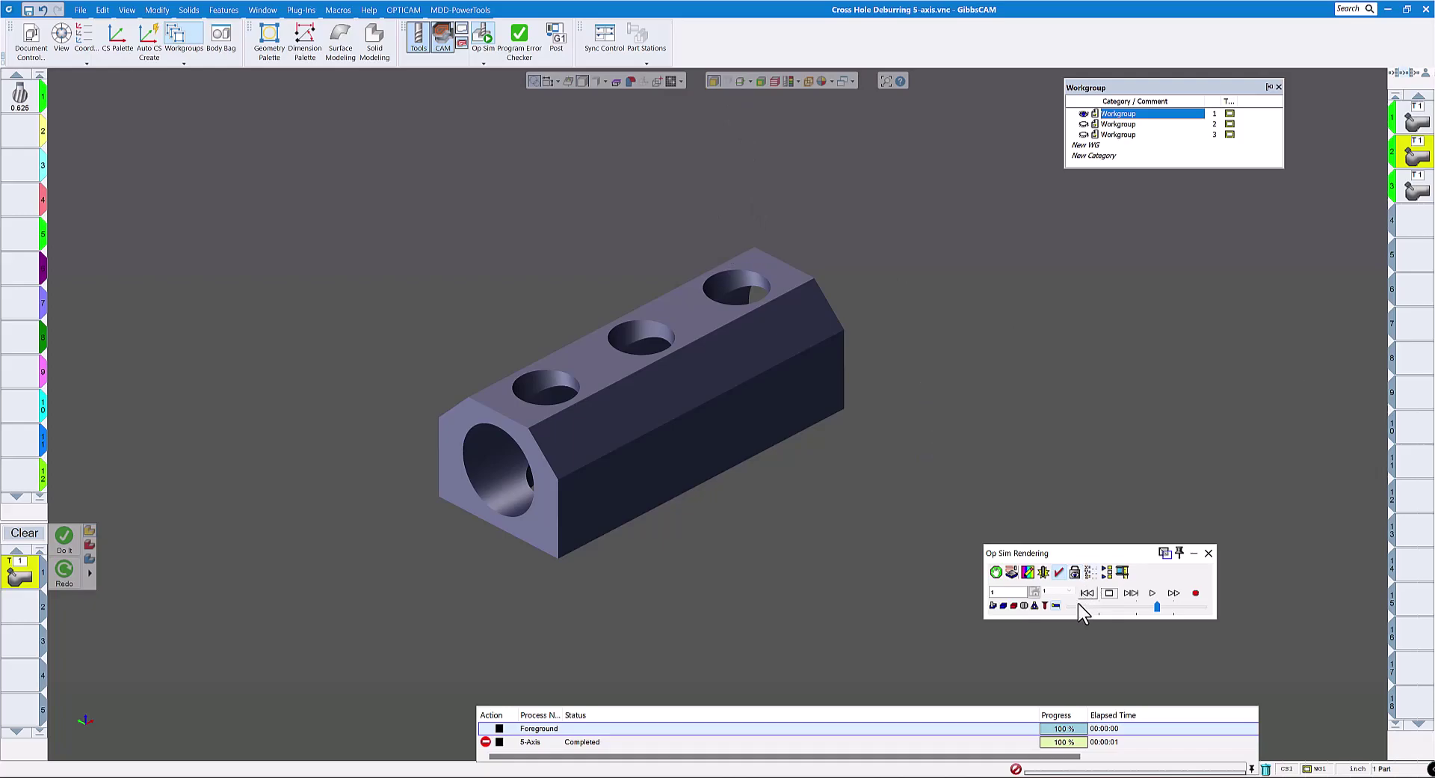
{"action": "left_click", "coordinate": [1152, 594]}
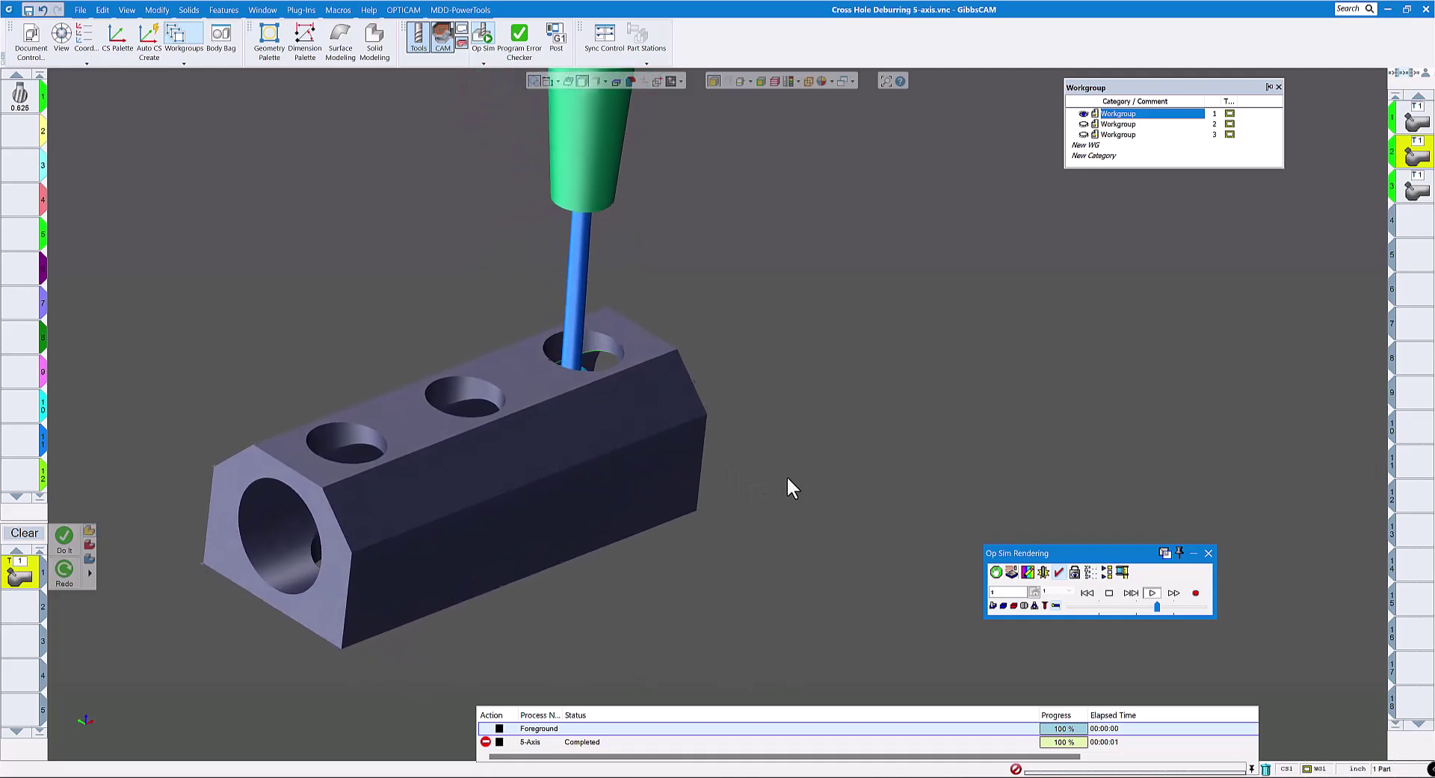
{"action": "left_click_drag", "start_coordinate": [1157, 606], "coordinate": [1169, 607]}
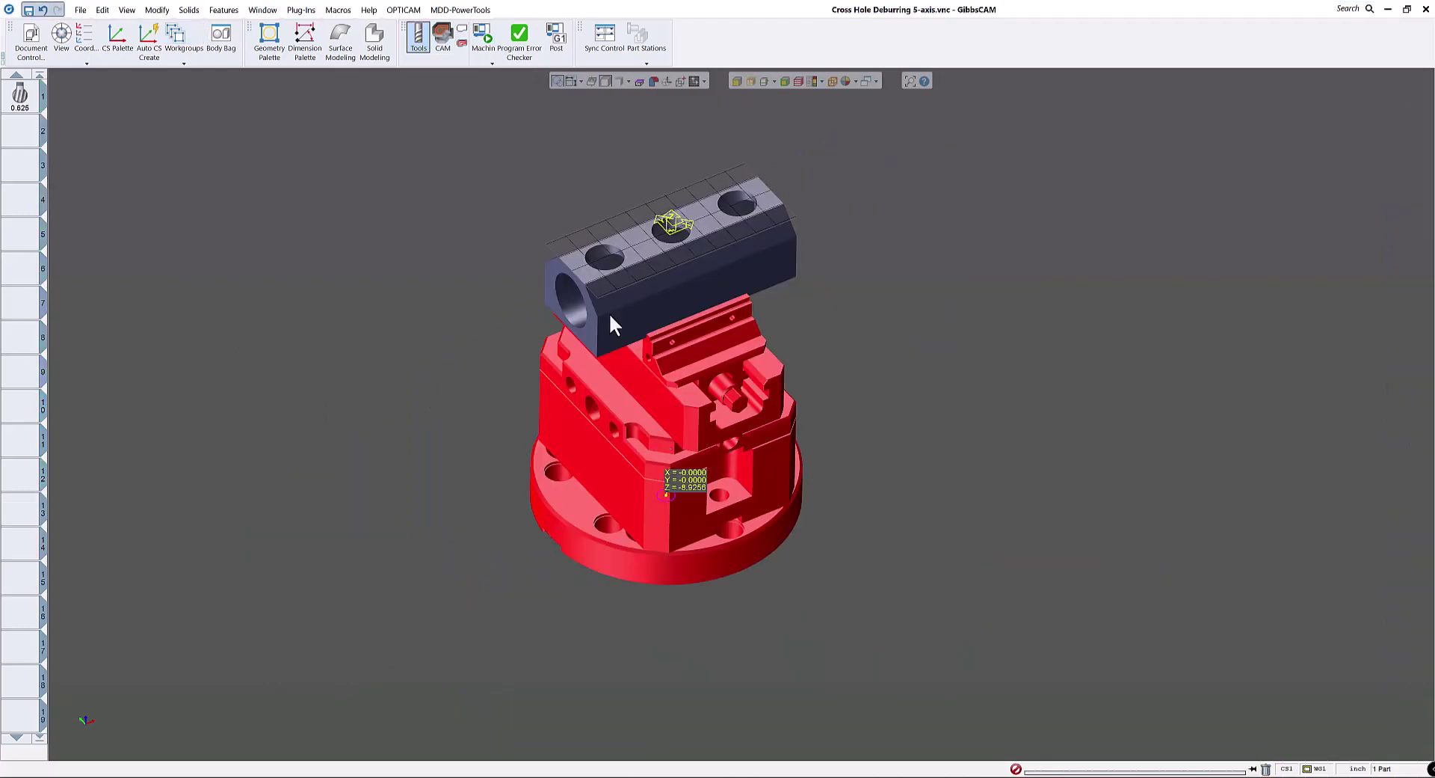
Step: Run the machine simulation with the block above the red vise and examine the deburred hole edges up close
{"action": "left_click", "coordinate": [486, 45]}
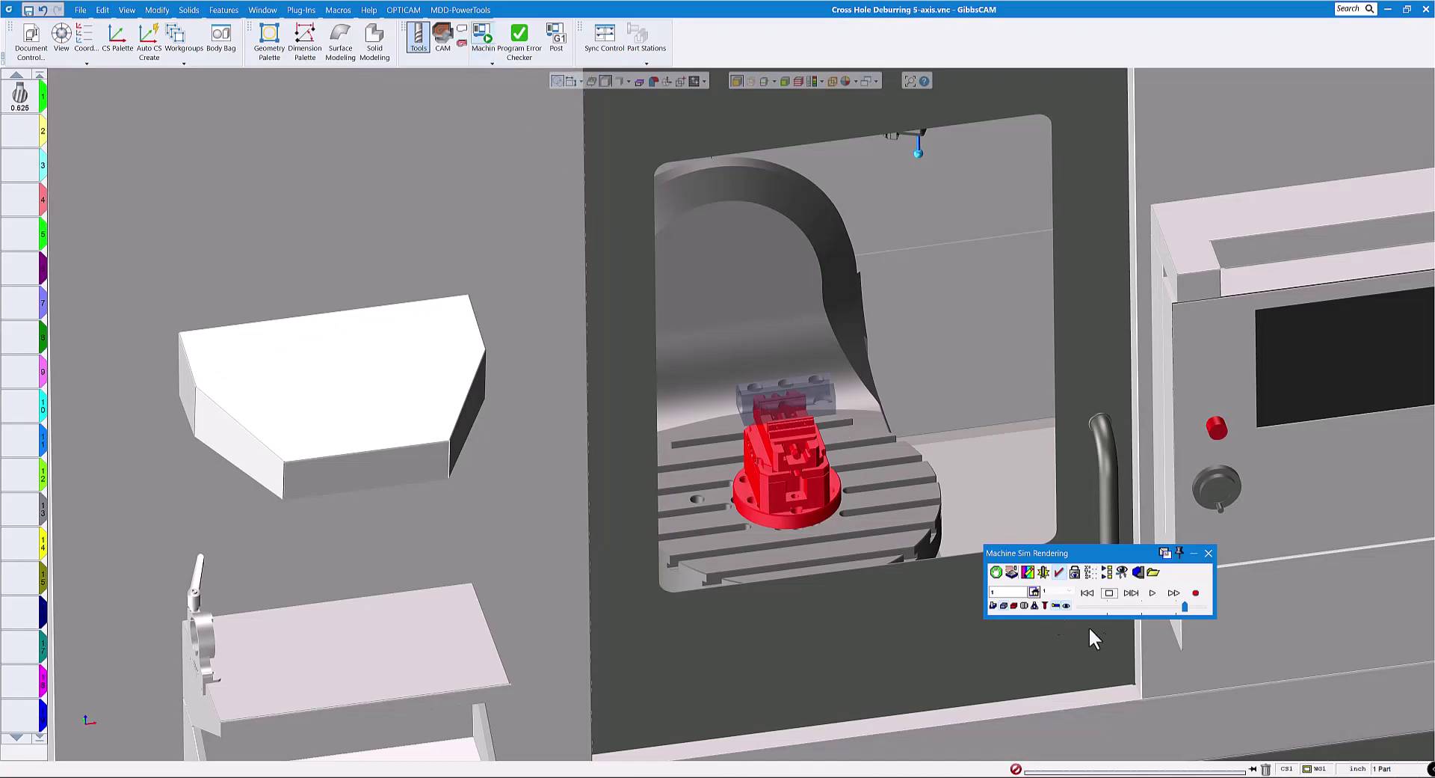
{"action": "left_click", "coordinate": [1153, 593]}
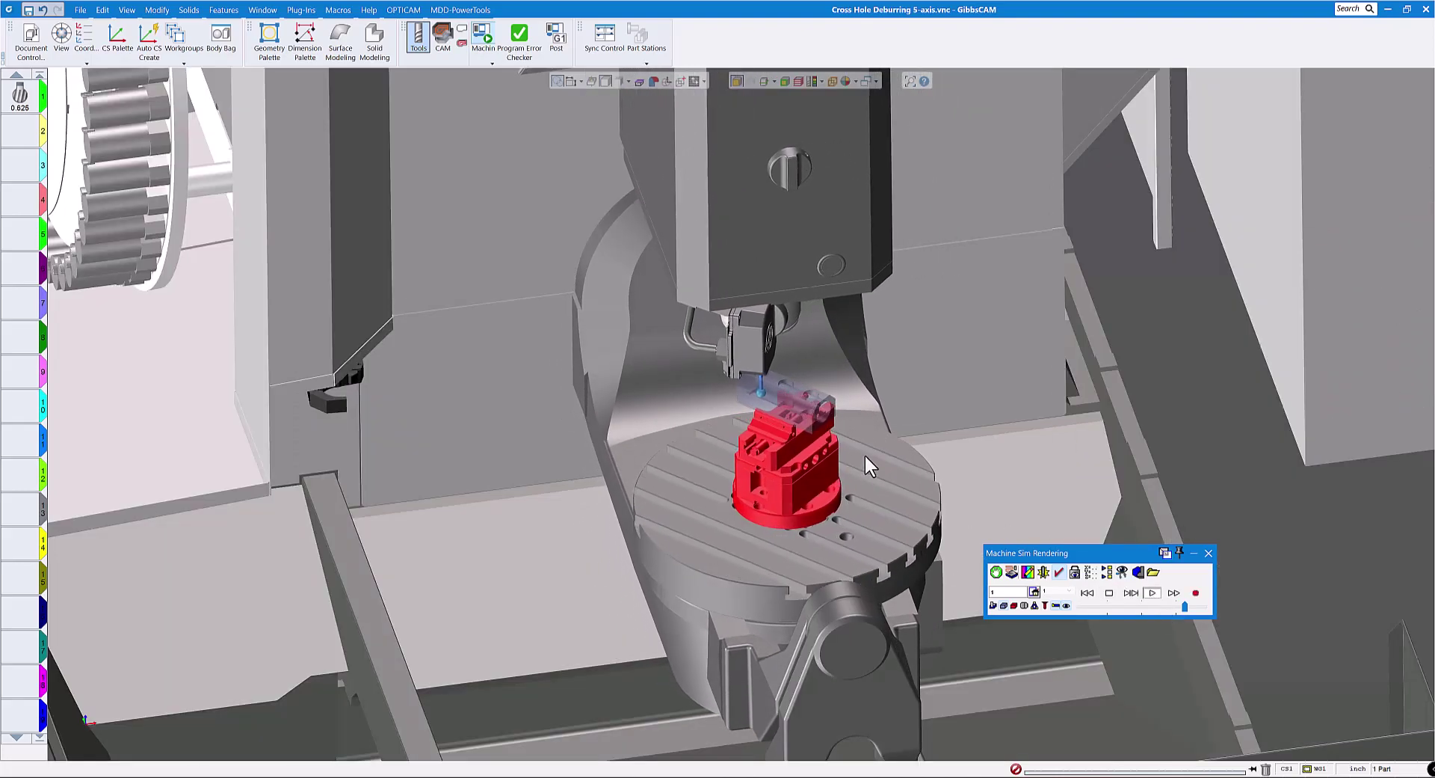
{"action": "scroll", "coordinate": [870, 466], "scroll_direction": "up", "scroll_amount": 6}
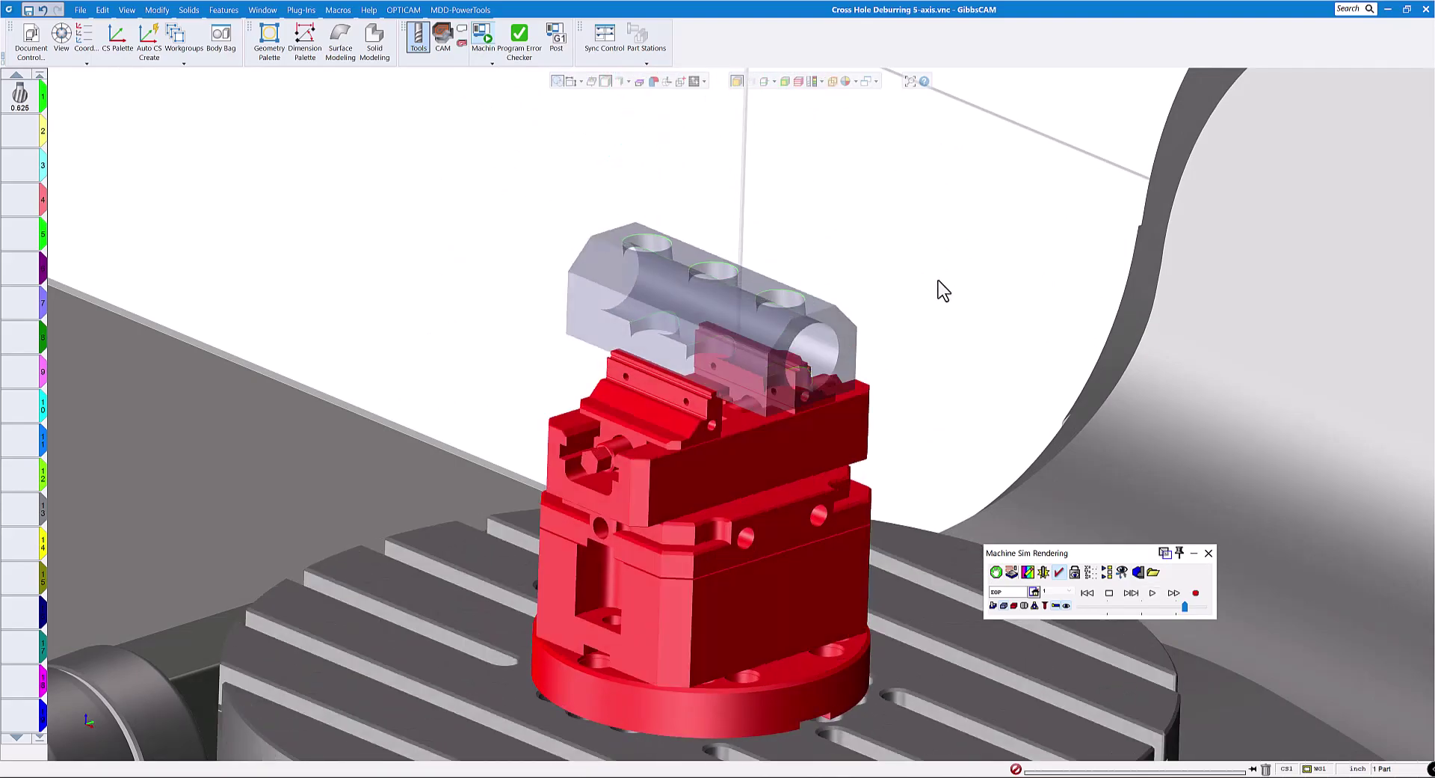
{"action": "scroll", "coordinate": [914, 351], "scroll_direction": "up", "scroll_amount": 3}
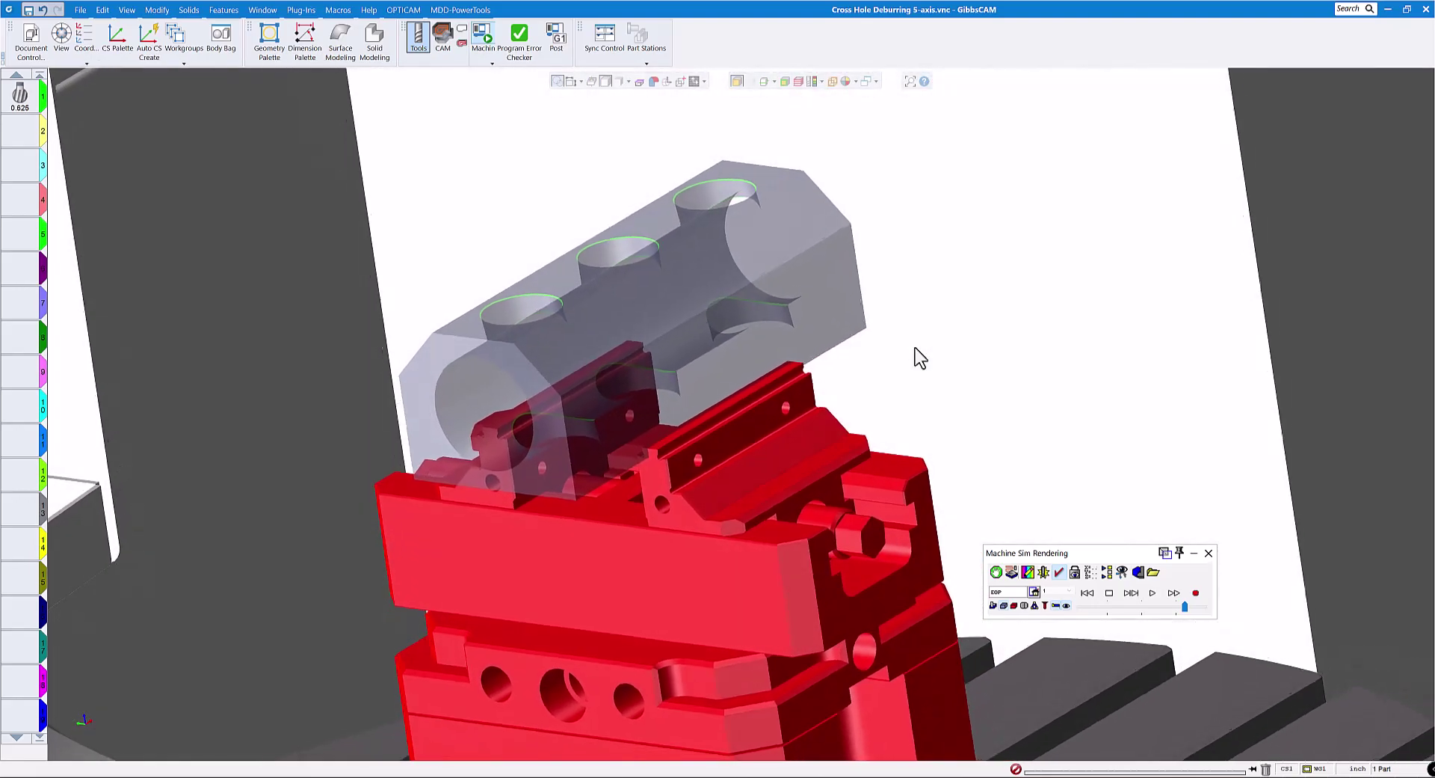
Step: Switch the block from transparent to solid display and replay the machine simulation
{"action": "left_click", "coordinate": [1005, 606]}
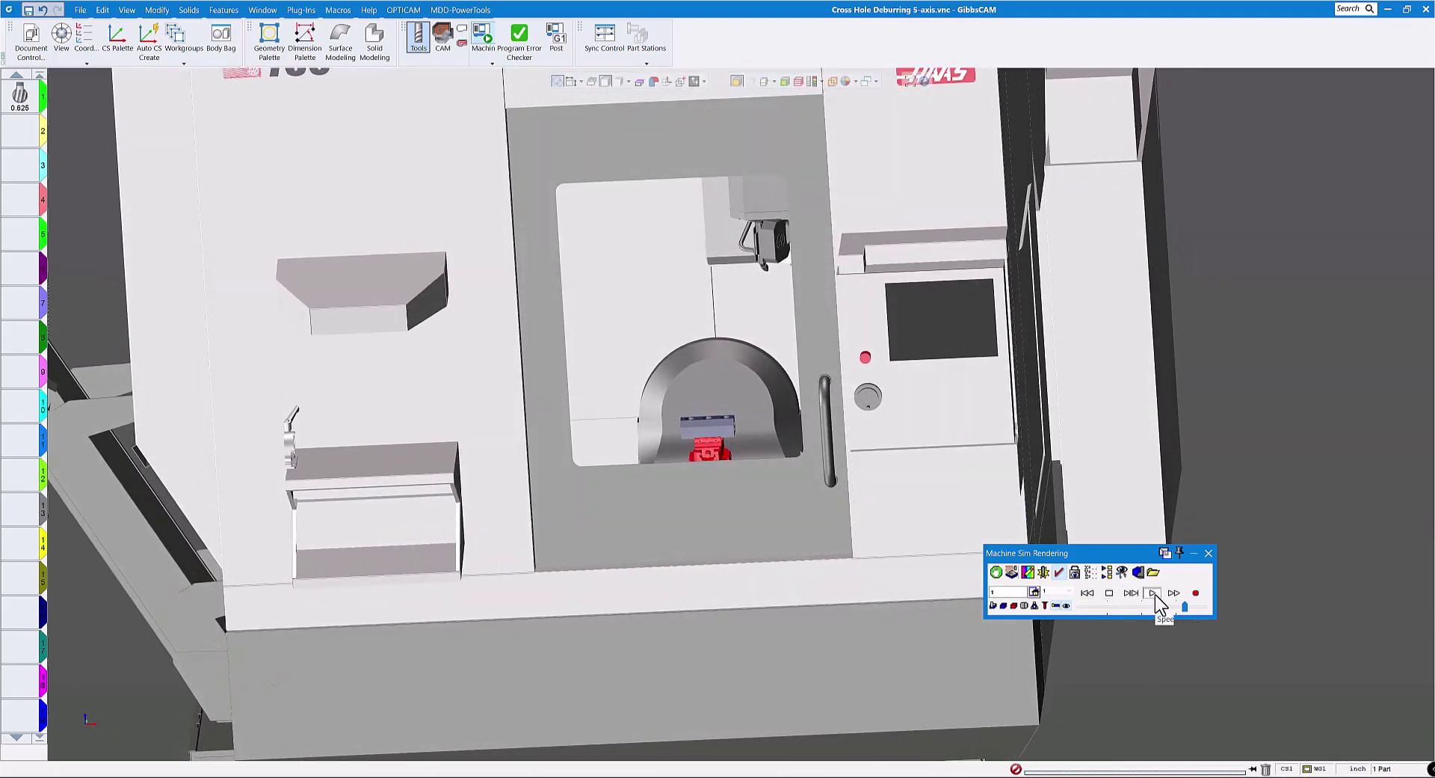
{"action": "left_click", "coordinate": [1153, 593]}
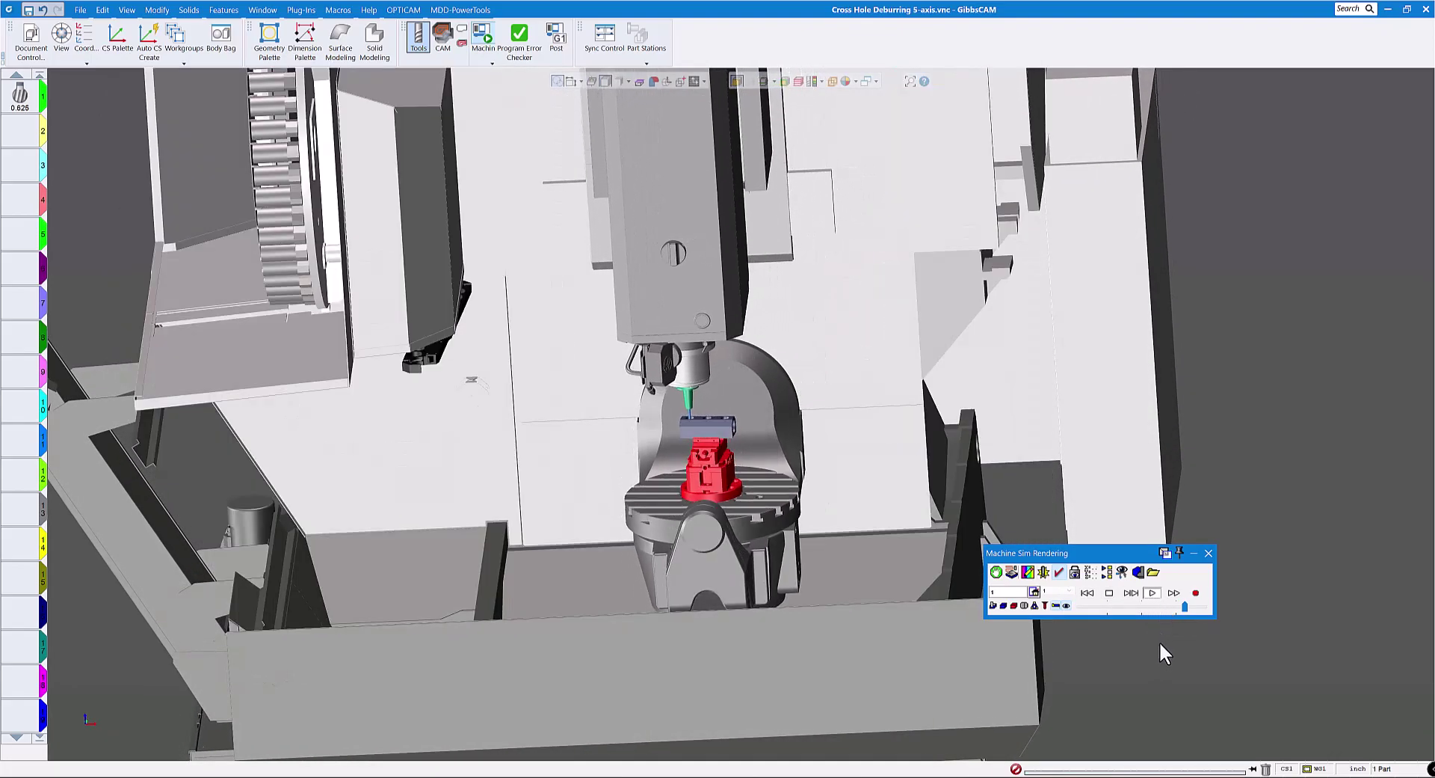